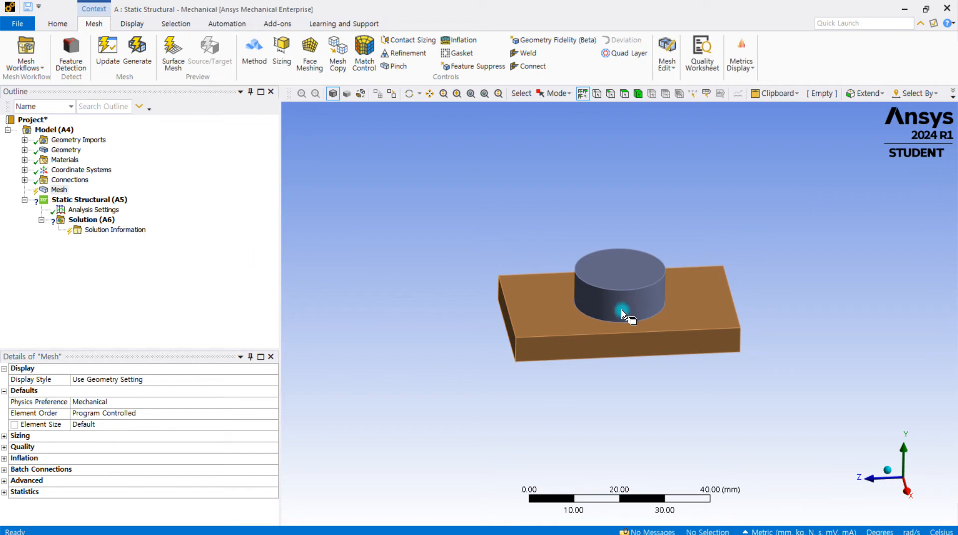
Generate the mesh for the plate and the cylinder with the default mesh settings
scroll(623, 312, "up", 2)
middle_click_drag(540, 305, 553, 288)
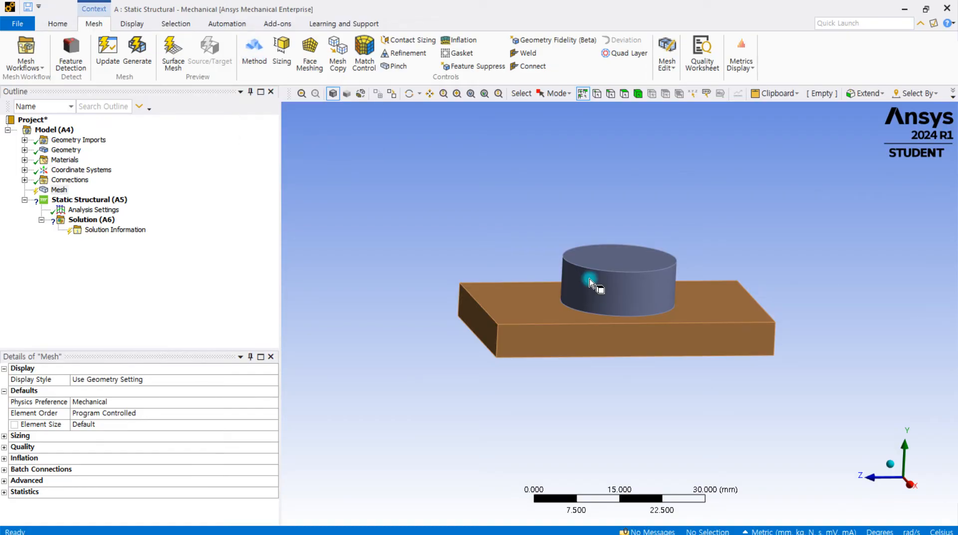
middle_click_drag(591, 282, 429, 333)
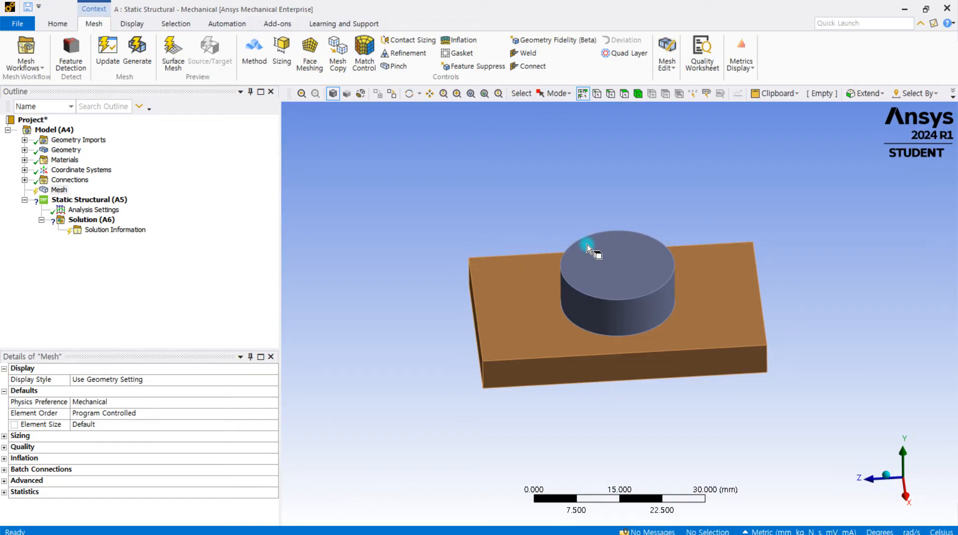
middle_click_drag(345, 288, 422, 259)
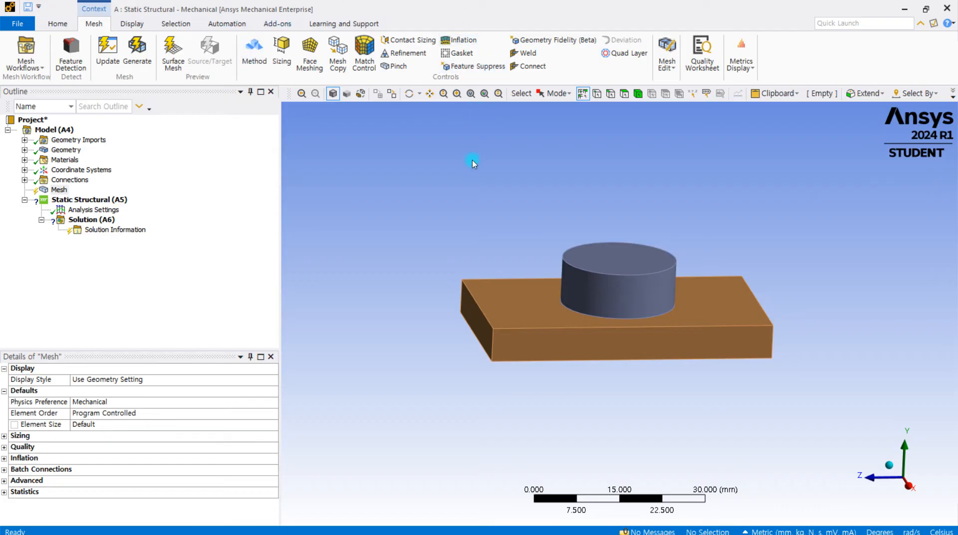
left_click(52, 195)
left_click(355, 154)
middle_click_drag(586, 274, 421, 278)
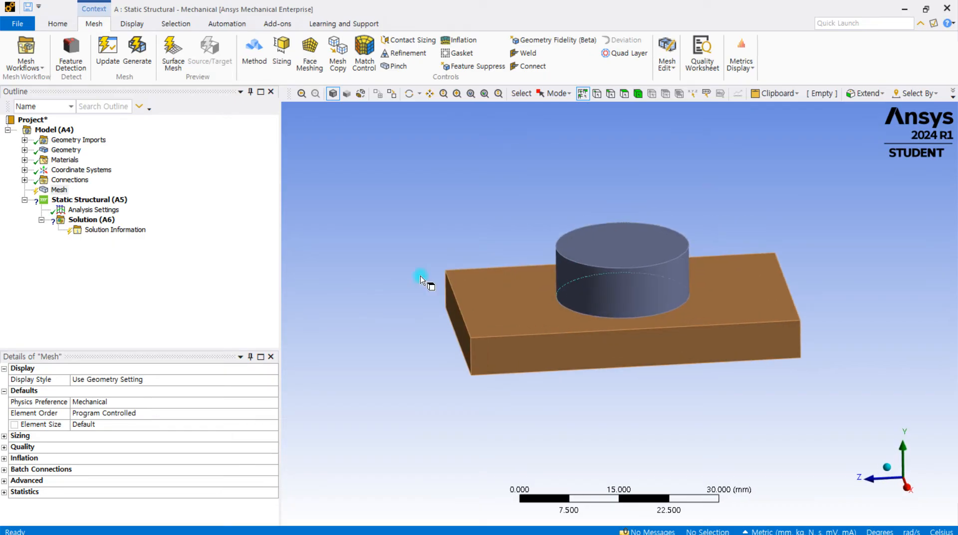
left_click(57, 191)
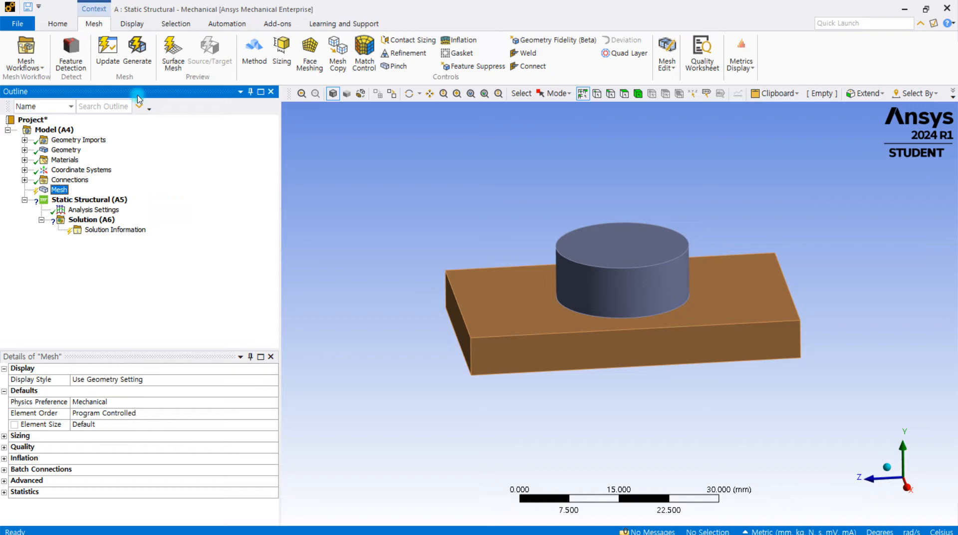
left_click(141, 65)
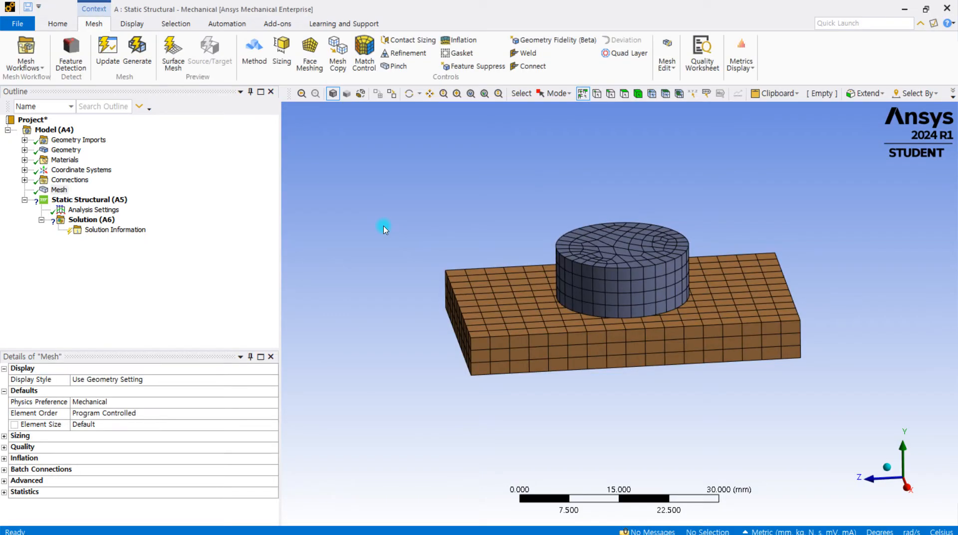
Examine the element layout of the generated mesh on the plate and the cylinder from several angles
middle_click_drag(577, 218, 709, 225)
middle_click_drag(509, 272, 566, 272)
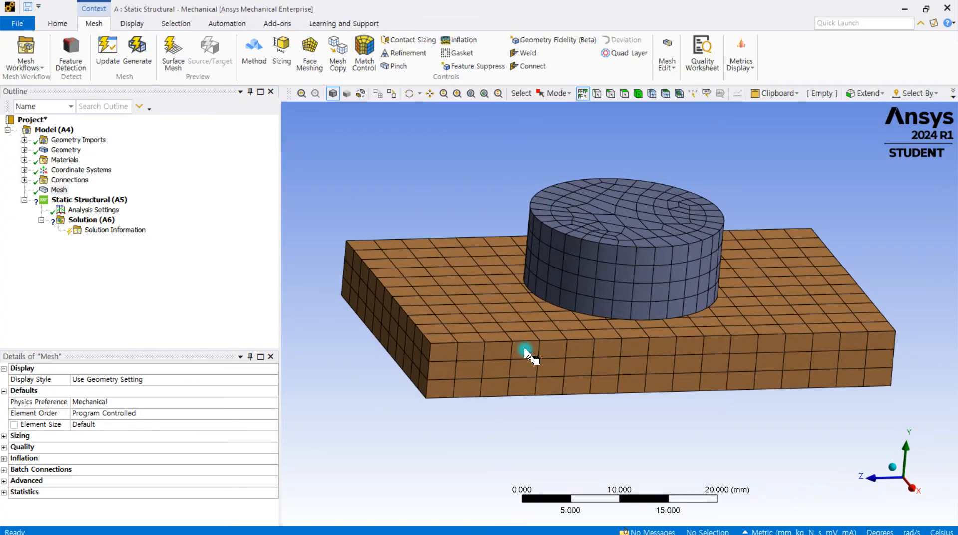
middle_click_drag(541, 312, 498, 316)
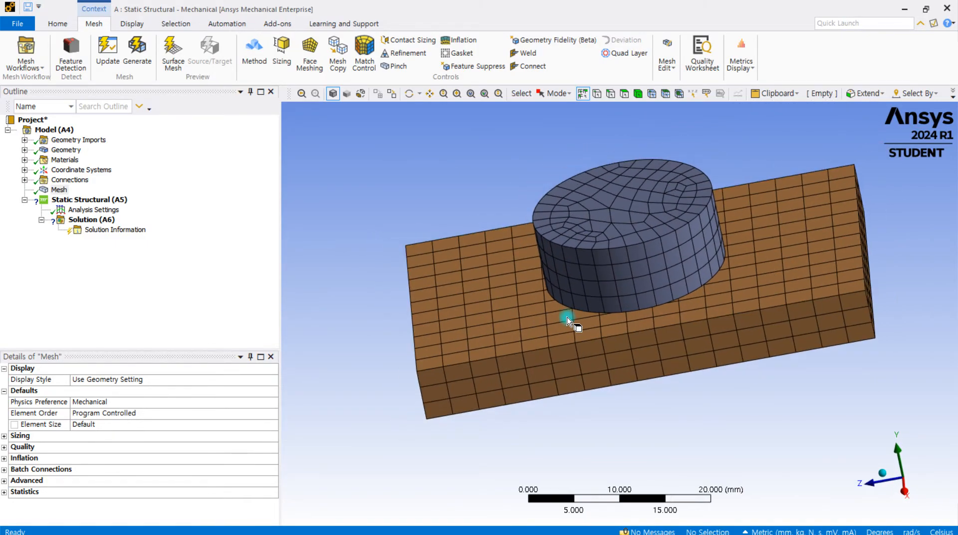
middle_click_drag(569, 320, 590, 314)
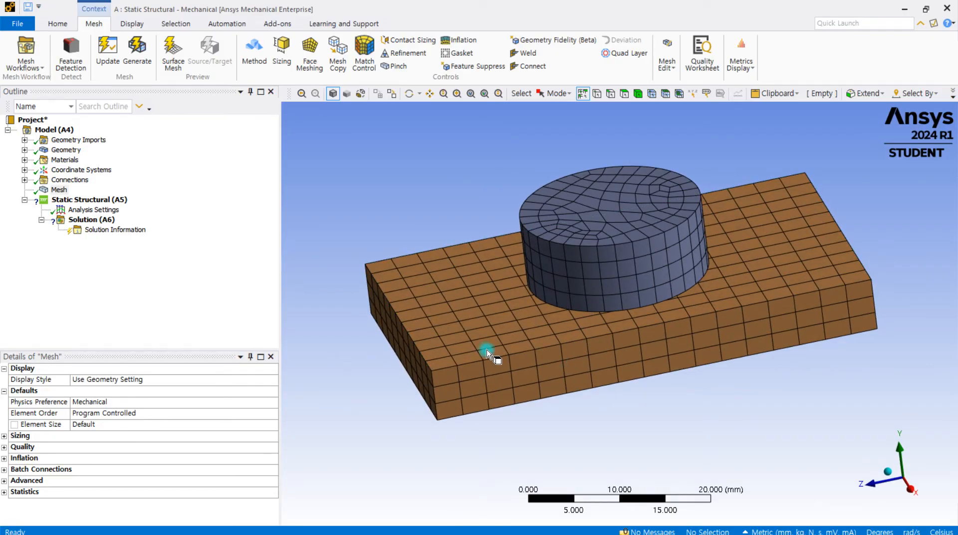
middle_click_drag(517, 283, 544, 292)
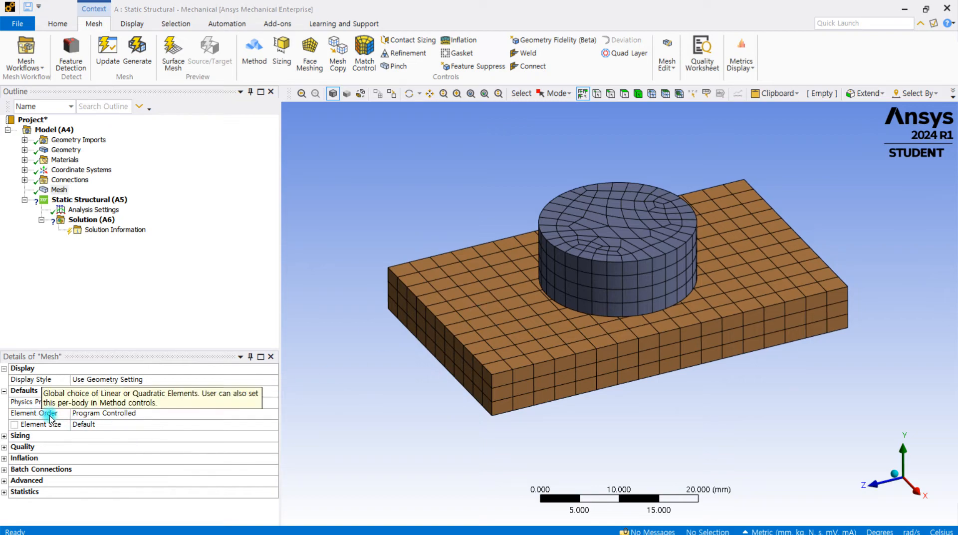
scroll(477, 352, "up", 3)
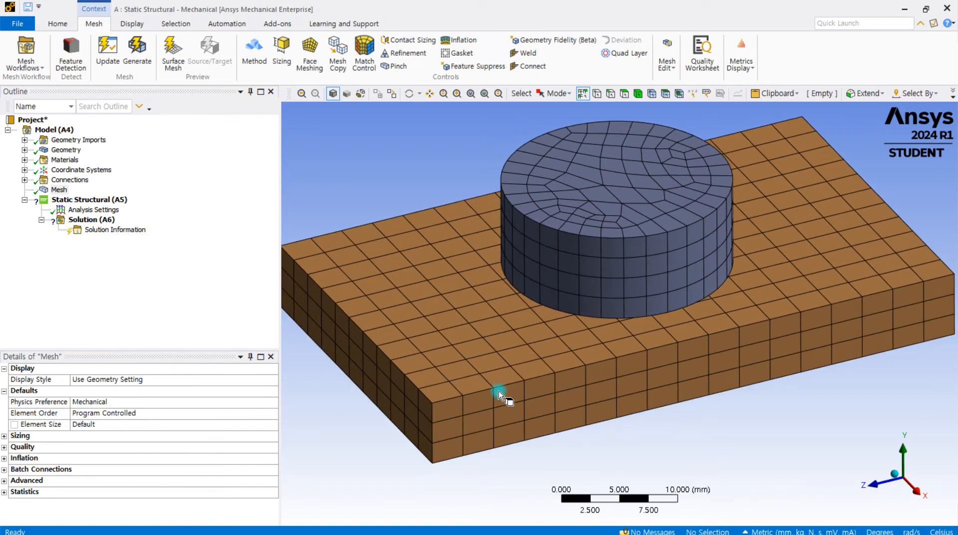
Set the mesh's Element Order to Quadratic and inspect the elements at the plate's corner
left_click(132, 412)
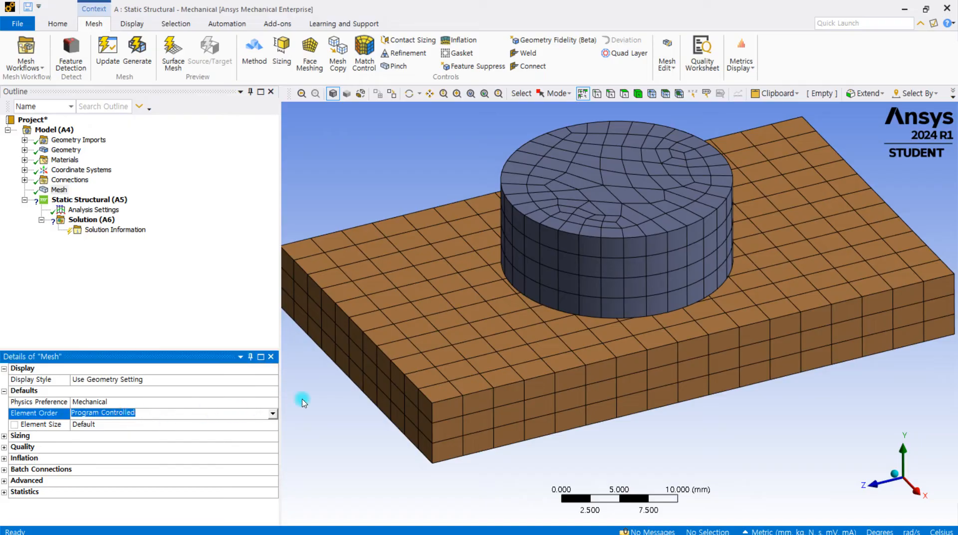
left_click(273, 414)
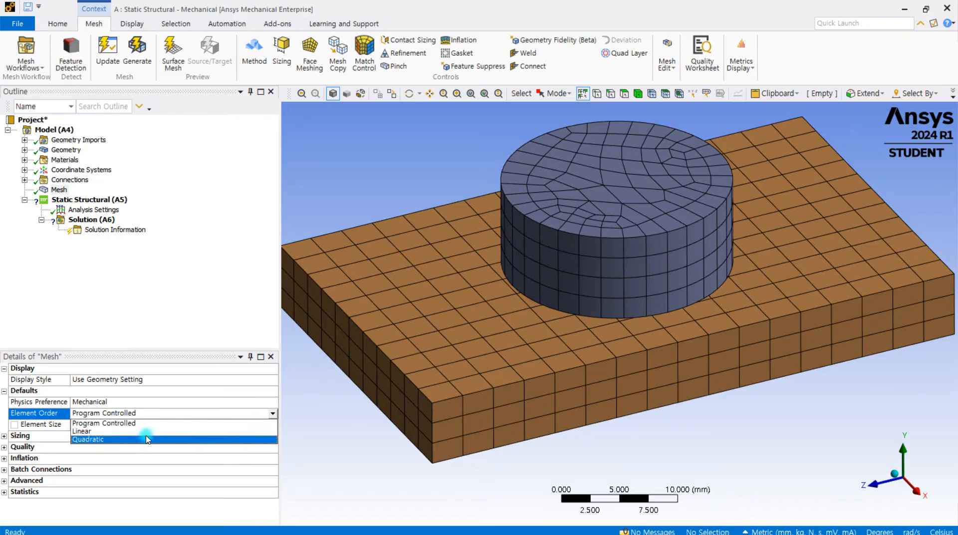
left_click(100, 439)
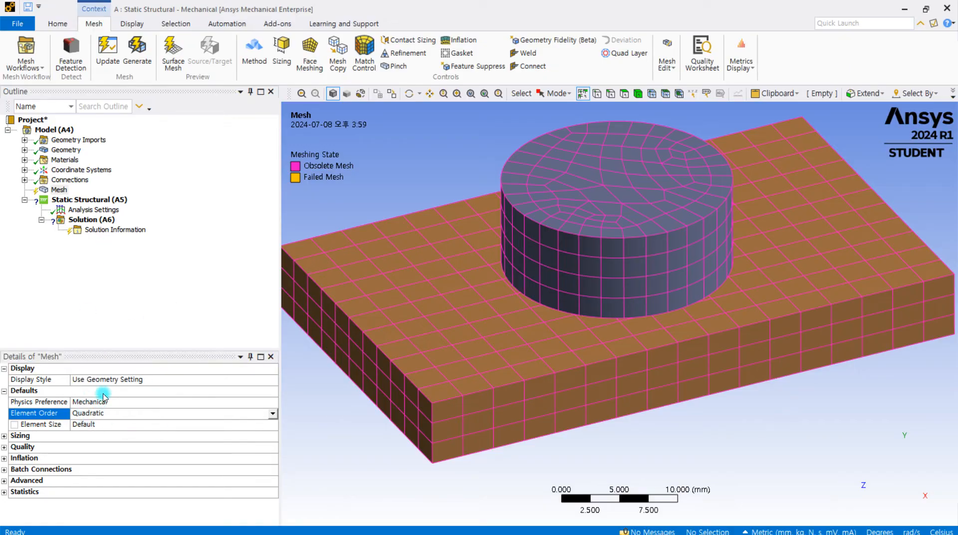
scroll(448, 432, "up", 1)
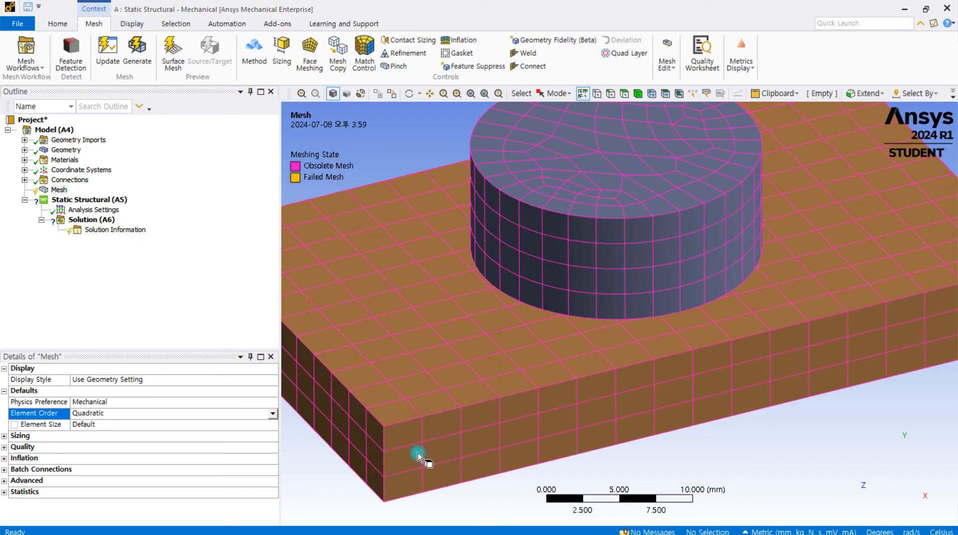
scroll(496, 391, "up", 3)
middle_click_drag(480, 354, 580, 338, "ctrl")
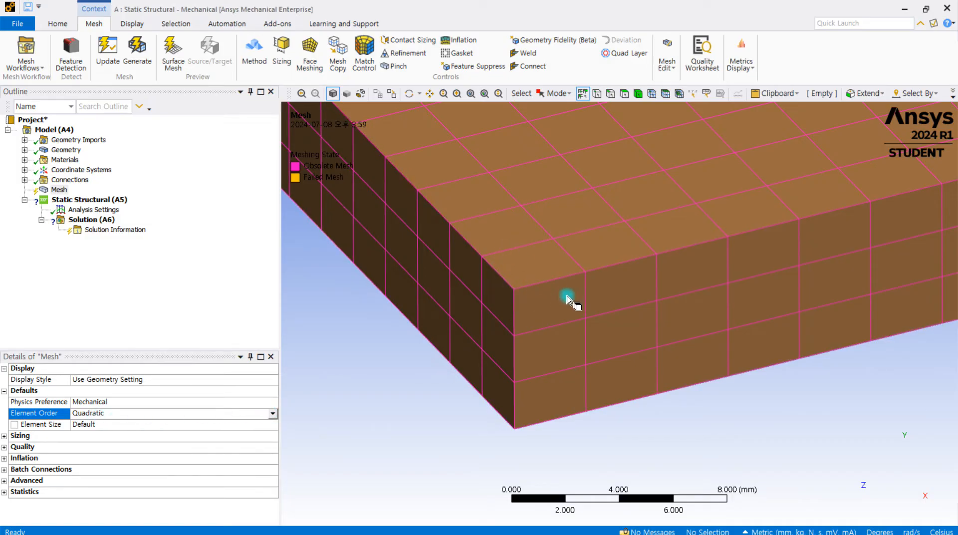
Switch the mesh's Element Order to Linear and return it to Program Controlled
left_click(272, 413)
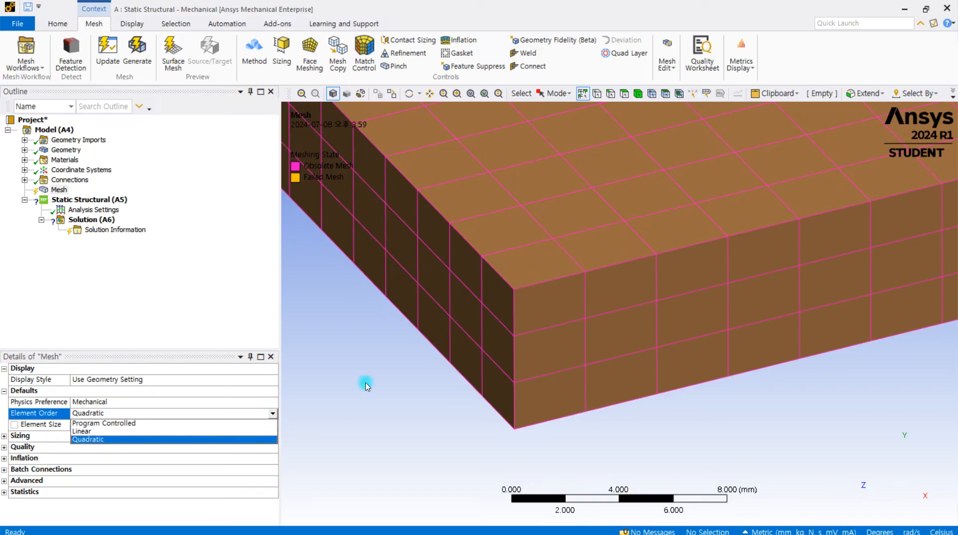
left_click(147, 432)
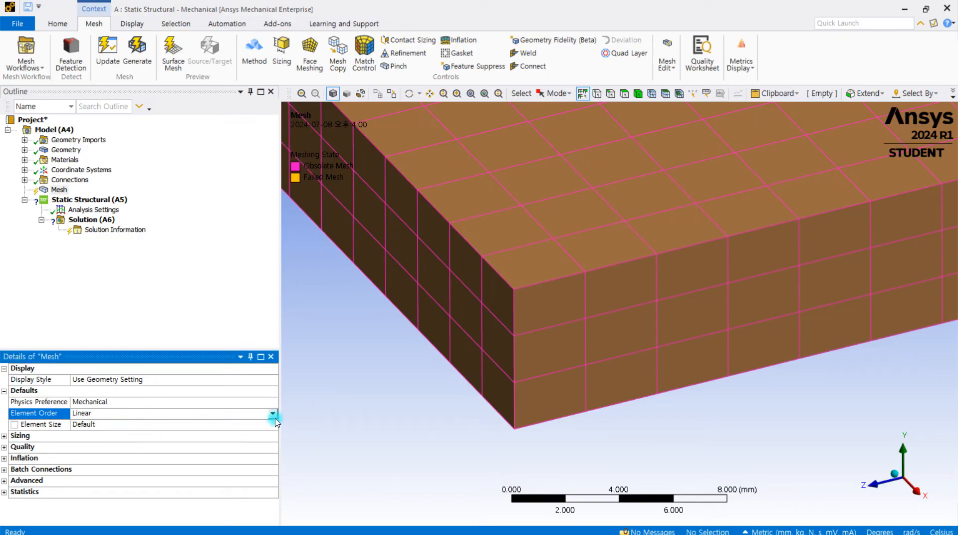
left_click(274, 413)
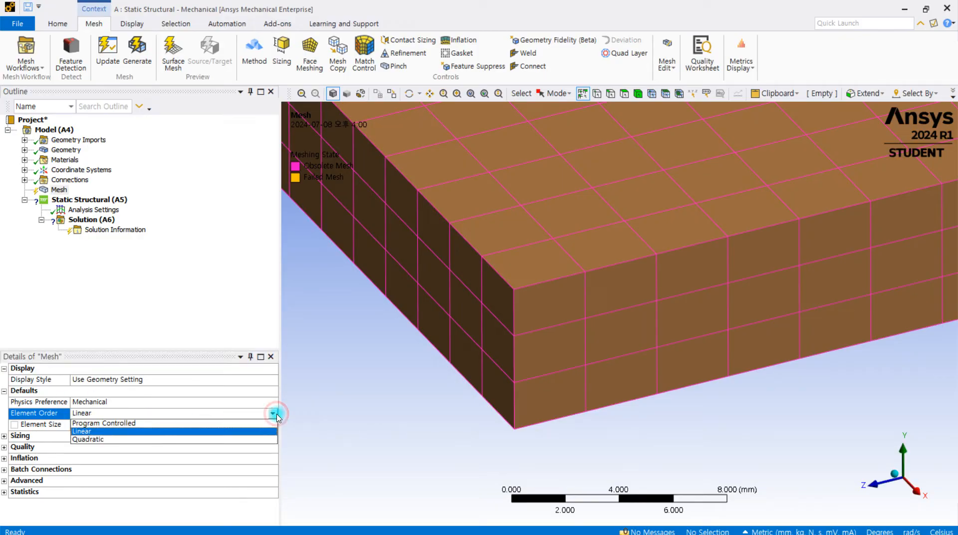
left_click(184, 425)
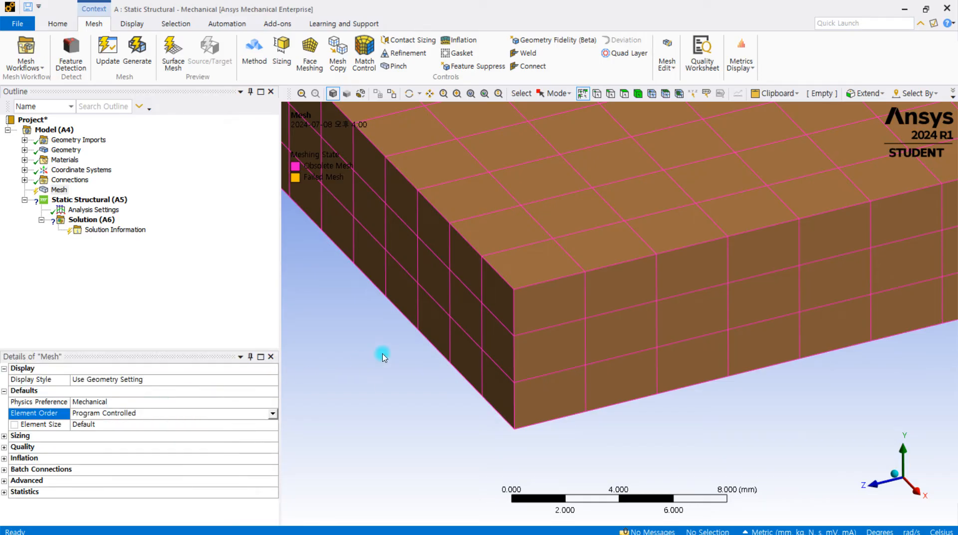
scroll(406, 342, "down", 3)
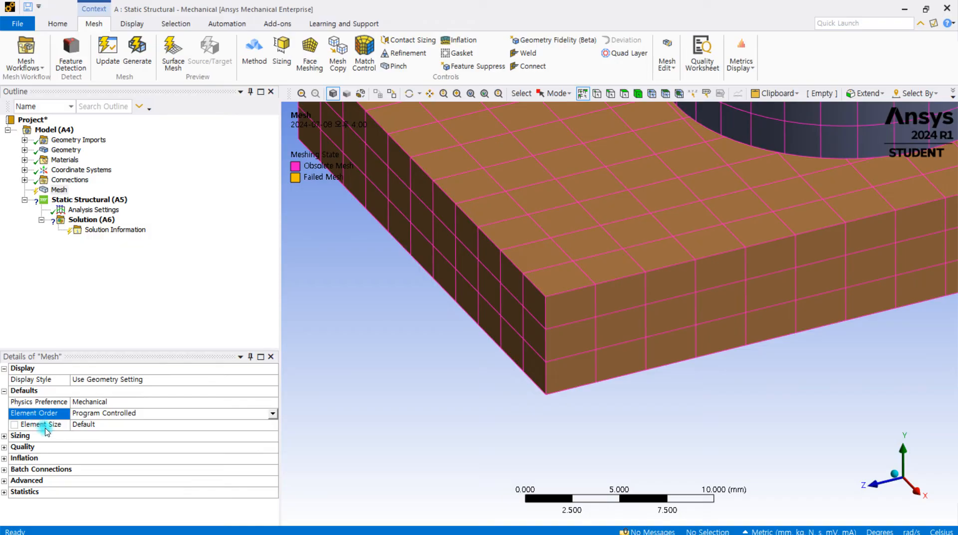
scroll(498, 301, "down", 3)
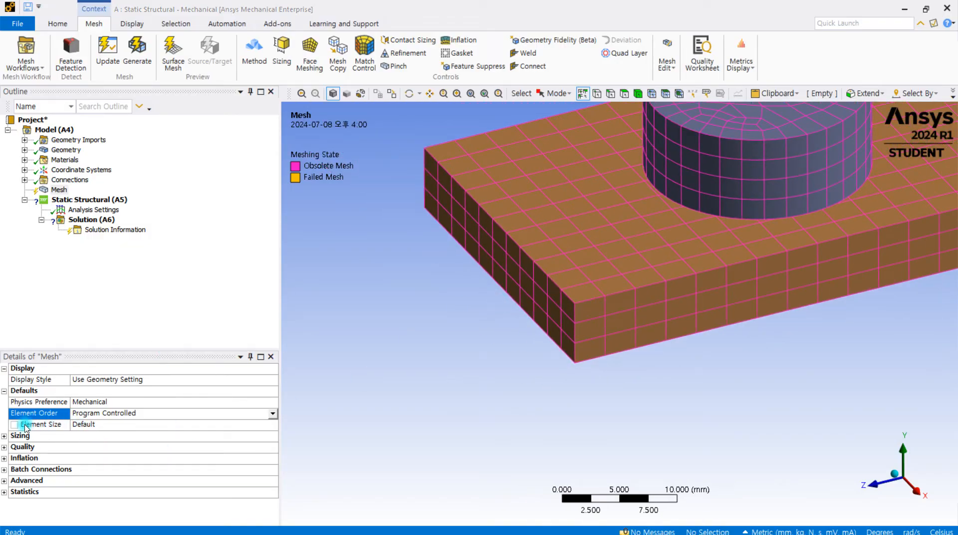
left_click(83, 426)
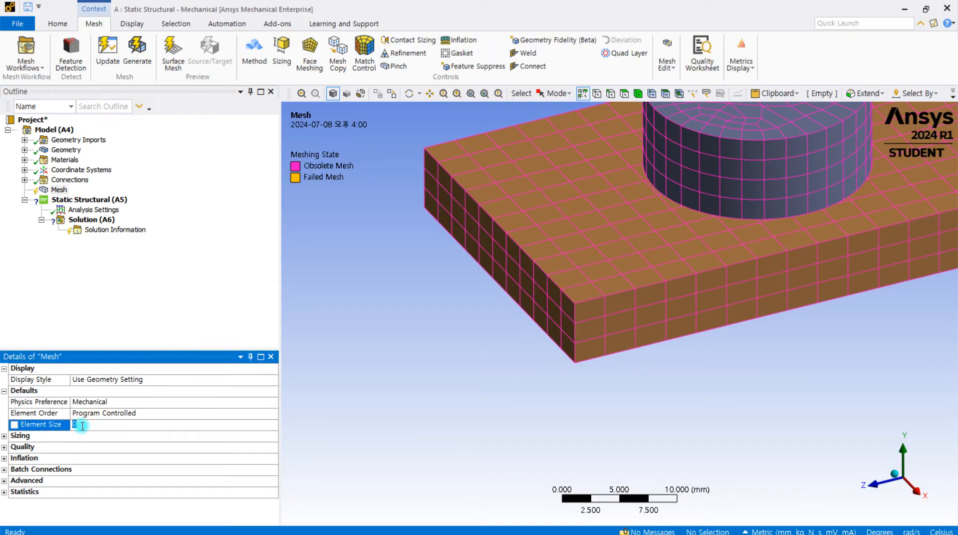
scroll(606, 298, "down", 4)
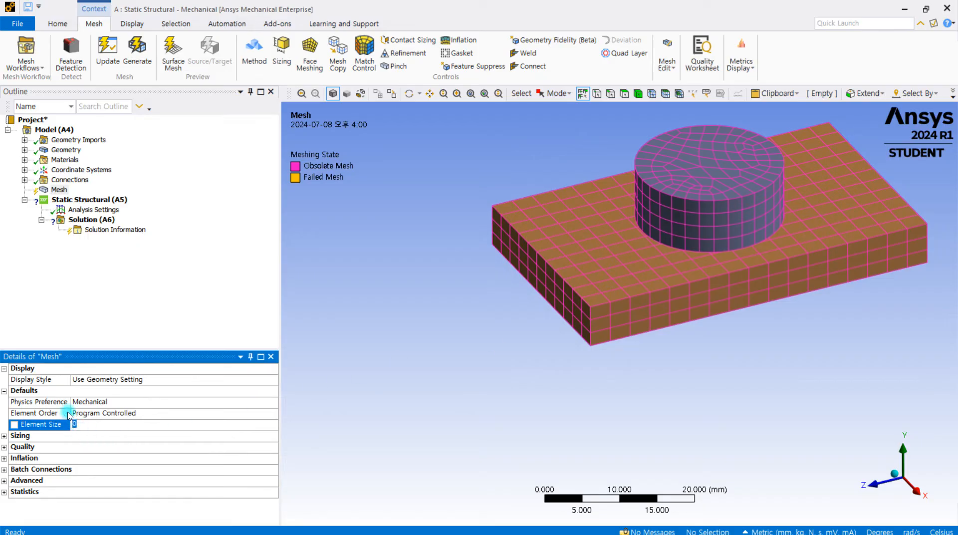
left_click(103, 301)
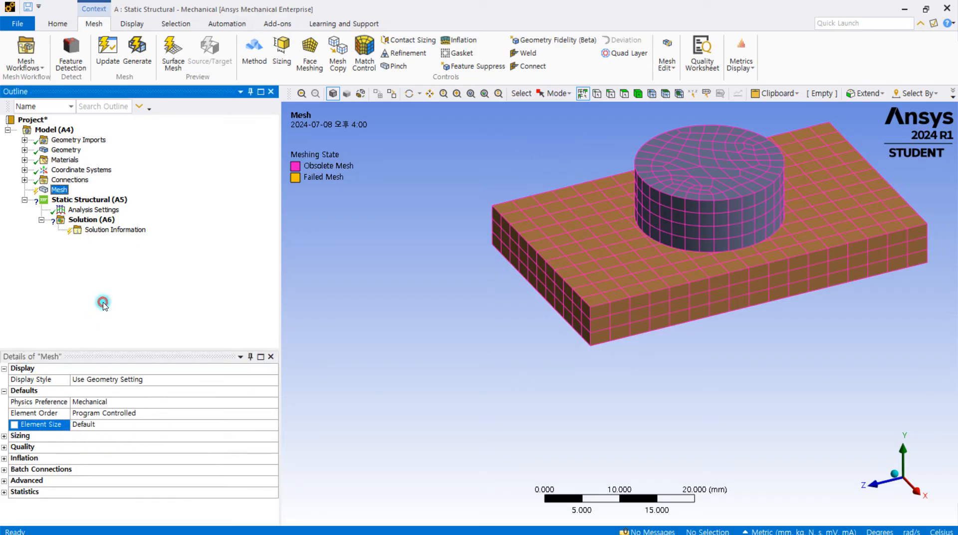
Expand the mesh's Sizing settings and review the available options
left_click(4, 435)
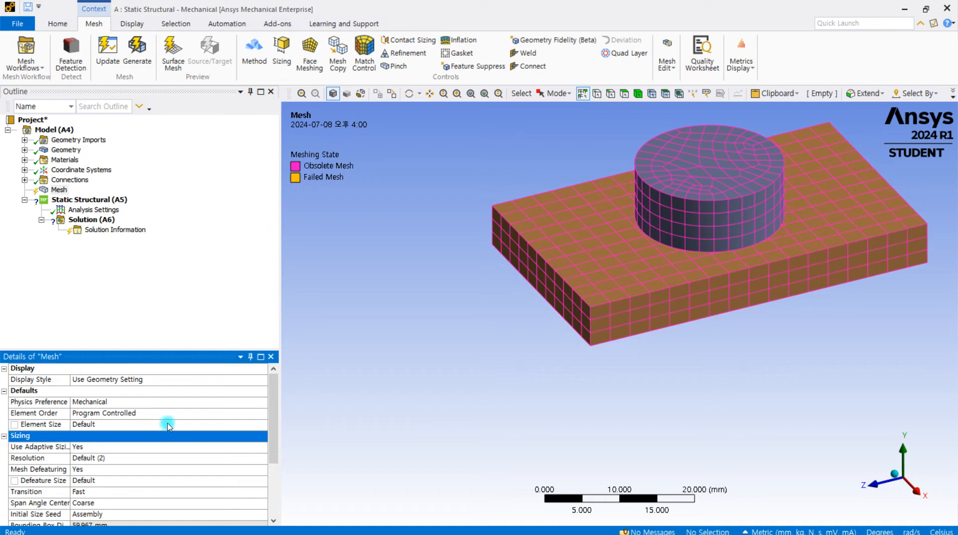
scroll(168, 426, "down", 2)
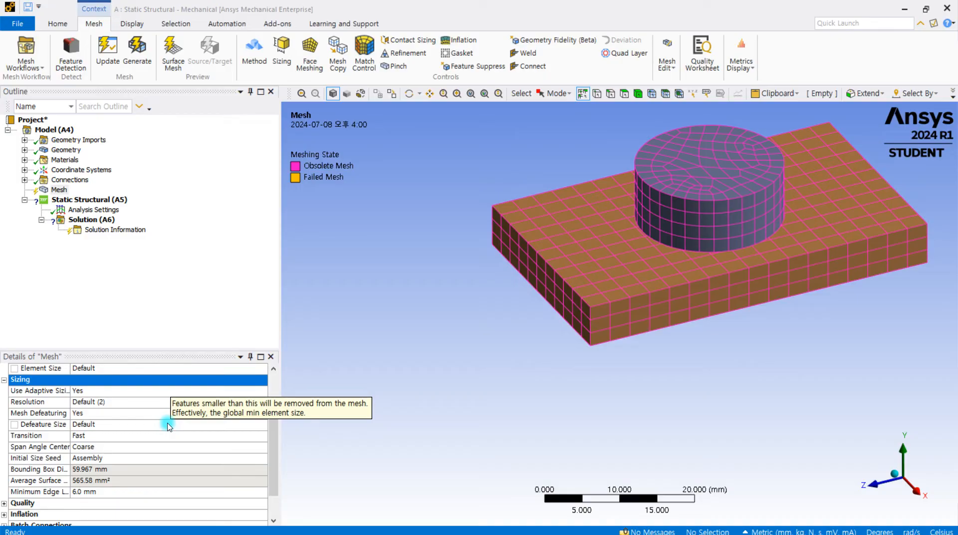
scroll(168, 426, "up", 2)
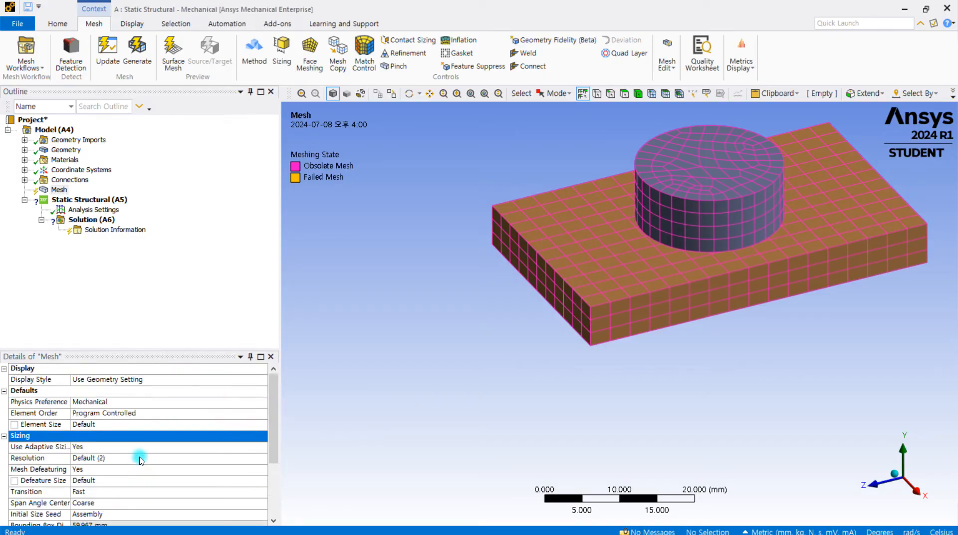
Align the view with the X axis and set the mesh's global Element Size to 5 mm
left_click(98, 426)
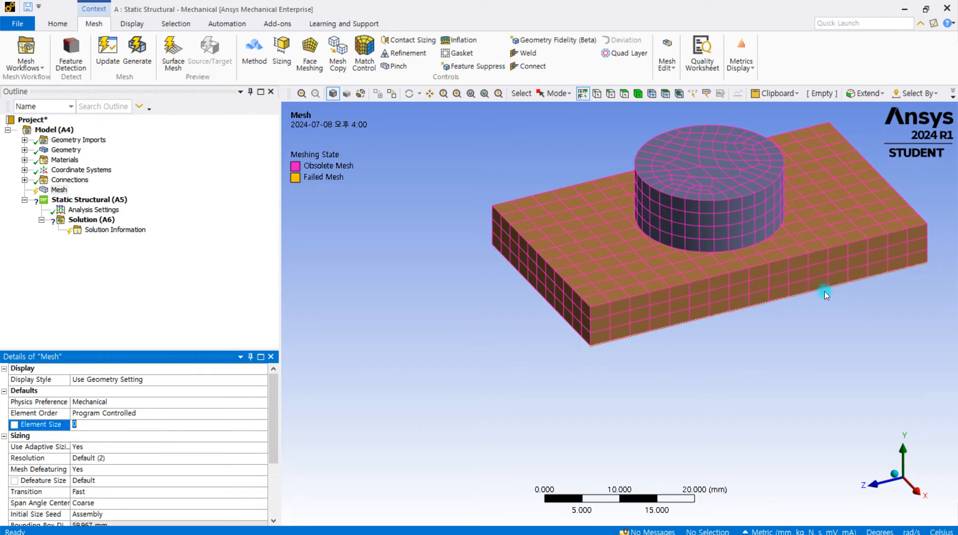
left_click(914, 491)
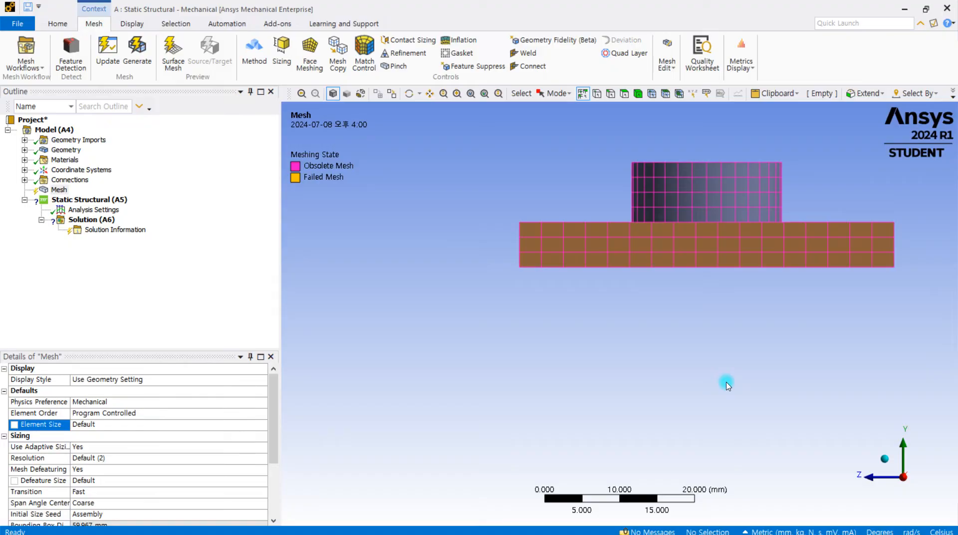
scroll(726, 384, "down", 3)
middle_click_drag(708, 380, 638, 520, "ctrl")
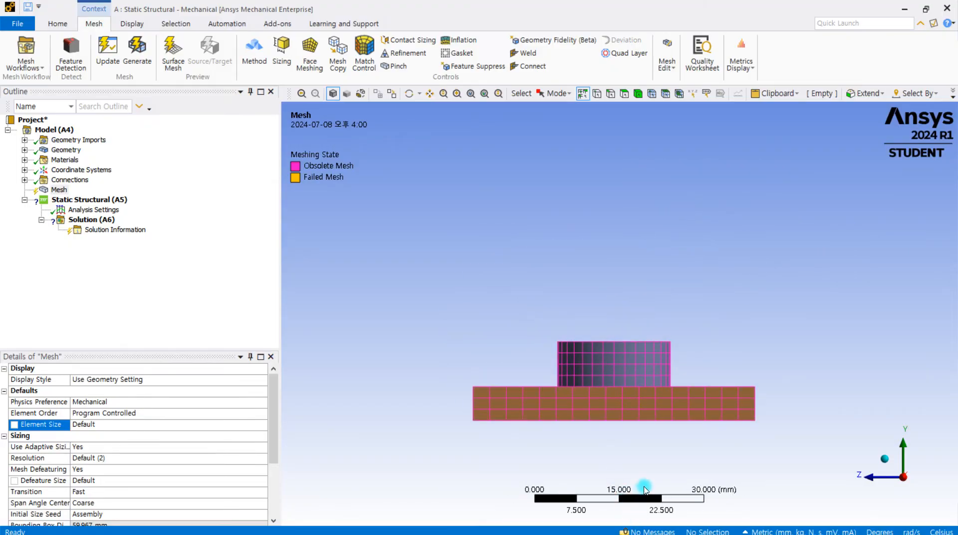
scroll(643, 492, "down", 4)
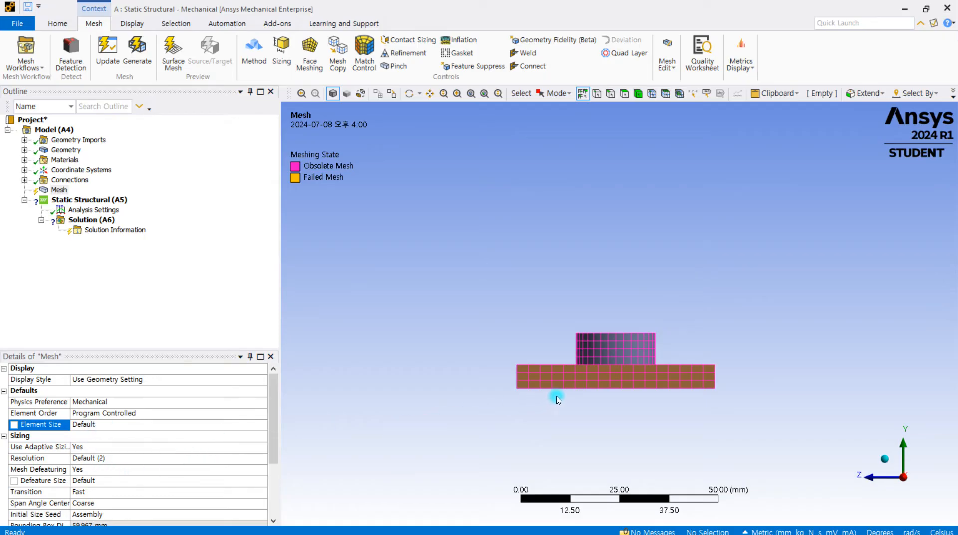
scroll(557, 399, "up", 3)
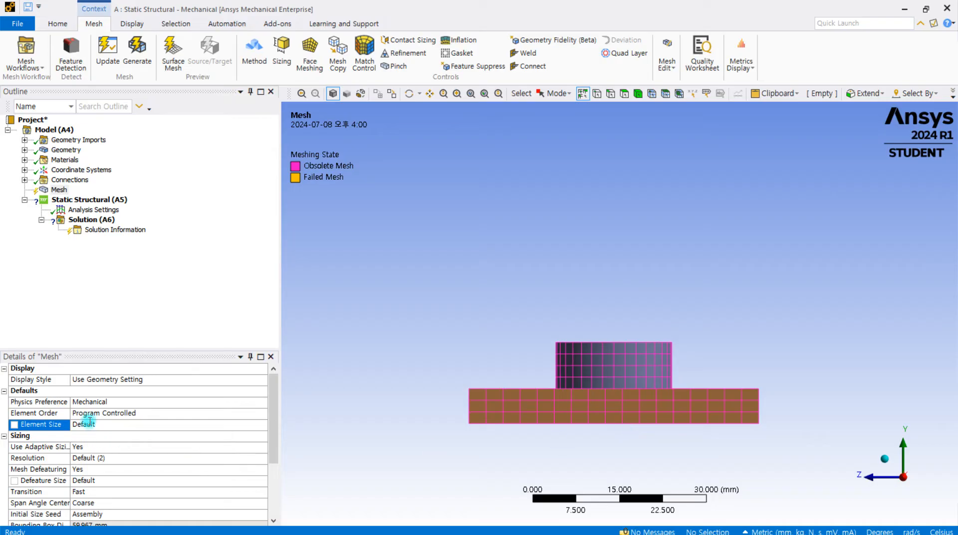
left_click(110, 428)
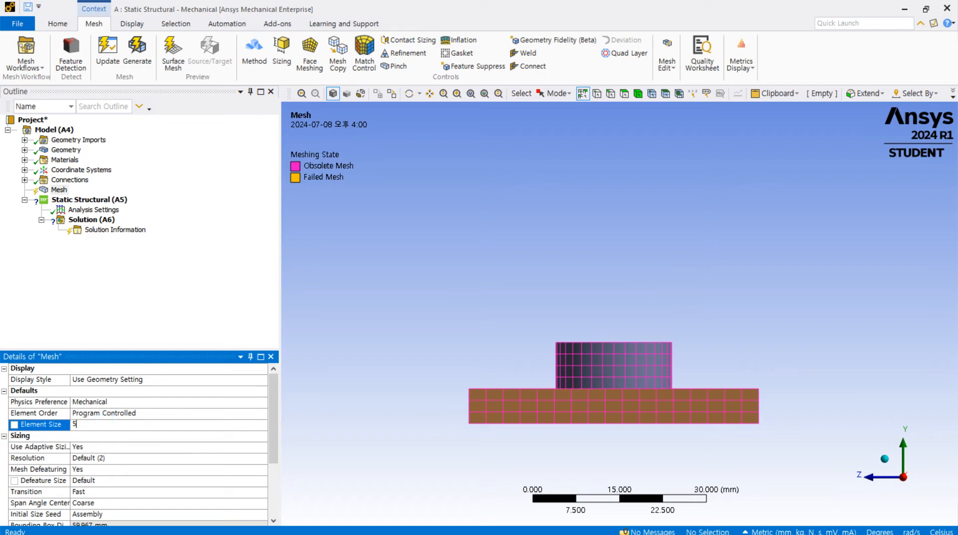
left_click(101, 278)
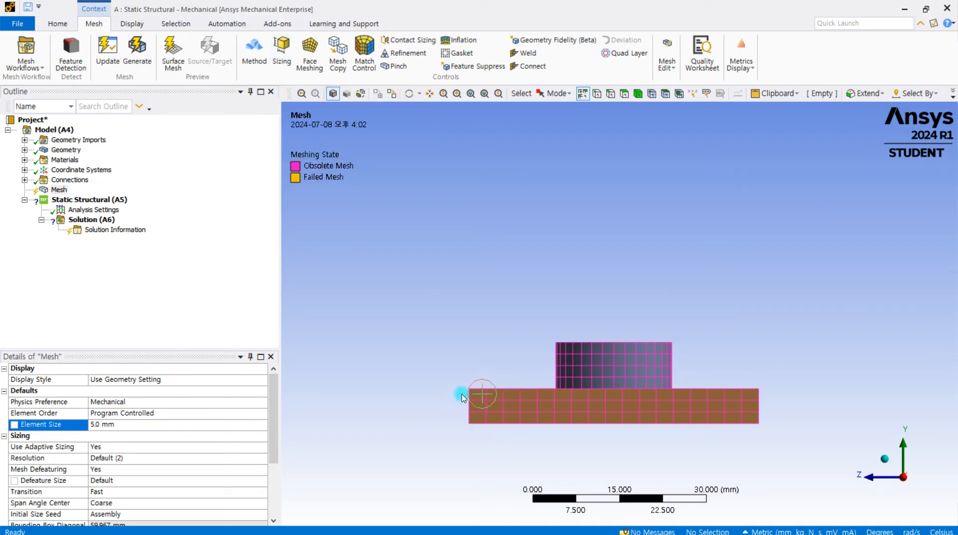
Generate the mesh with the 5 mm element size and inspect the elements on the plate and cylinder
scroll(455, 399, "up", 2)
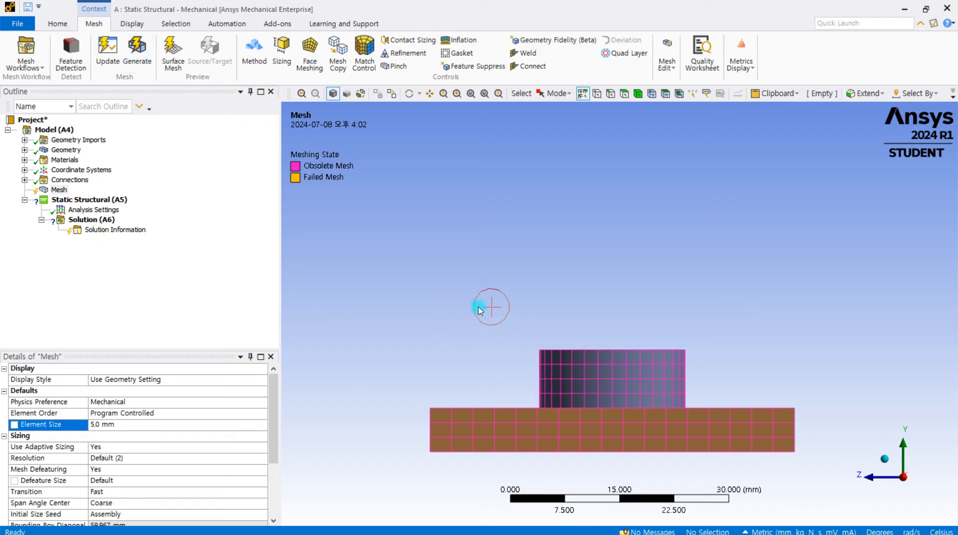
middle_click_drag(526, 307, 551, 237)
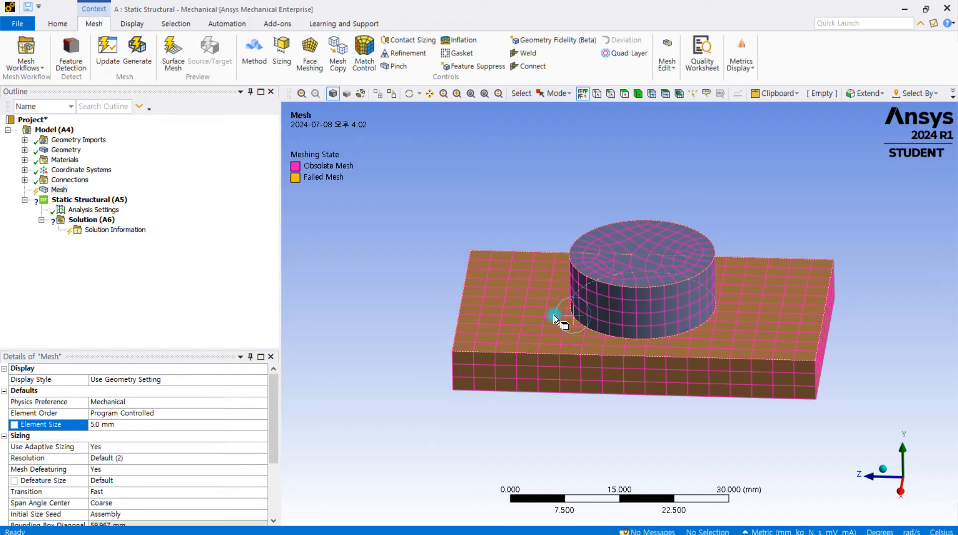
middle_click_drag(641, 278, 641, 280)
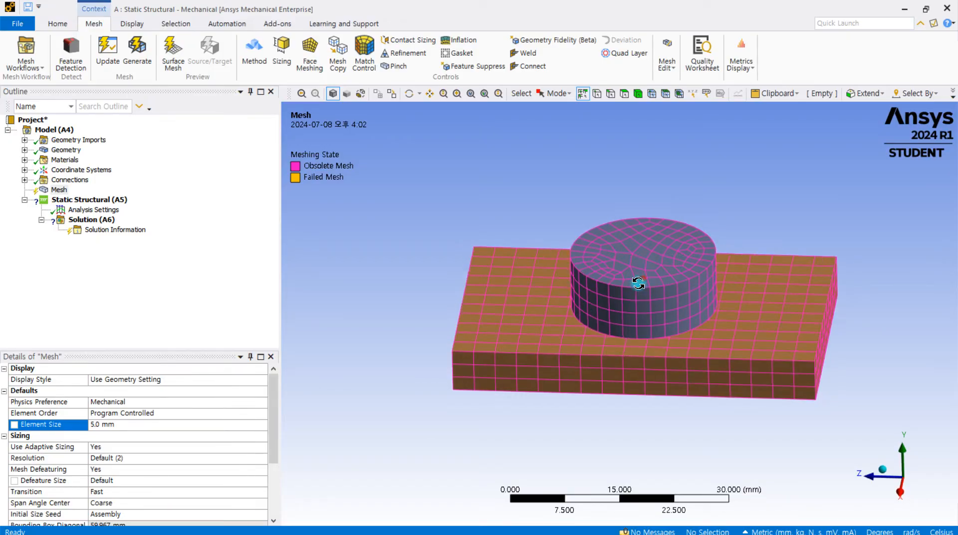
scroll(669, 253, "up", 3)
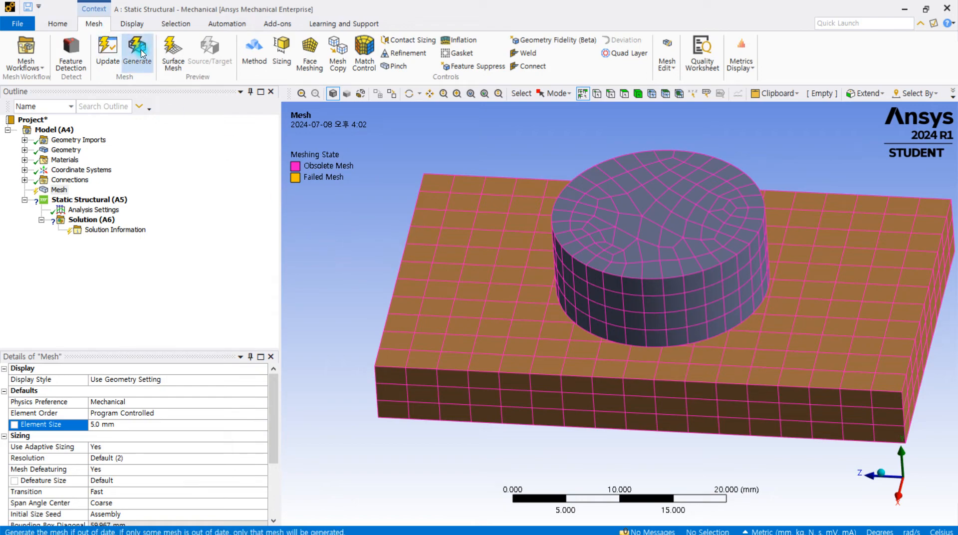
scroll(54, 443, "down", 3)
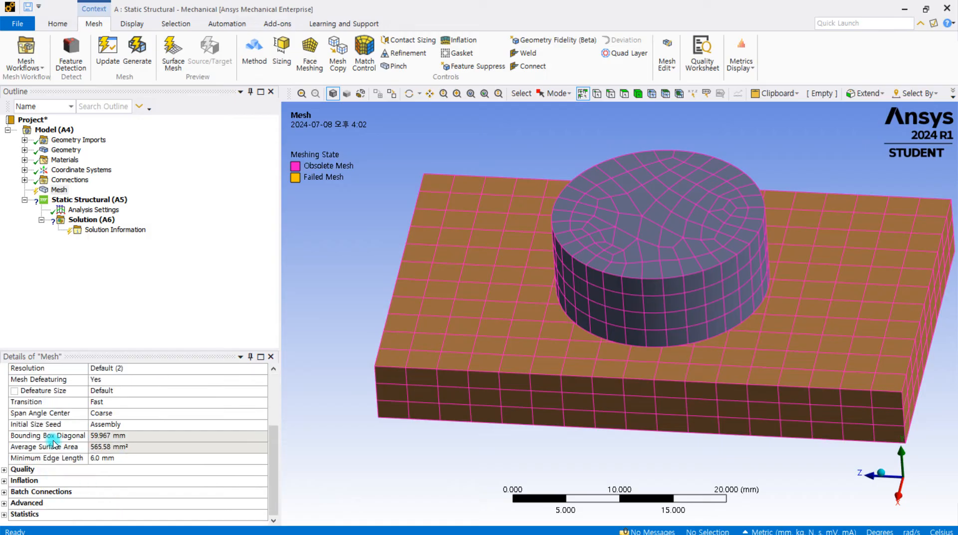
scroll(91, 439, "up", 3)
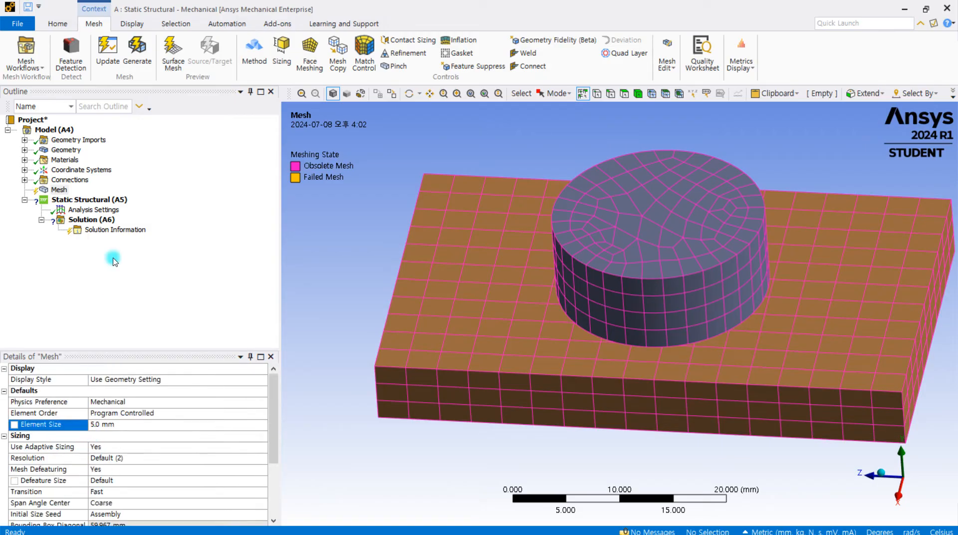
left_click(137, 49)
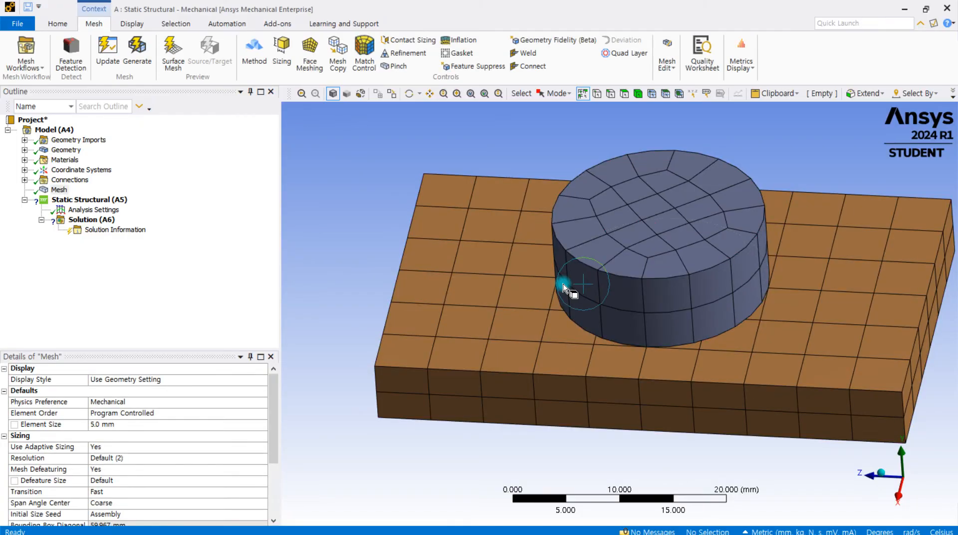
scroll(604, 277, "down", 1)
mouse_move(549, 338)
middle_mouse_down()
mouse_move(541, 321)
mouse_move(560, 332)
mouse_move(486, 329)
middle_mouse_up()
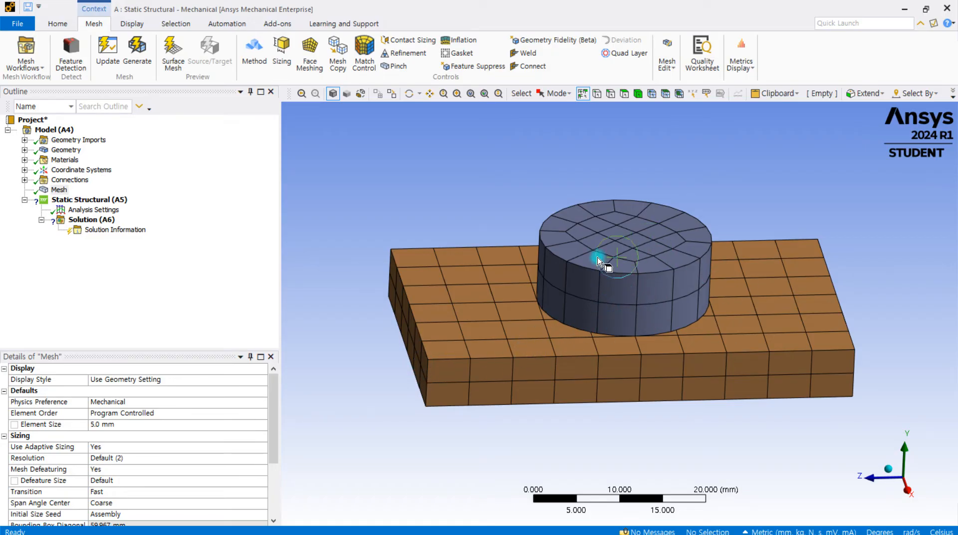
middle_click_drag(605, 261, 562, 289)
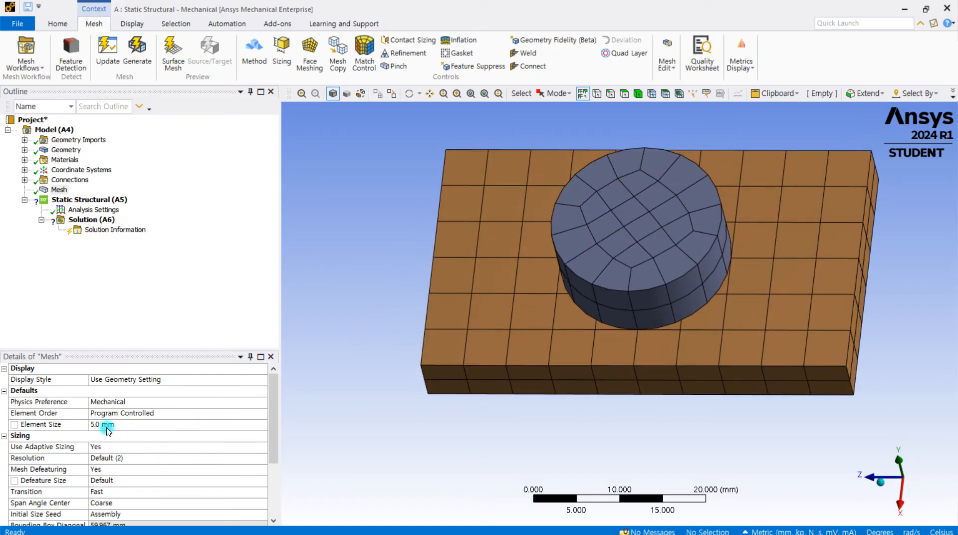
middle_click_drag(449, 367, 463, 332)
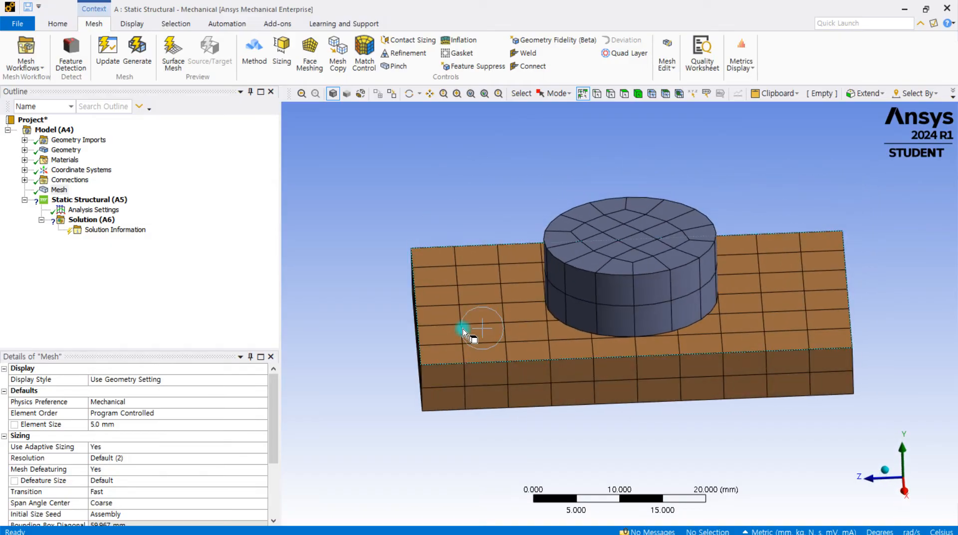
Set the mesh's global Element Size to 2 mm
left_click(116, 428)
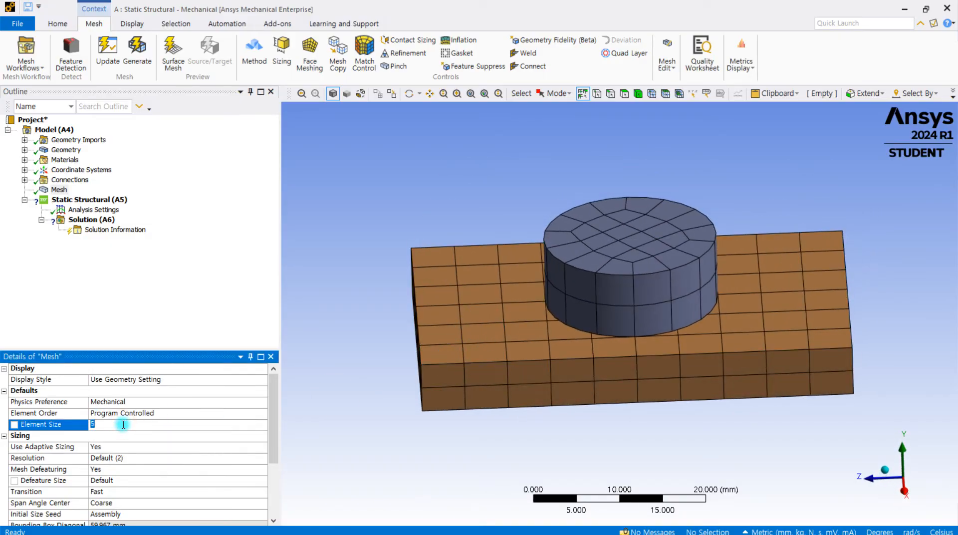
type("2")
left_click(322, 350)
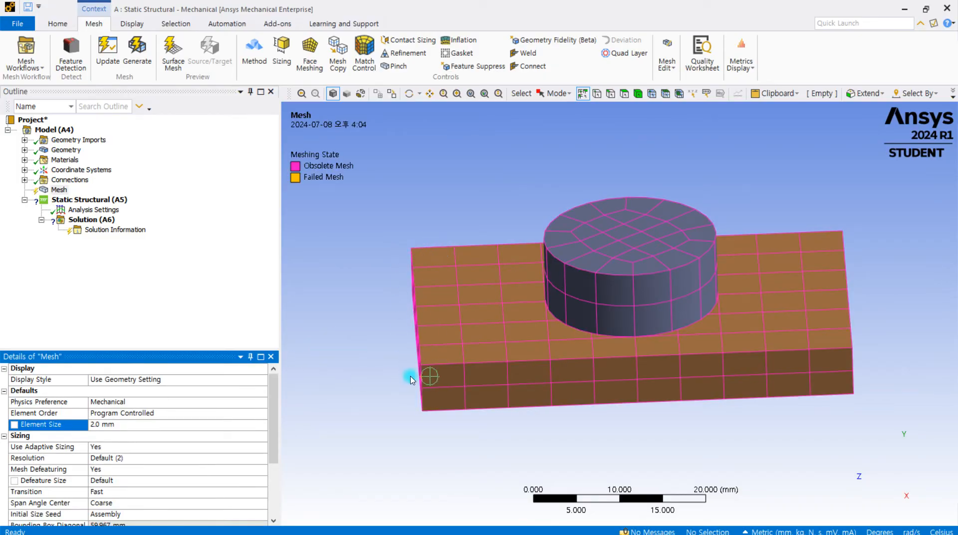
middle_click_drag(549, 428, 487, 379)
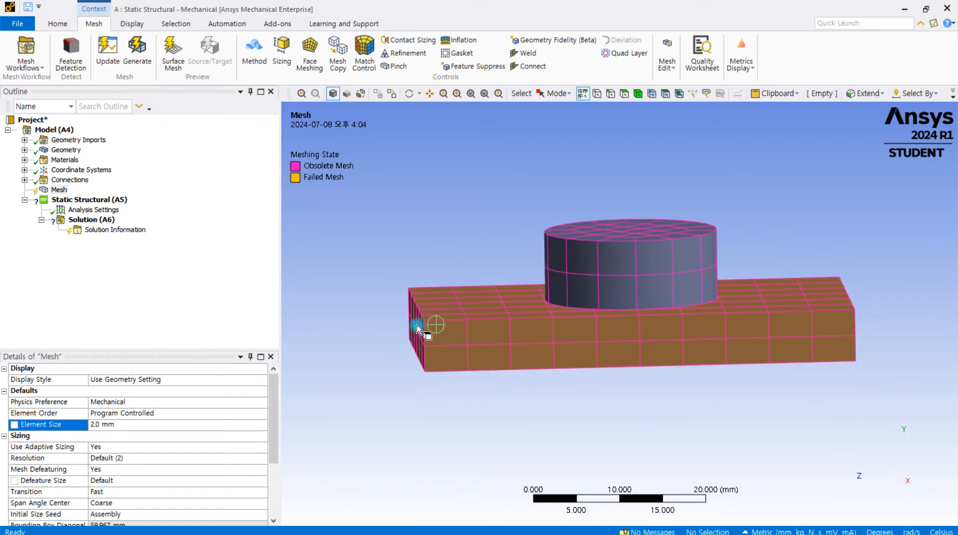
middle_click_drag(569, 270, 591, 317)
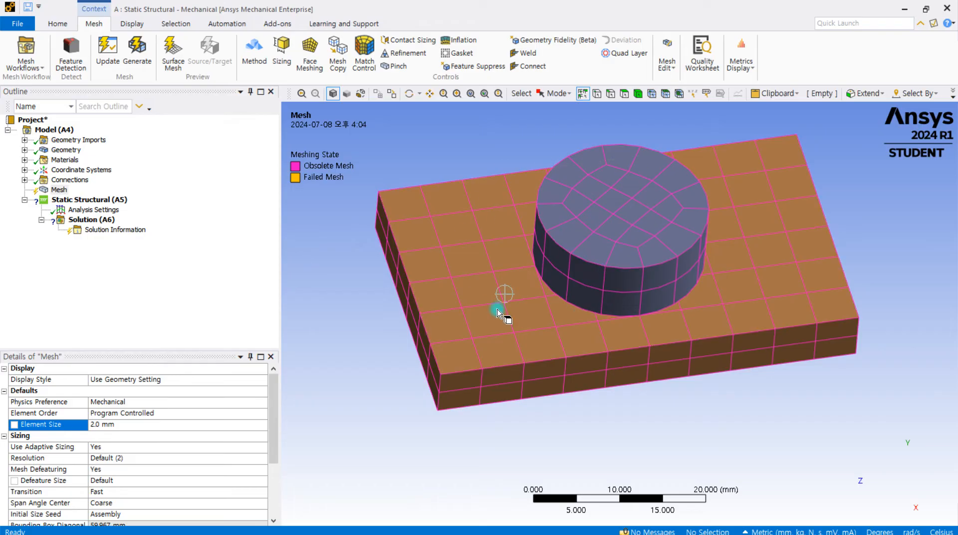
Set the mesh's global Element Size to 1 mm, regenerate the mesh and inspect the refined elements
left_click(116, 425)
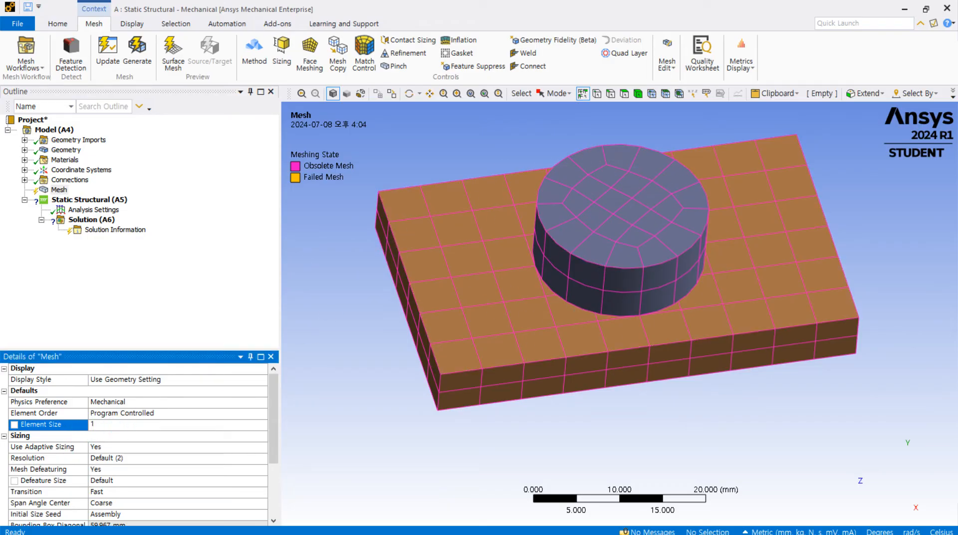
type("1")
key("Return")
left_click(188, 285)
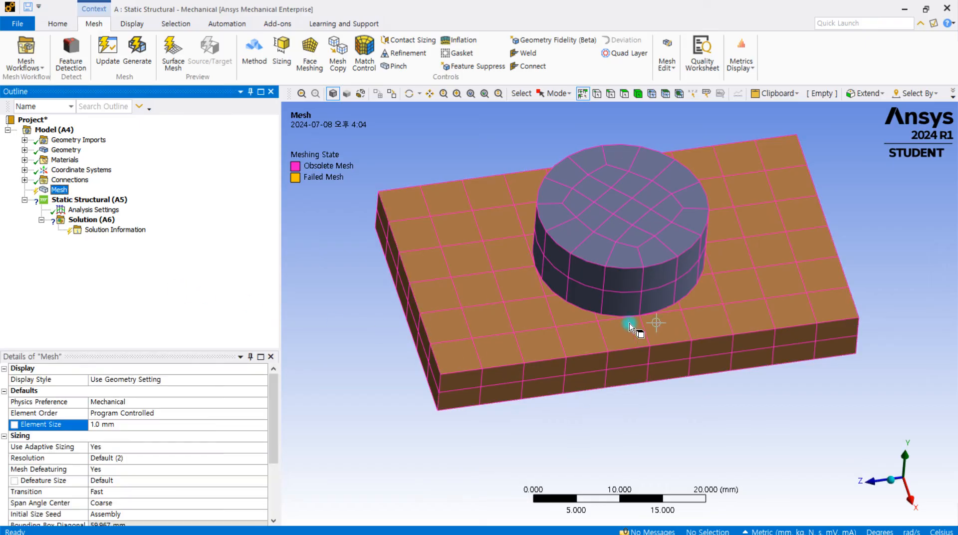
left_click(137, 56)
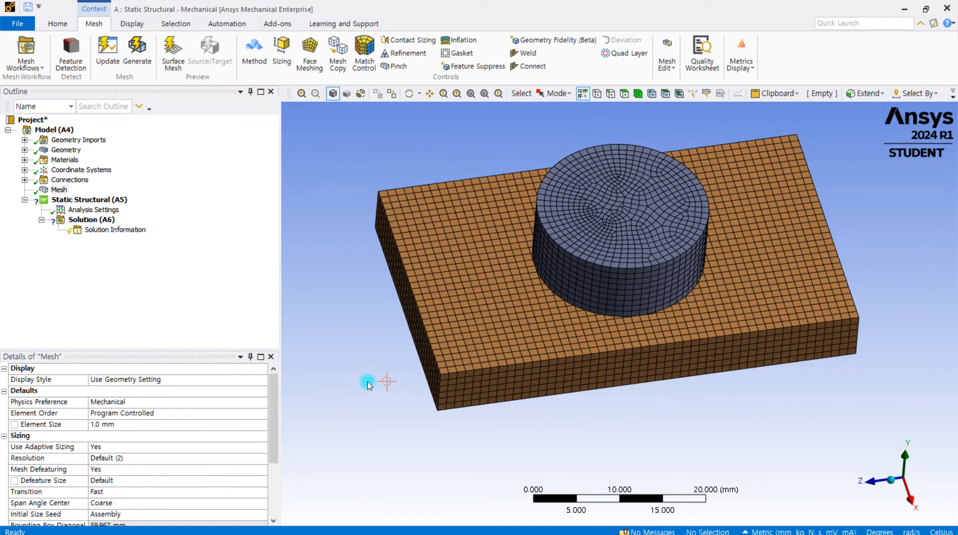
middle_click_drag(562, 312, 538, 261)
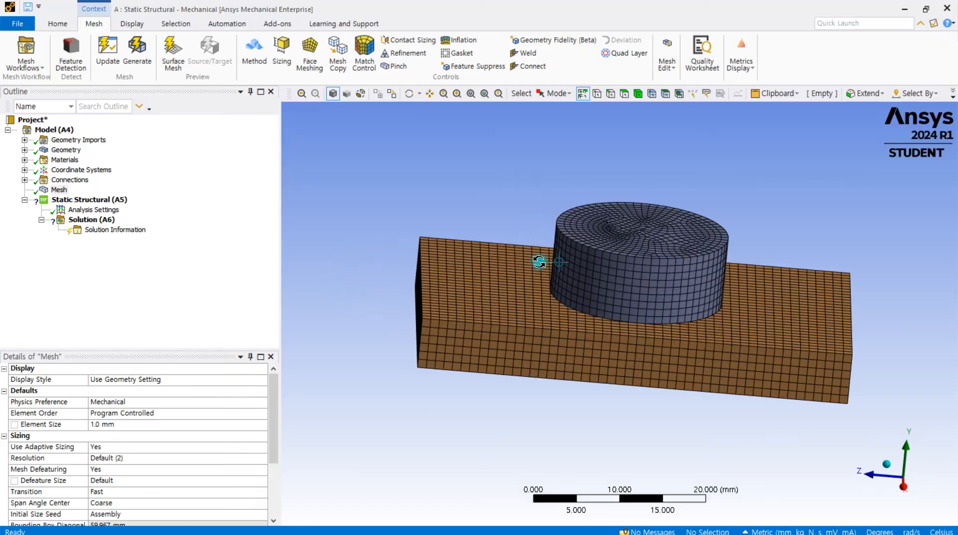
scroll(565, 298, "up", 2)
middle_click_drag(565, 298, 606, 406)
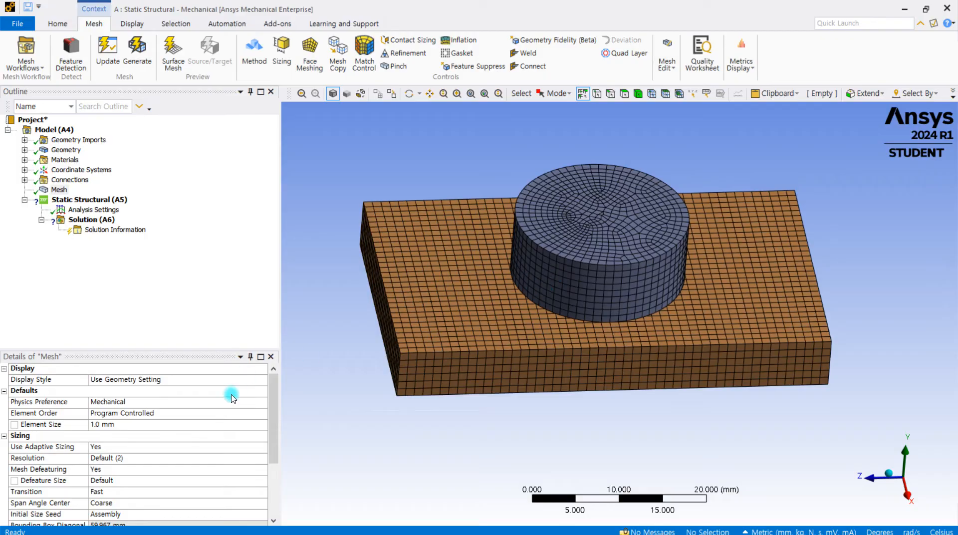
Expand the mesh's Statistics to review the node and element counts
scroll(231, 398, "down", 3)
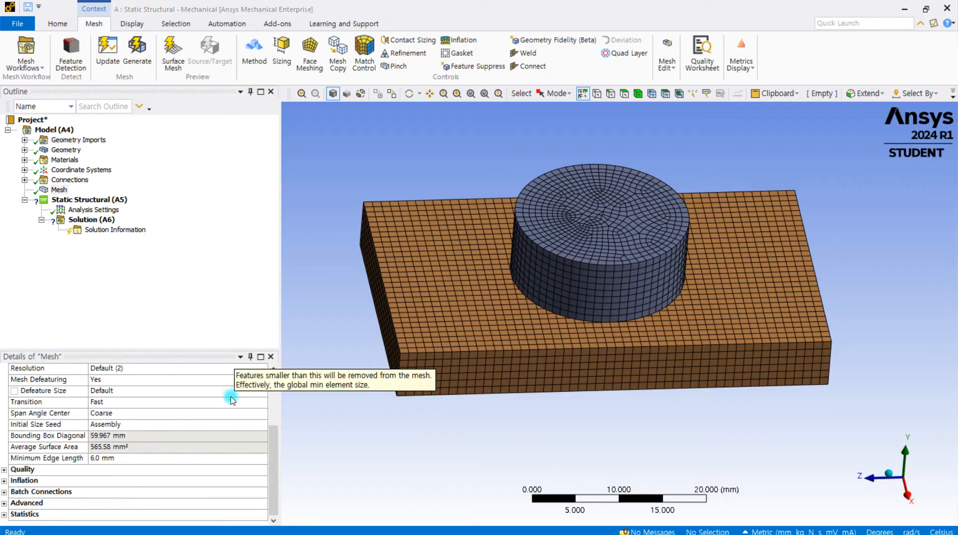
left_click(4, 514)
scroll(131, 445, "down", 1)
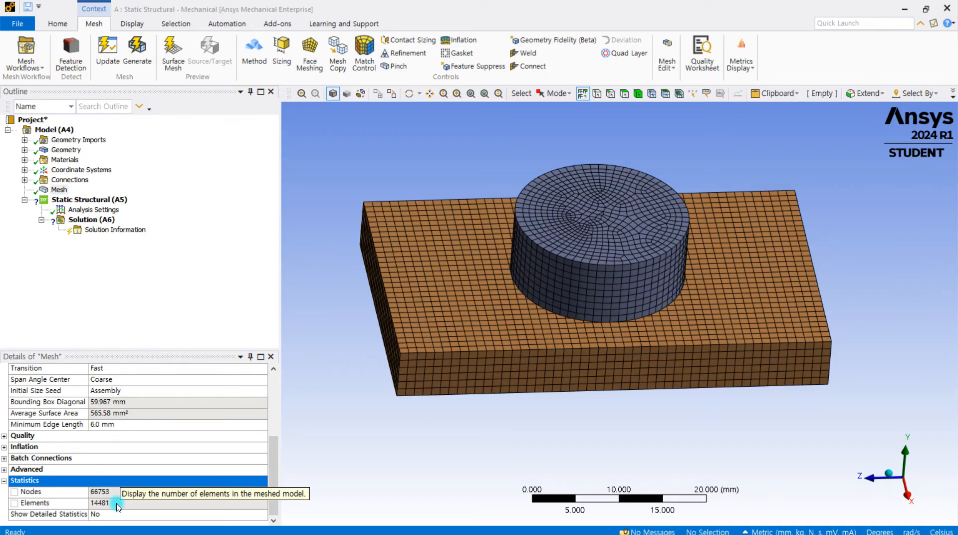
Examine the element divisions at the plate's corner and compare them with the mesh's node and element statistics
scroll(397, 386, "up", 5)
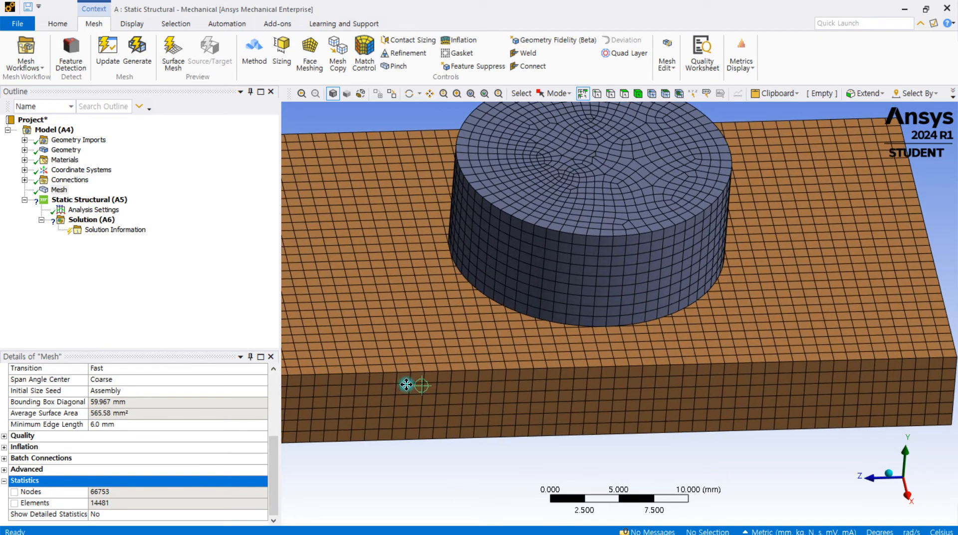
middle_click_drag(402, 386, 593, 322, "ctrl")
scroll(447, 306, "up", 6)
middle_click_drag(422, 333, 580, 310, "ctrl")
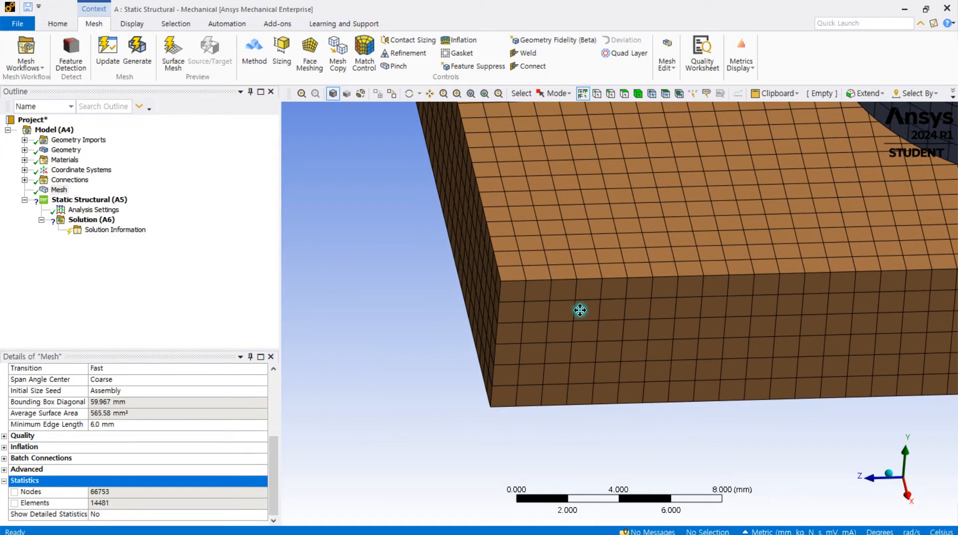
scroll(508, 271, "up", 3)
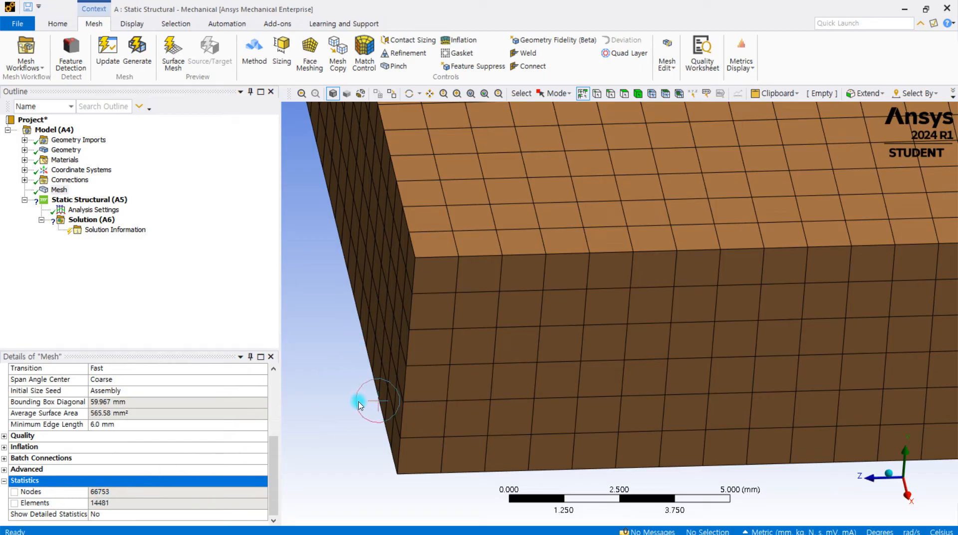
scroll(492, 220, "down", 3)
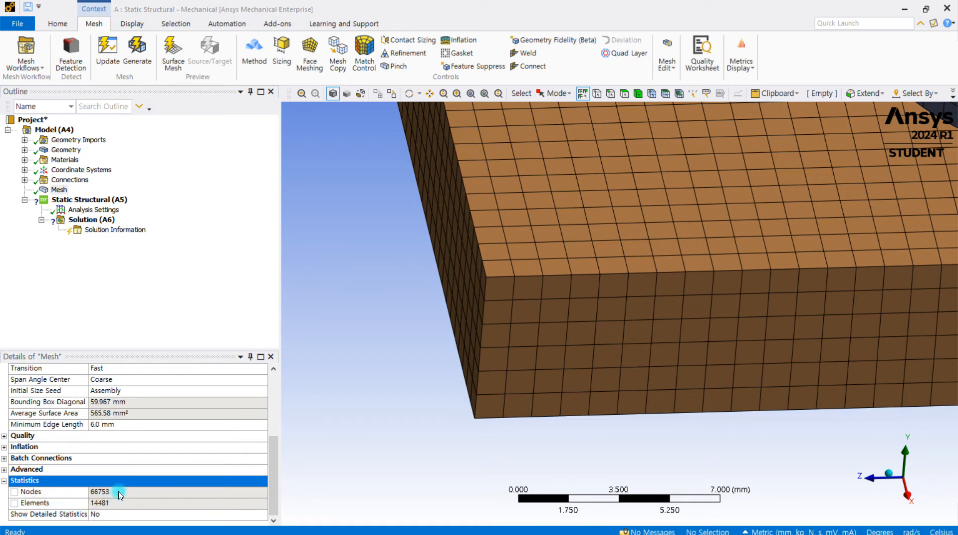
scroll(492, 299, "down", 1)
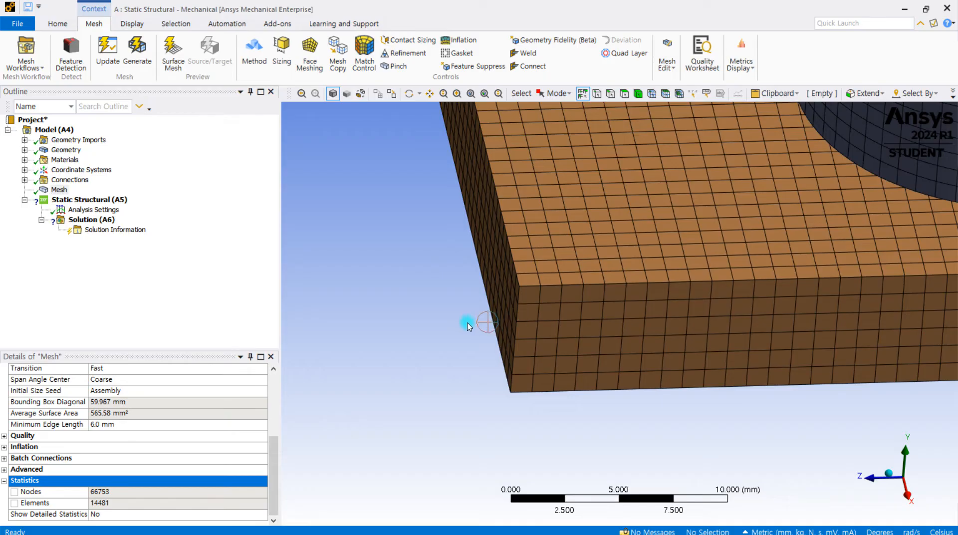
scroll(622, 220, "down", 2)
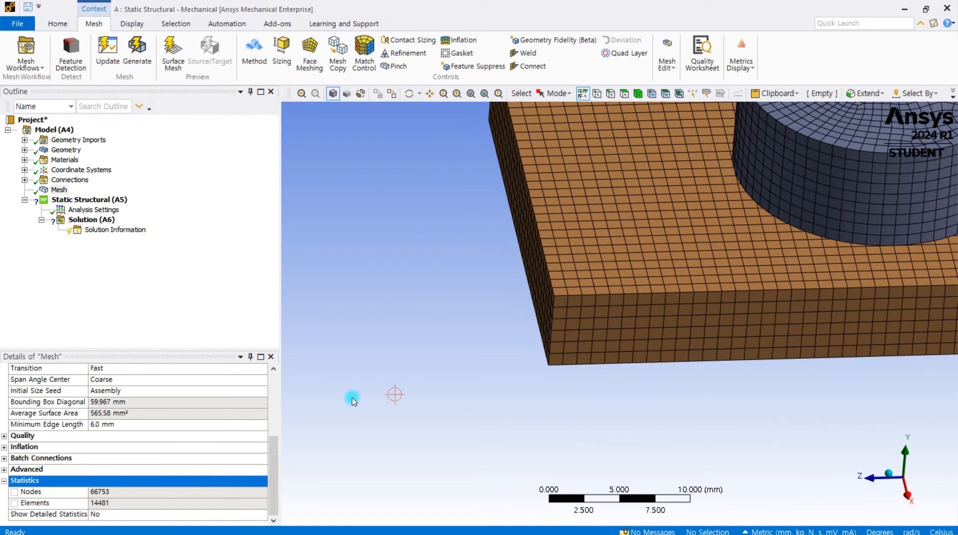
scroll(493, 251, "down", 2)
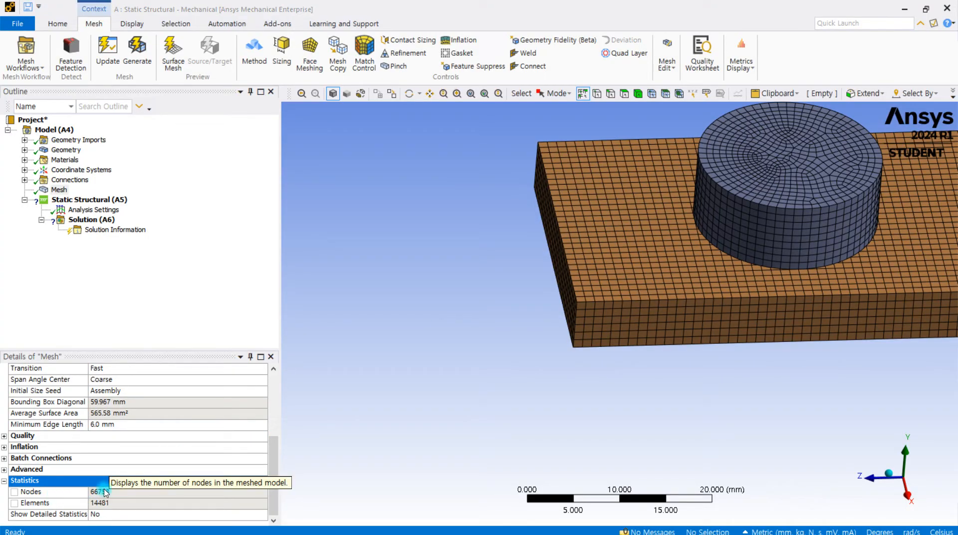
scroll(530, 266, "down", 1)
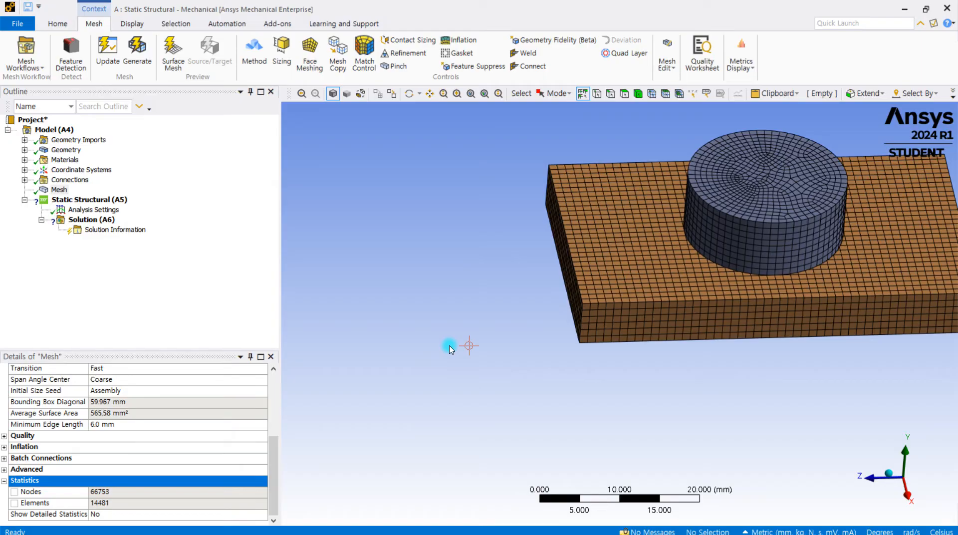
Examine the mesh where the cylinder meets the plate and the element pattern on the cylinder's top face
scroll(792, 169, "up", 2)
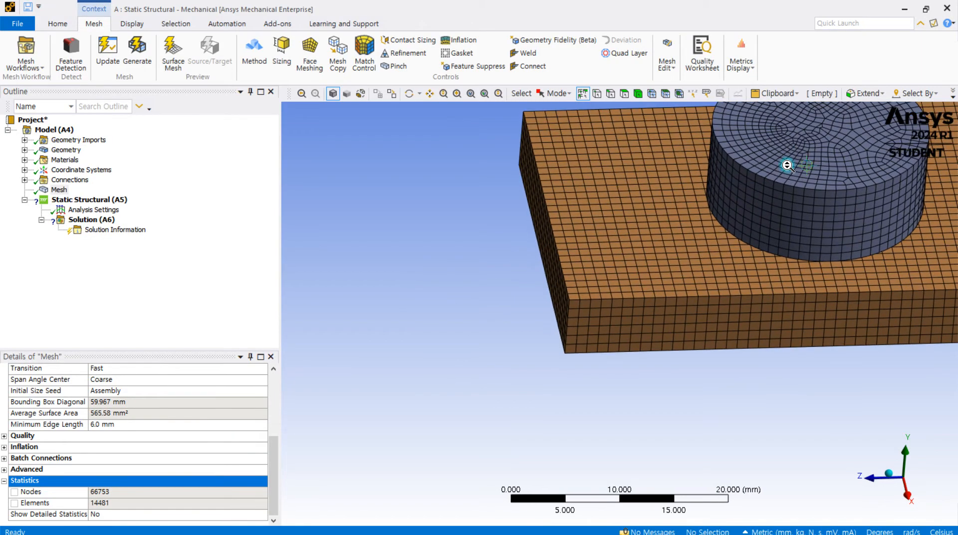
middle_click_drag(693, 277, 504, 310, "ctrl")
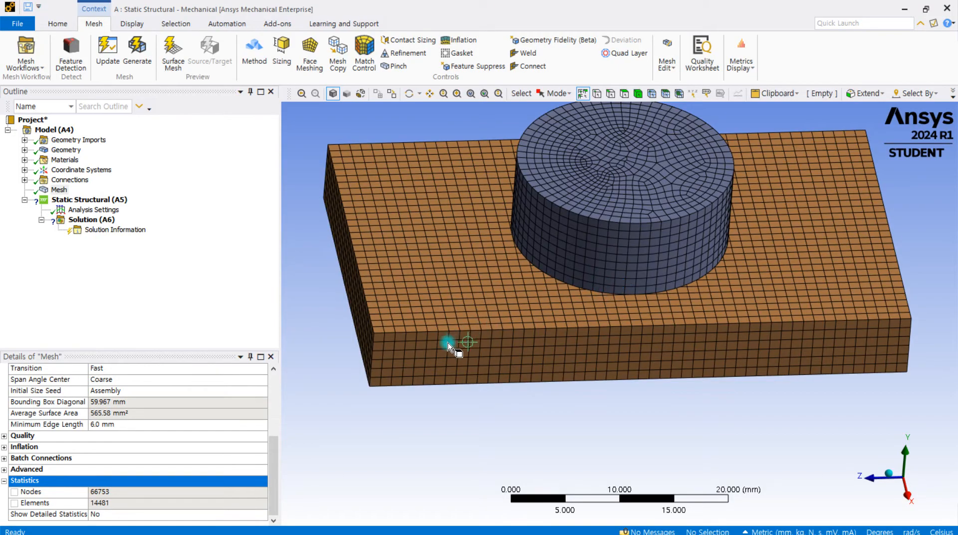
scroll(442, 347, "up", 3)
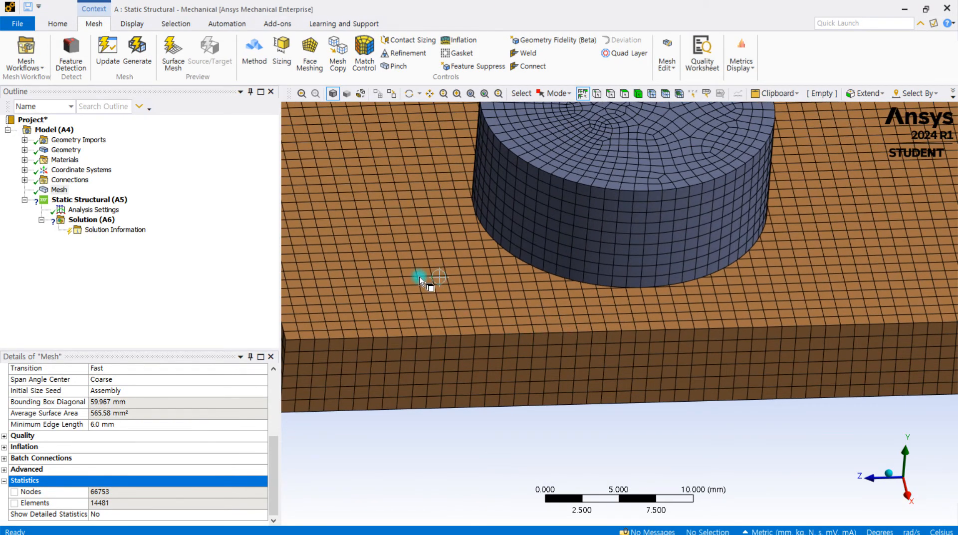
scroll(422, 281, "down", 1)
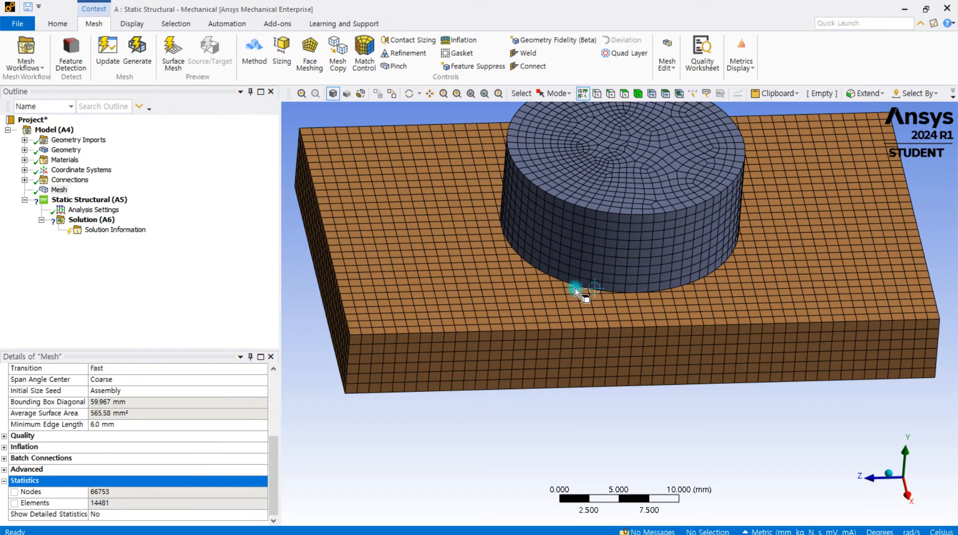
middle_click_drag(575, 290, 542, 359, "ctrl")
middle_click_drag(577, 243, 563, 270)
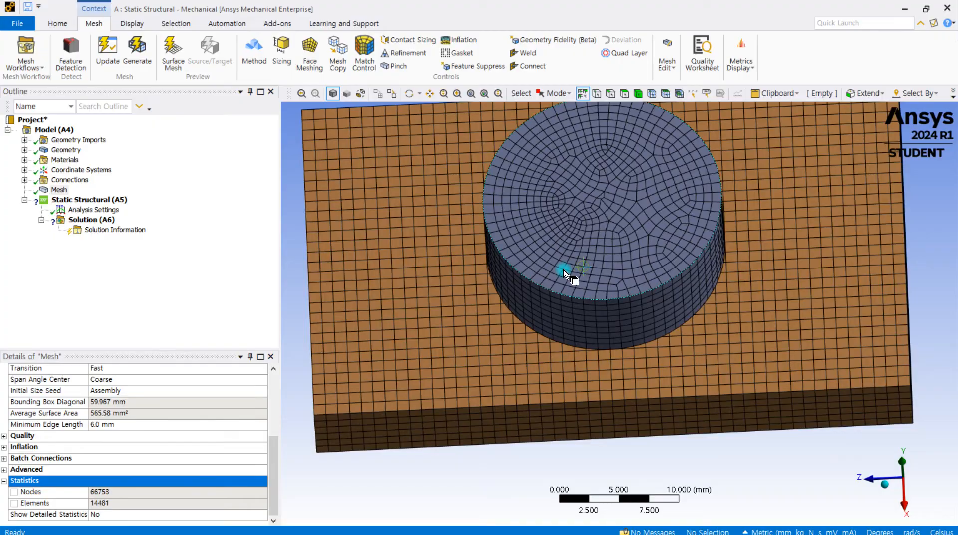
scroll(607, 181, "up", 2)
middle_click_drag(607, 180, 518, 250)
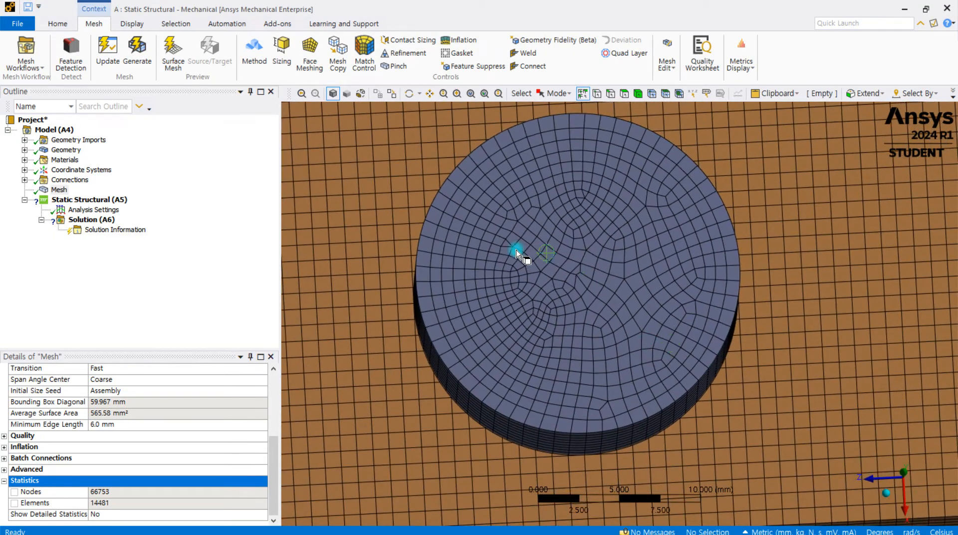
Examine the irregular elements near the centre of the cylinder's top face and compare them with the rows along its rim
scroll(518, 251, "up", 2)
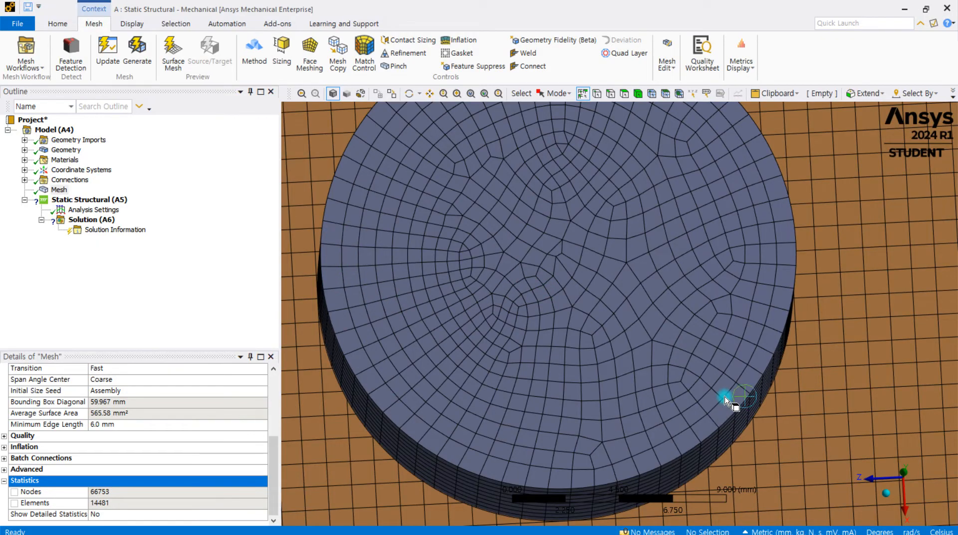
scroll(781, 262, "down", 1)
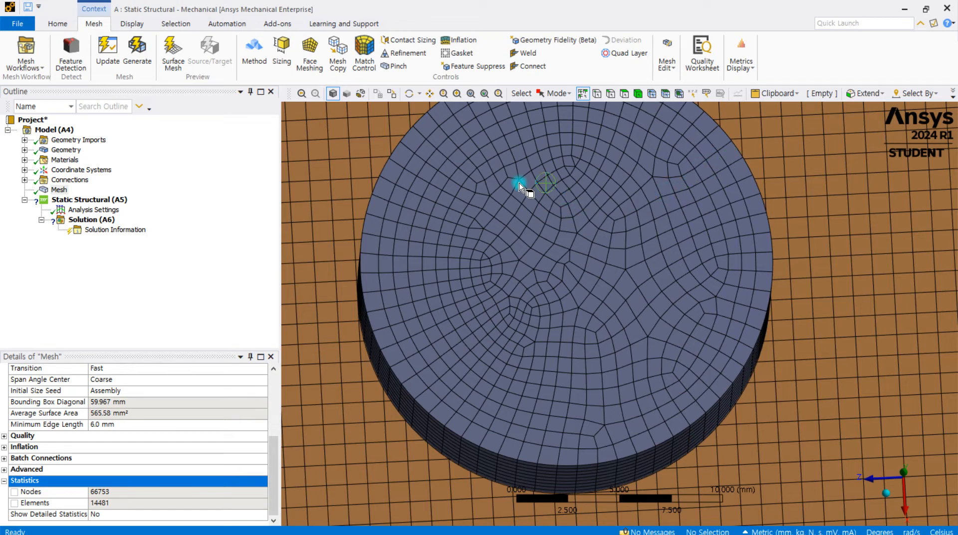
scroll(566, 195, "up", 1)
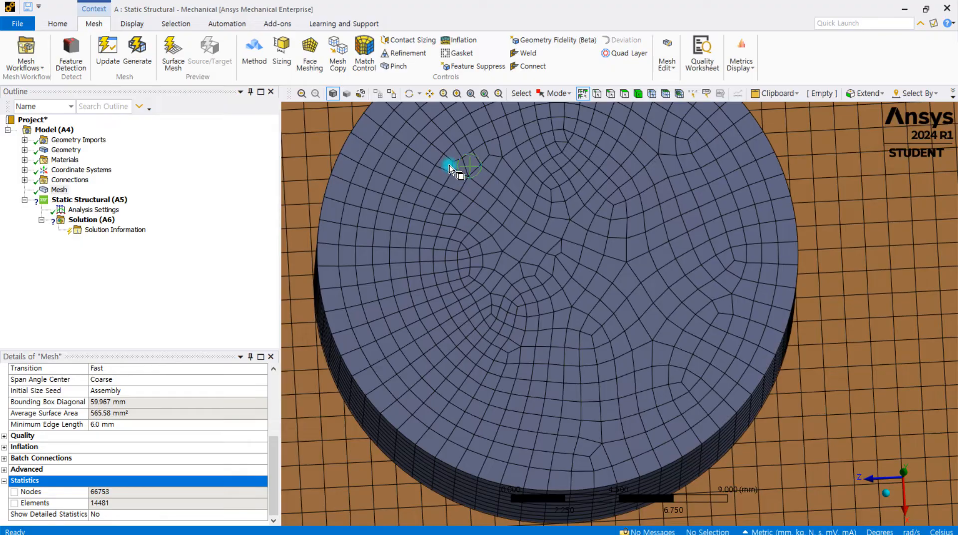
scroll(450, 170, "up", 2)
scroll(506, 260, "up", 3)
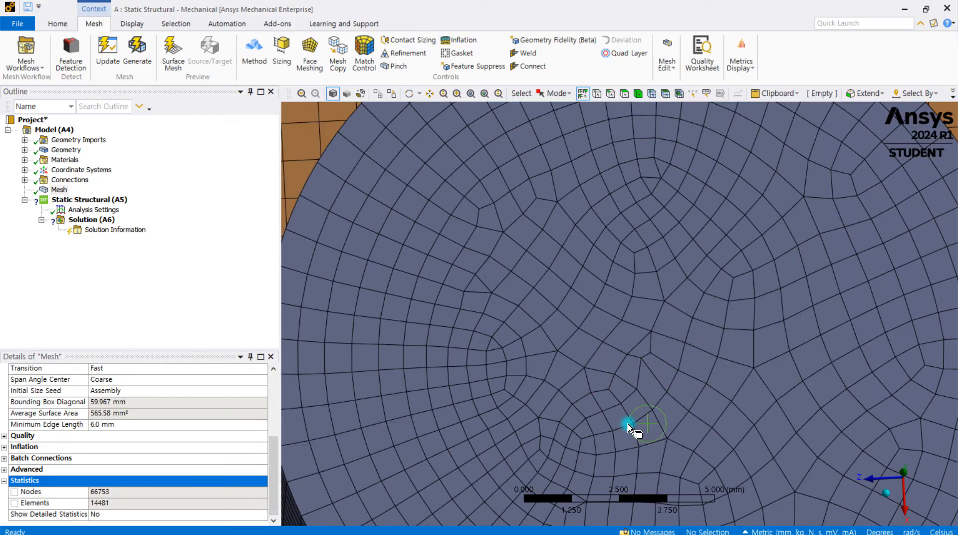
scroll(630, 428, "down", 1)
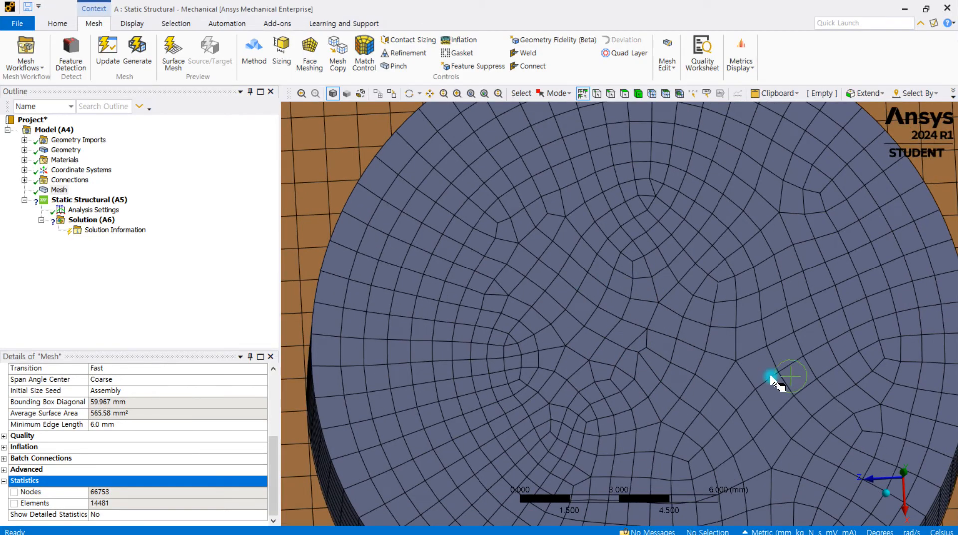
scroll(594, 188, "down", 3)
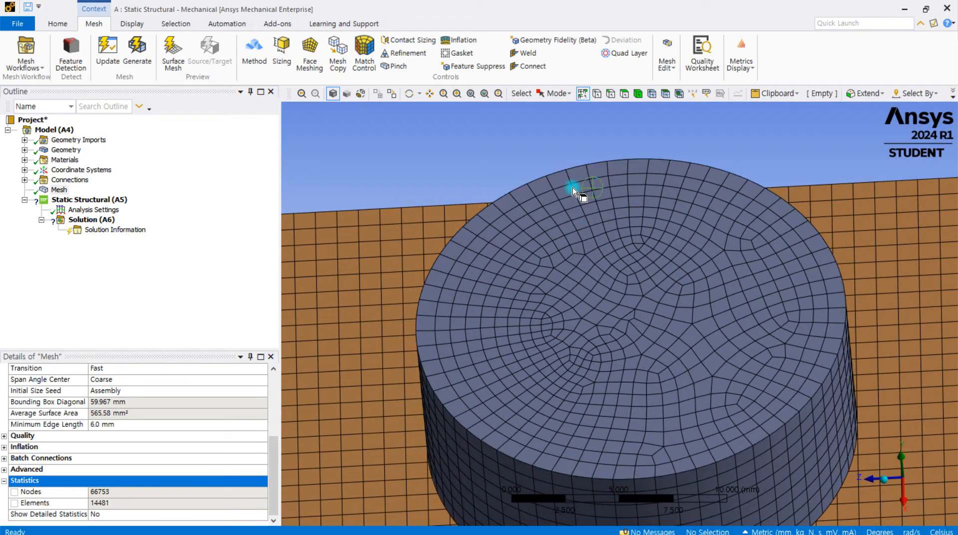
scroll(616, 237, "up", 3)
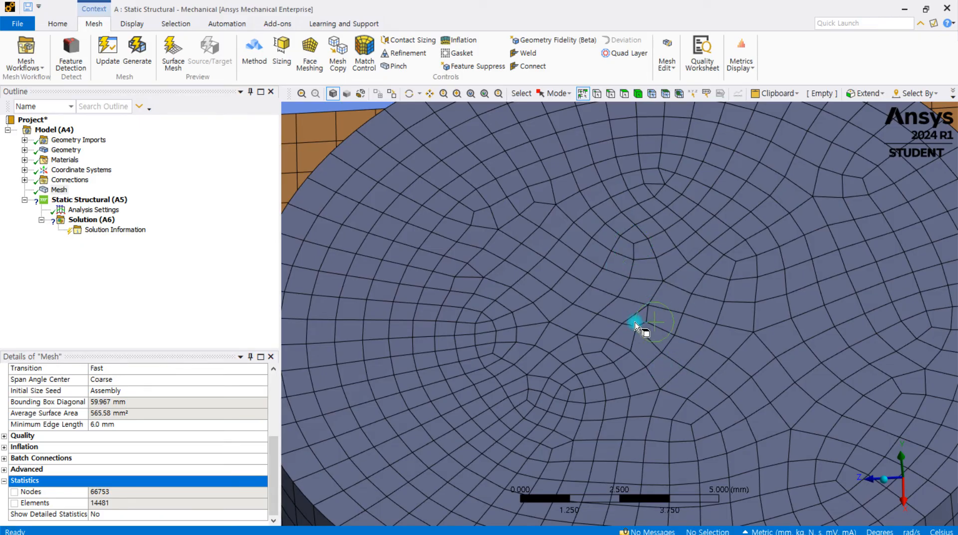
scroll(635, 323, "down", 5)
mouse_move(636, 322)
middle_mouse_down()
mouse_move(638, 298)
mouse_move(638, 313)
middle_mouse_up()
scroll(638, 298, "down", 1)
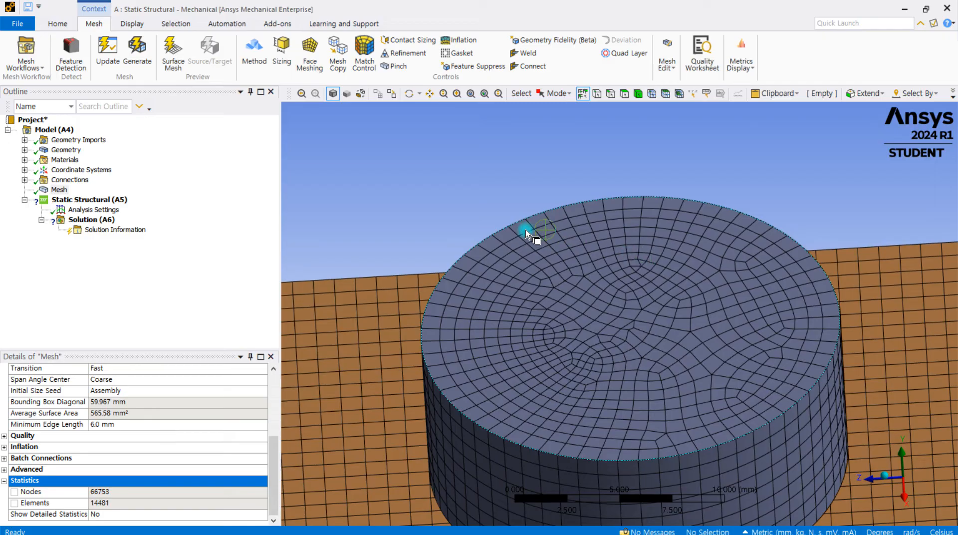
scroll(523, 227, "up", 1)
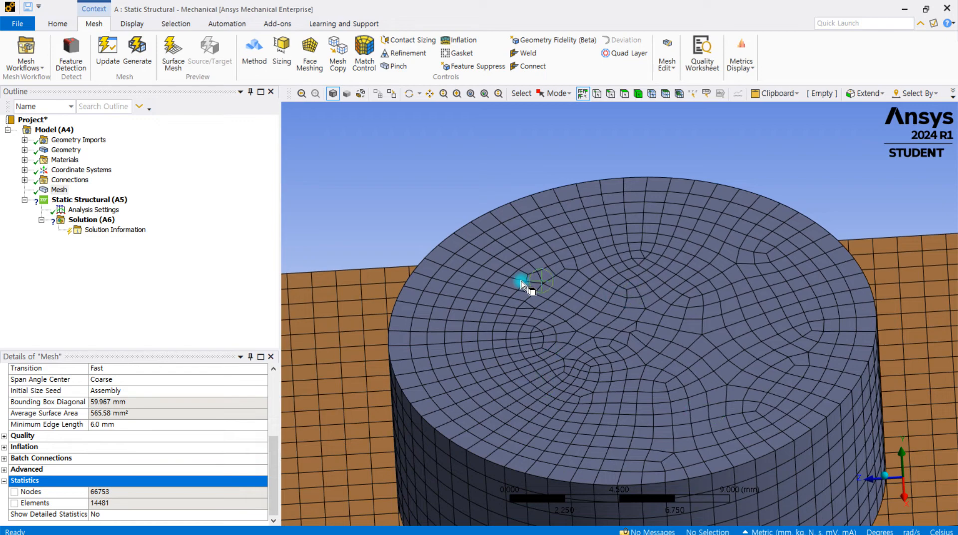
scroll(581, 342, "down", 1)
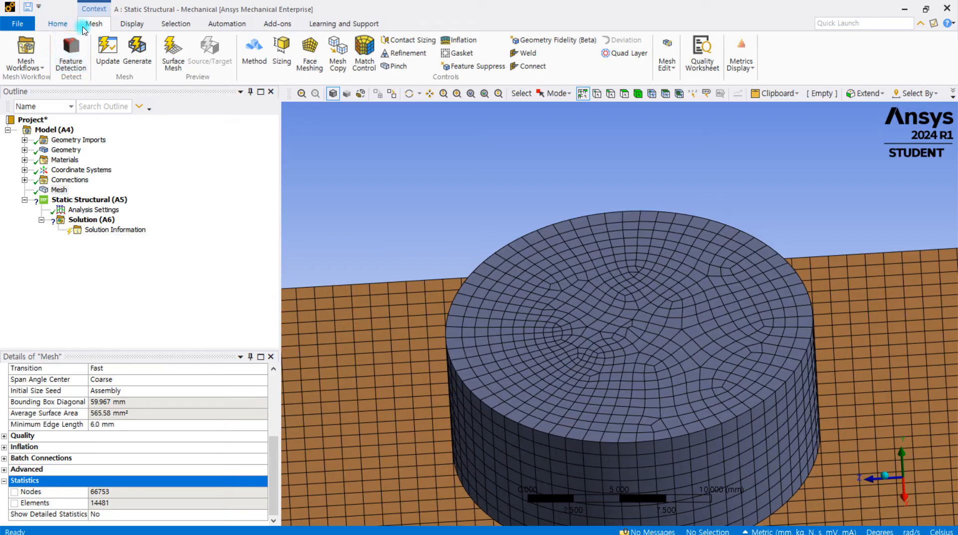
left_click(58, 24)
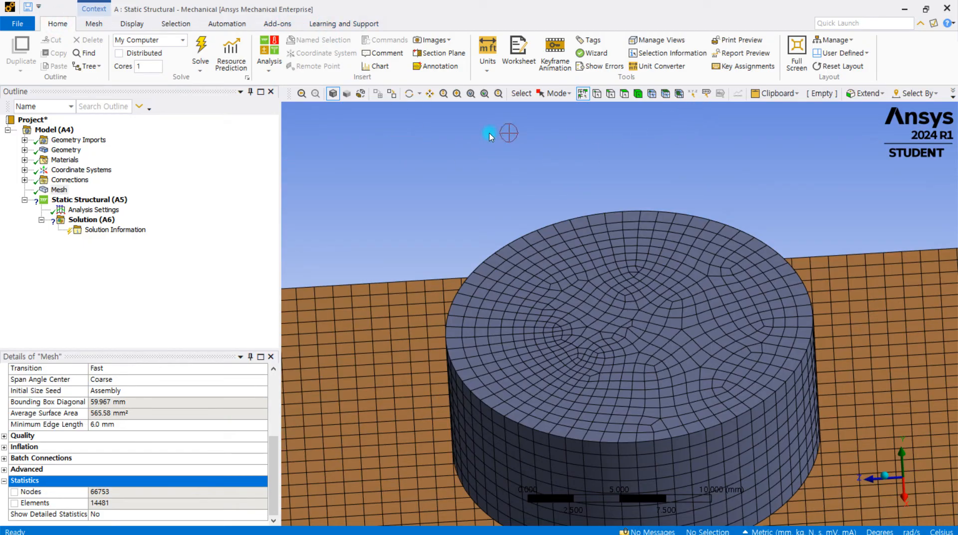
left_click(484, 99)
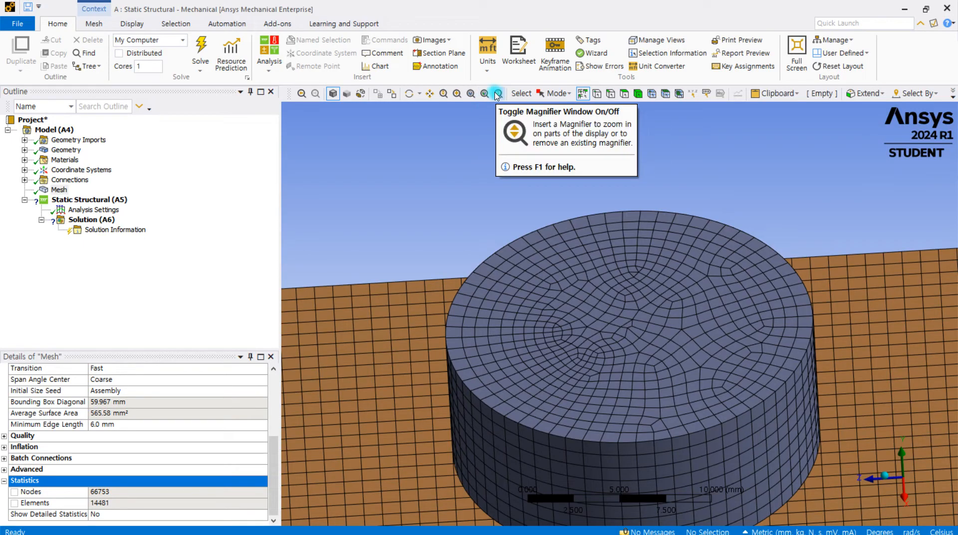
left_click(497, 95)
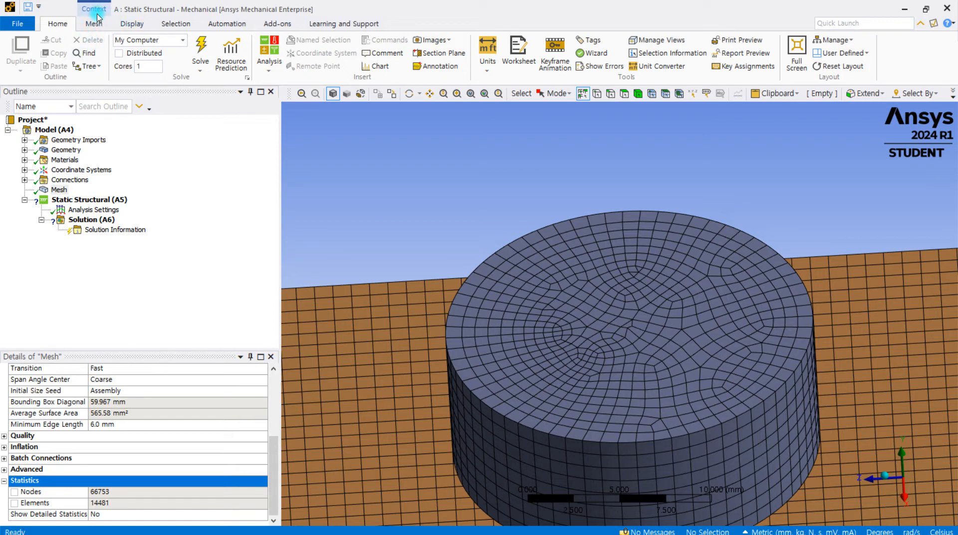
left_click(123, 28)
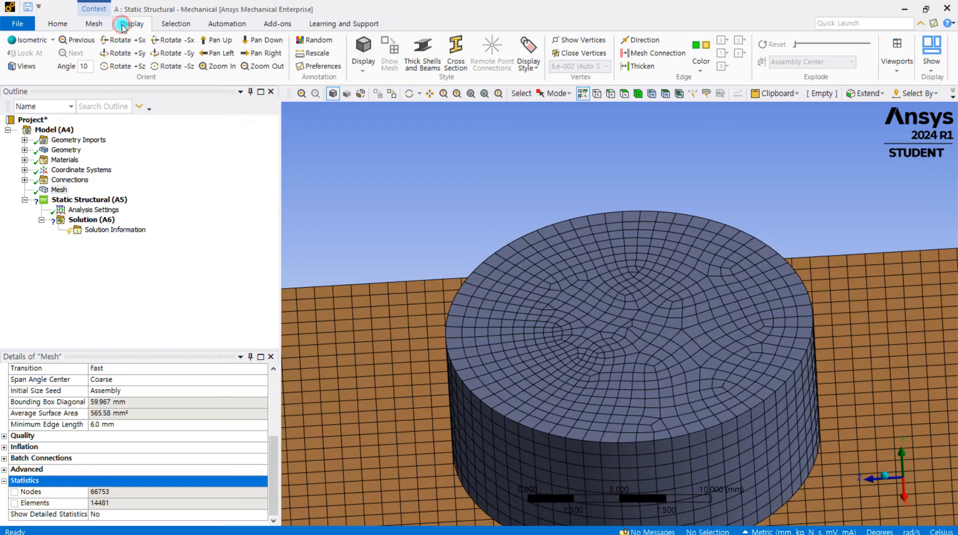
left_click(178, 25)
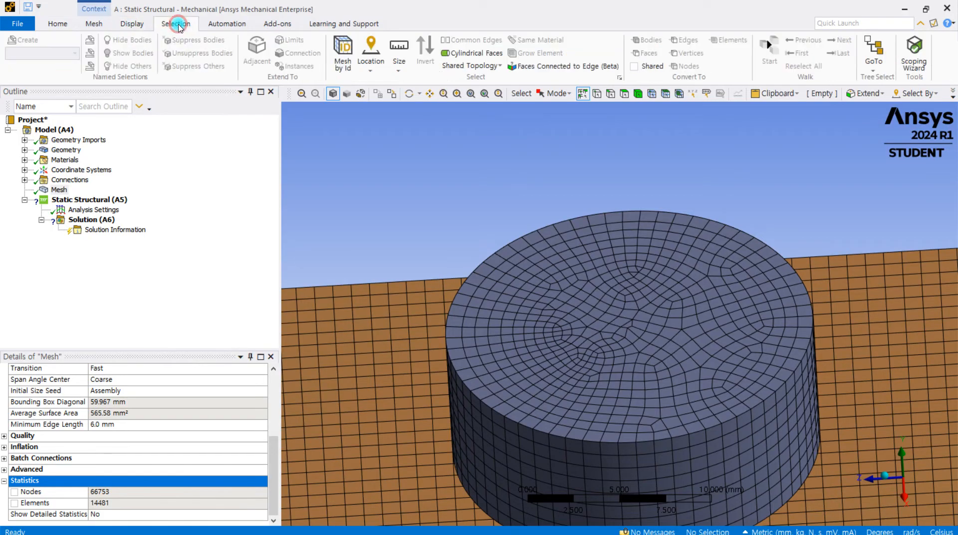
left_click(246, 26)
left_click(277, 25)
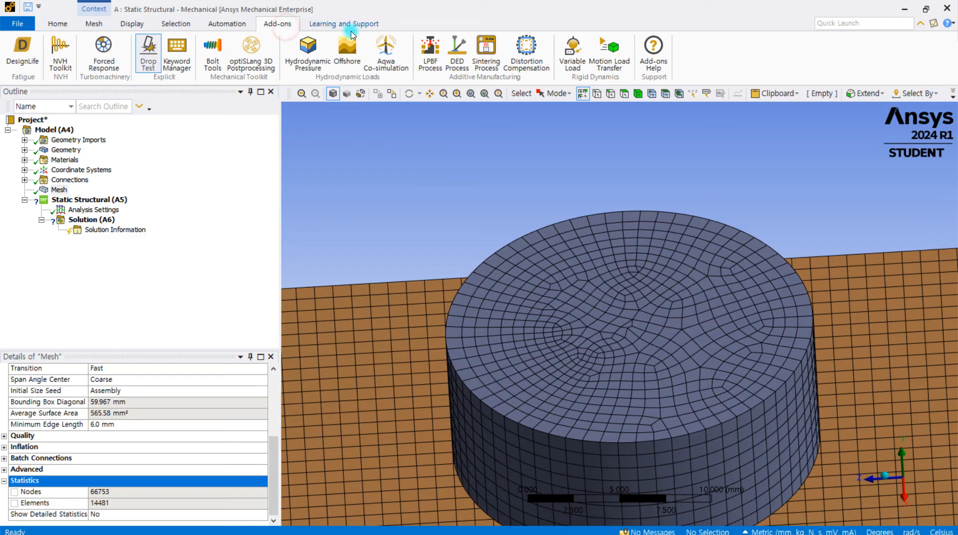
left_click(374, 26)
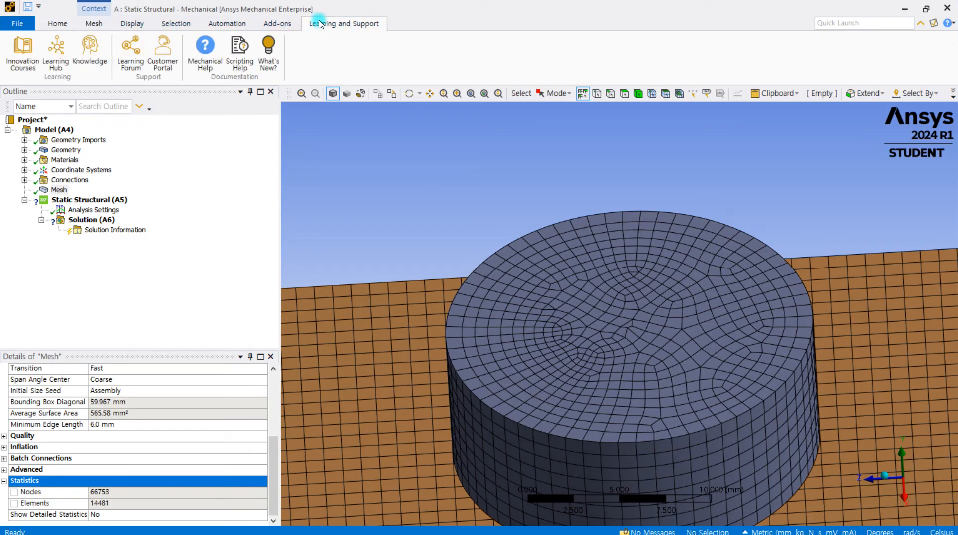
left_click(58, 26)
left_click(57, 26)
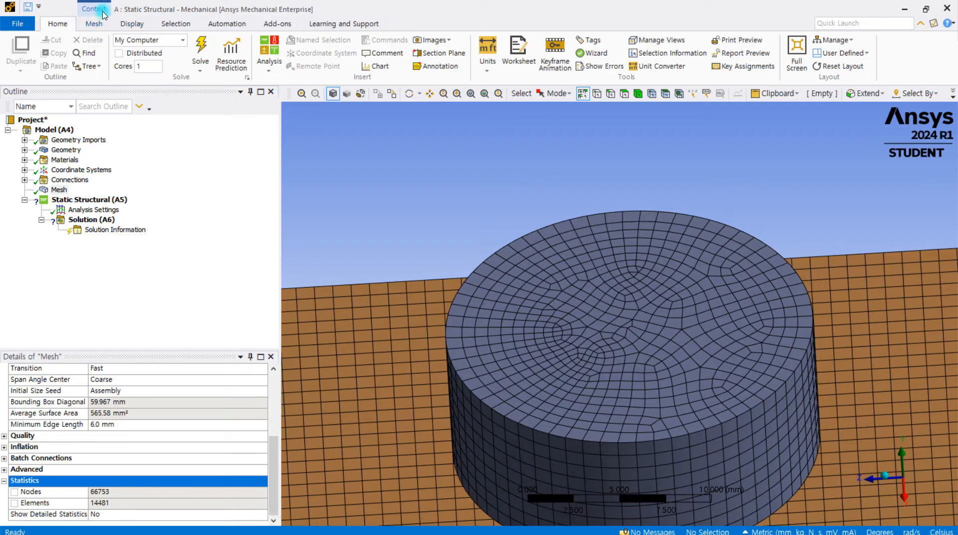
Switch from the mesh to the Geometry display and hide the ruler in the graphics window
left_click(66, 151)
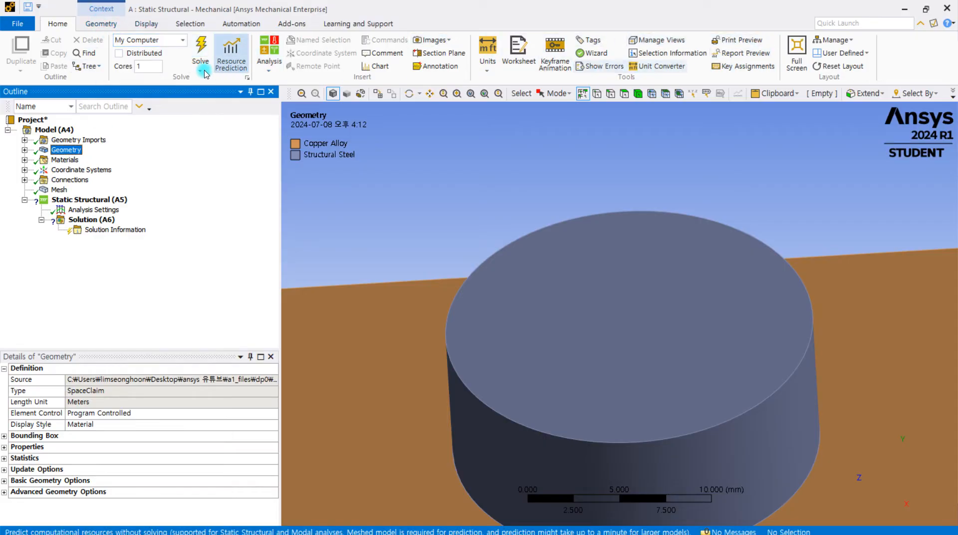
left_click(103, 25)
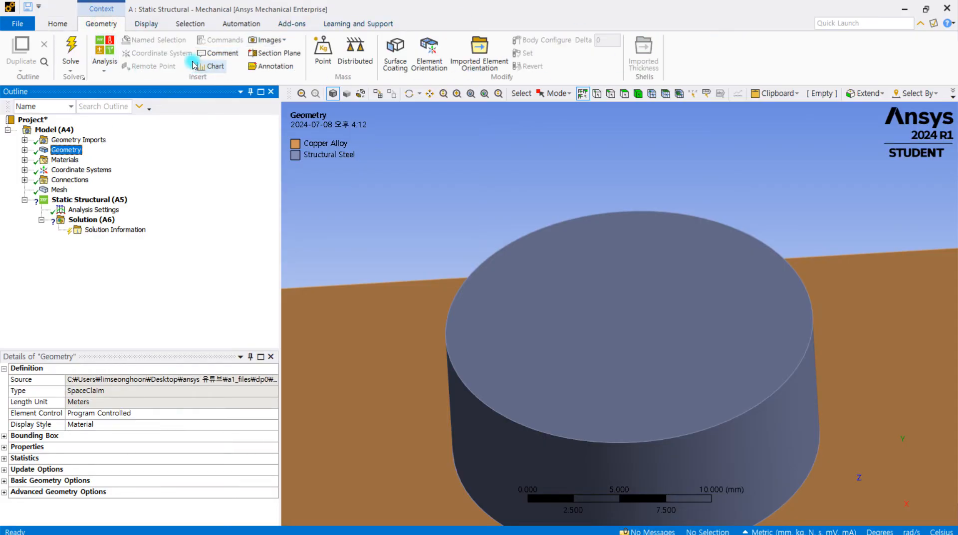
left_click(146, 25)
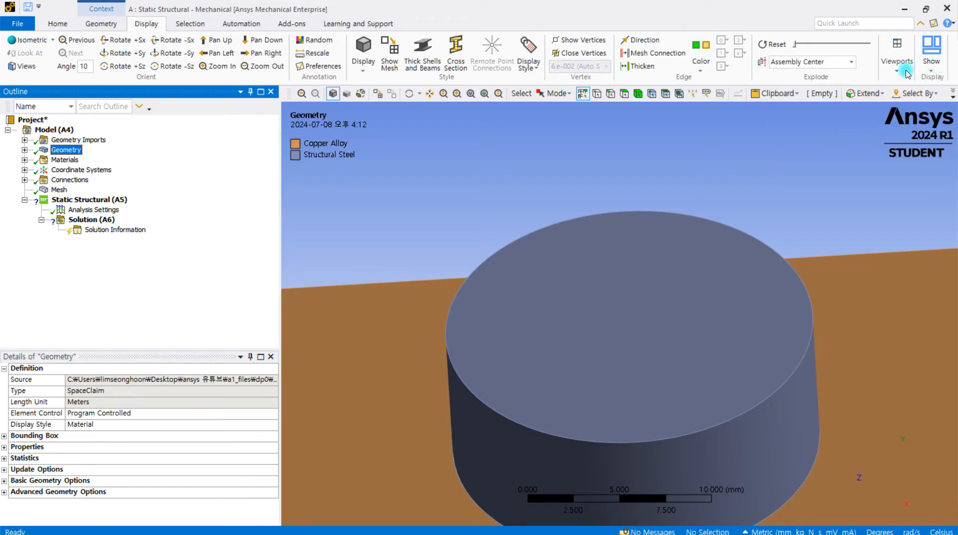
left_click(936, 71)
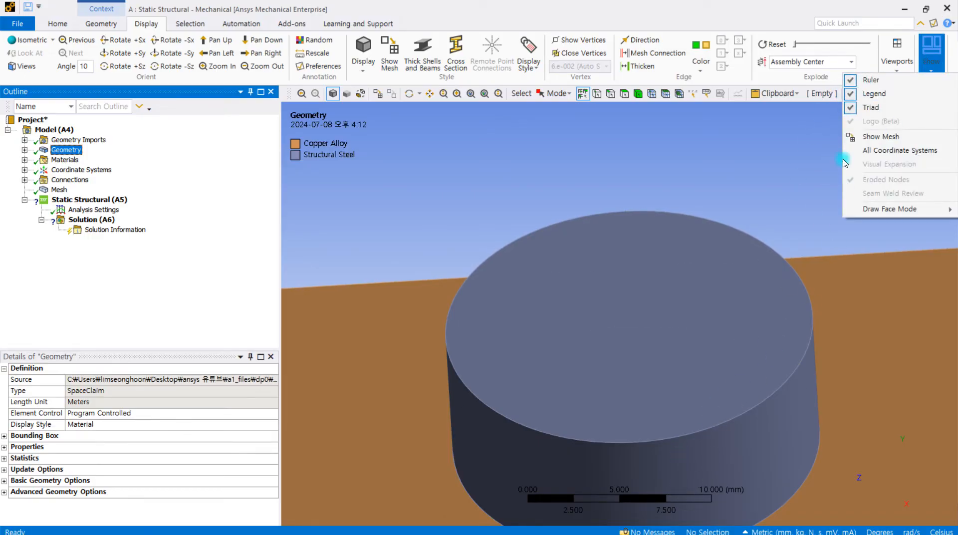
left_click(682, 386)
scroll(676, 382, "down", 5)
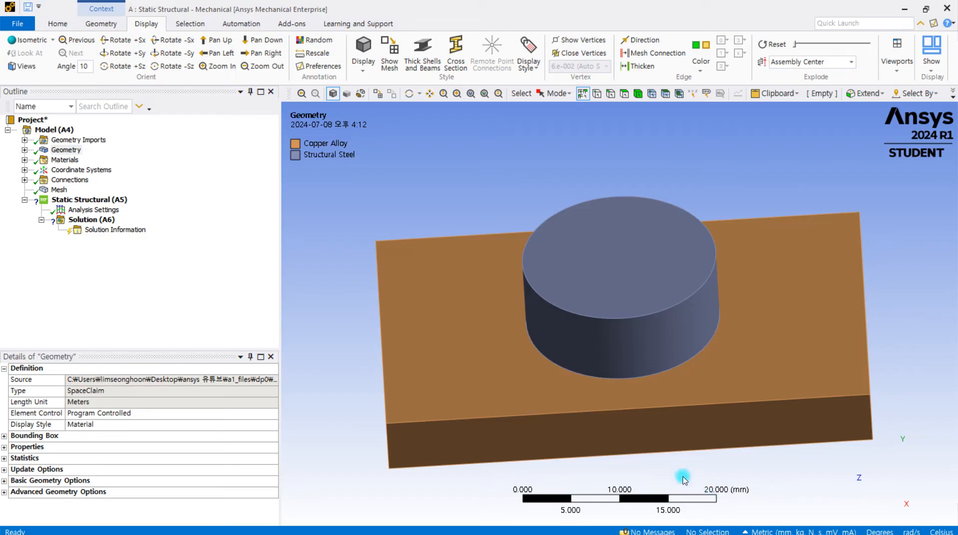
left_click(931, 64)
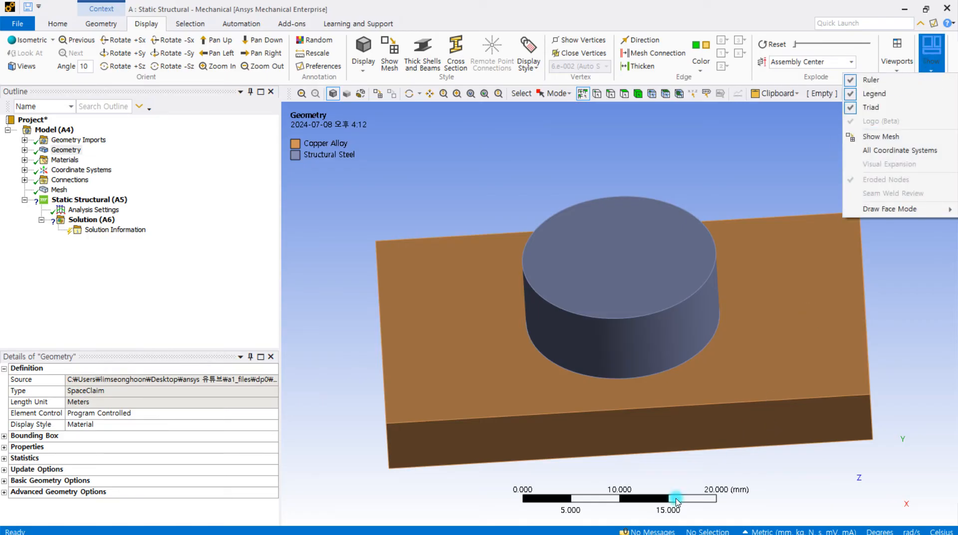
left_click(851, 83)
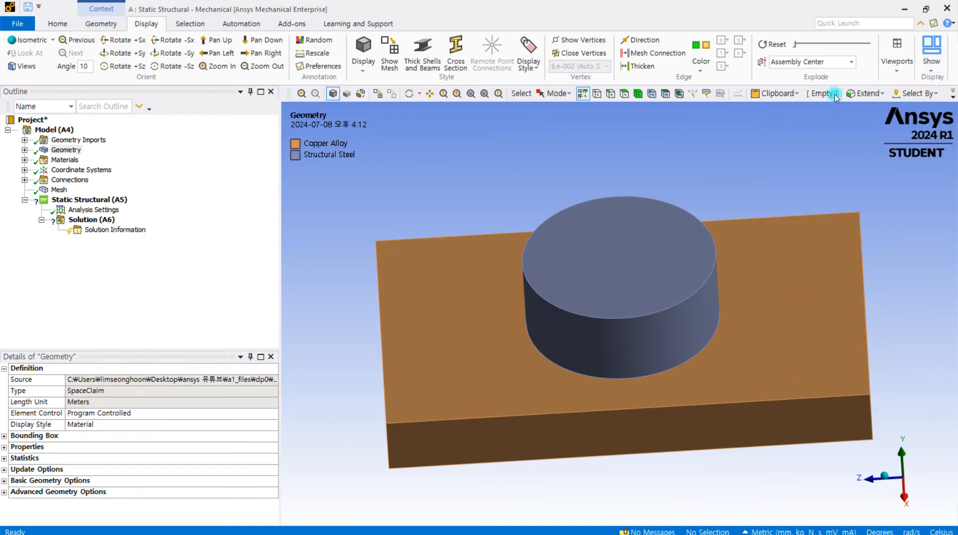
left_click(930, 71)
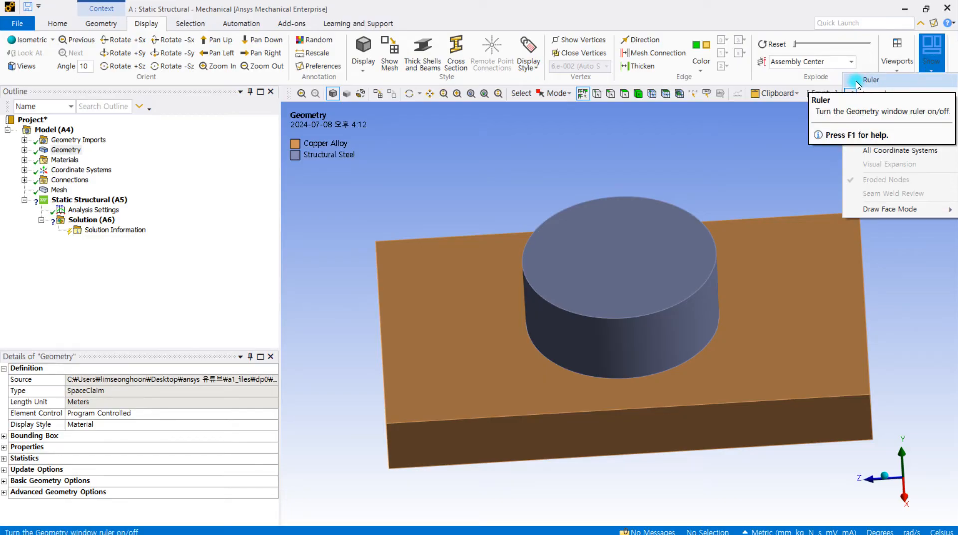
Split the graphics display into two horizontal viewports and return it to a single viewport
left_click(900, 73)
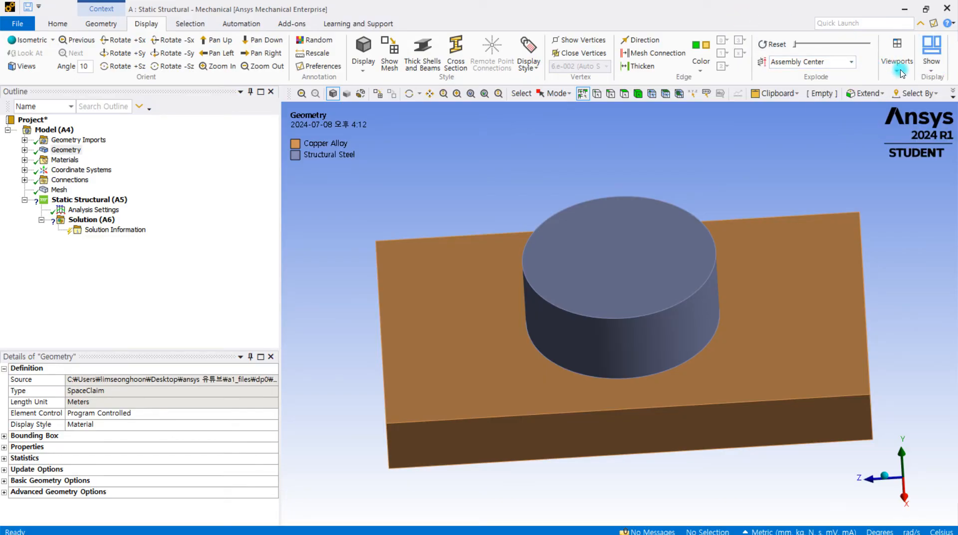
left_click(900, 72)
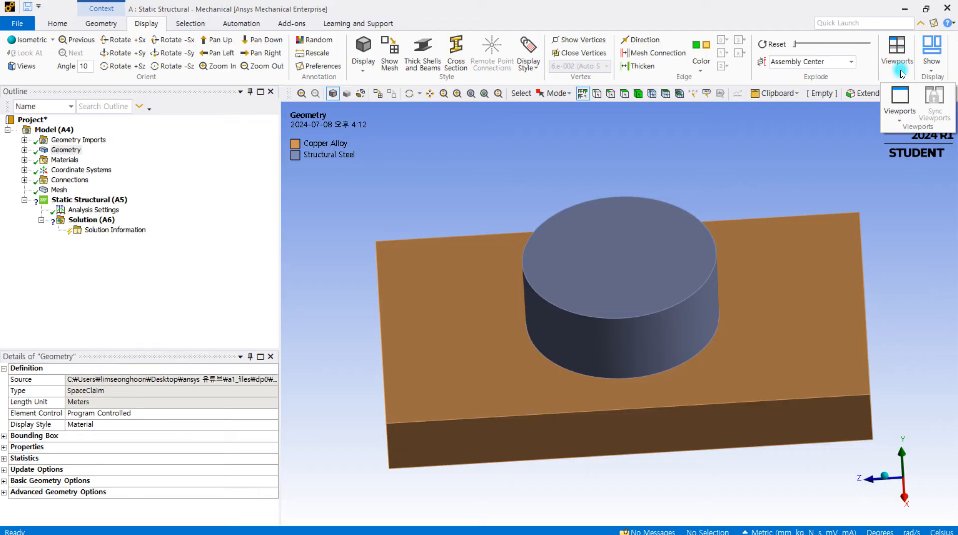
left_click(901, 121)
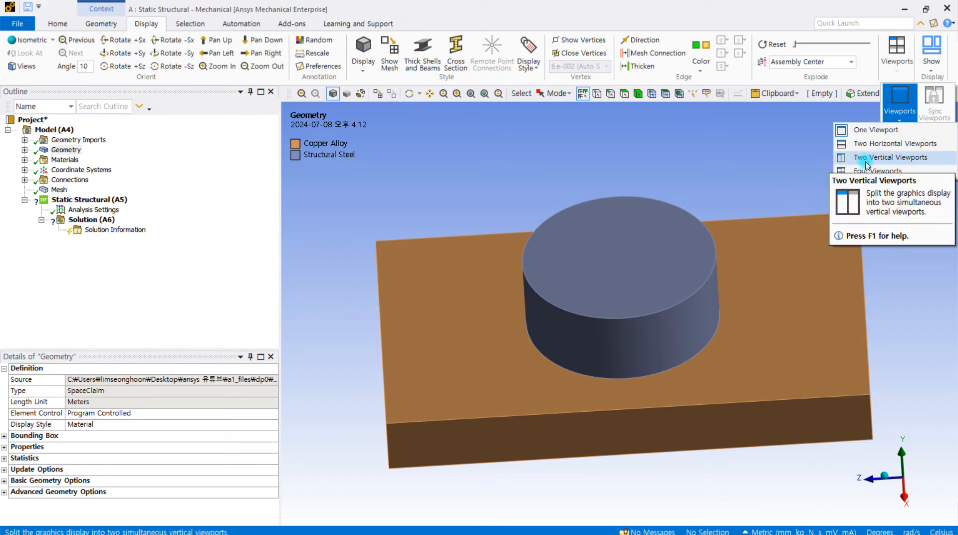
left_click(880, 145)
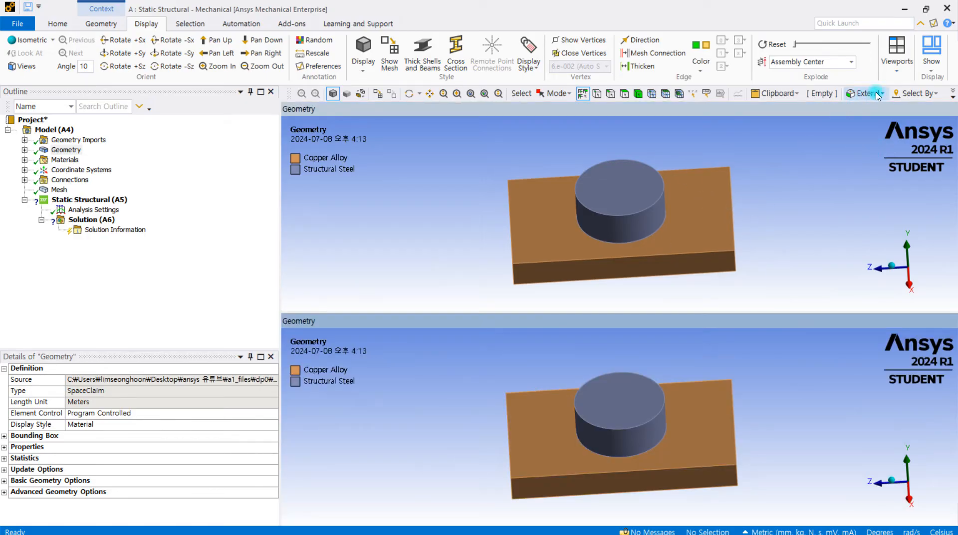
left_click(900, 68)
left_click(900, 99)
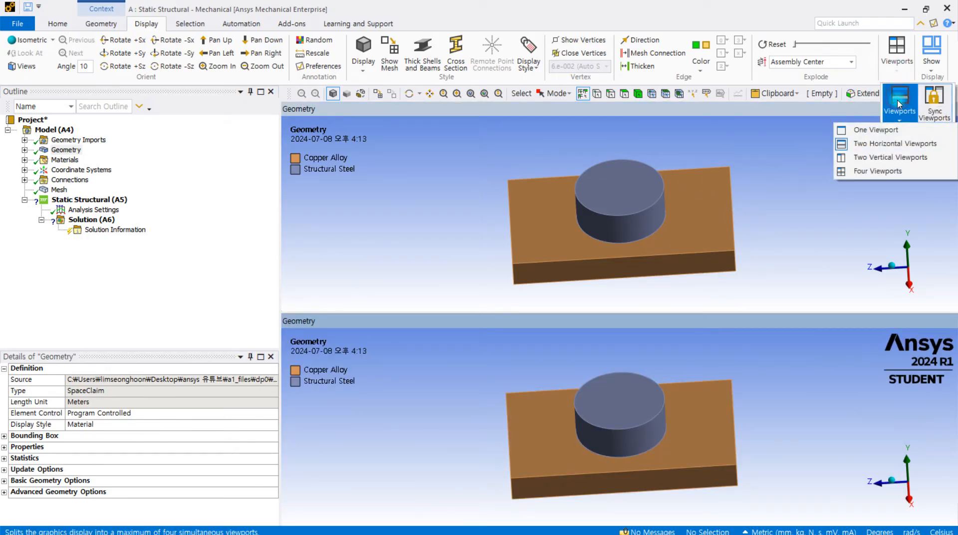
left_click(886, 131)
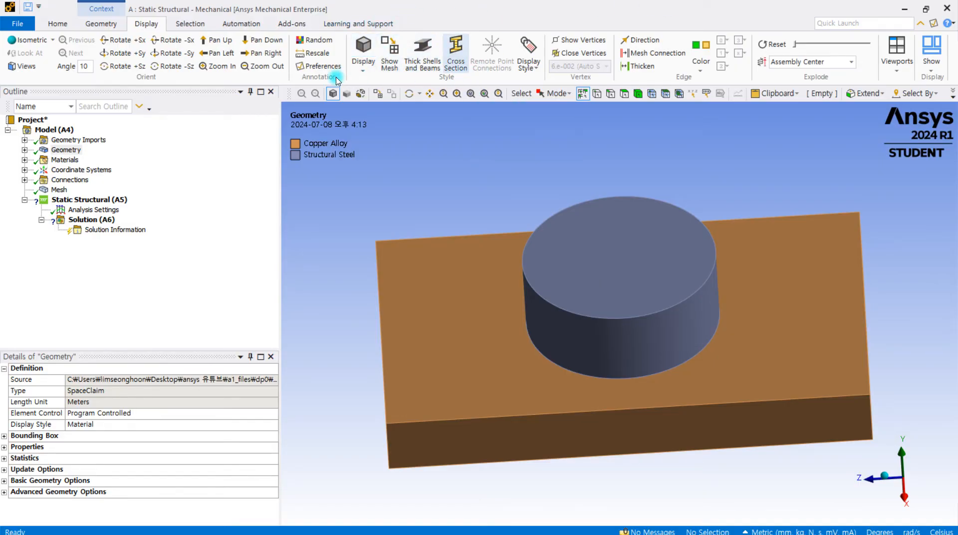
left_click(364, 70)
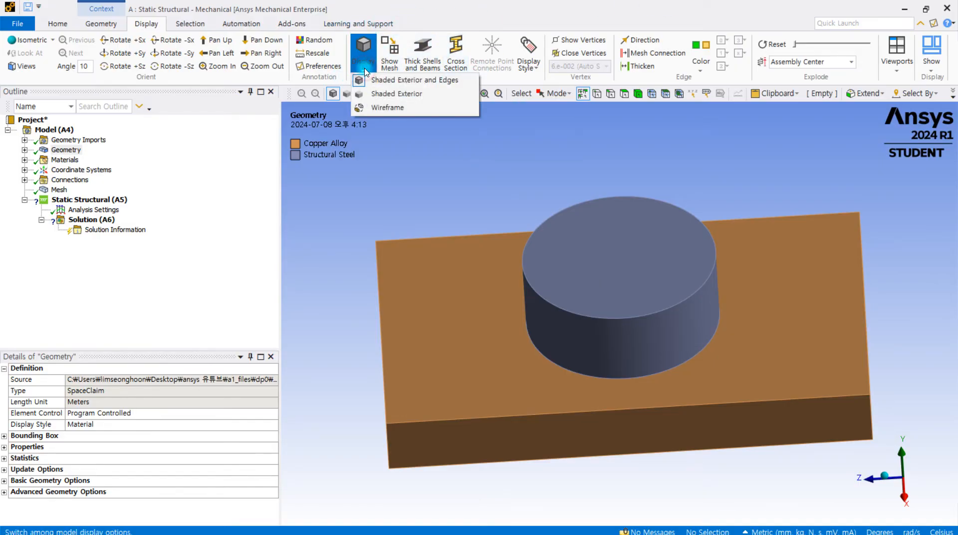
left_click(389, 51)
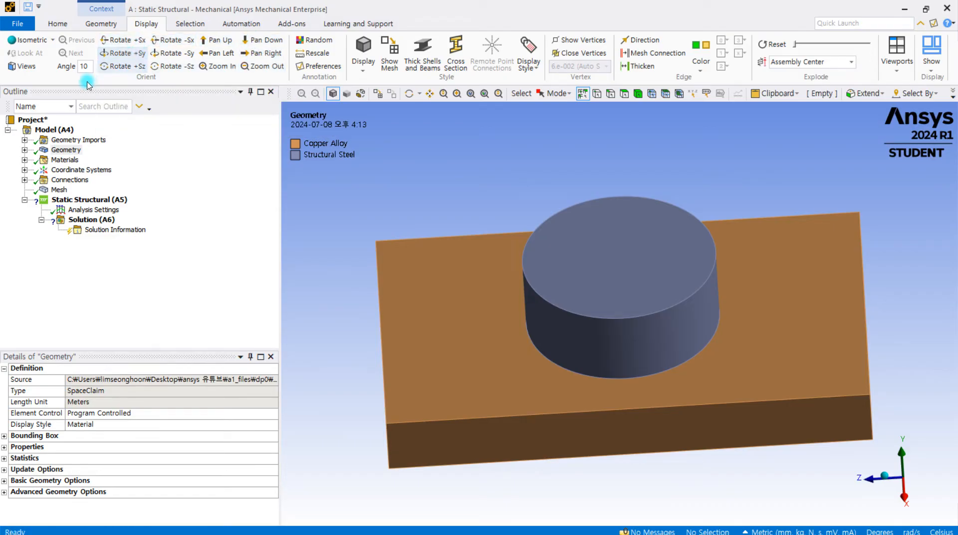
left_click(434, 206)
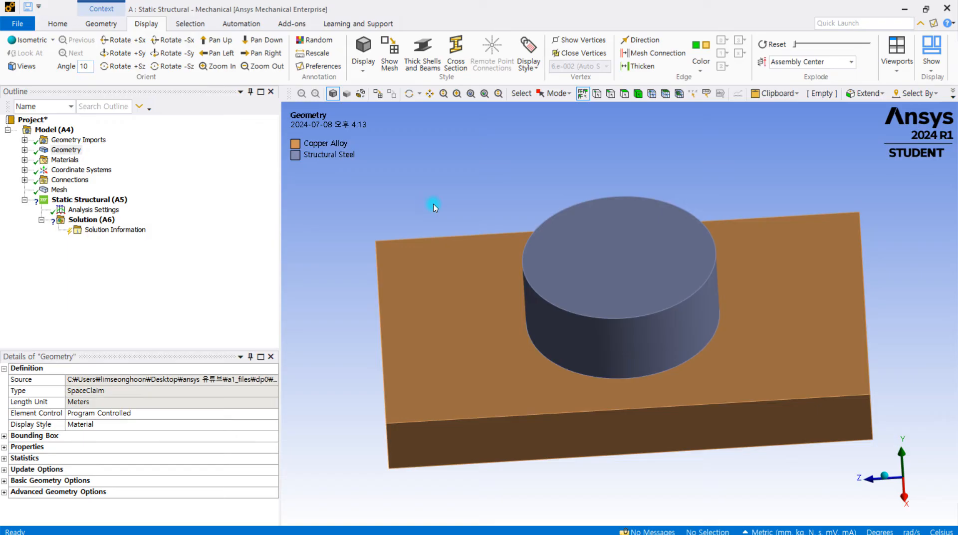
Review the view orientation controls and the geometry selection commands for the plate and cylinder model
middle_click_drag(475, 218, 439, 224)
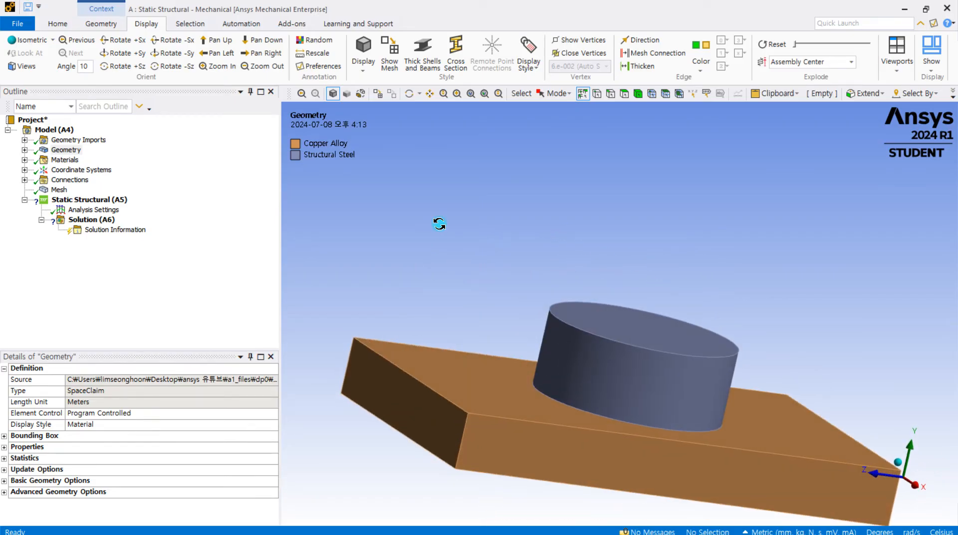
left_click(162, 40)
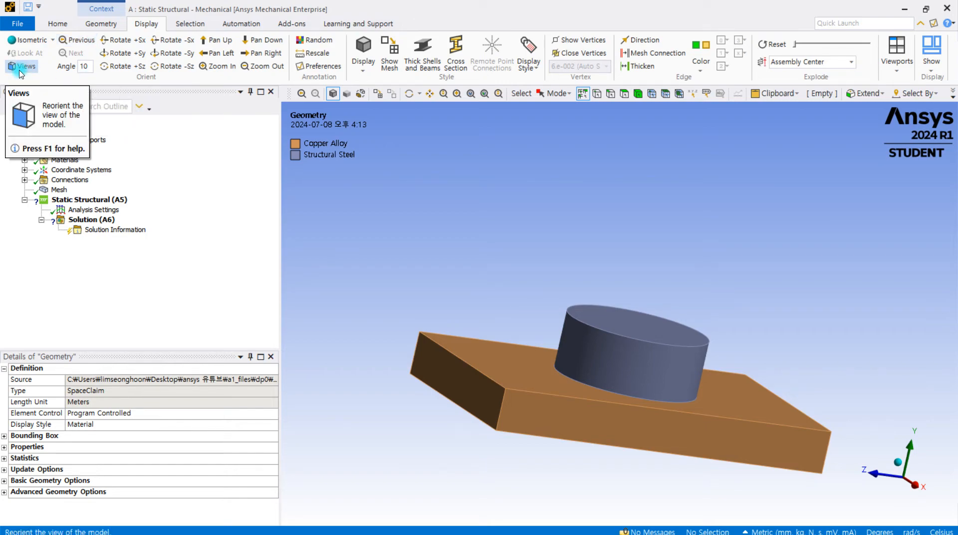
left_click(198, 23)
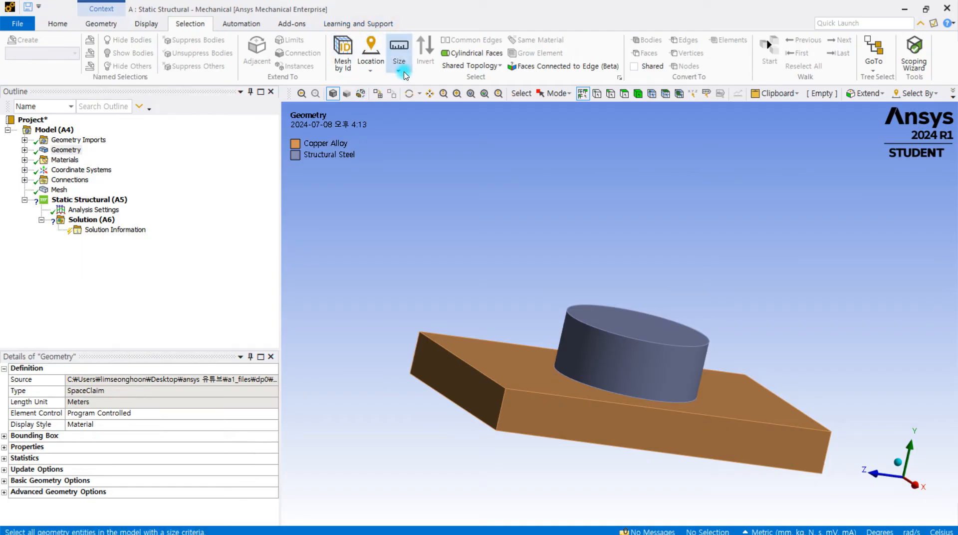
Open the Mechanical Scripting editor among the automation tools and close it again
left_click(237, 28)
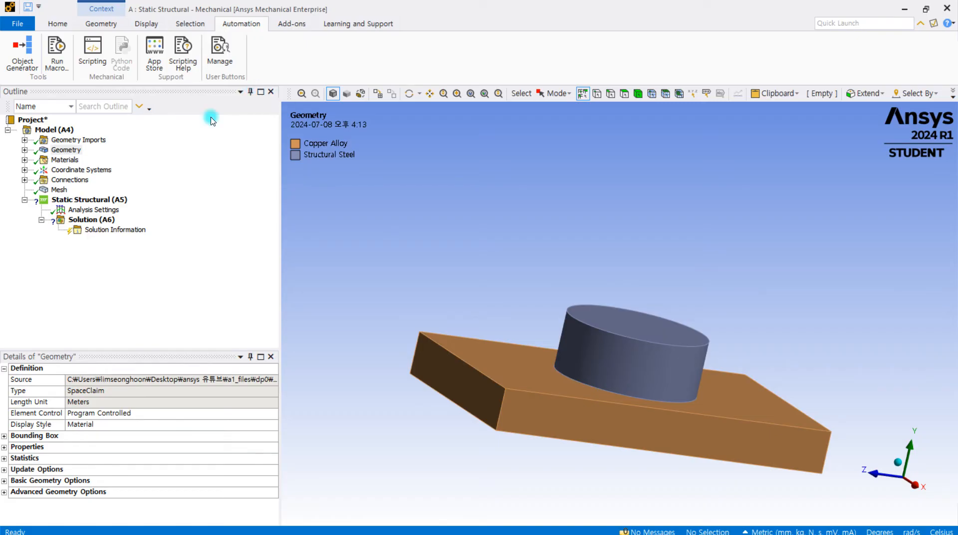
left_click(100, 61)
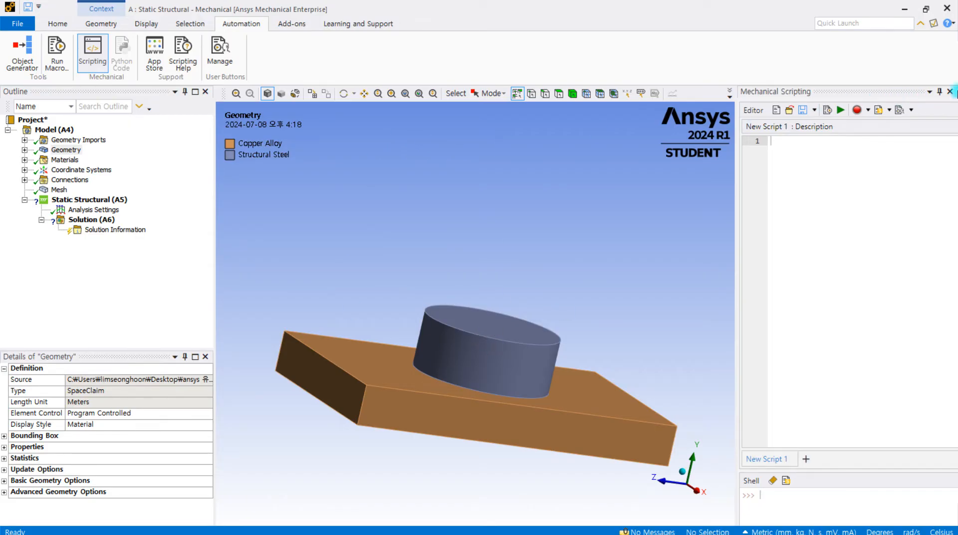
left_click(948, 91)
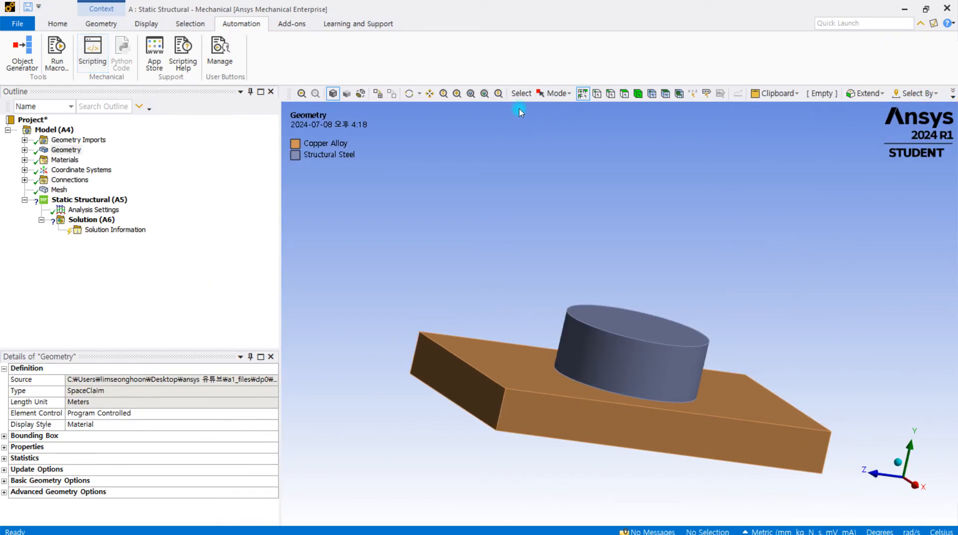
Review the available add-ons and the learning and support resources
left_click(301, 23)
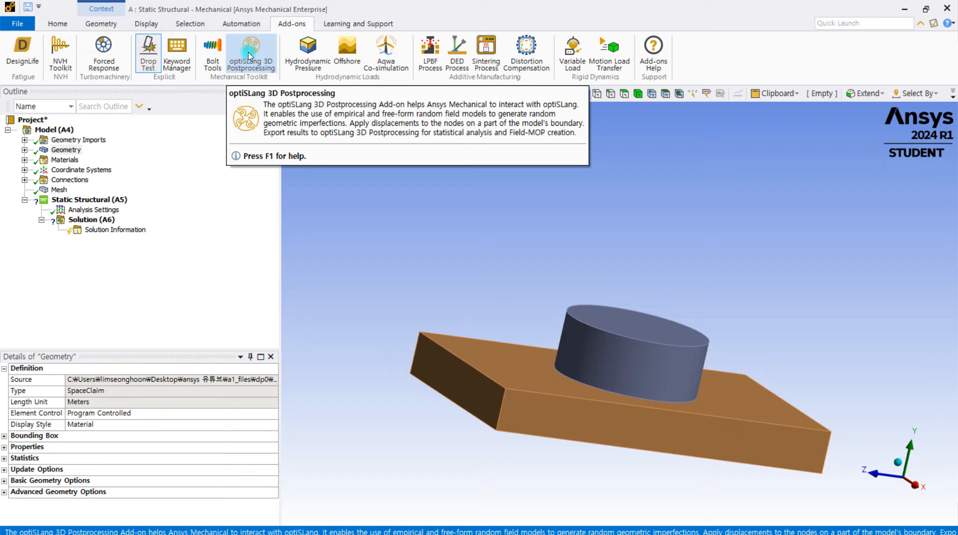
left_click(375, 26)
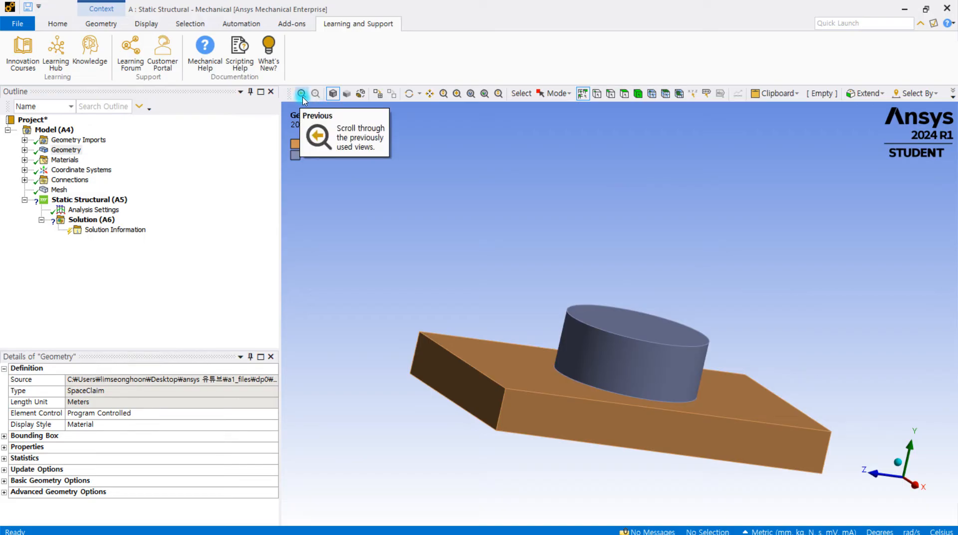
Step backward and forward through the previously used views of the plate and cylinder assembly
scroll(601, 301, "up", 3)
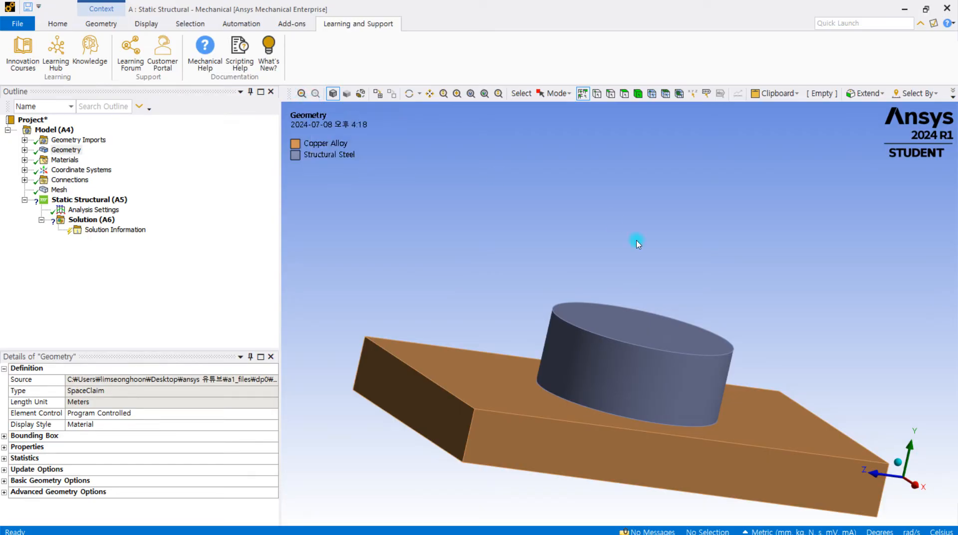
left_click(307, 95)
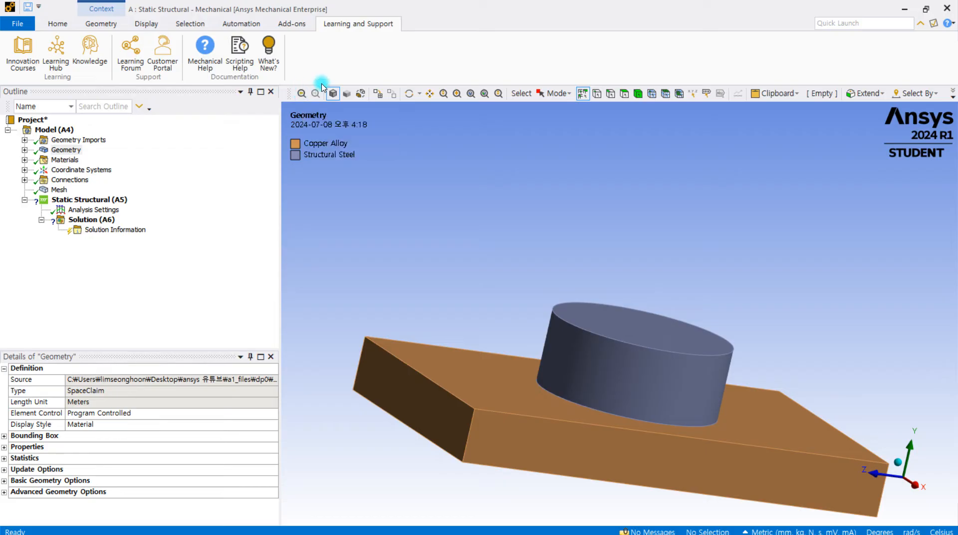
left_click(304, 93)
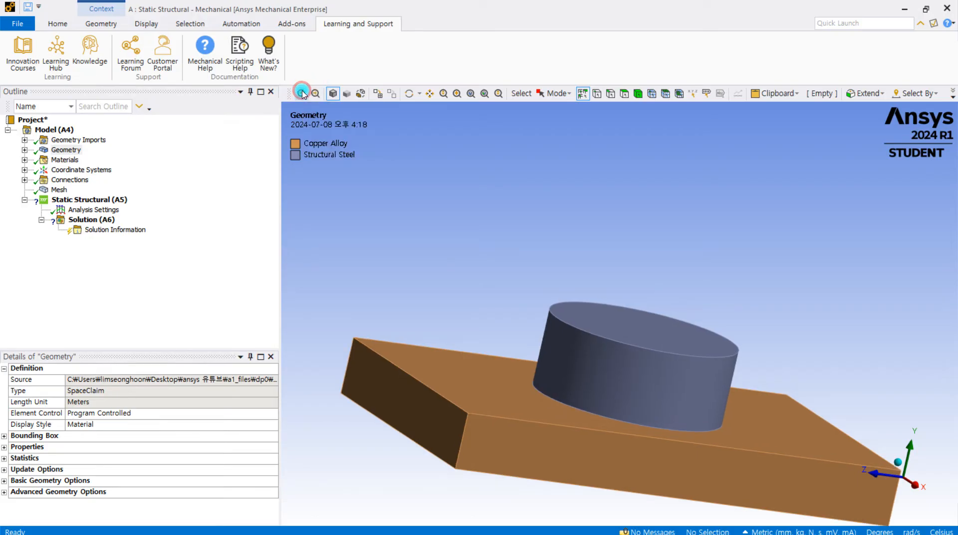
left_click(531, 348)
left_click(615, 319)
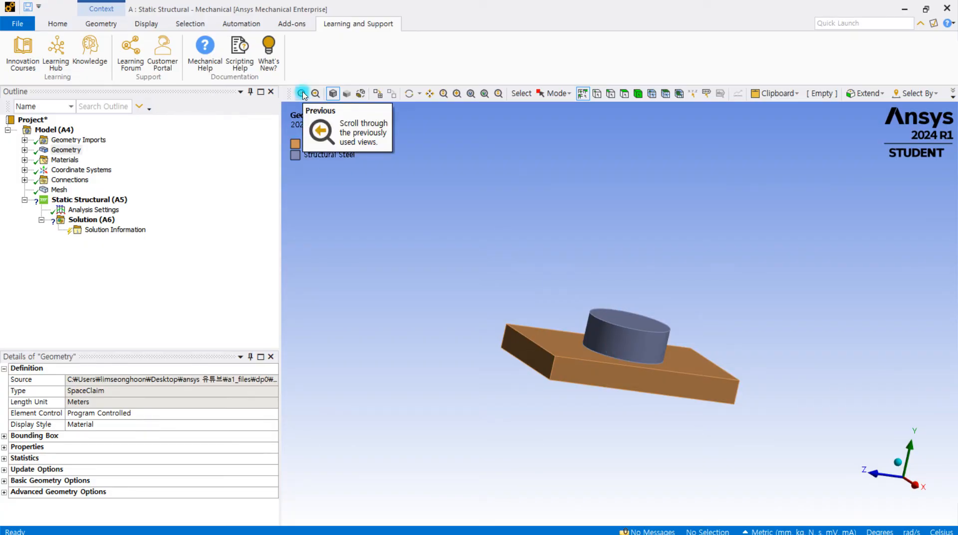
left_click(302, 93)
left_click(534, 420)
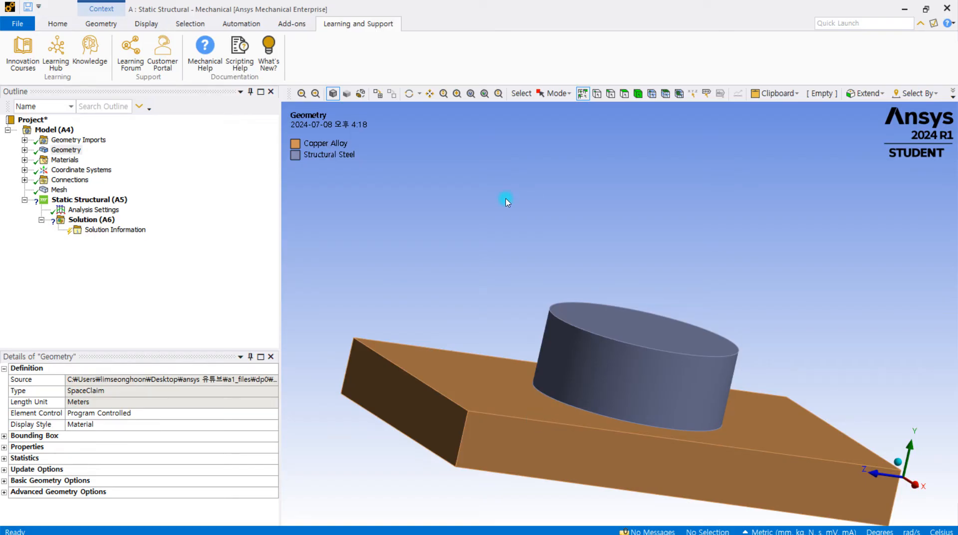
left_click(302, 93)
left_click(315, 94)
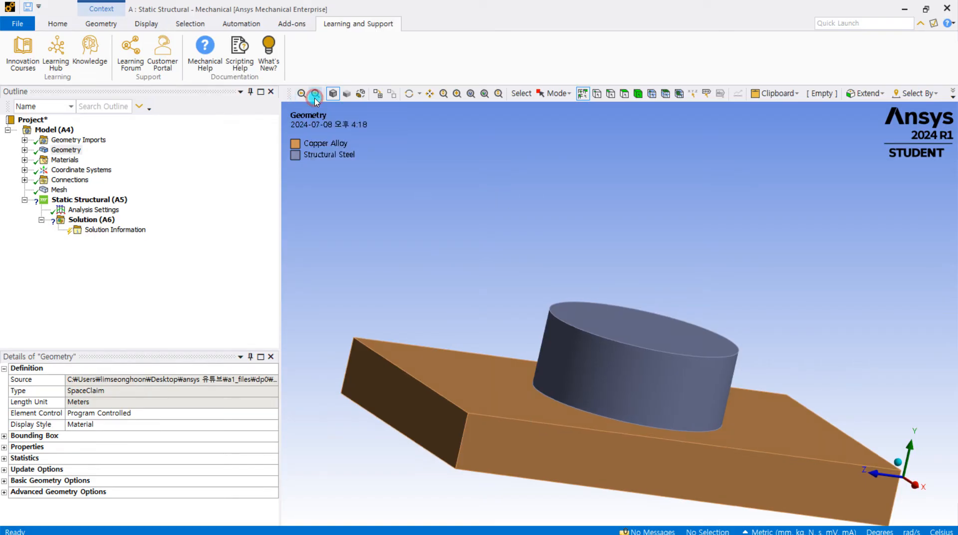
left_click(316, 95)
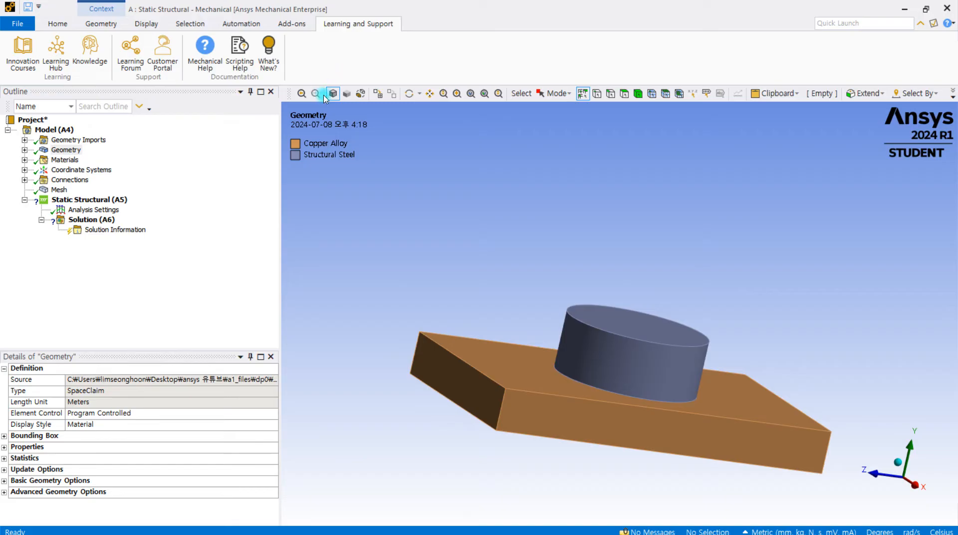
Try the display style without edges and the wireframe style, and return to the shaded display with edges
left_click(348, 95)
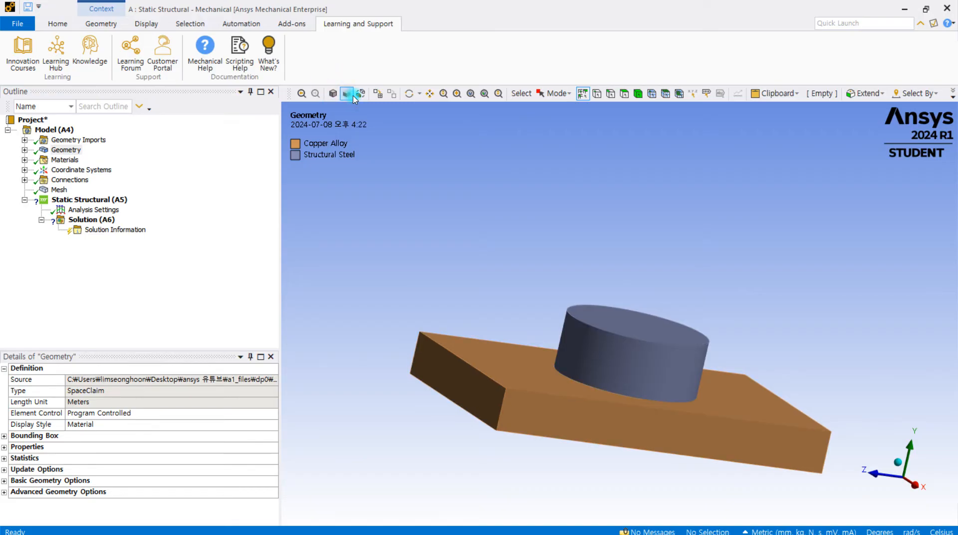
left_click(361, 94)
left_click(332, 95)
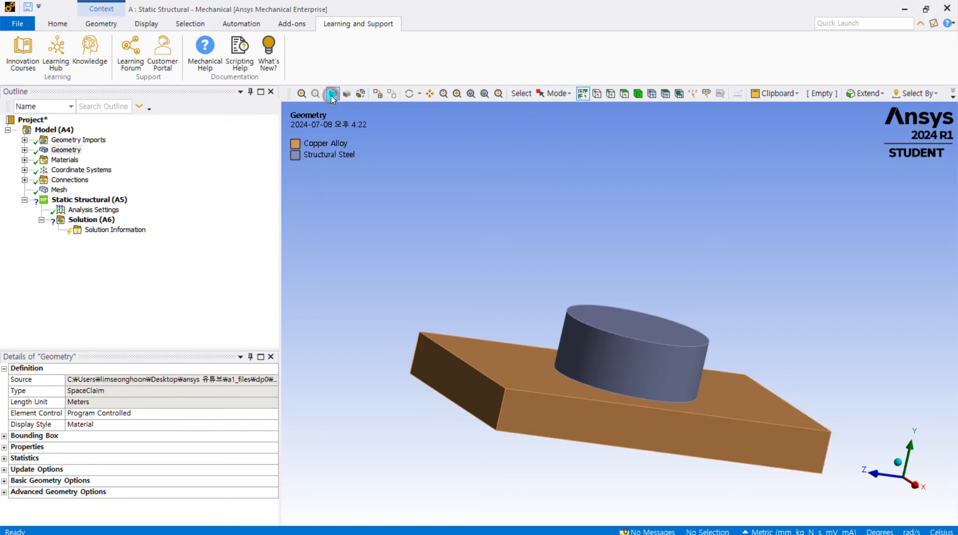
Toggle the mesh overlay on the plate and cylinder geometry on and off, leaving it hidden
middle_click_drag(591, 296, 525, 319)
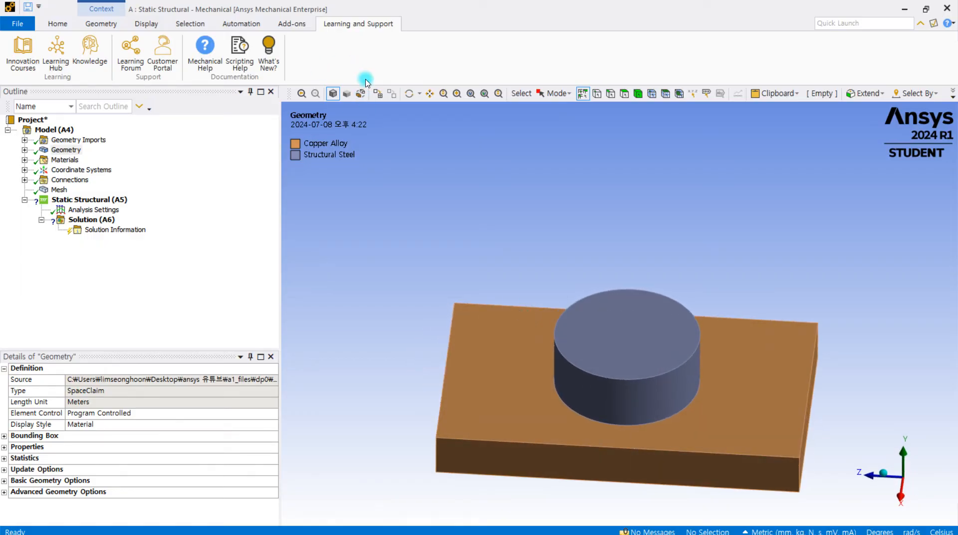
left_click(376, 94)
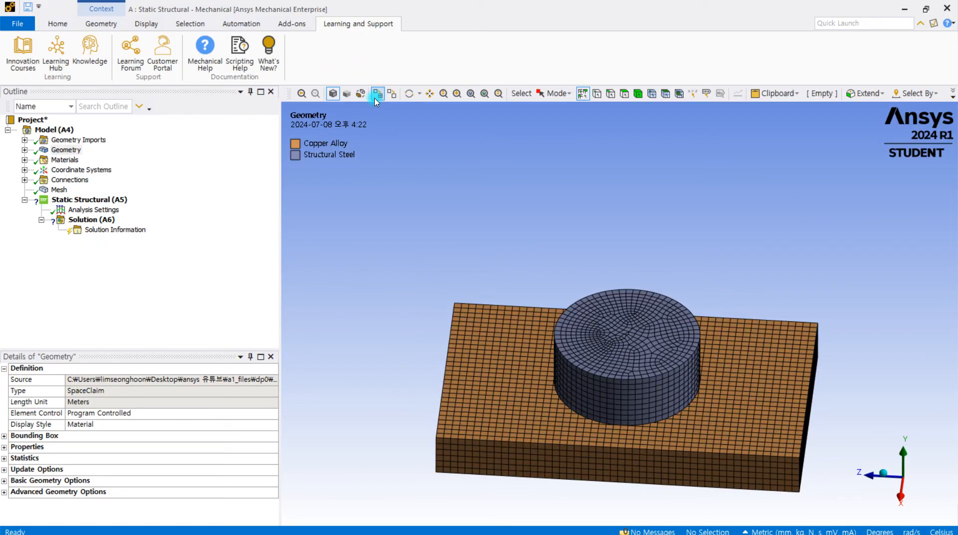
left_click(378, 94)
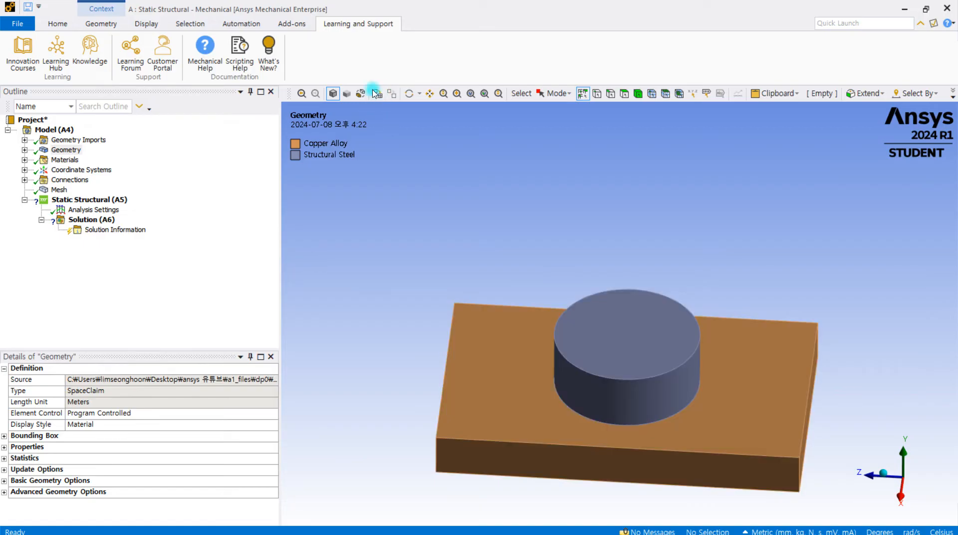
left_click(378, 95)
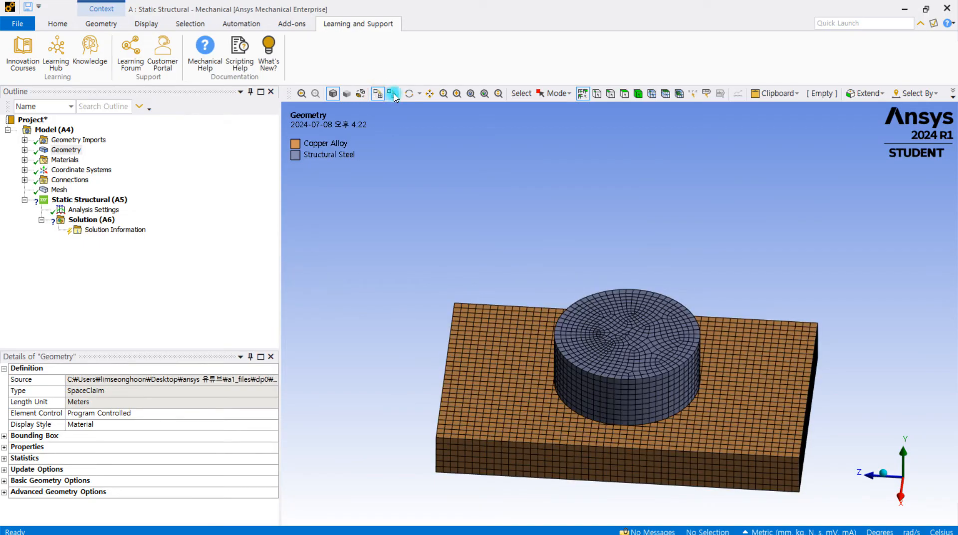
left_click(393, 95)
left_click(394, 95)
left_click(378, 95)
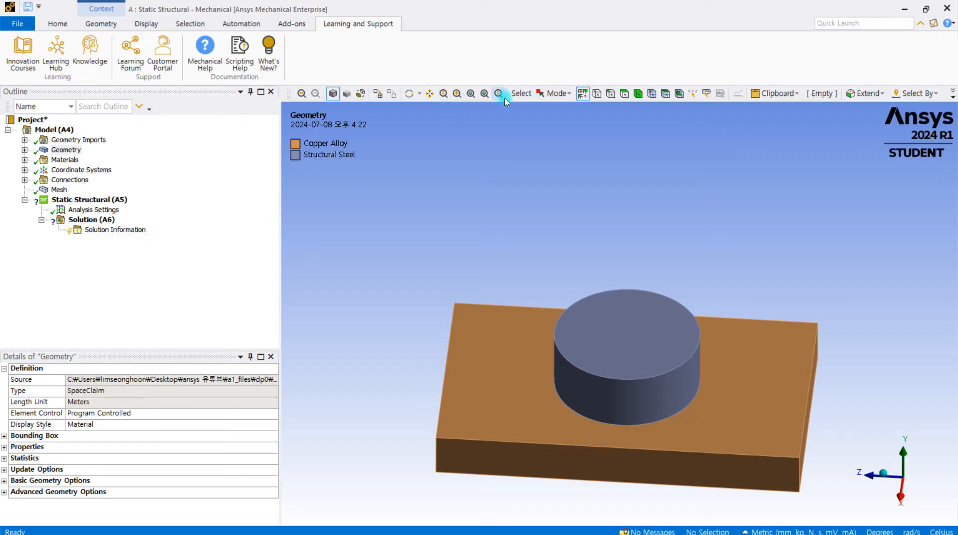
Change the selection mode to Box Select and switch it back to Single Select
left_click(570, 95)
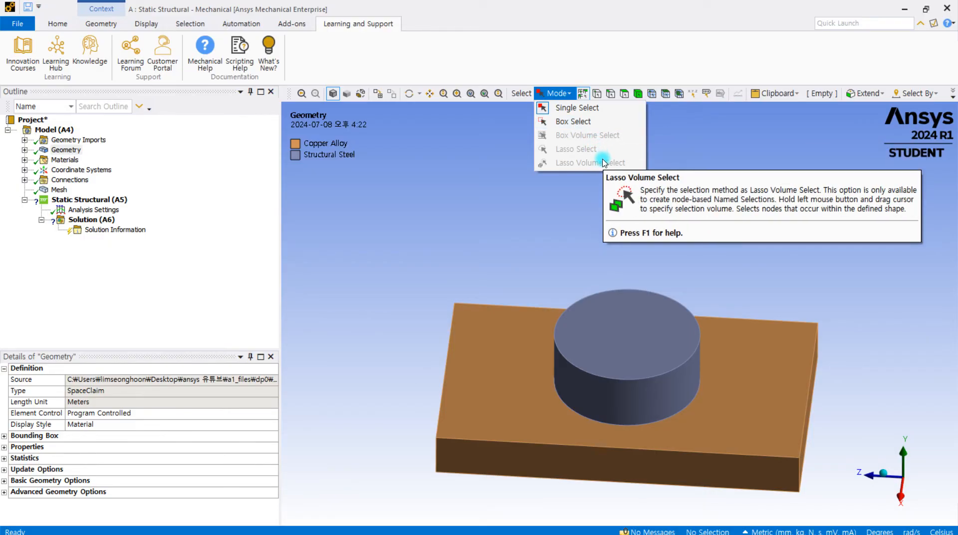
left_click(579, 122)
left_click(568, 94)
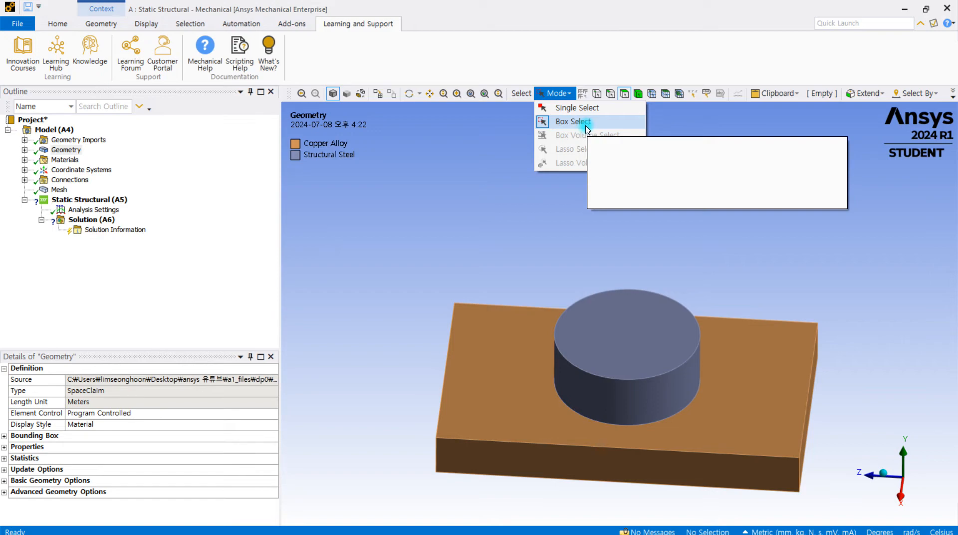
left_click(539, 320)
left_click(564, 92)
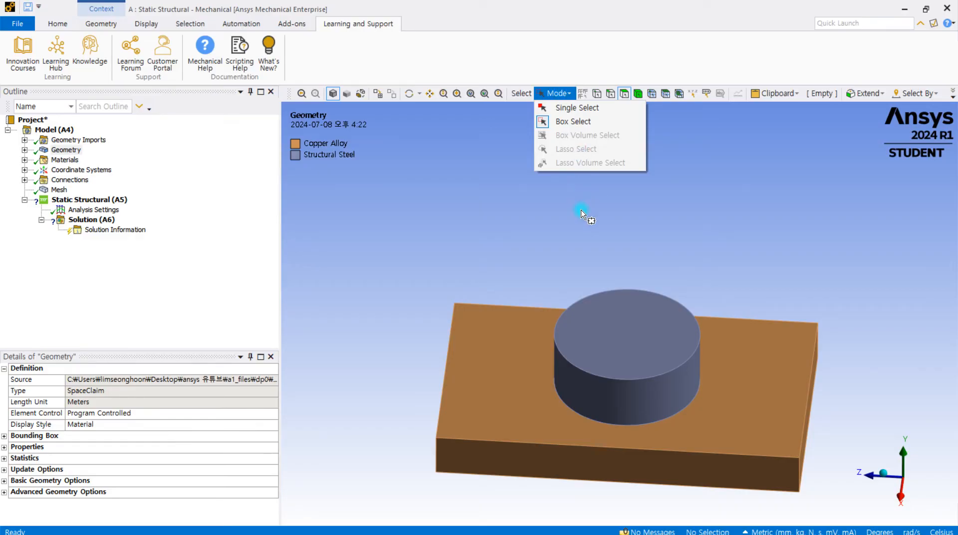
left_click(568, 109)
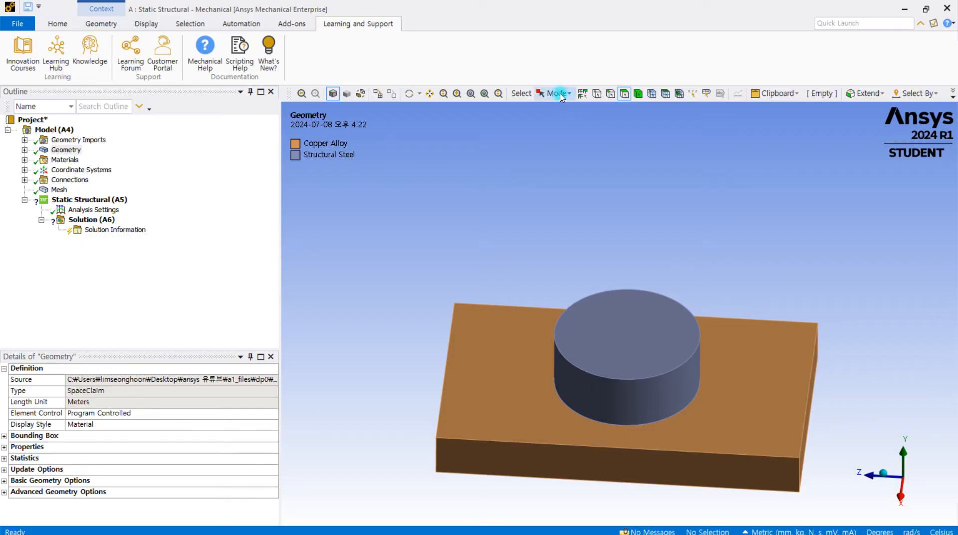
left_click(557, 93)
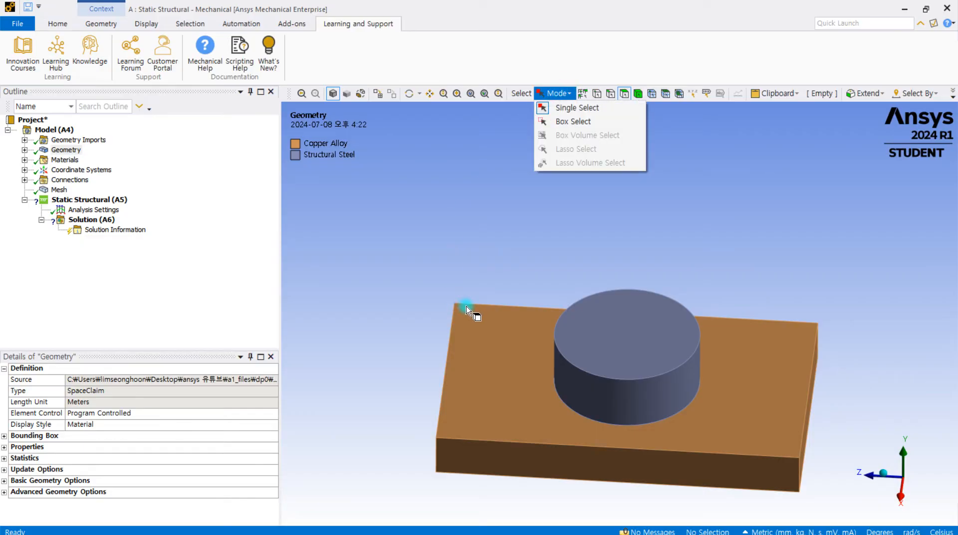
left_click(642, 238)
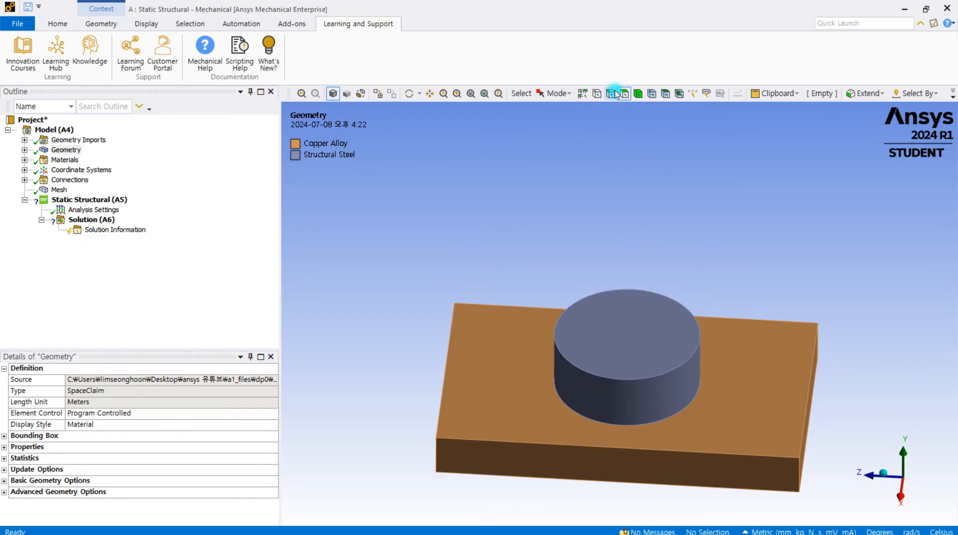
Activate Smart Select, select the plate's upper face, and clear the selection
left_click(582, 93)
left_click(508, 313)
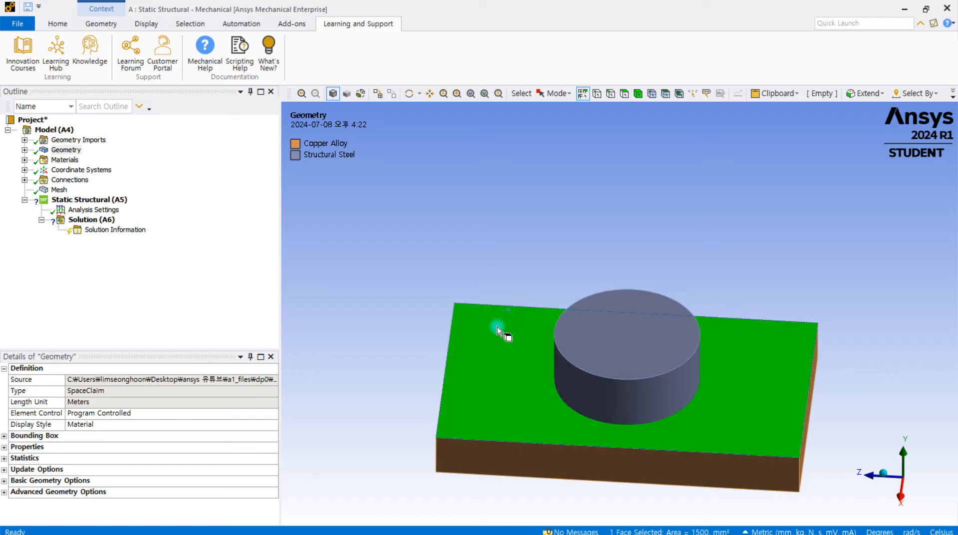
middle_click_drag(507, 332, 506, 300)
middle_click_drag(567, 152, 641, 325)
left_click(641, 327)
middle_click_drag(603, 293, 575, 235)
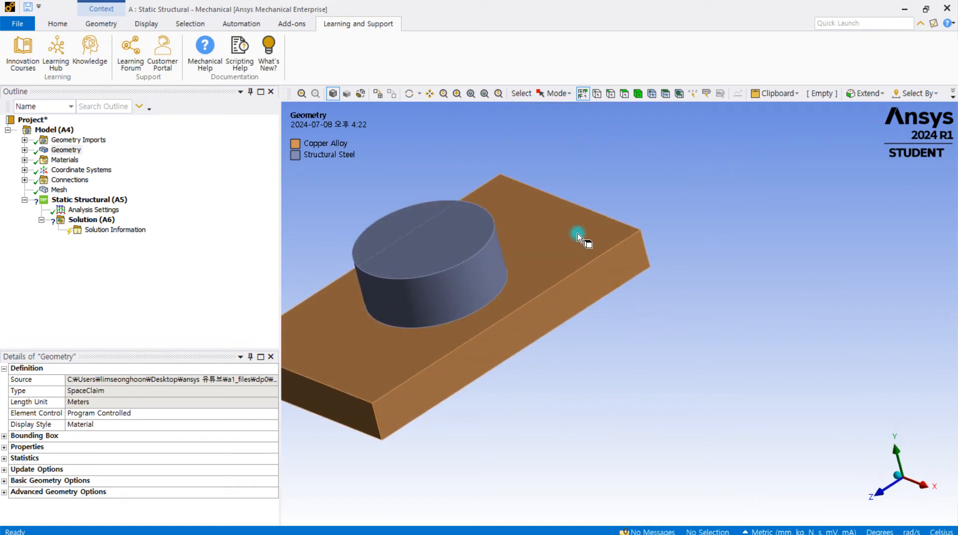
Use Smart Select to pick a corner vertex of the plate's upper face and the plate's long side face
left_click(582, 94)
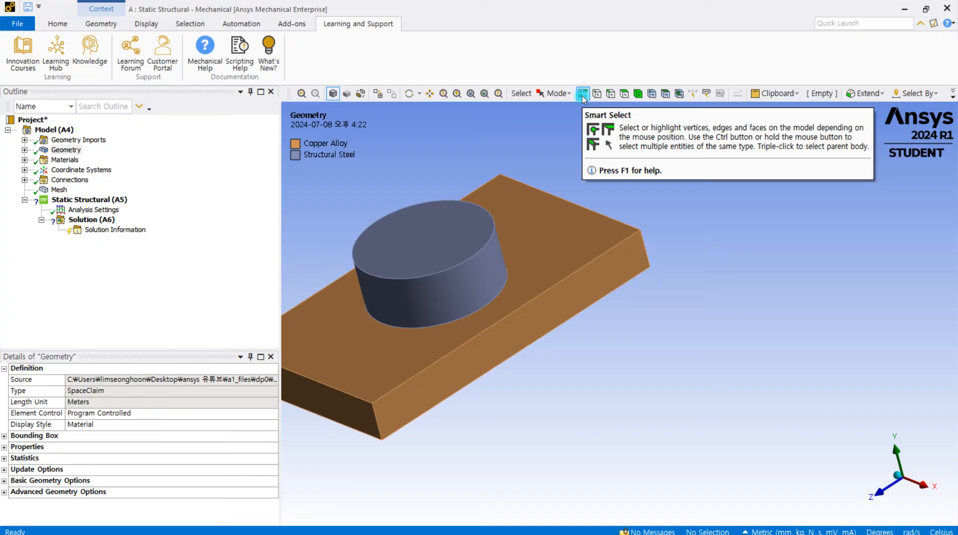
left_click(640, 231)
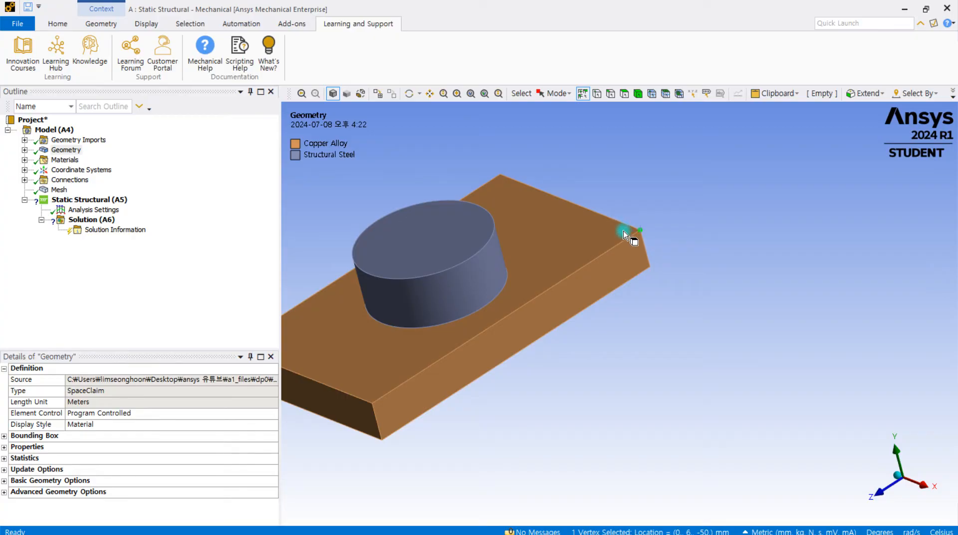
mouse_move(622, 243)
left_click(624, 261)
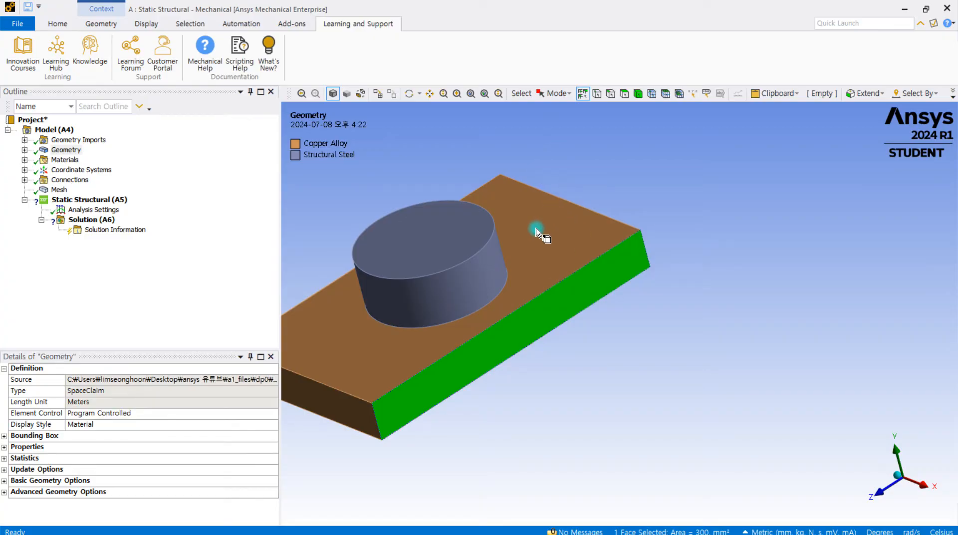
Set the selection filter to bodies and select the cylinder body
left_click(582, 95)
left_click(639, 96)
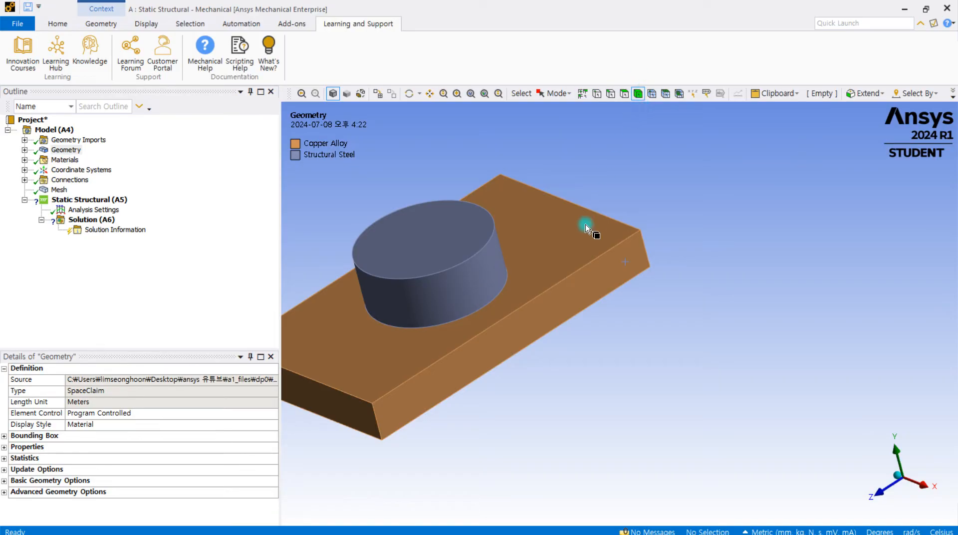
left_click(465, 270)
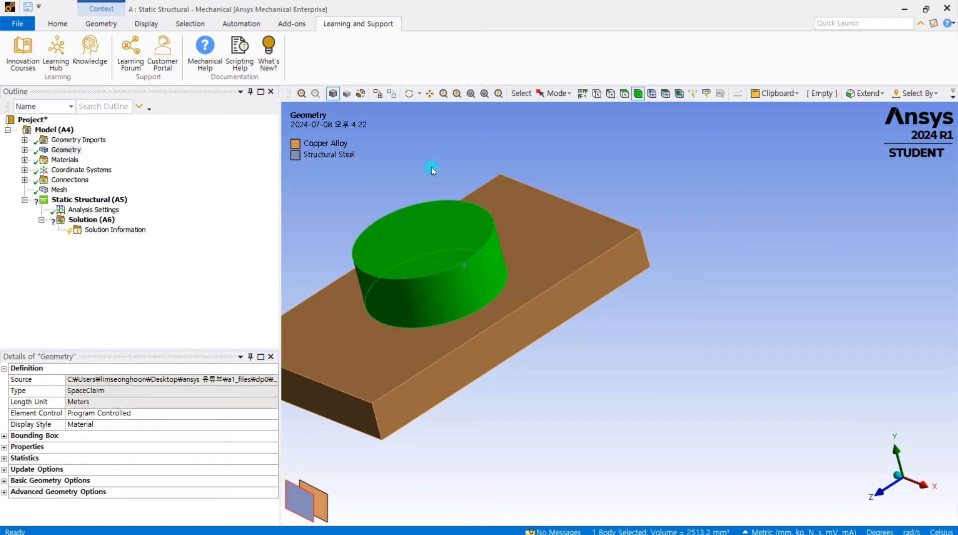
Select the plate body, add the cylinder body to the selection, and clear the selection
left_click(592, 248)
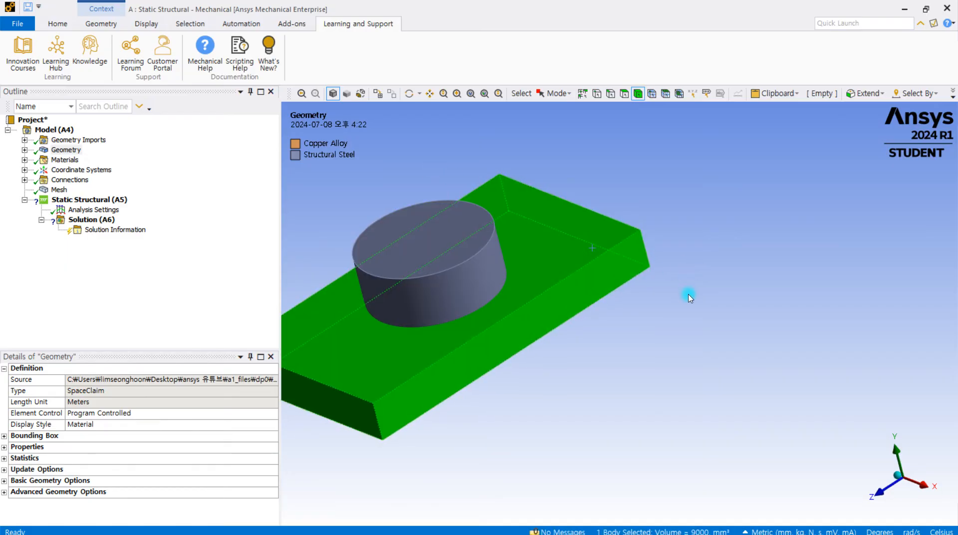
middle_click_drag(683, 308, 654, 343)
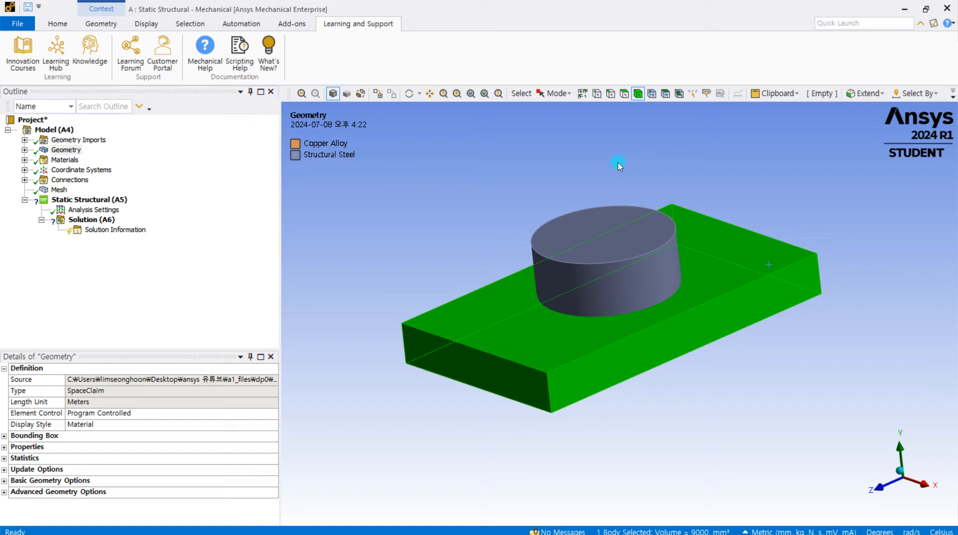
left_click(642, 266, "ctrl")
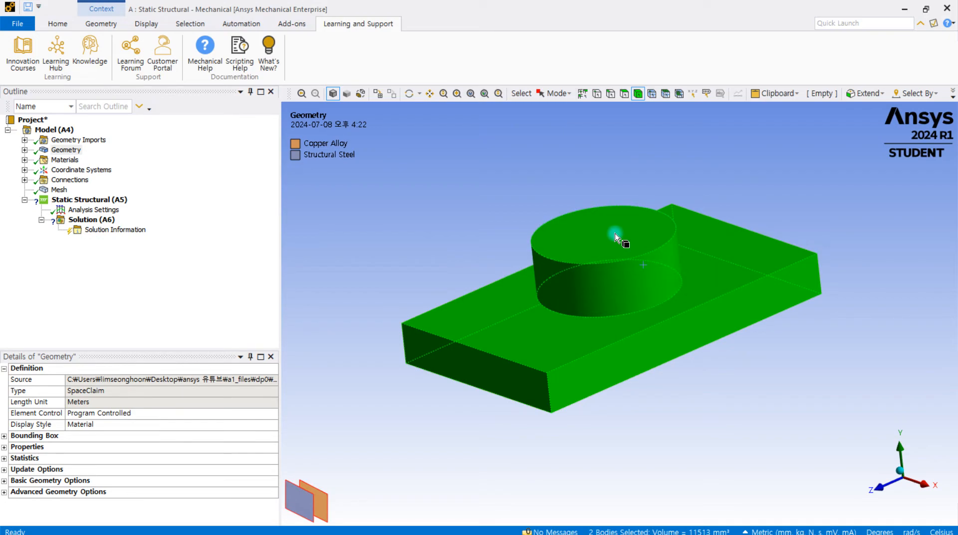
left_click(531, 174)
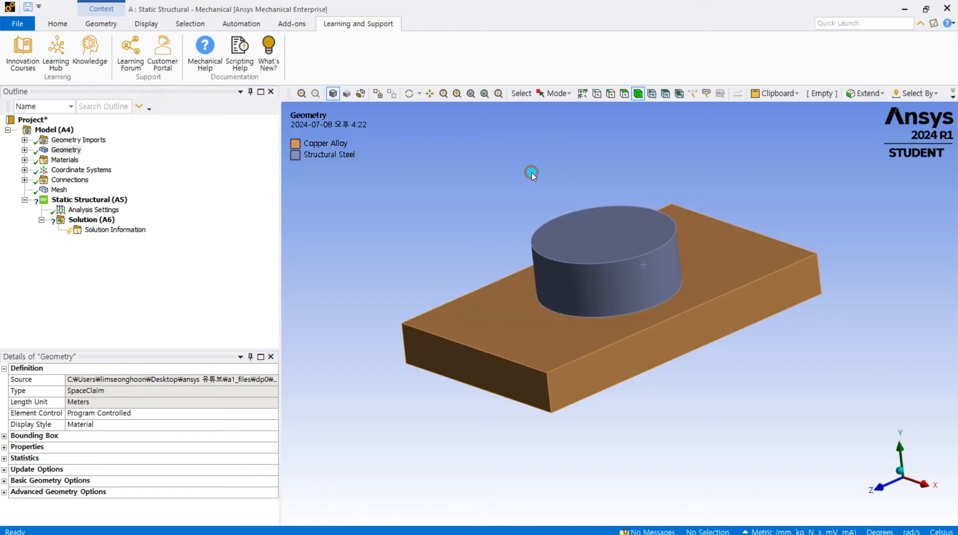
Switch the selection mode to Box Select, box-select both bodies with a right-to-left box, and clear the selection
left_click(549, 93)
left_click(561, 122)
left_click_drag(814, 164, 471, 428)
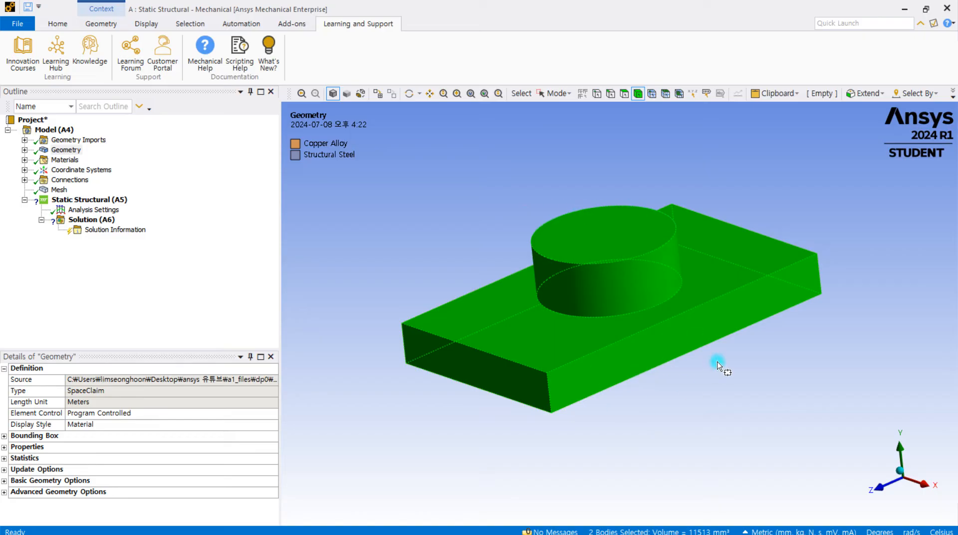
left_click(491, 185)
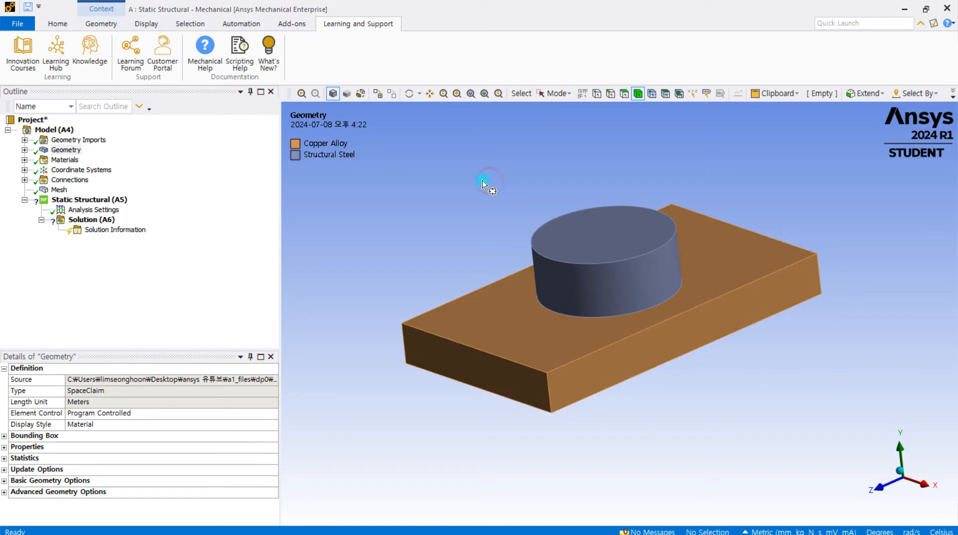
Box-select only the cylinder body with a left-to-right box enclosing it, and clear the selection
left_click(428, 144)
left_click_drag(428, 145, 706, 353)
left_click_drag(478, 149, 730, 372)
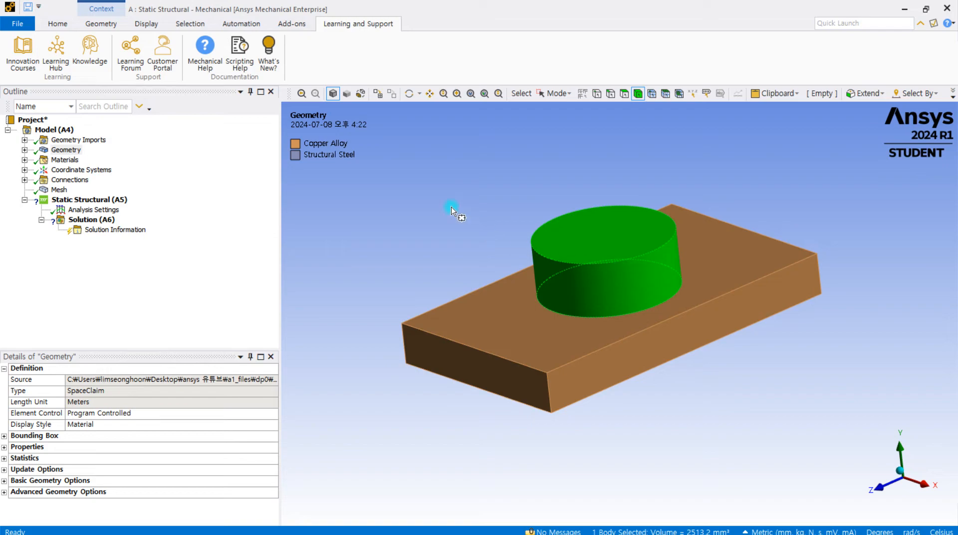
left_click(695, 149)
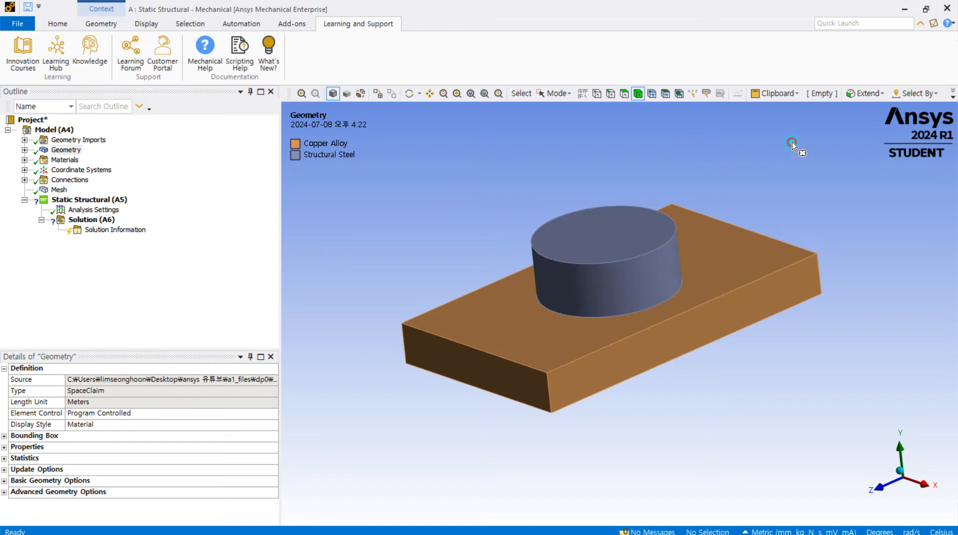
Box-select both bodies again with a right-to-left box across them, clear the selection, and return to Single Select
left_click_drag(793, 143, 596, 380)
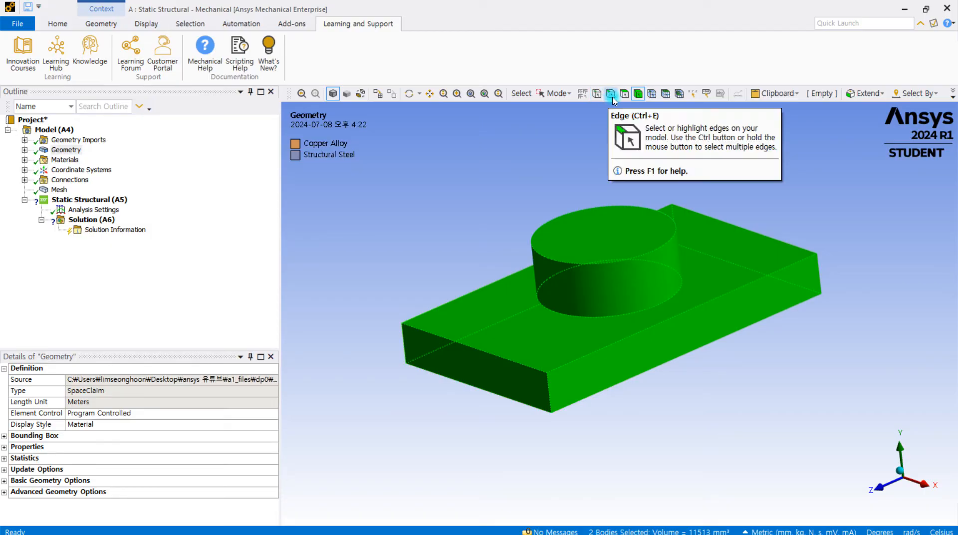
left_click(695, 310)
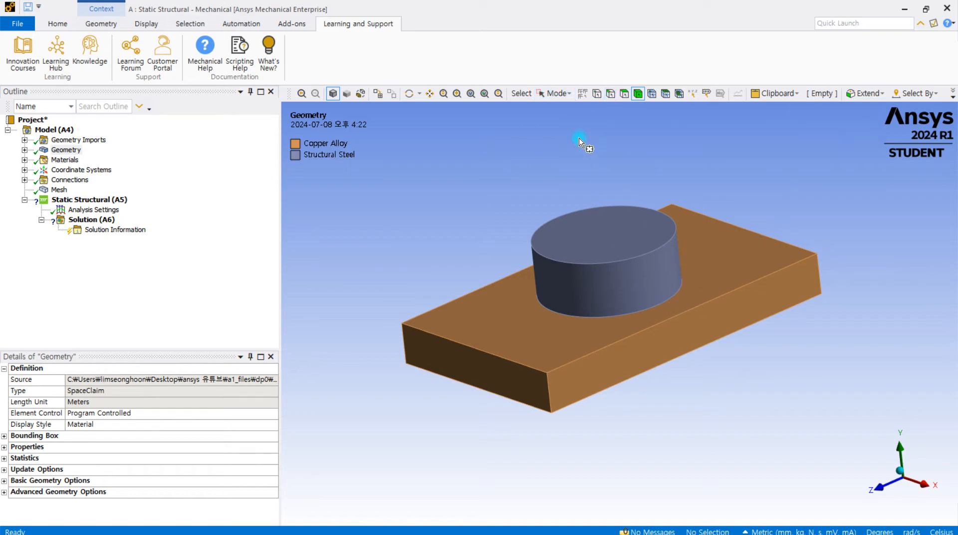
left_click(552, 95)
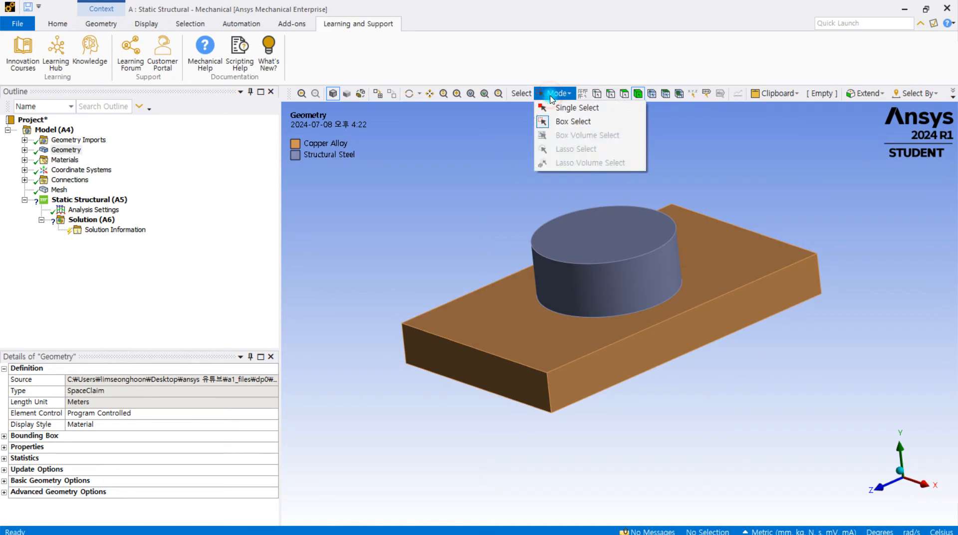
left_click(564, 109)
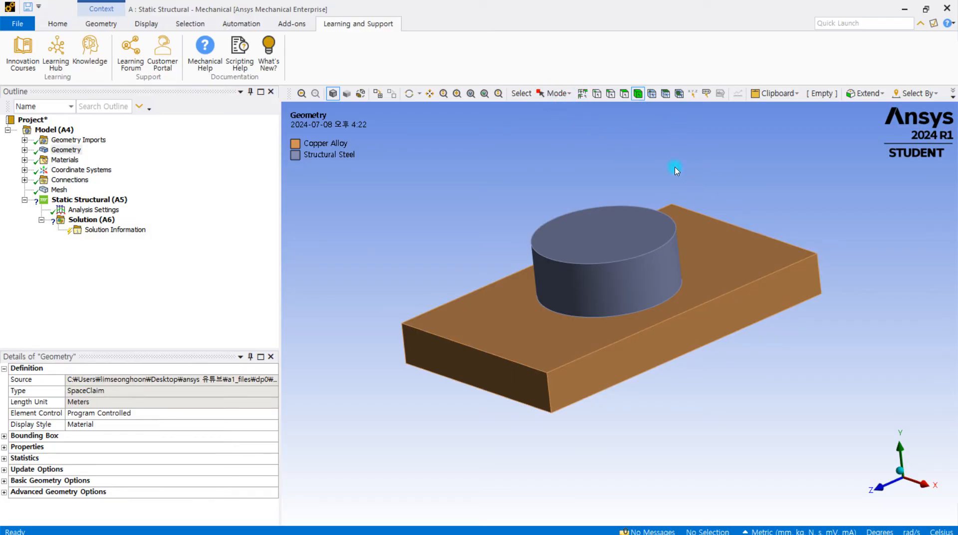
Set the selection filter to edges, pick the plate's upper long and short edges one at a time, and clear the selection
left_click(610, 93)
left_click(724, 228)
left_click(724, 295)
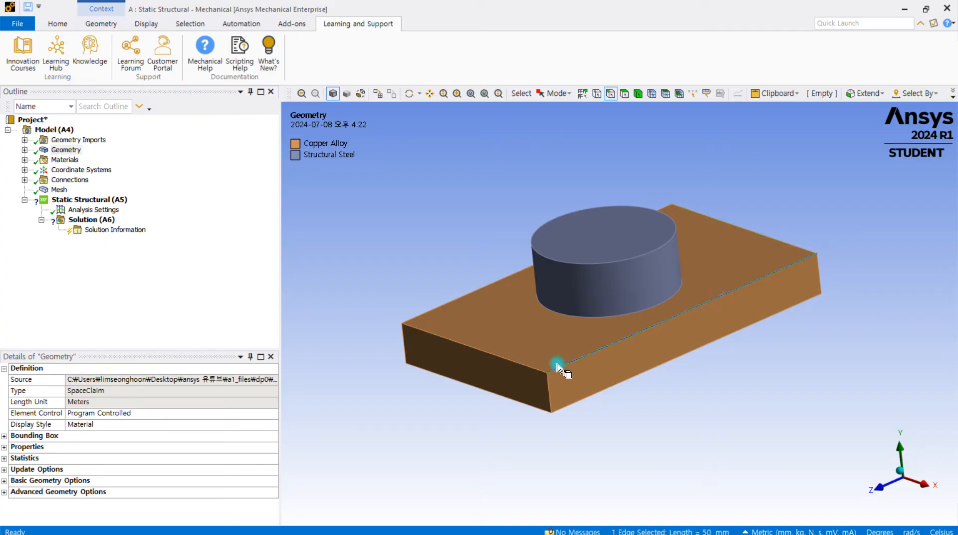
left_click(525, 366)
left_click(502, 175)
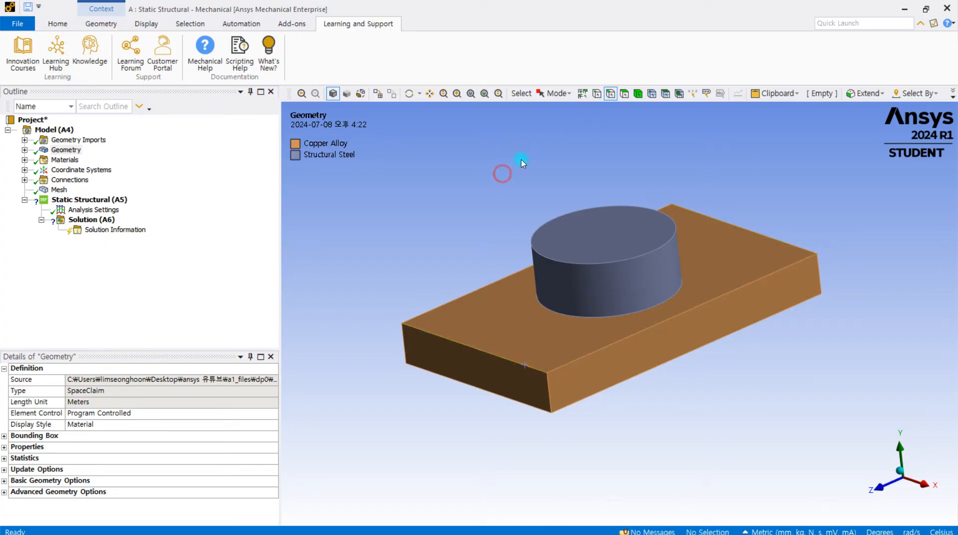
Pick the plate's long side face with the face filter, the whole plate with the body filter, and clear the selection
left_click(623, 93)
left_click(716, 331)
left_click(638, 94)
left_click(742, 341)
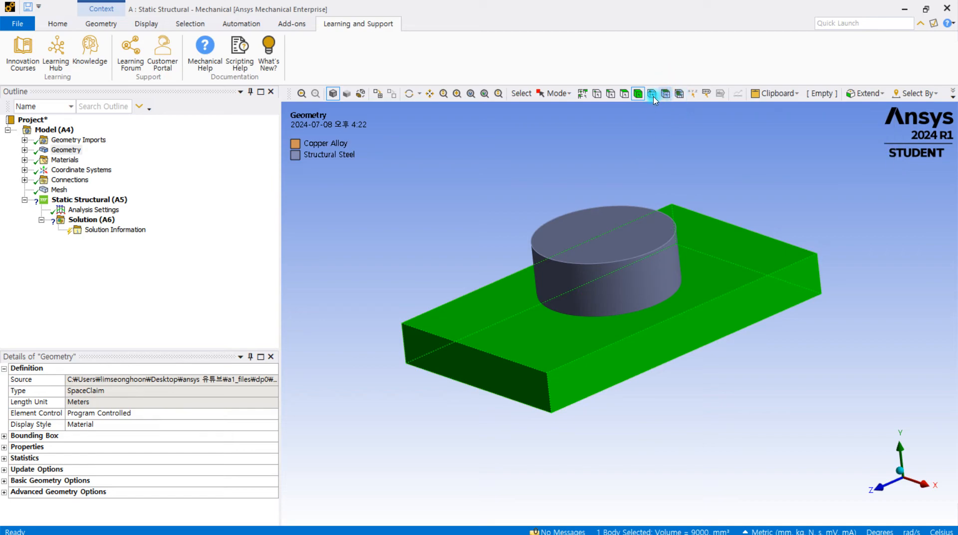
left_click(643, 118)
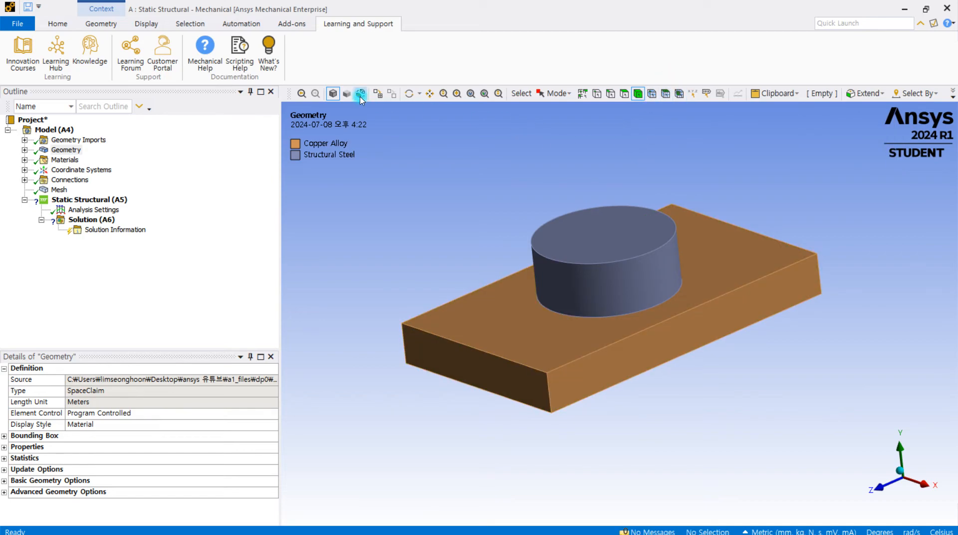
Show the mesh on the model, set the selection filter to nodes, and pick individual nodes near the plate's upper long edge
left_click(375, 97)
scroll(645, 243, "up", 3)
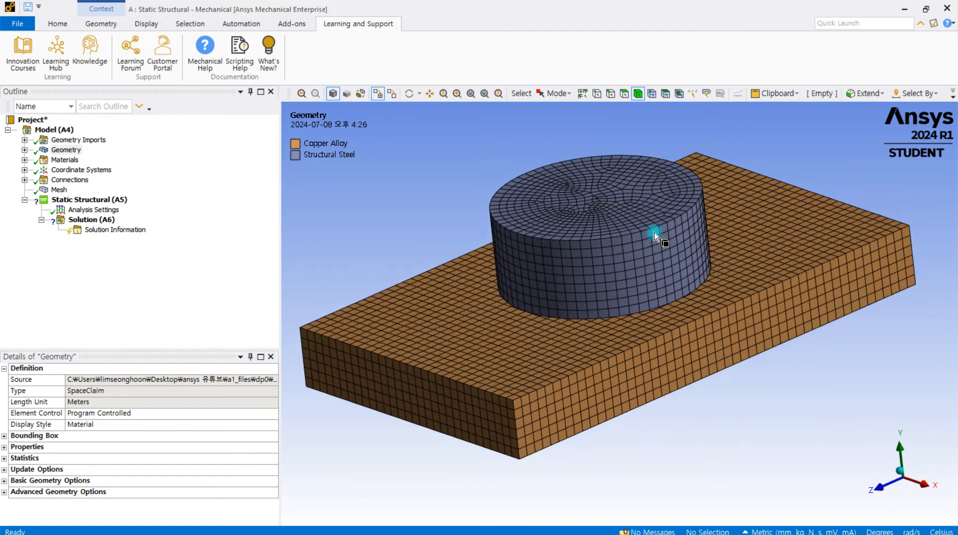
middle_click_drag(645, 241, 646, 253)
left_click(653, 97)
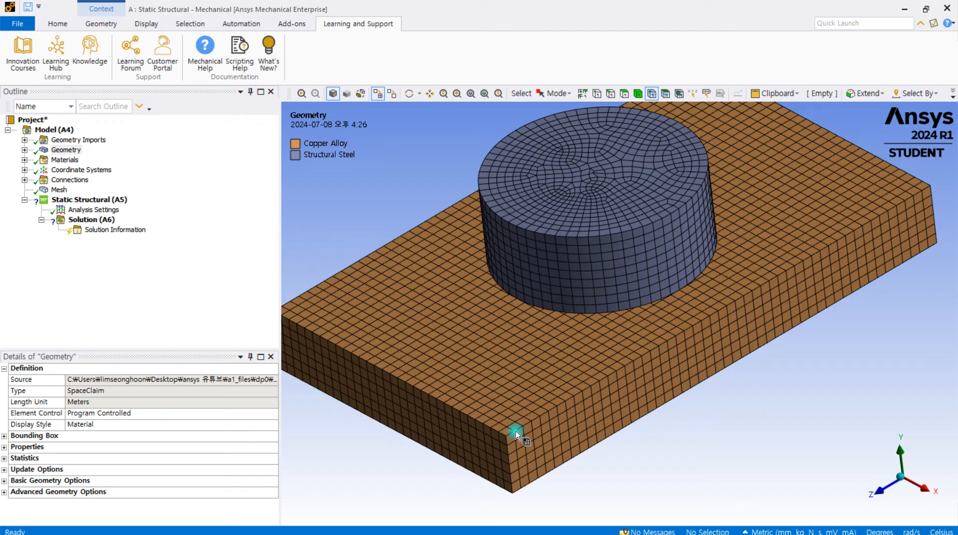
scroll(526, 422, "up", 1)
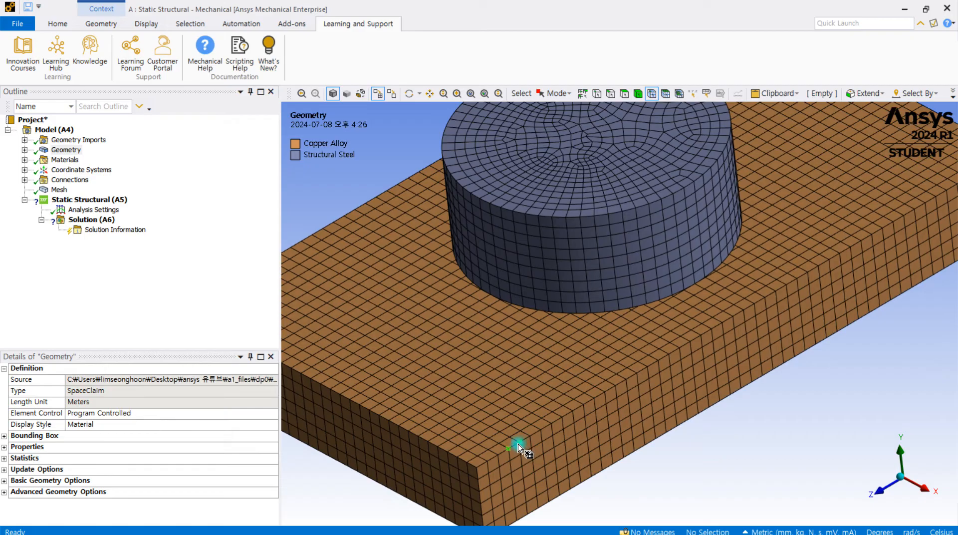
left_click(530, 436)
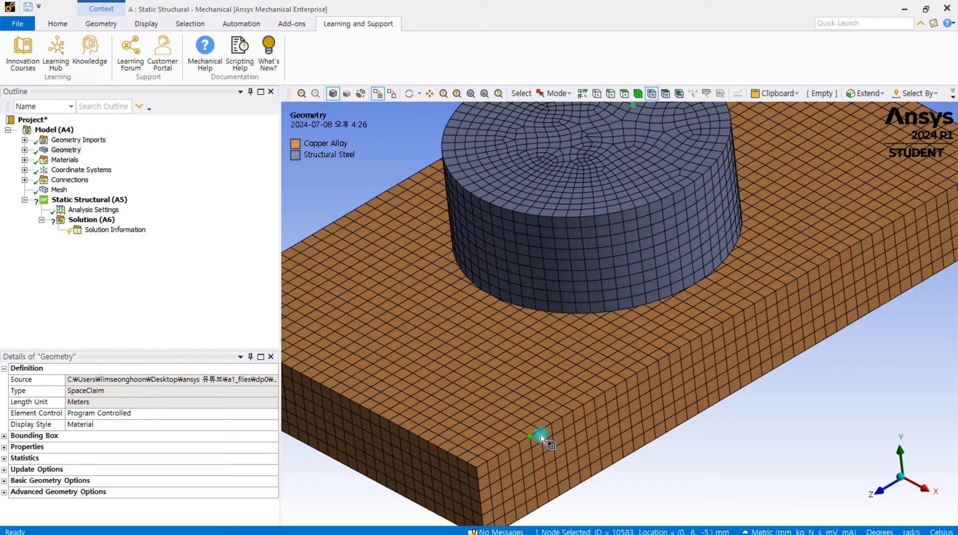
left_click(551, 428)
left_click(552, 424)
Use Box Select to select a patch of nodes around the plate's upper long edge, and clear the selection
left_click(555, 94)
left_click(568, 123)
left_click_drag(523, 458, 512, 464)
middle_click_drag(571, 387, 504, 396)
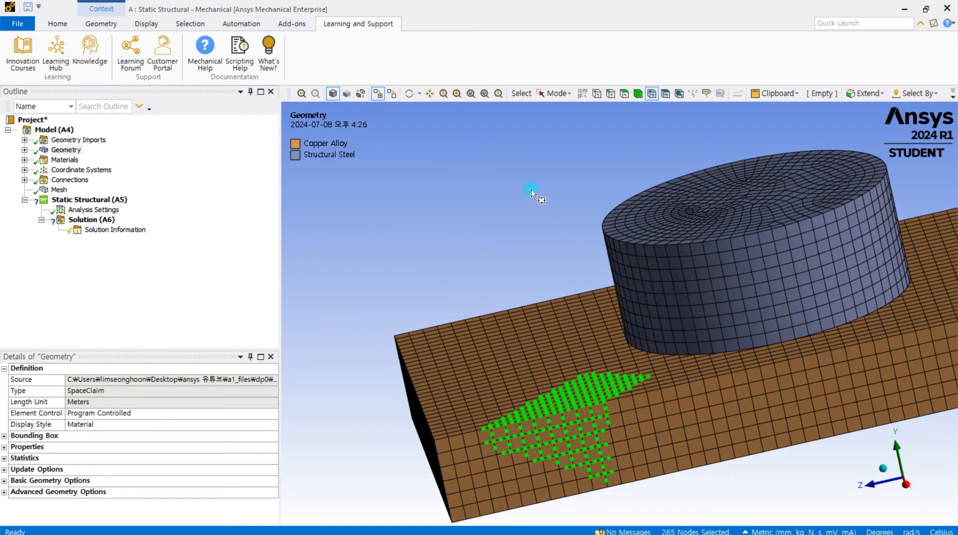
left_click(504, 199)
Set the selection filter to element faces with Single Select and pick element faces one by one on the plate's long side
left_click(669, 99)
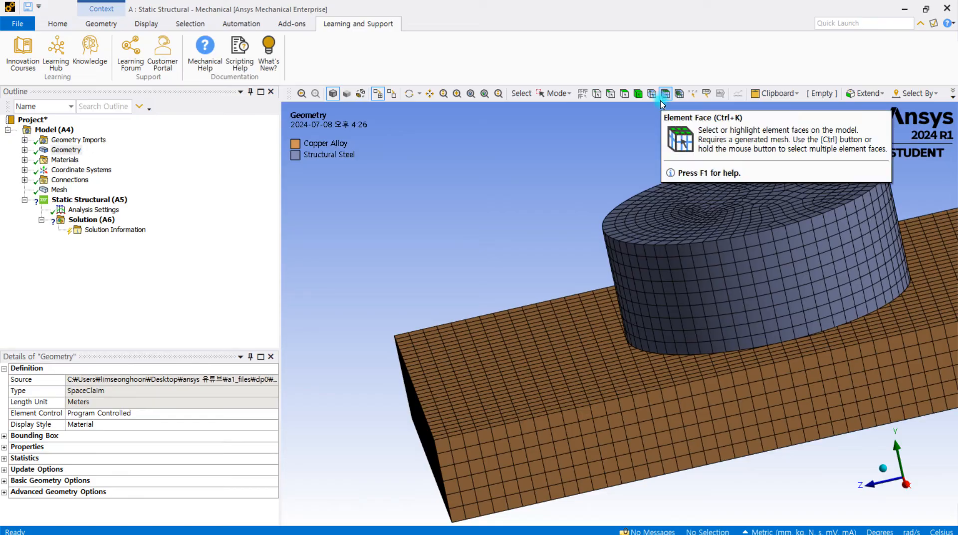
left_click(555, 93)
left_click(560, 107)
left_click(453, 445)
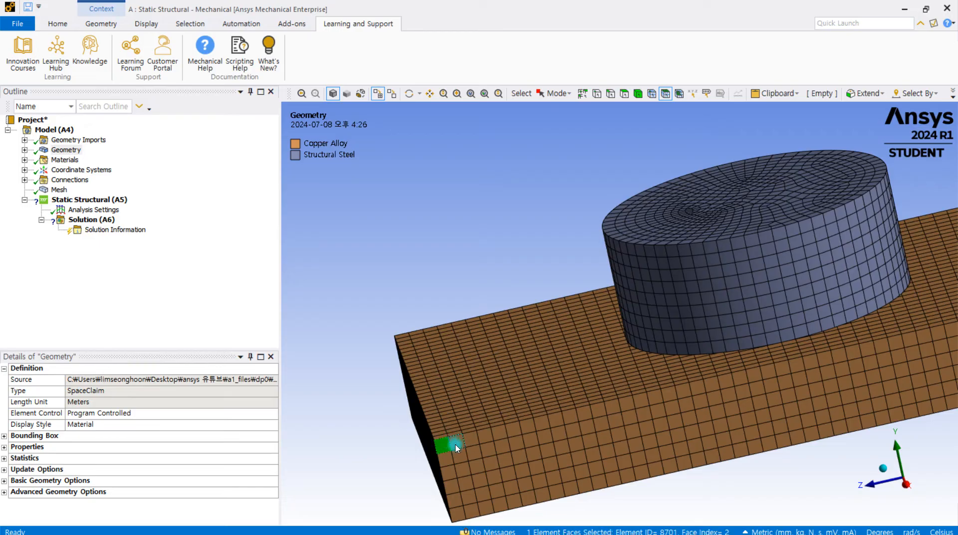
left_click(479, 437)
left_click(498, 433)
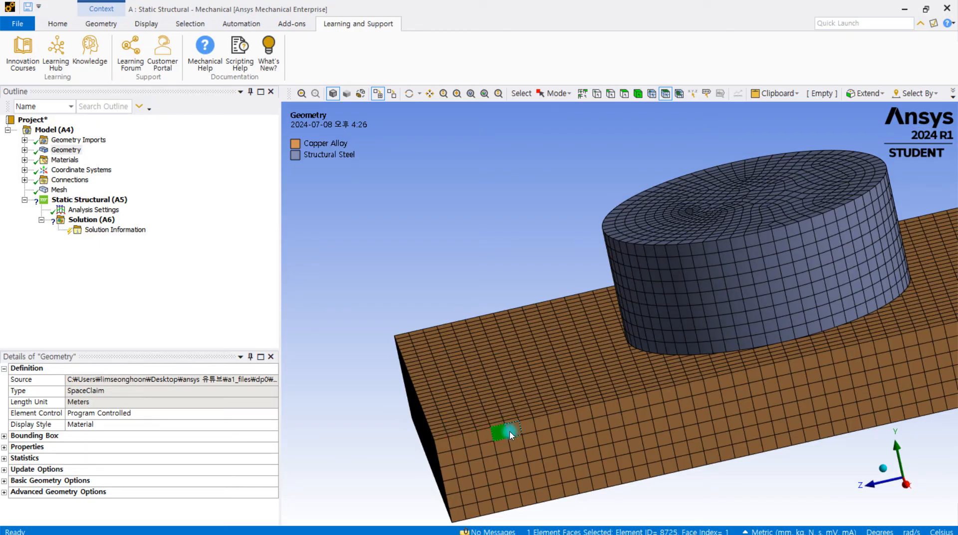
Set the selection filter to elements and select the element at the plate's upper front corner
left_click(680, 94)
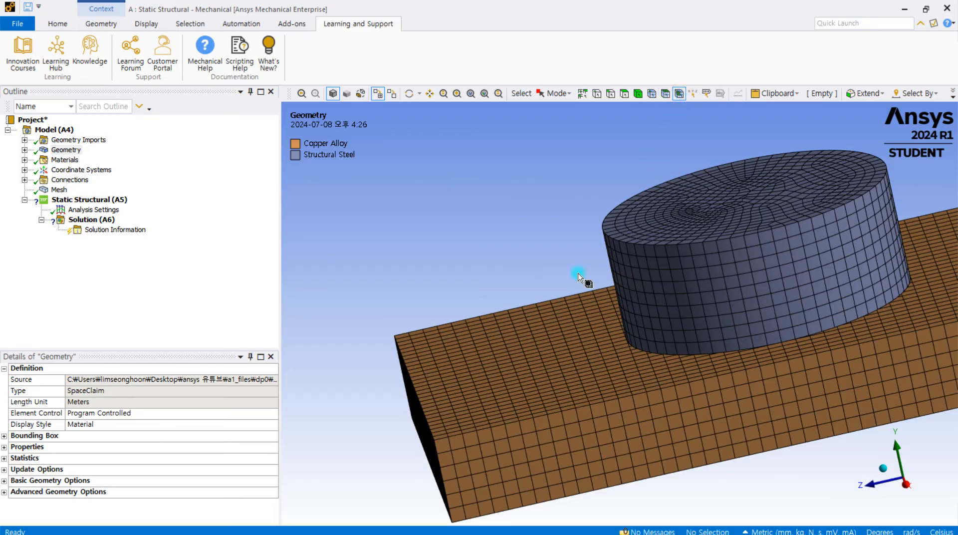
left_click(696, 250)
left_click(440, 443)
middle_click_drag(430, 465, 487, 472)
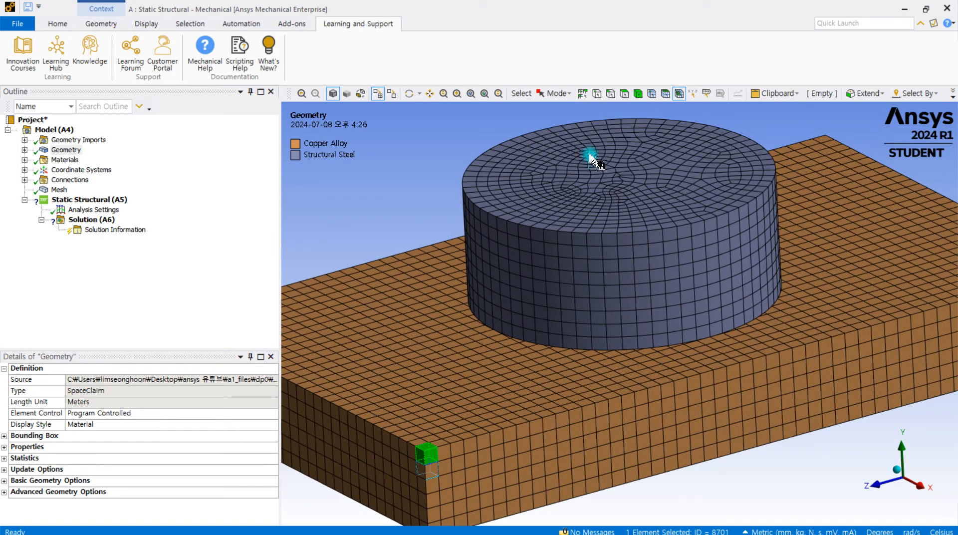
Select a single mesh element on the cylinder's top face
scroll(733, 156, "up", 2)
middle_click_drag(710, 161, 621, 212)
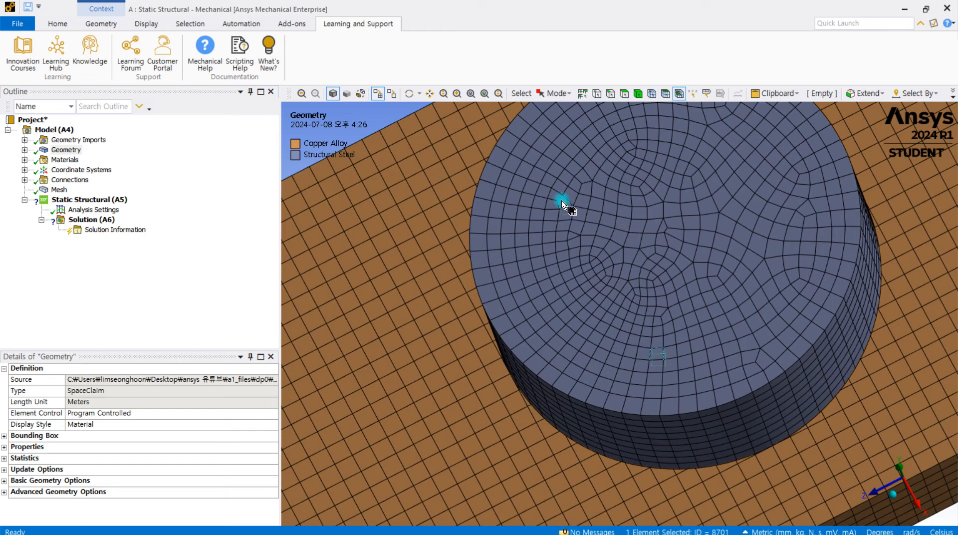
left_click(635, 156)
middle_click_drag(619, 188, 599, 159)
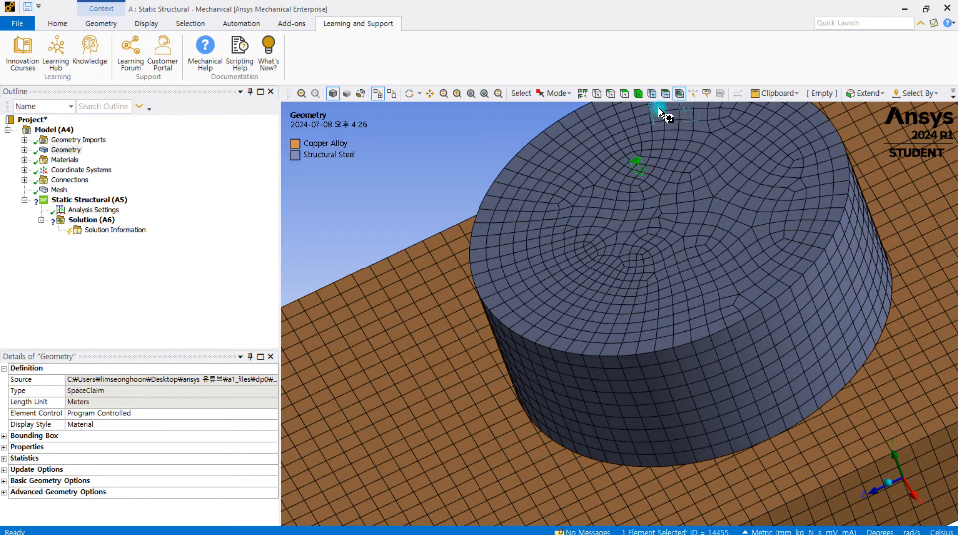
left_click(572, 93)
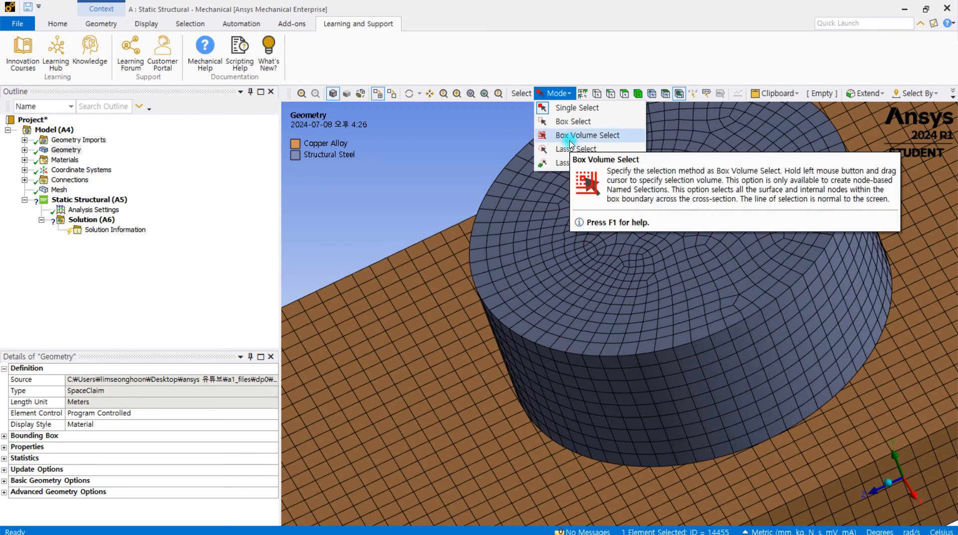
left_click(577, 161)
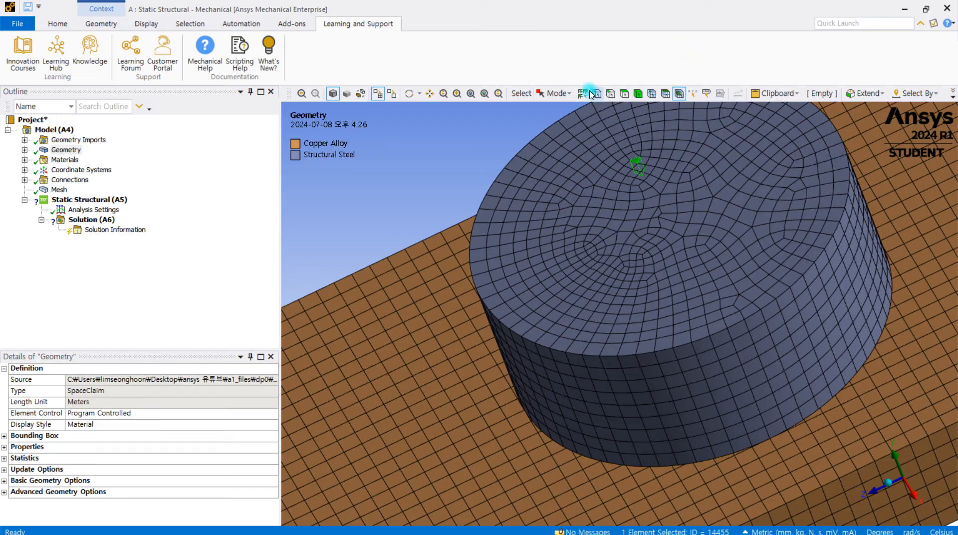
left_click(550, 94)
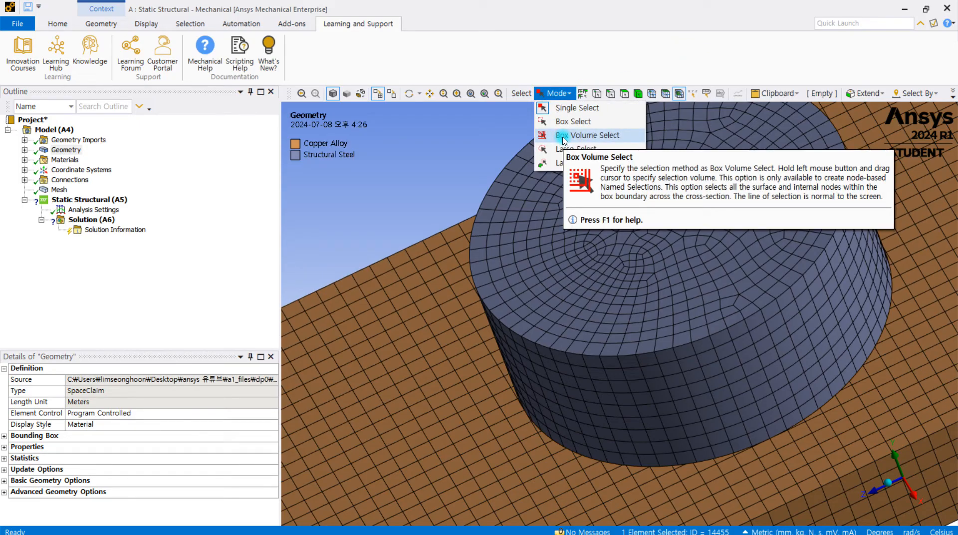
left_click(572, 63)
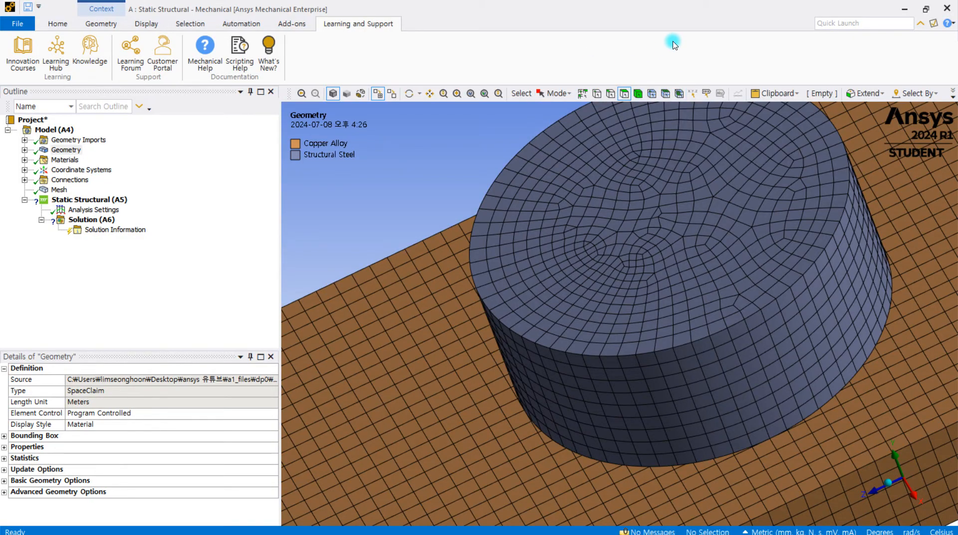
Set the selection filter to edges, select the plate's upper long edge, and extend the selection to adjacent edges
left_click(611, 94)
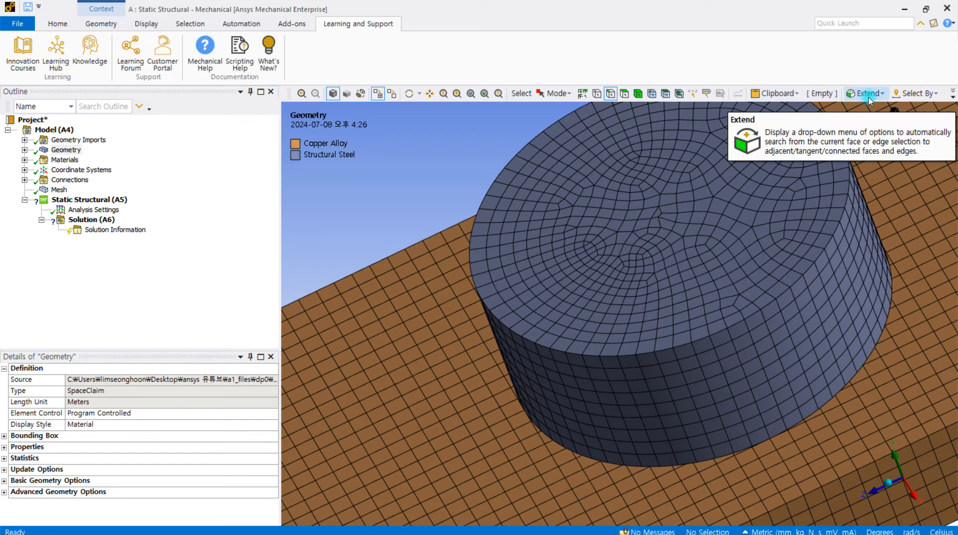
left_click(798, 93)
left_click(793, 55)
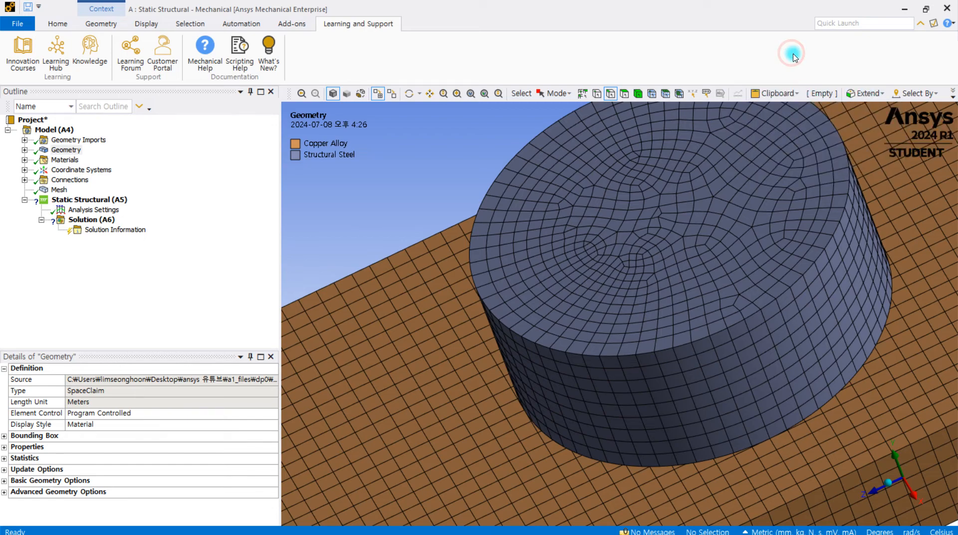
left_click(880, 93)
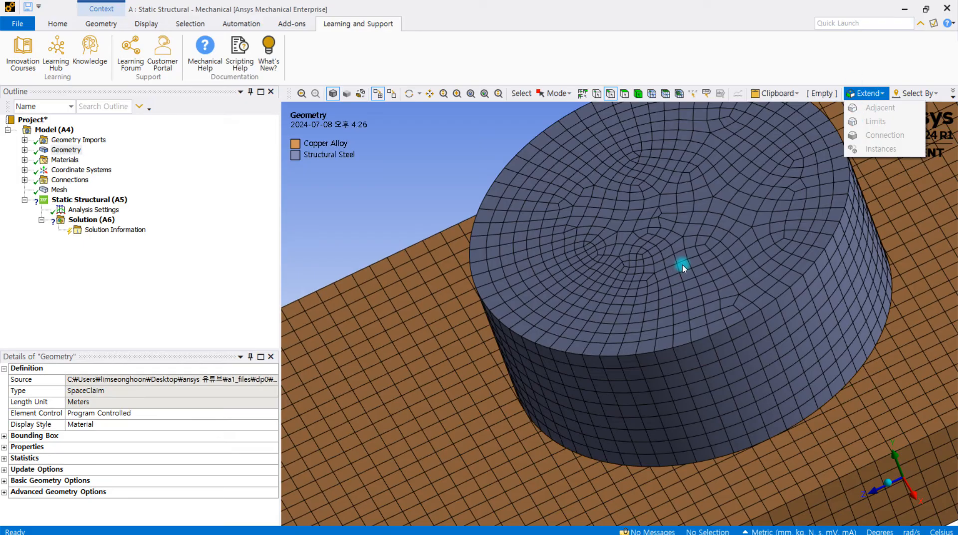
middle_click_drag(461, 180, 562, 139)
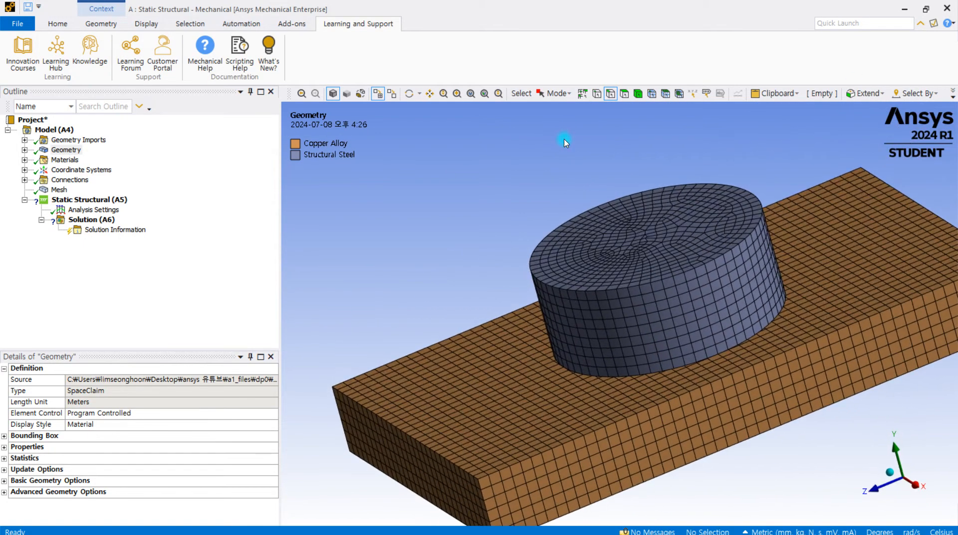
left_click(655, 408)
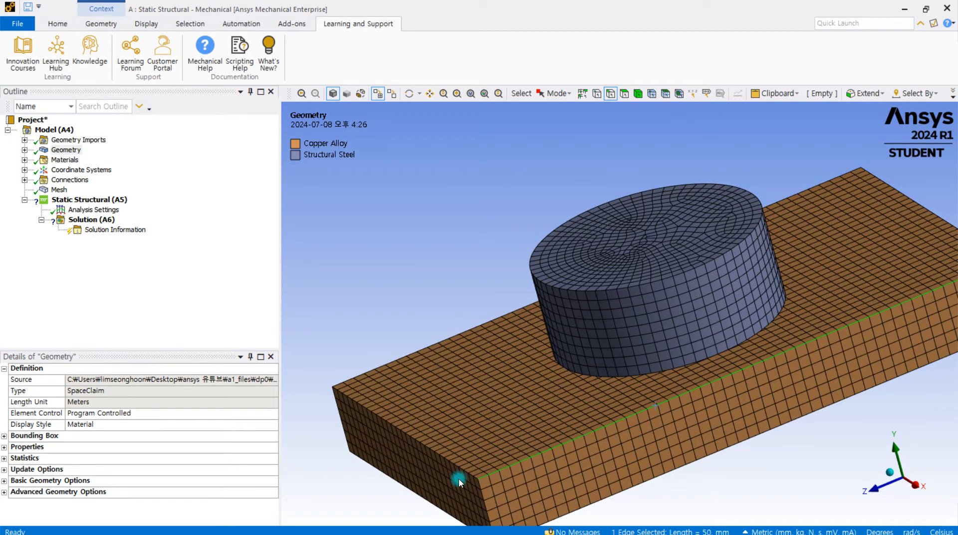
left_click(851, 94)
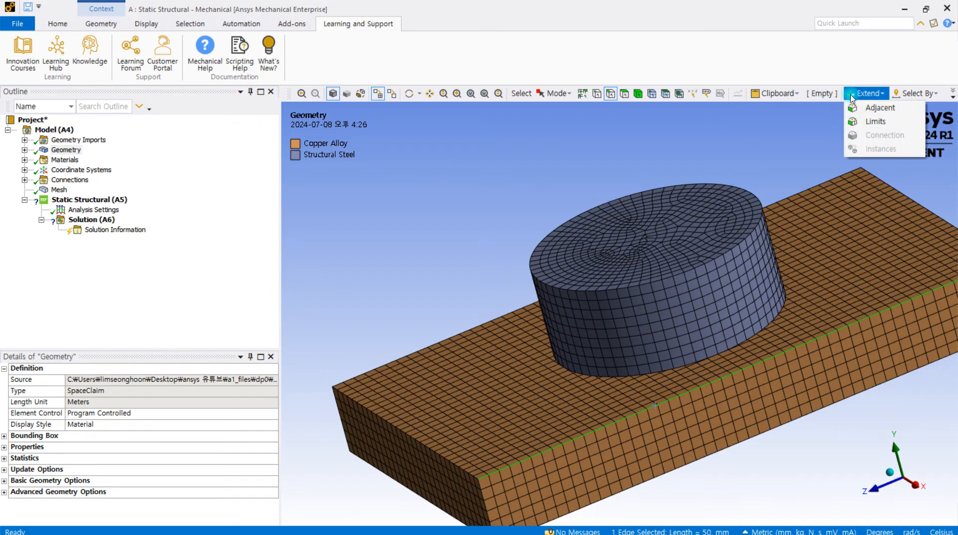
left_click(881, 108)
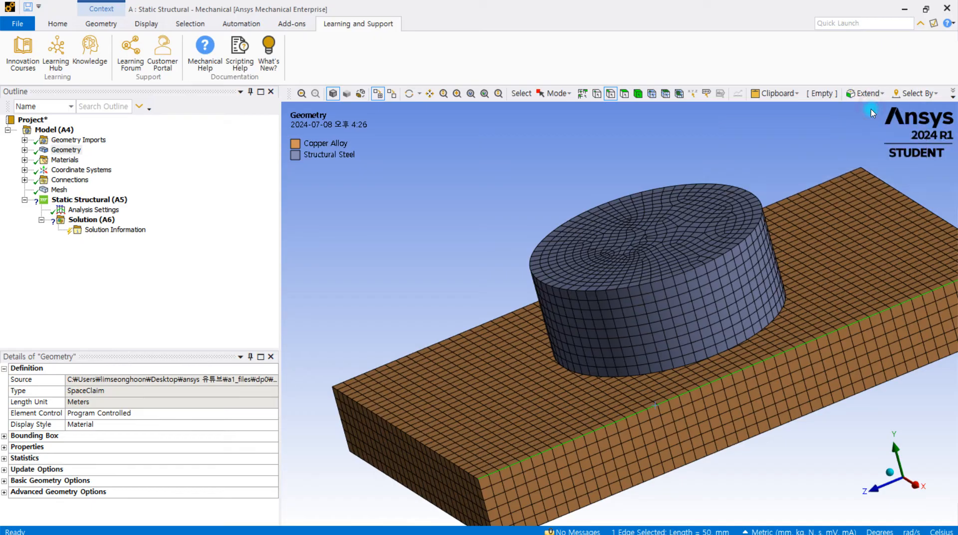
Pick the plate's upper short edge, reselect the upper long edge instead, and extend that selection to Limits
middle_click_drag(544, 408, 551, 277, "ctrl")
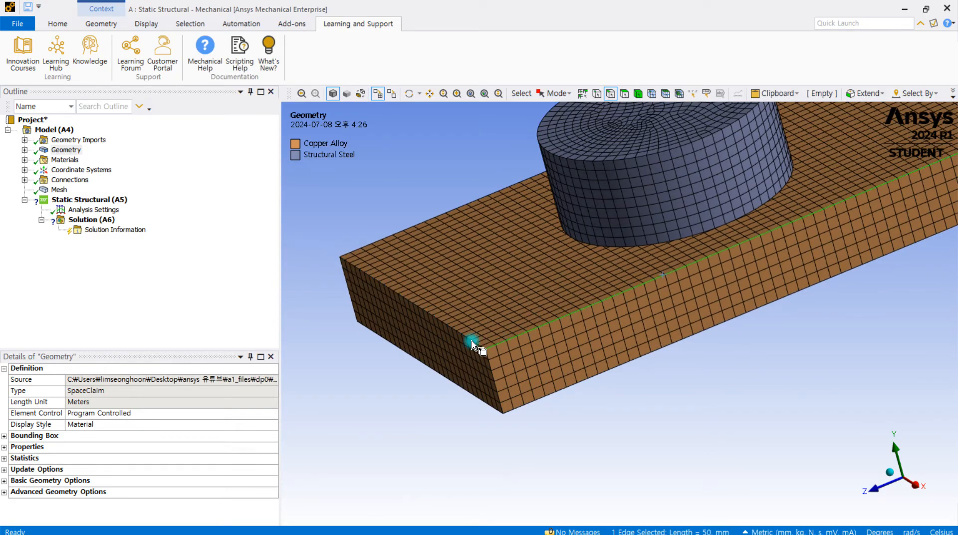
left_click(403, 298)
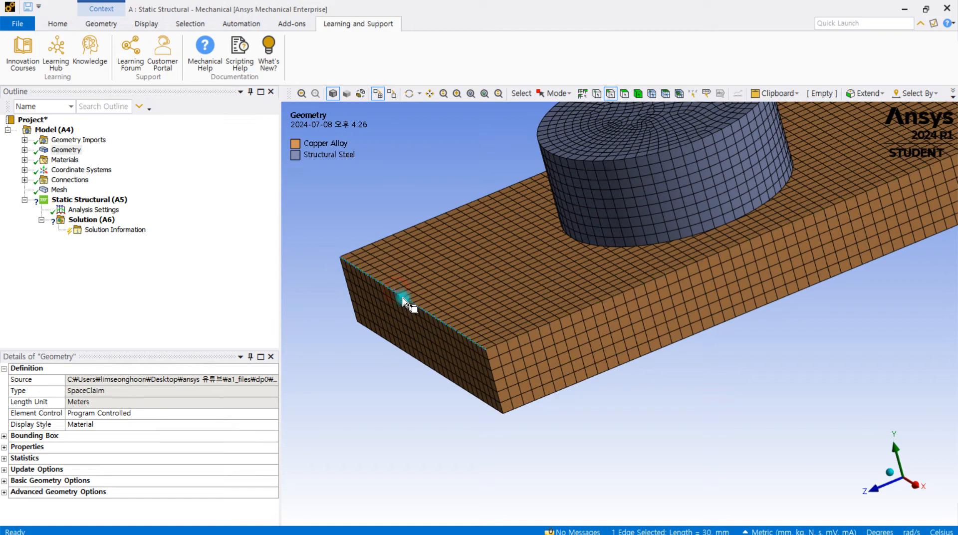
left_click(555, 323)
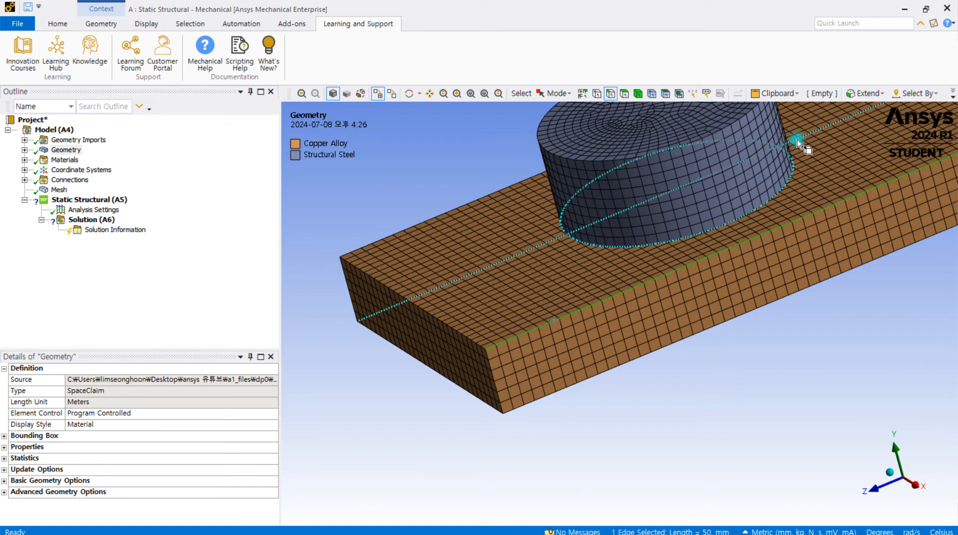
left_click(870, 92)
left_click(874, 119)
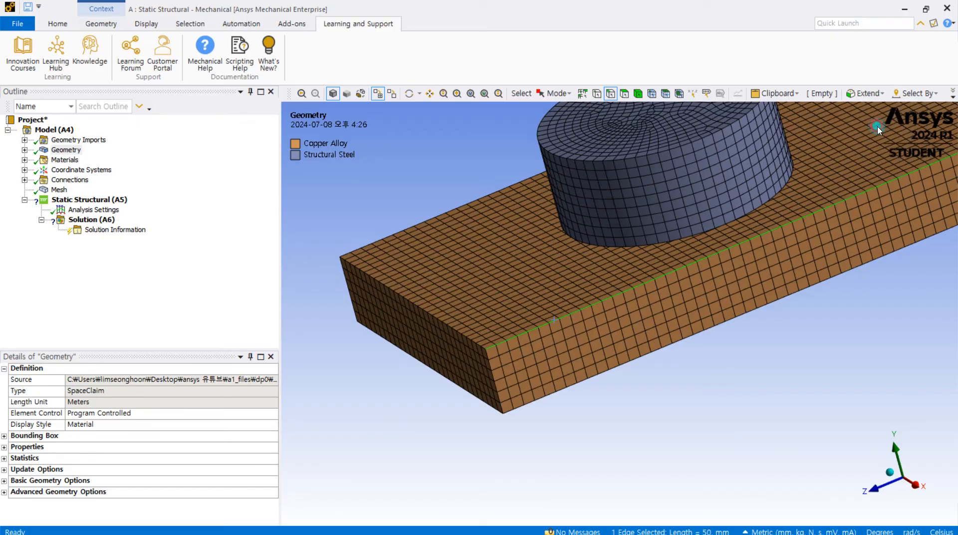
Select the vertical edge at the plate's front corner and extend the selection to Limits
middle_click_drag(645, 303, 684, 329)
scroll(683, 327, "down", 3)
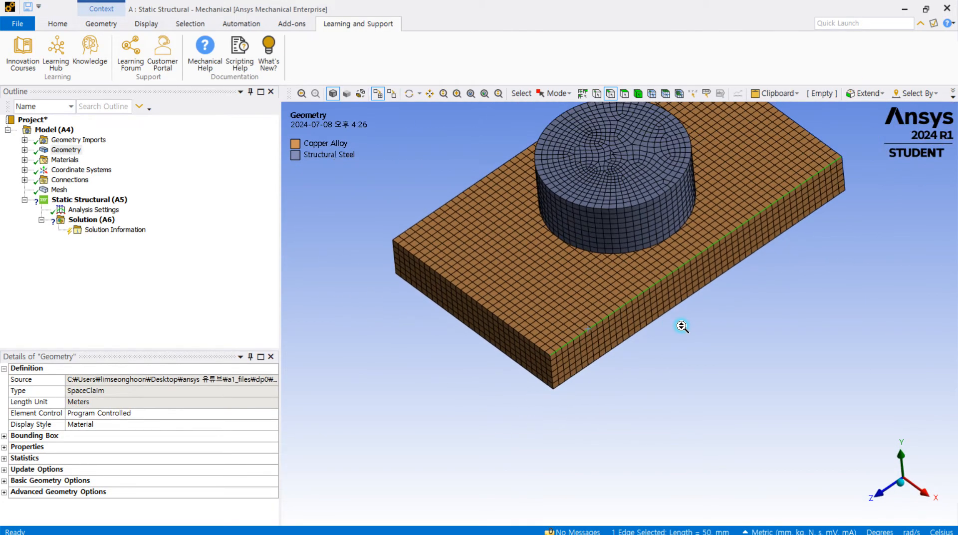
mouse_move(495, 310)
middle_mouse_down()
mouse_move(493, 298)
mouse_move(504, 305)
middle_mouse_up()
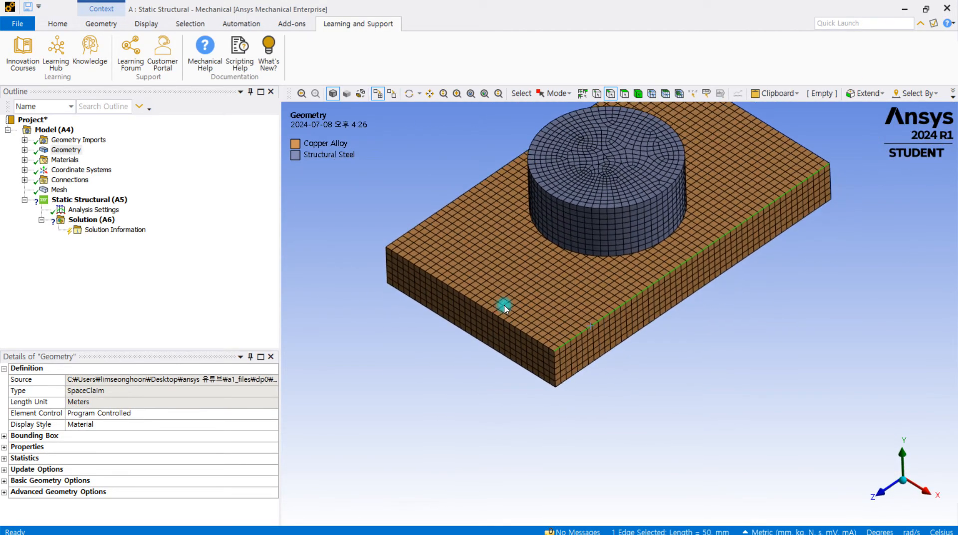
mouse_move(671, 283)
middle_mouse_down()
mouse_move(665, 265)
mouse_move(659, 272)
middle_mouse_up()
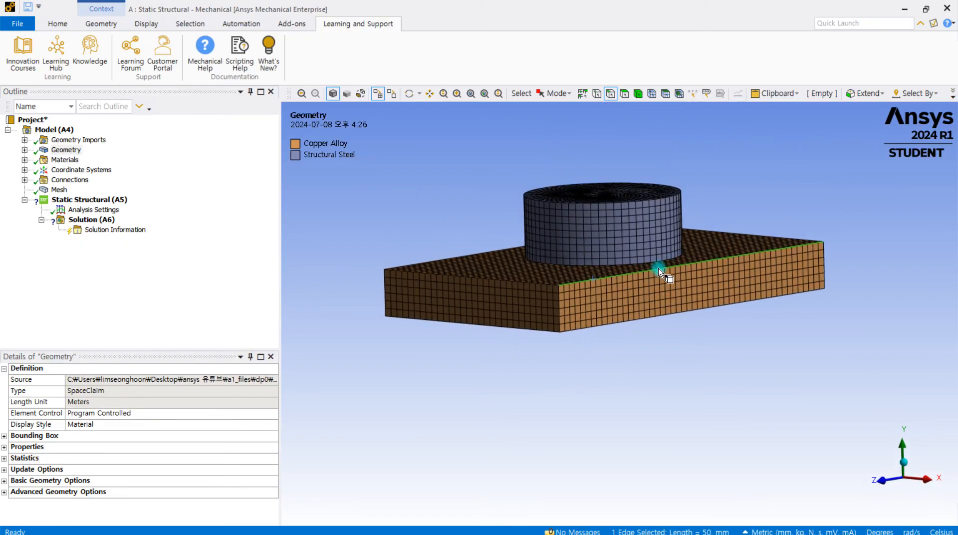
left_click(560, 315)
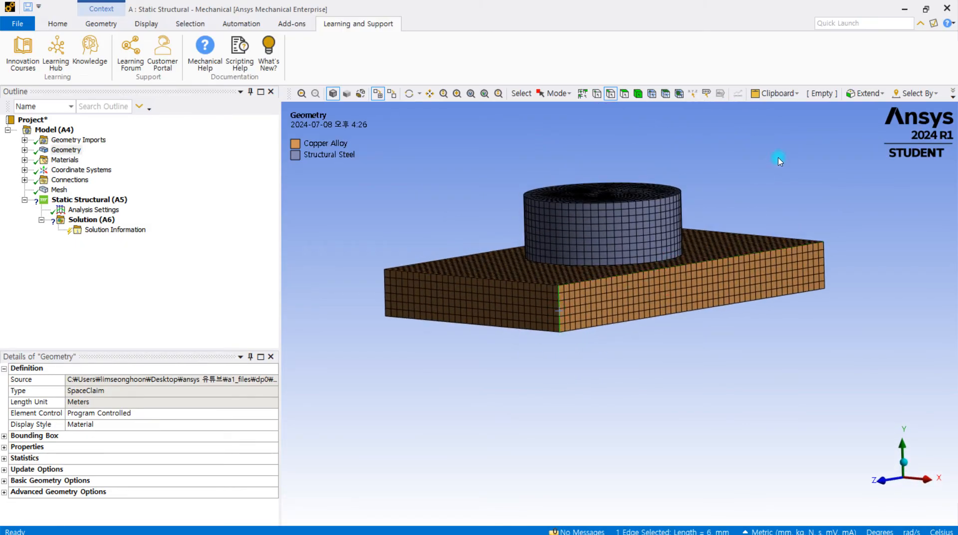
left_click(866, 94)
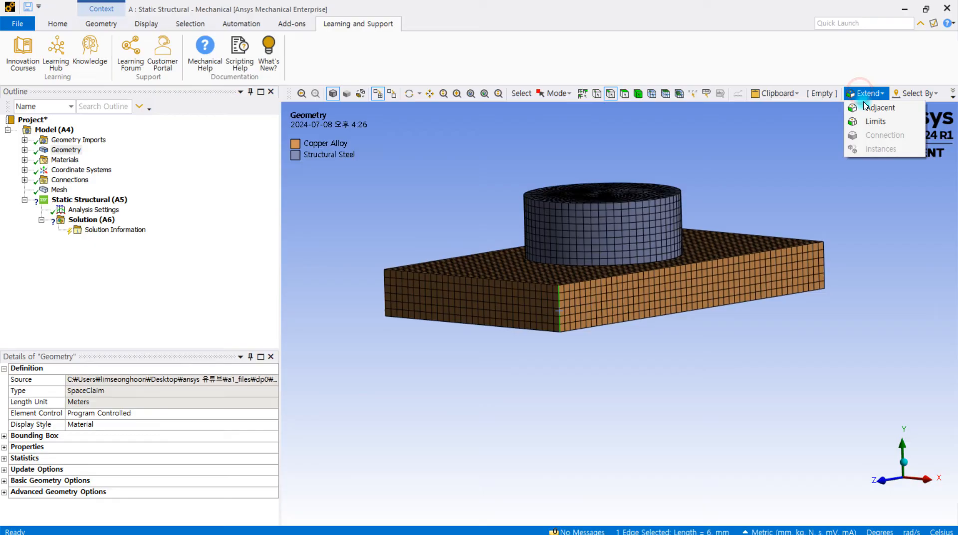
left_click(876, 125)
Select the circular edge of the cylinder's top face, extend it to adjacent edges, and clear the selection
middle_click_drag(700, 191, 677, 237)
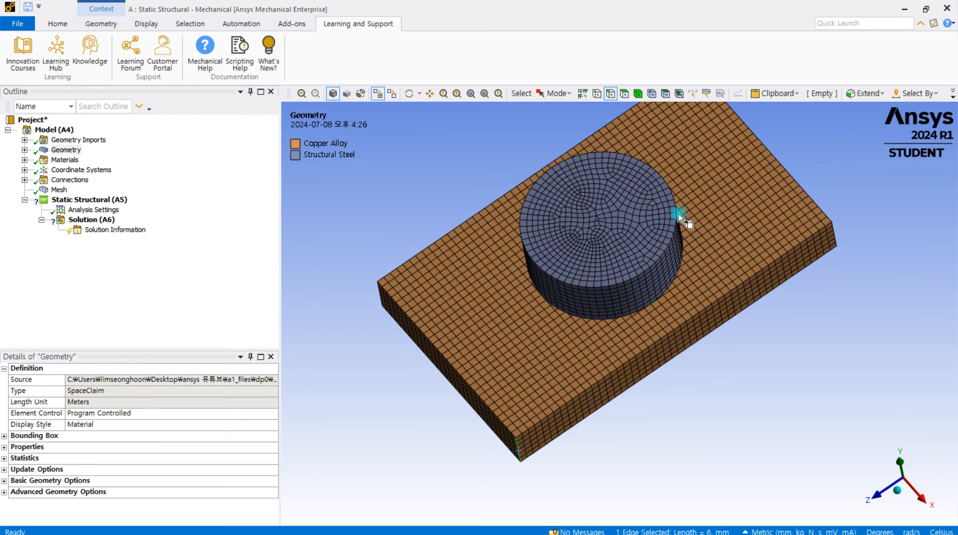
left_click(674, 222)
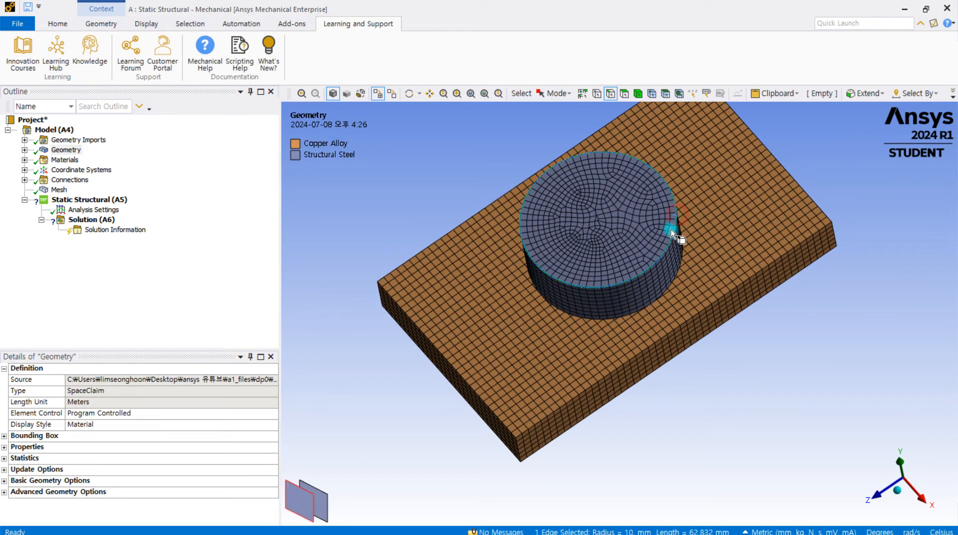
left_click(865, 93)
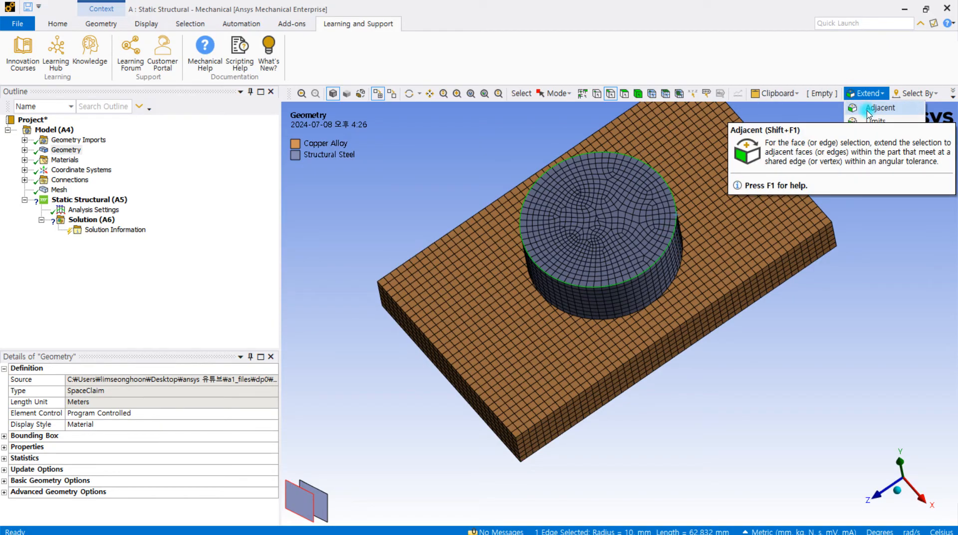
left_click(867, 111)
left_click(848, 191)
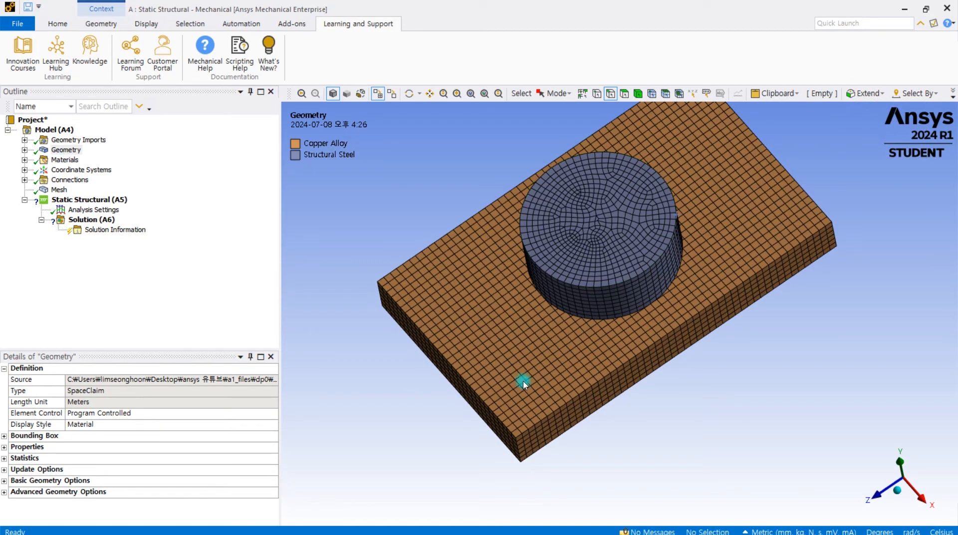
middle_click_drag(513, 424, 831, 120)
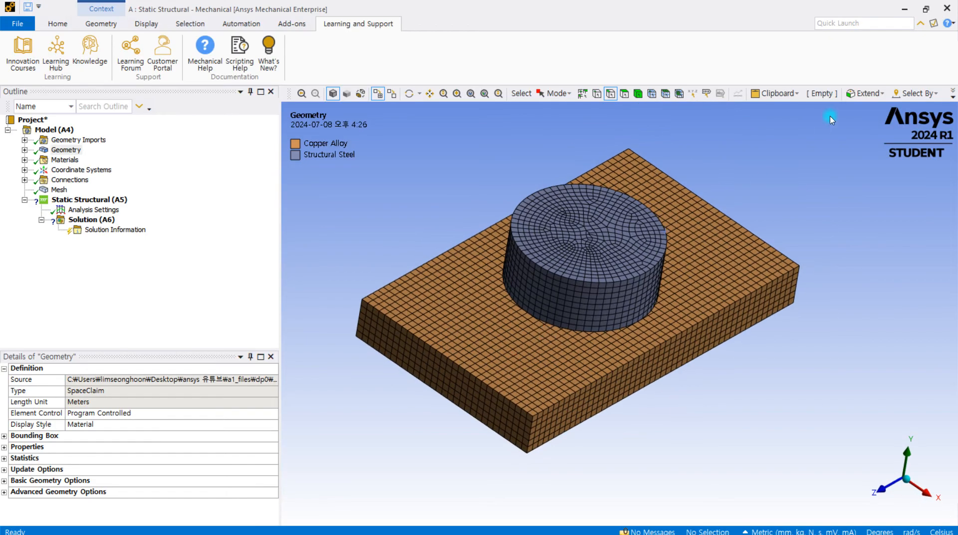
left_click(865, 91)
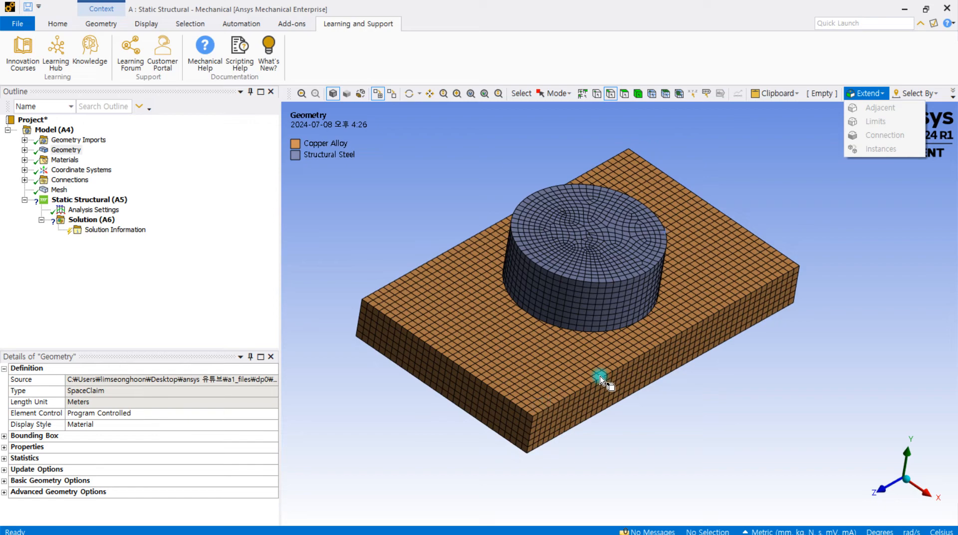
left_click(768, 93)
left_click(865, 93)
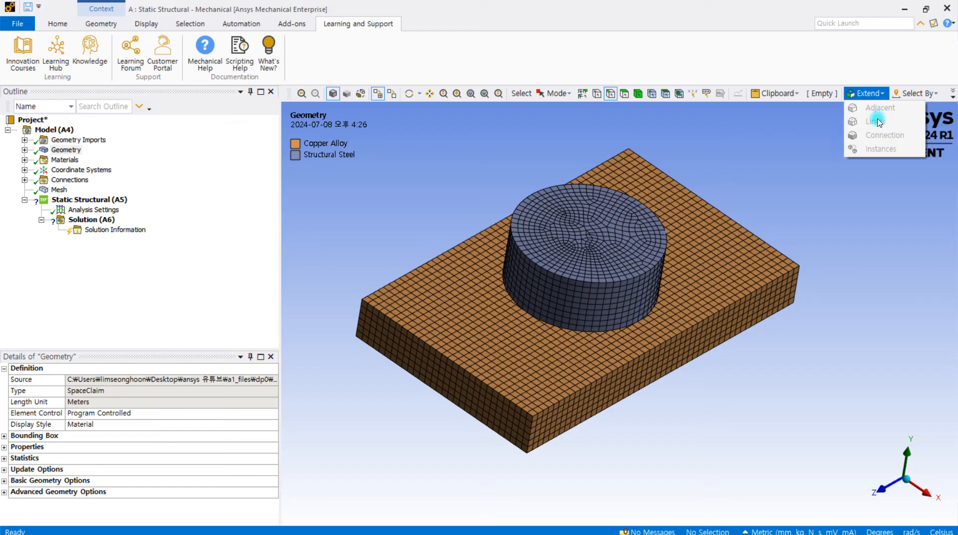
left_click(887, 97)
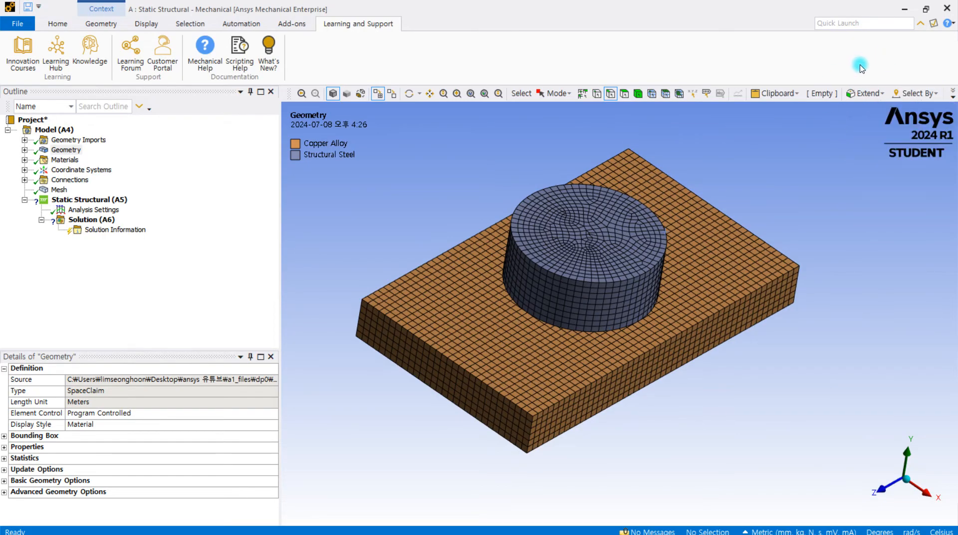
left_click(866, 96)
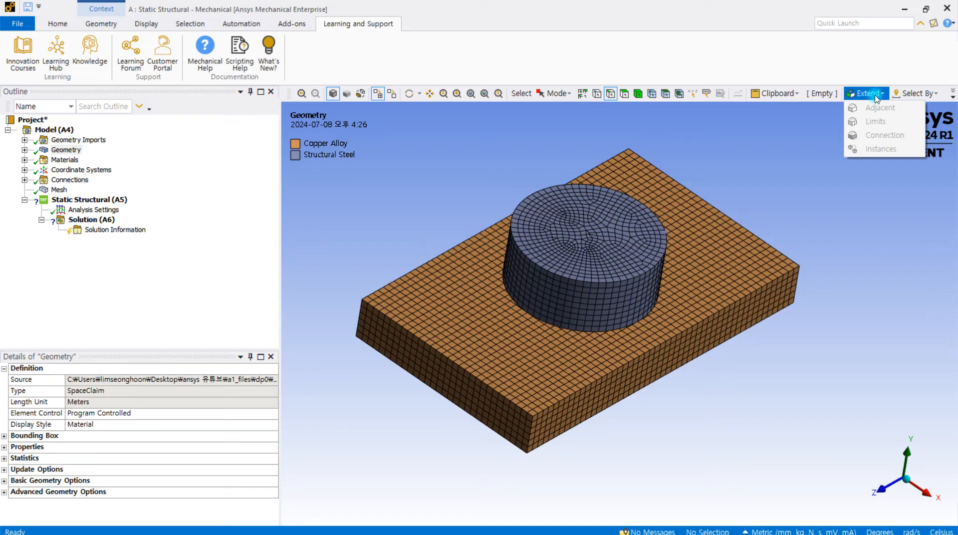
Select an upper short edge of the plate and use Select All Entities With the Same Size to add all matching edges
left_click(931, 96)
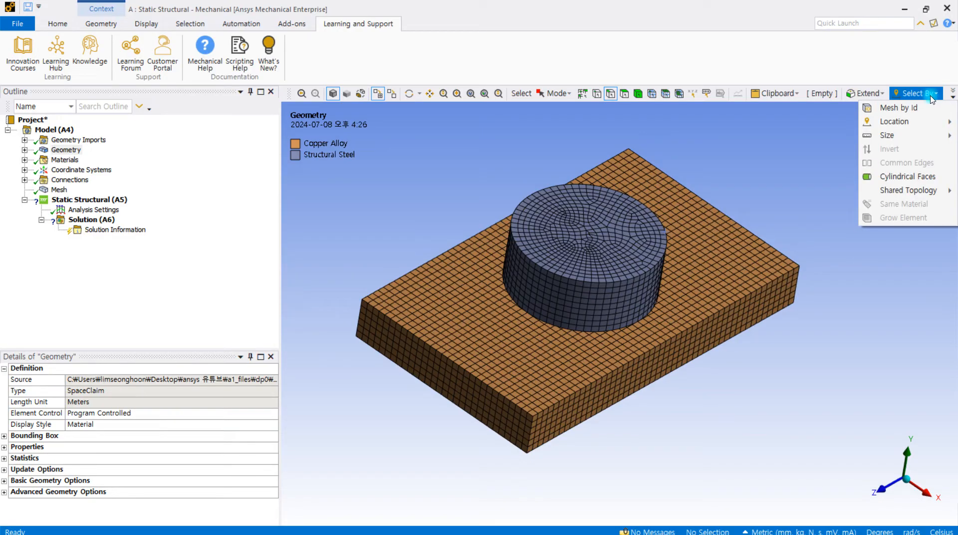
mouse_move(902, 134)
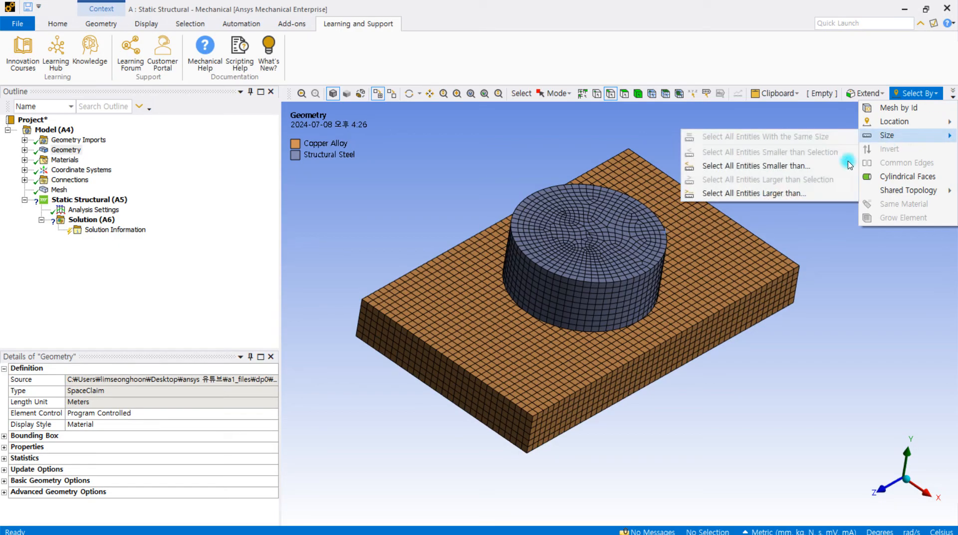
left_click(756, 238)
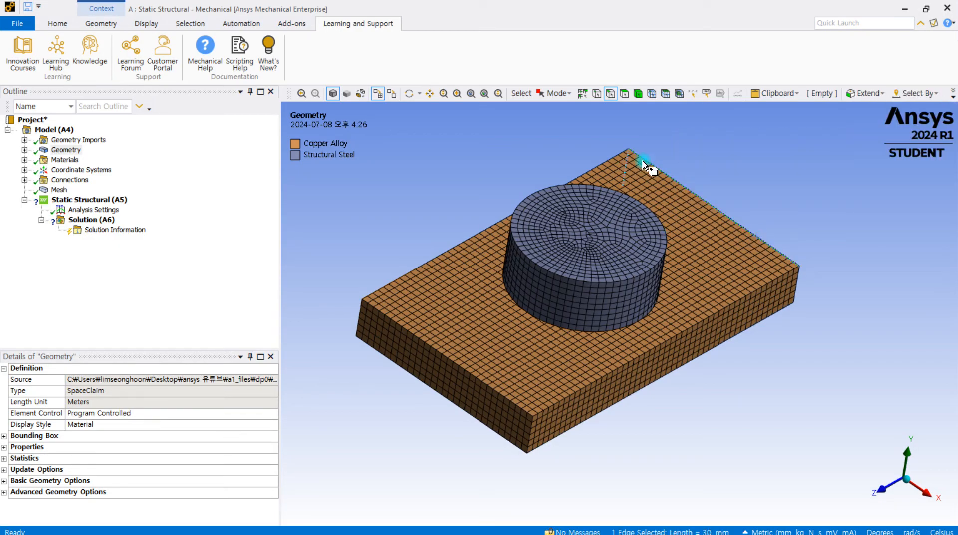
middle_click_drag(826, 164, 674, 203)
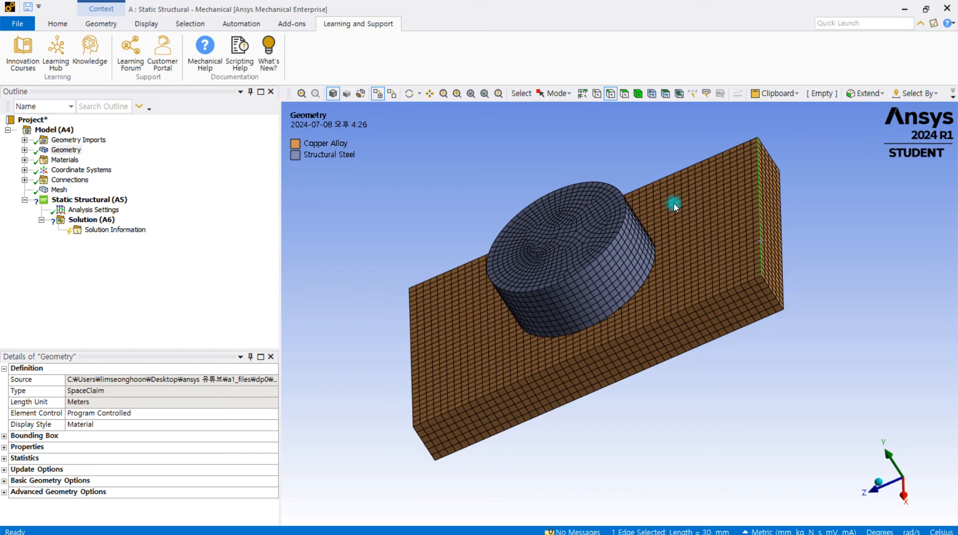
left_click(922, 93)
mouse_move(911, 138)
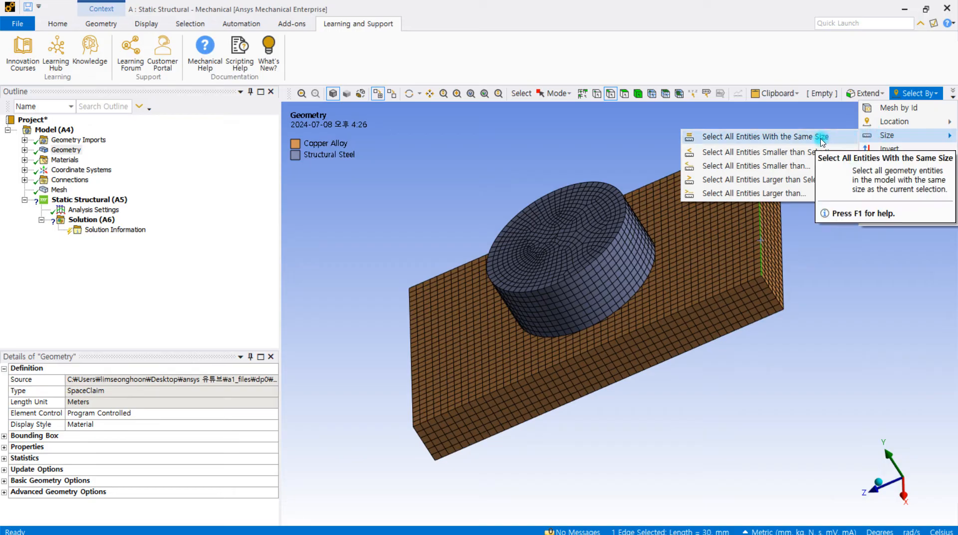
left_click(764, 141)
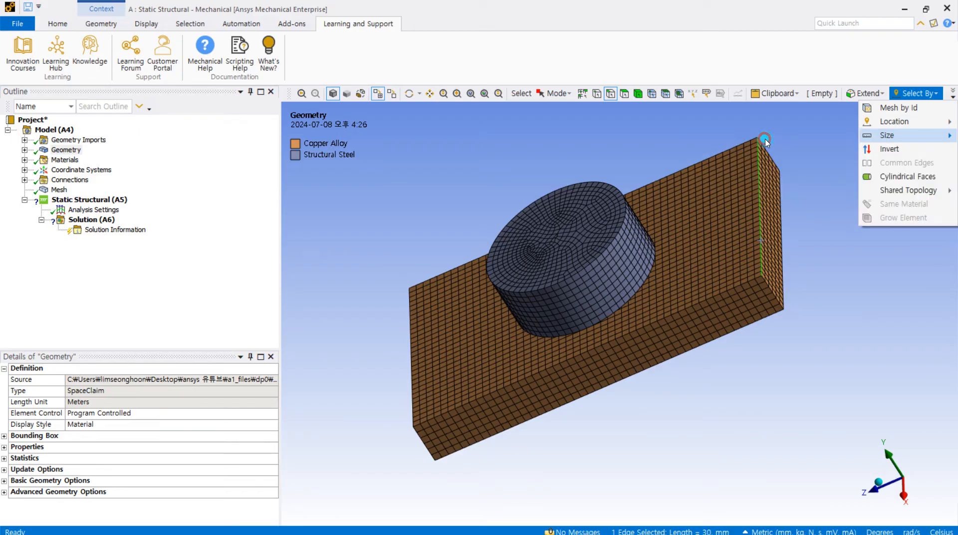
middle_click_drag(651, 277, 723, 229)
middle_click_drag(504, 361, 632, 360)
middle_click_drag(754, 250, 781, 259)
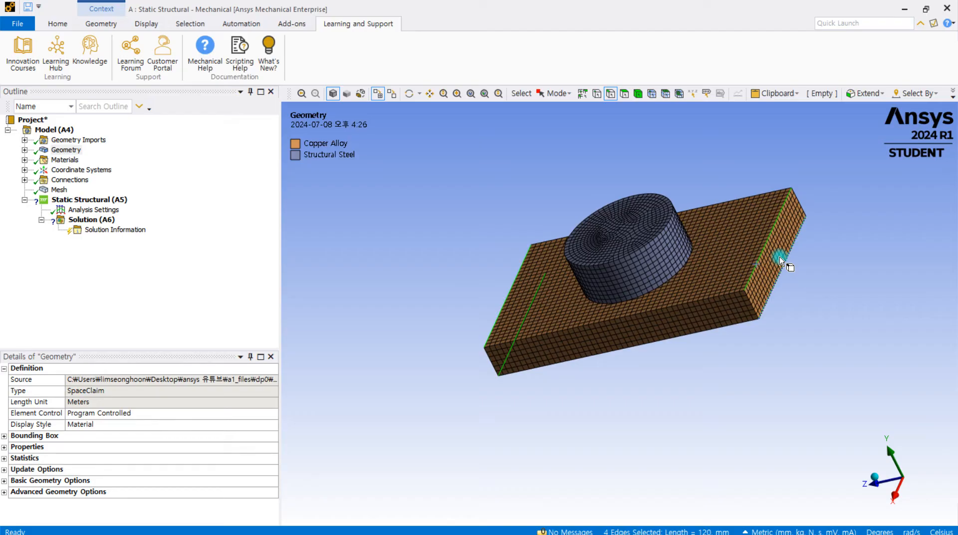
Review the location-based selection options available for the selected plate edges
left_click(937, 94)
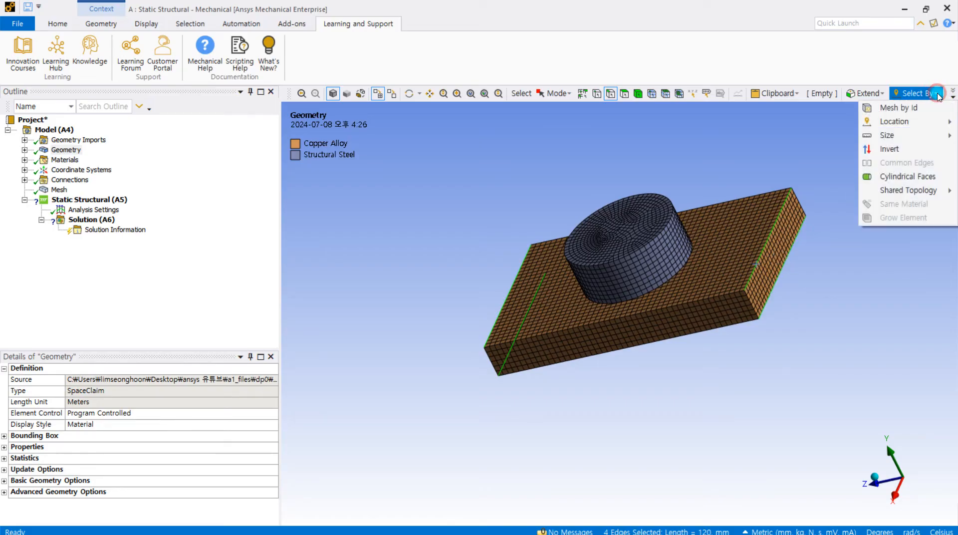
mouse_move(898, 122)
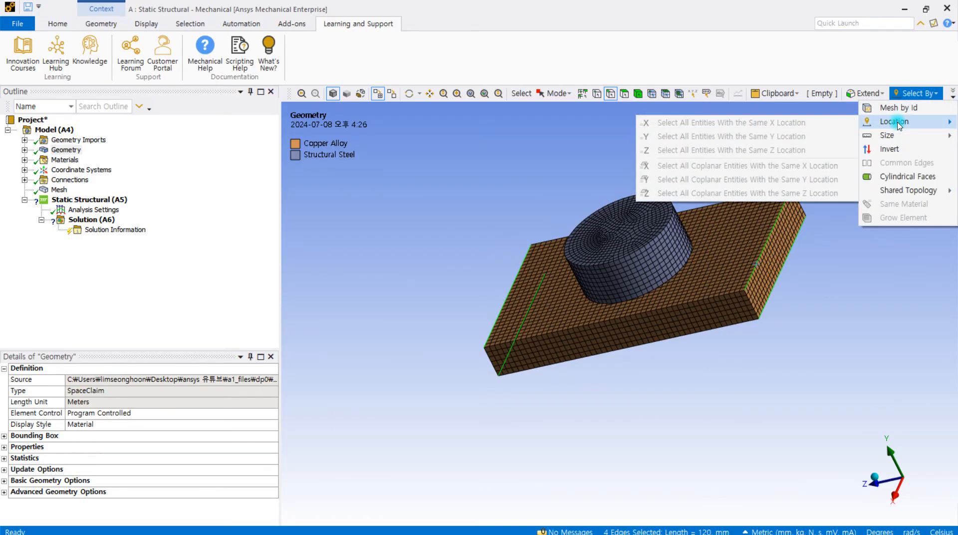
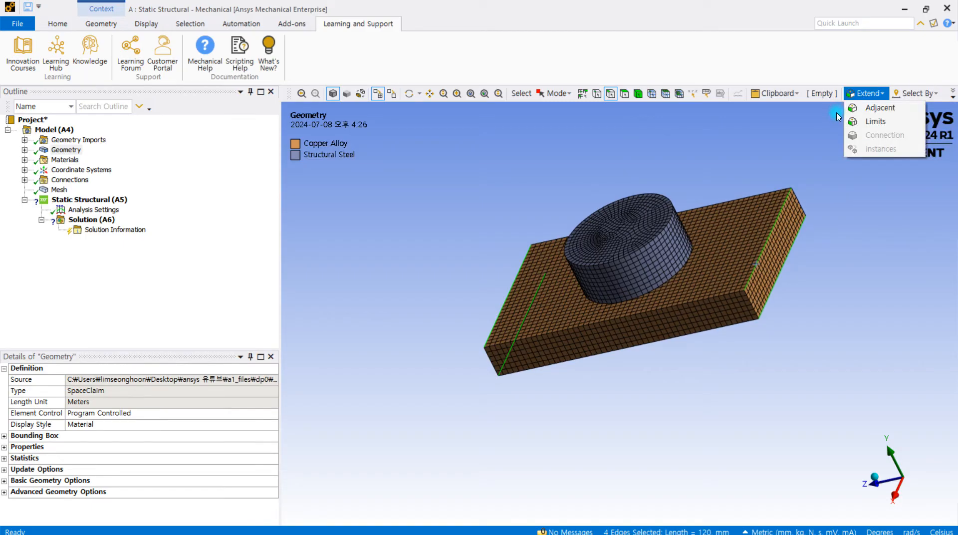
Clear the plate edge selection and review the available unit systems
left_click(496, 186)
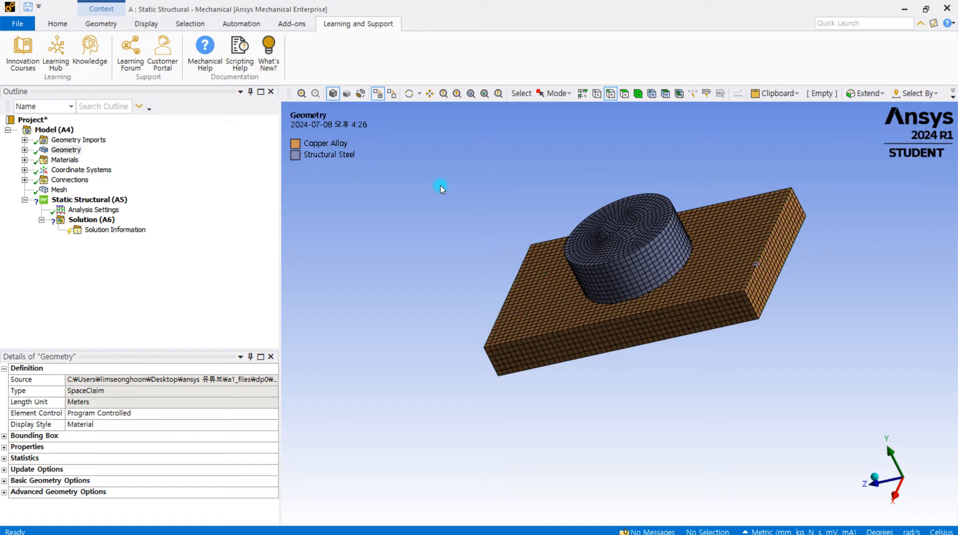
left_click(60, 25)
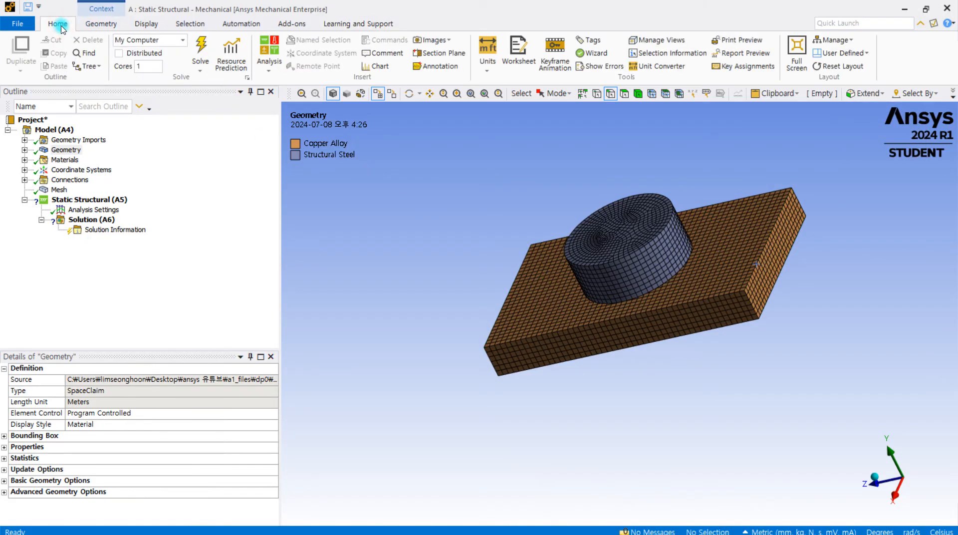
left_click(490, 65)
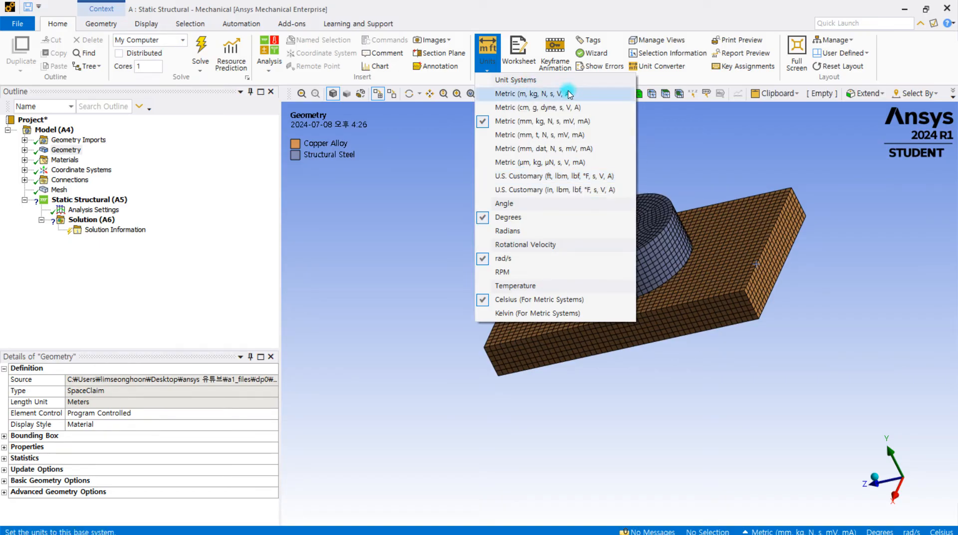
Open the Unit Converter, review the quantity types it can convert, and close it
left_click(669, 67)
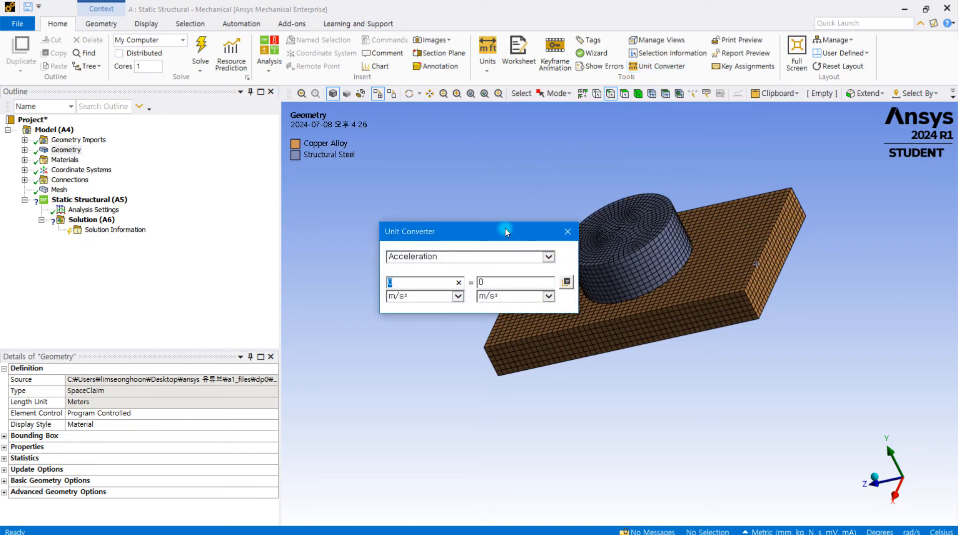
left_click_drag(512, 230, 497, 161)
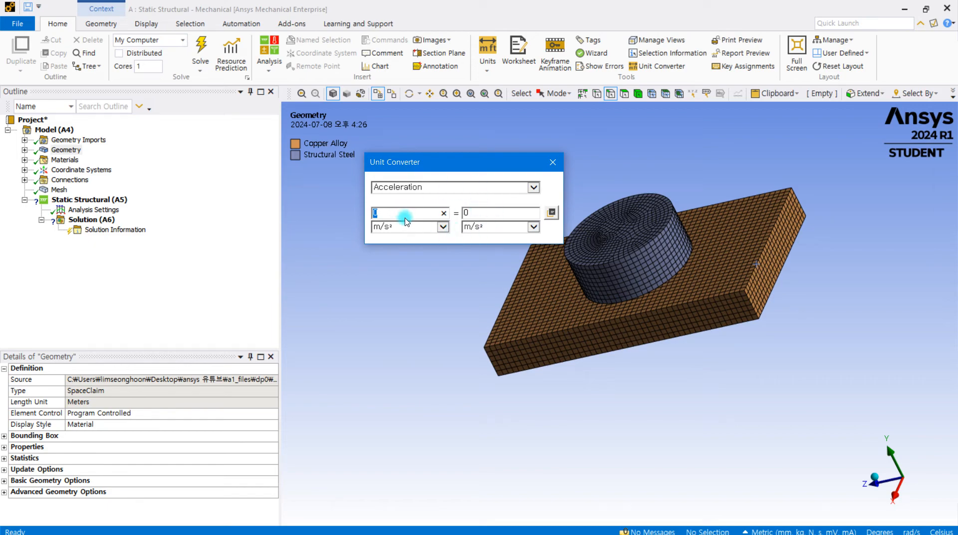
left_click(533, 187)
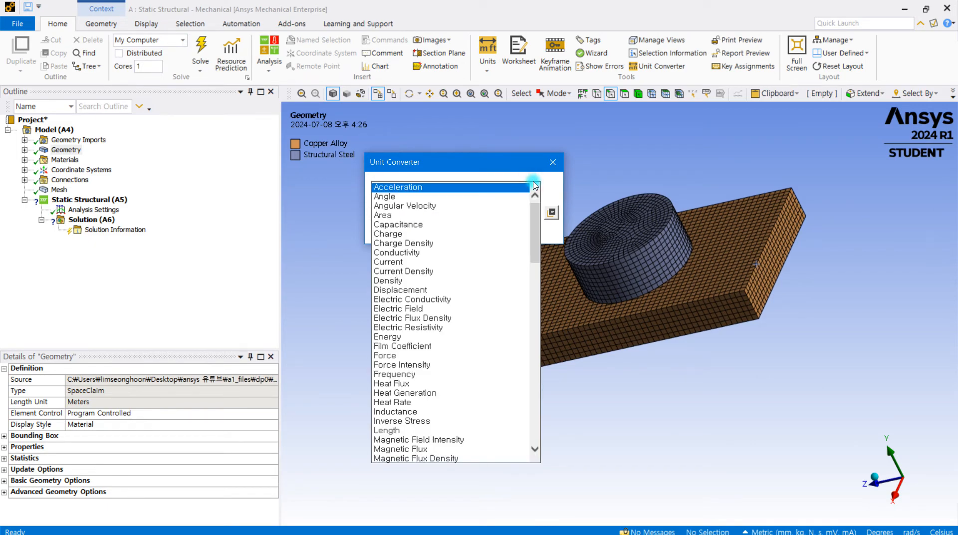
left_click(552, 181)
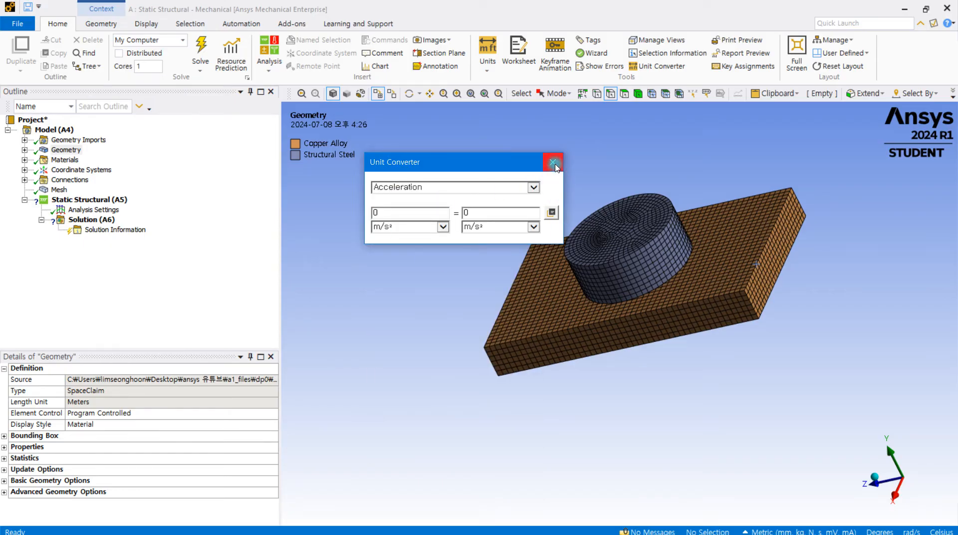
left_click(554, 163)
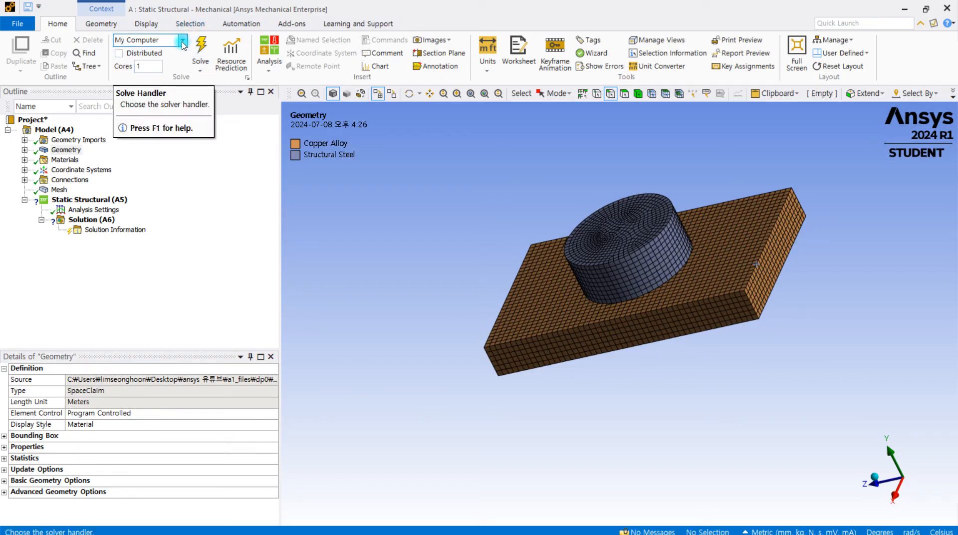
Keep My Computer as the solve handler, try the Distributed option, and set the number of solver cores to 4
left_click(187, 71)
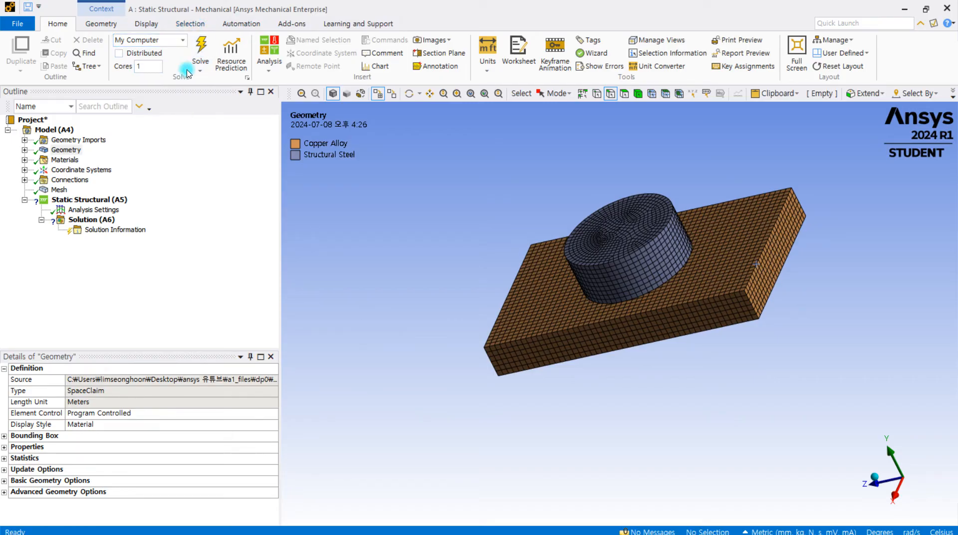
left_click(183, 42)
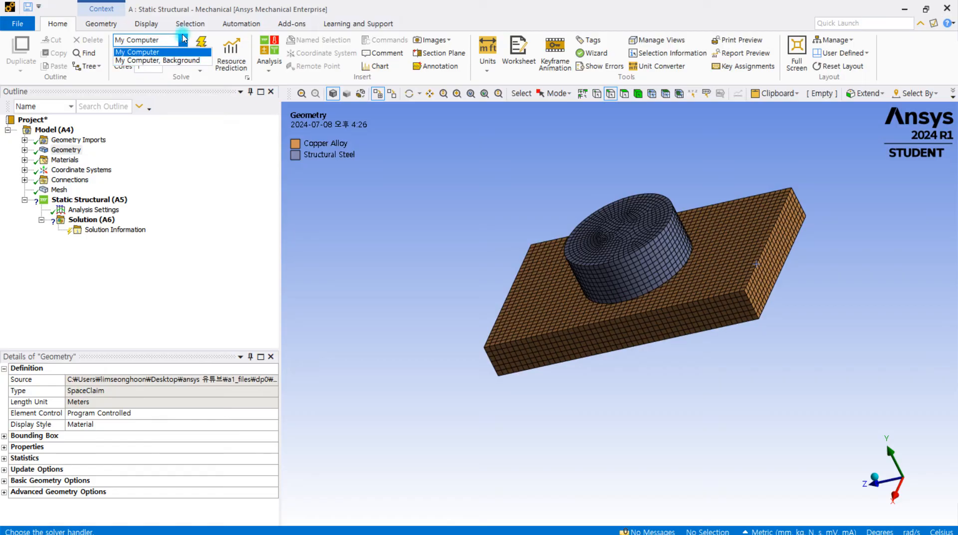
left_click(149, 52)
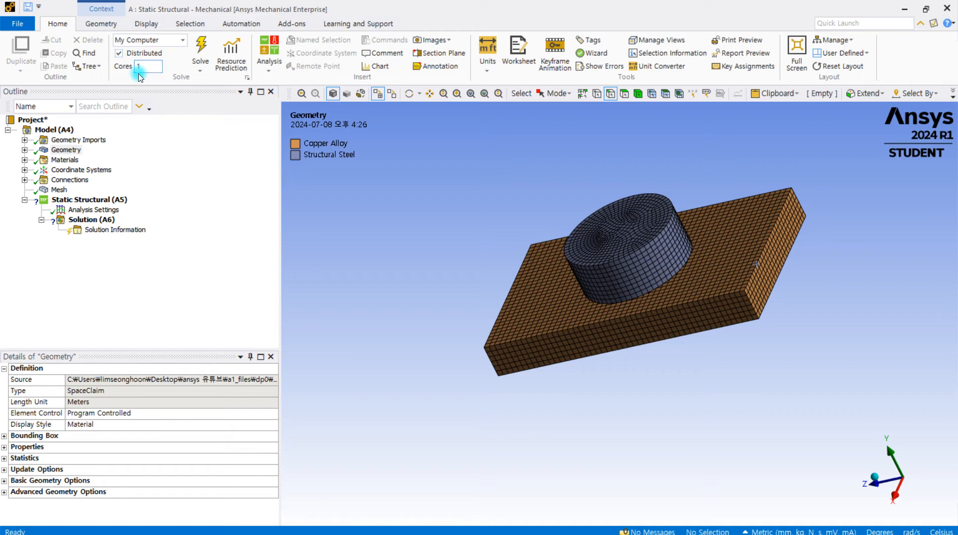
left_click(146, 66)
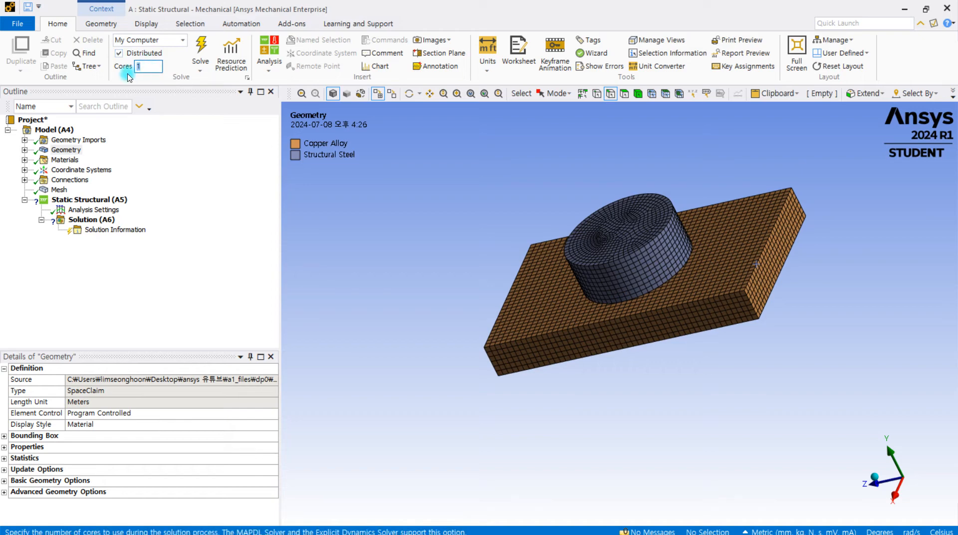
left_click(139, 68)
double_click(150, 69)
left_click(124, 58)
double_click(144, 65)
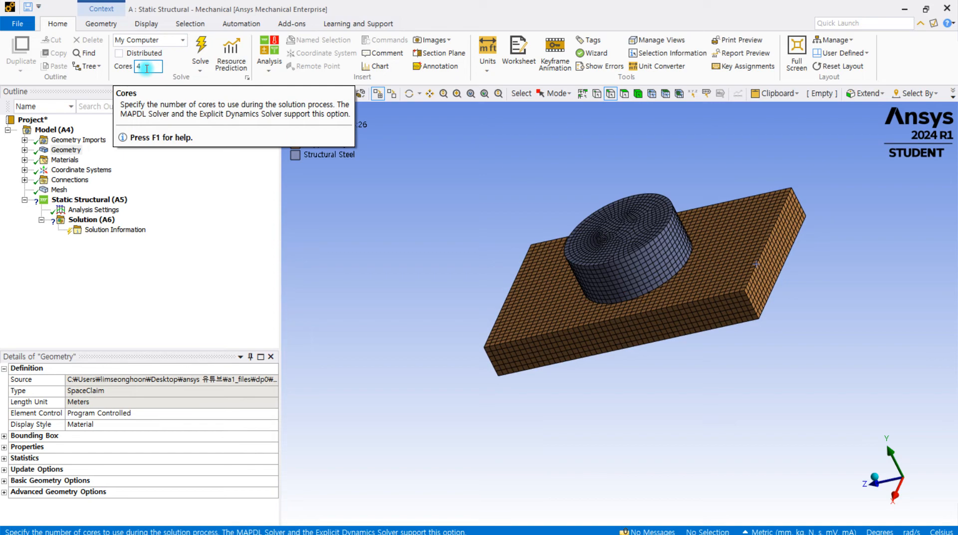
Set the number of solver cores back to 1 and leave Distributed solving off
double_click(144, 69)
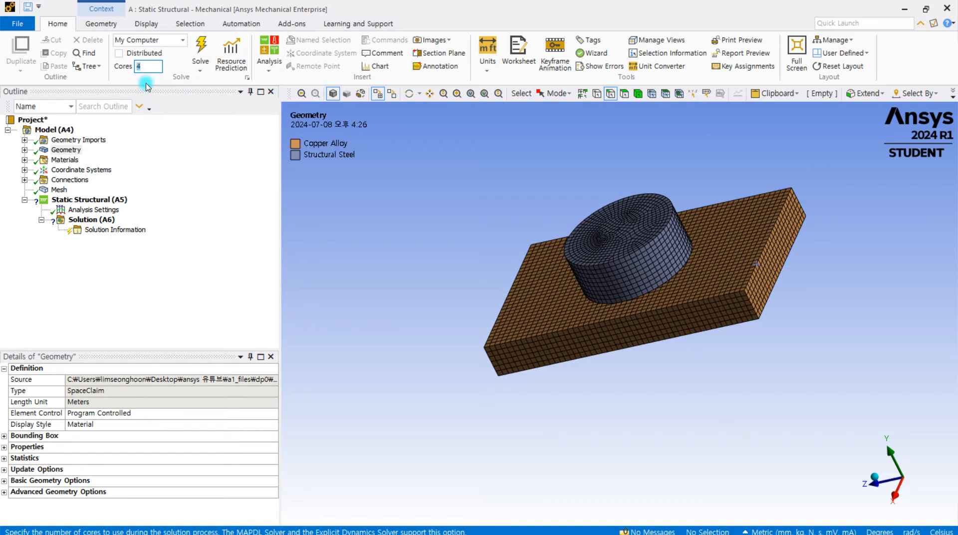
left_click(144, 54)
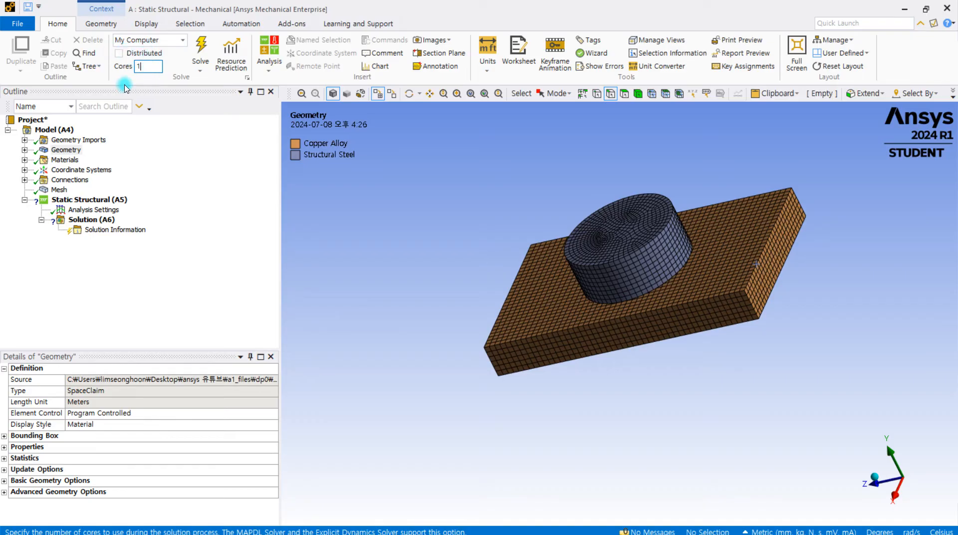
left_click(121, 54)
left_click(135, 57)
type("1")
Review the solve process settings for My Computer, including its advanced properties and queue creation, without saving changes
left_click(247, 78)
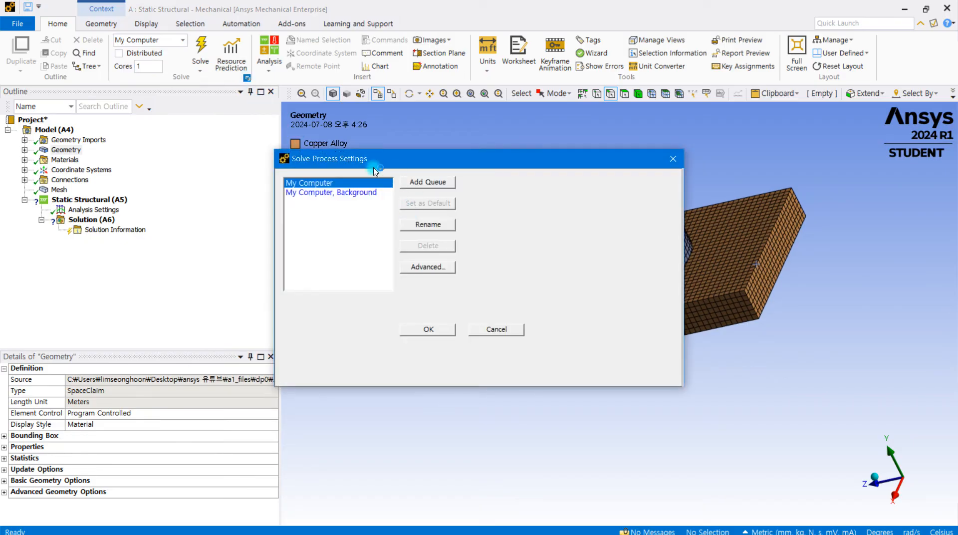
left_click_drag(419, 164, 435, 112)
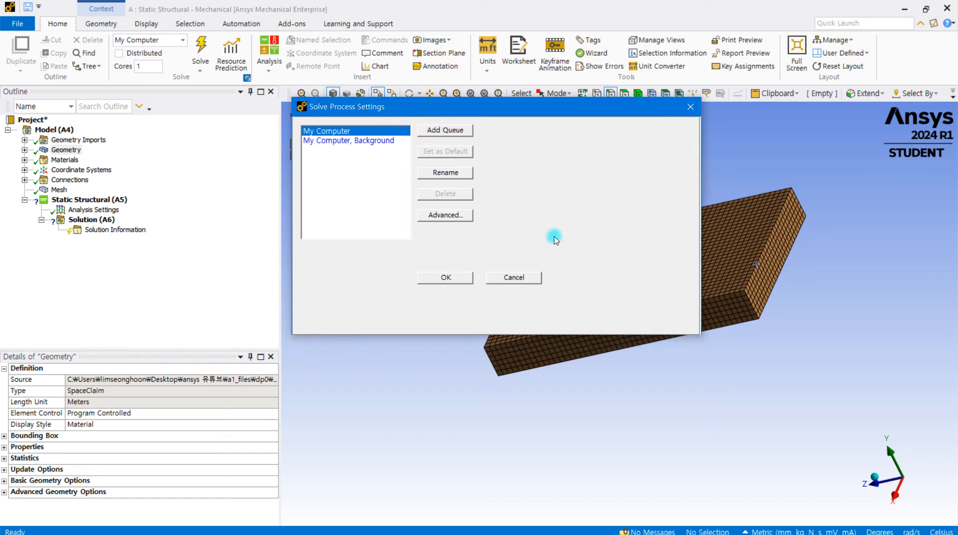
left_click(458, 215)
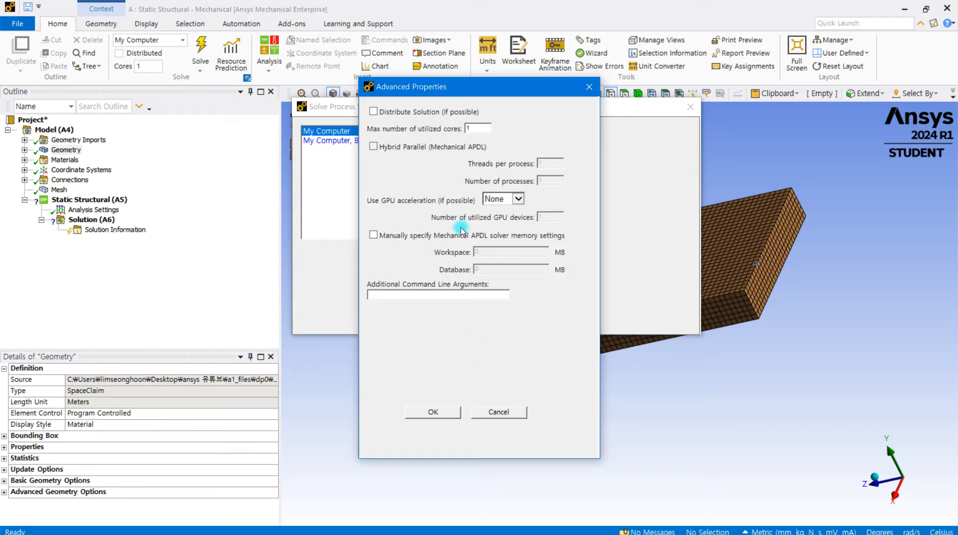
left_click(588, 88)
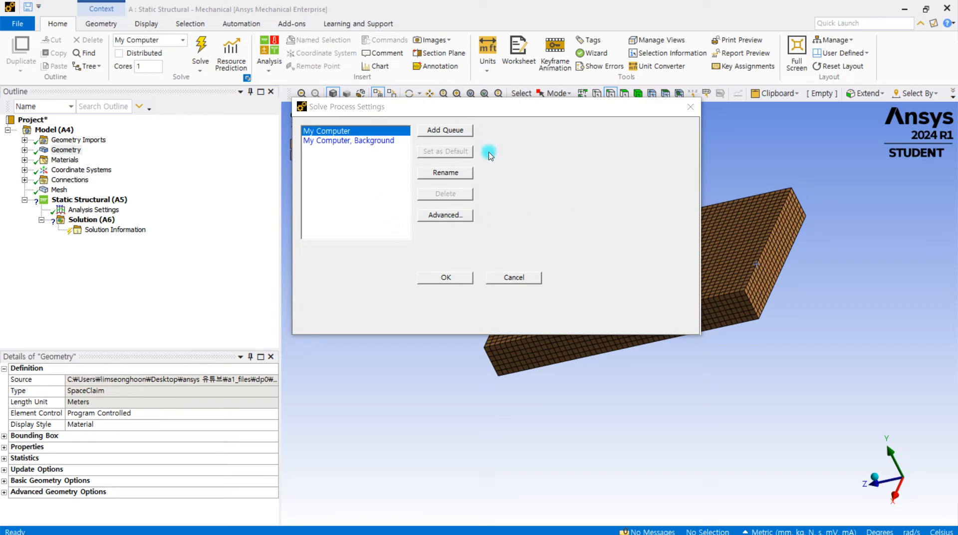
left_click(459, 132)
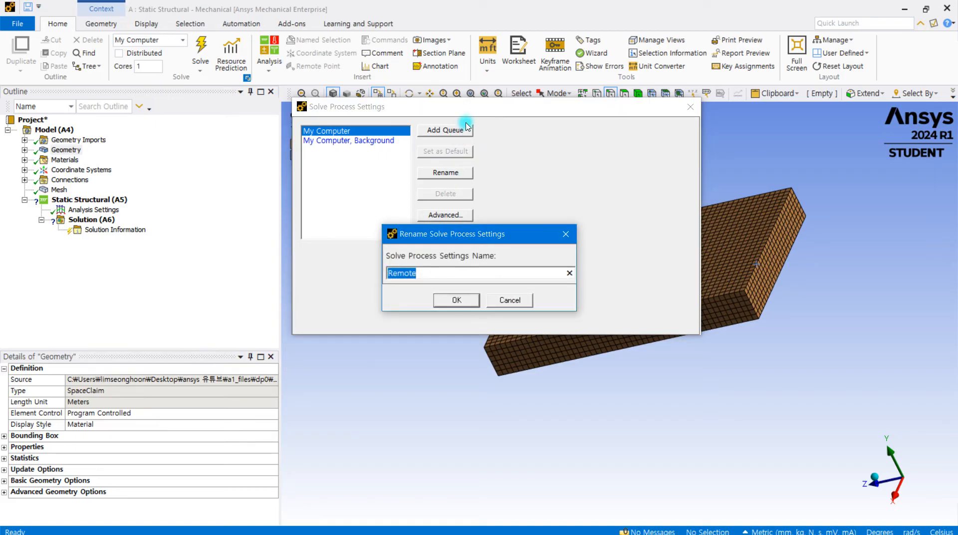
left_click(574, 236)
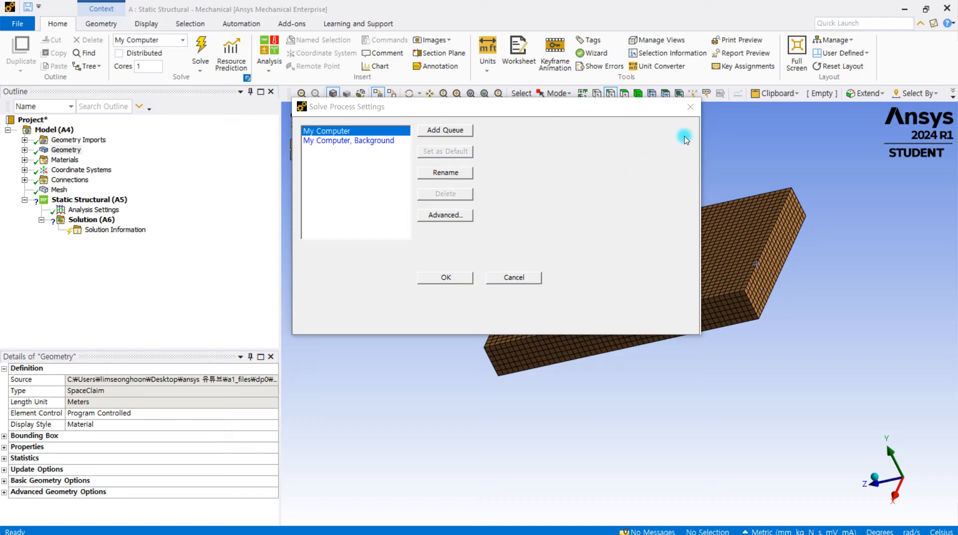
left_click(690, 107)
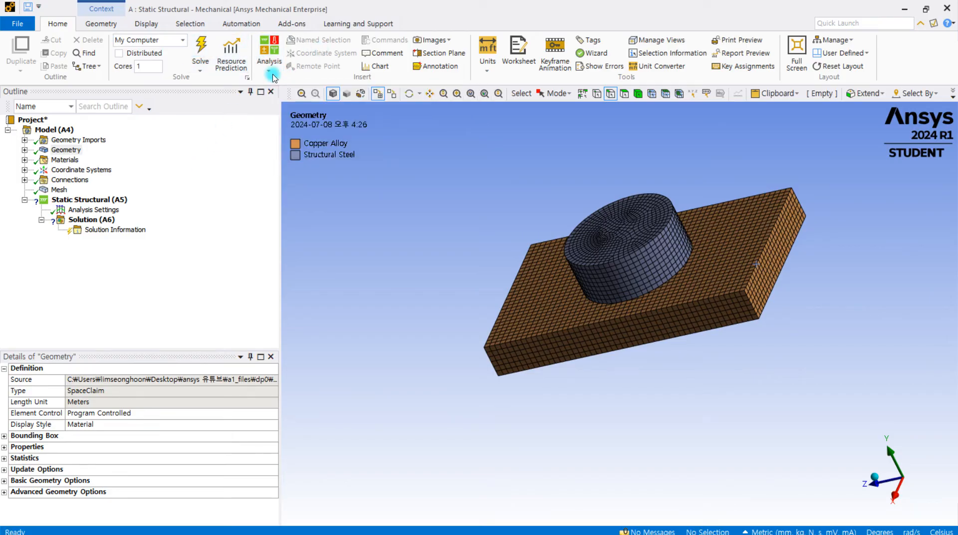
Review the analysis types that can be inserted into the model
left_click(273, 77)
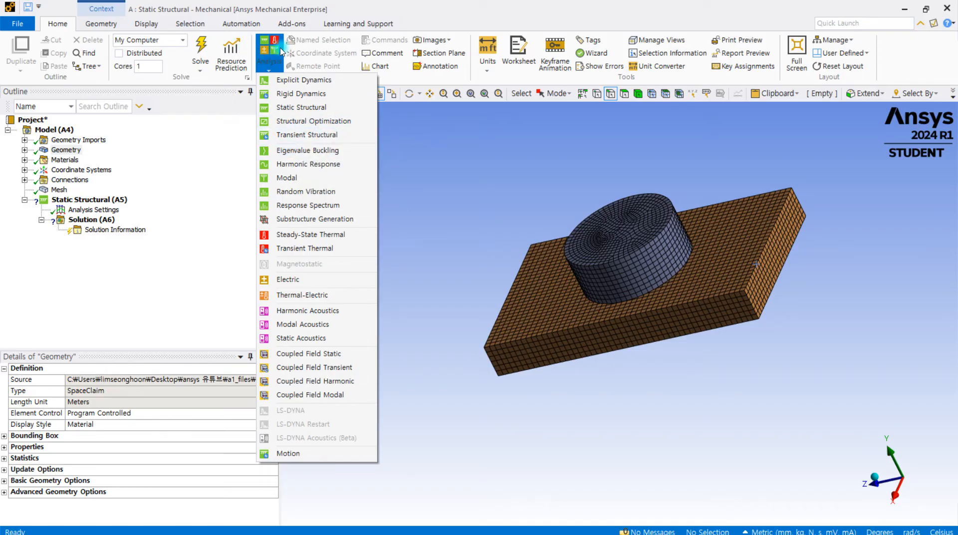
left_click(457, 184)
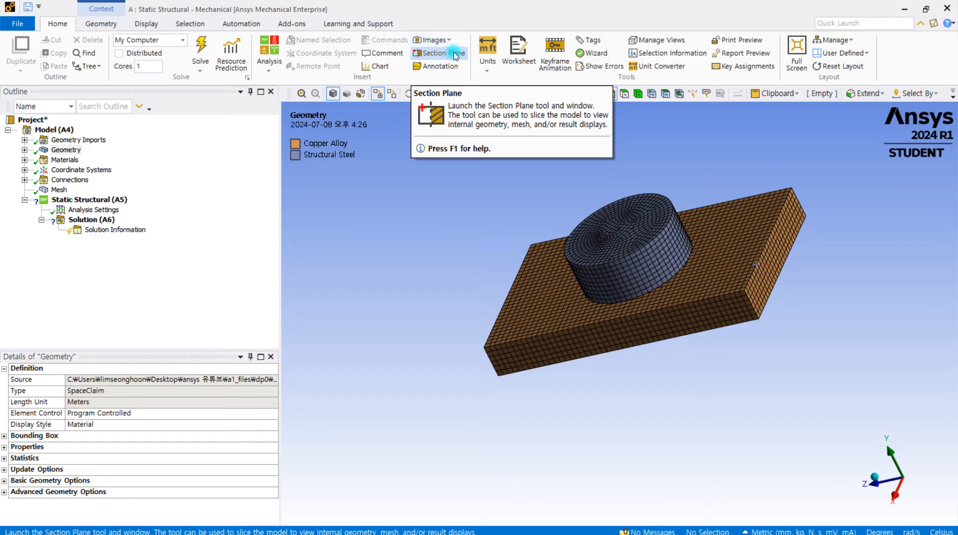
Looking along the X axis, cut a vertical section plane through the middle of the cylinder and plate to expose the internal mesh
left_click(455, 54)
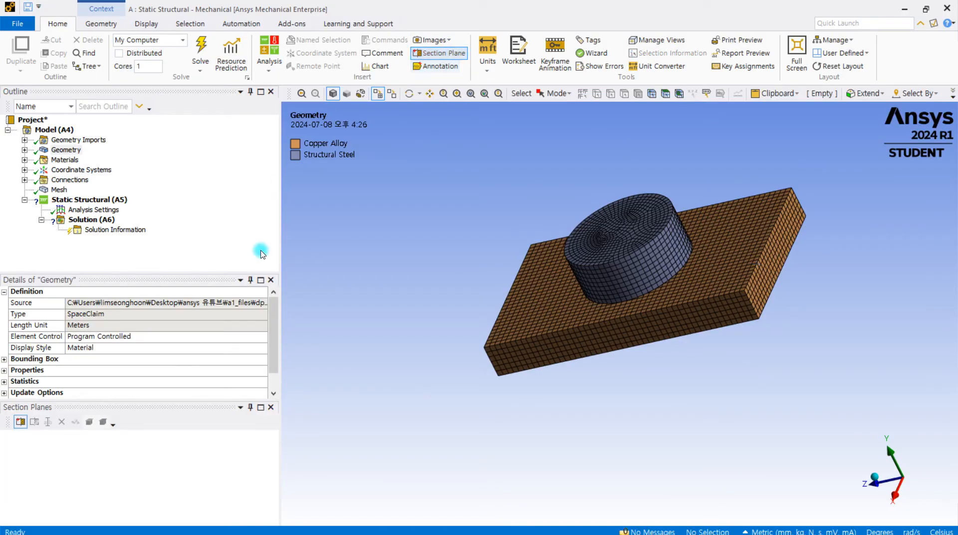
middle_click_drag(482, 318, 607, 241)
left_click(915, 475)
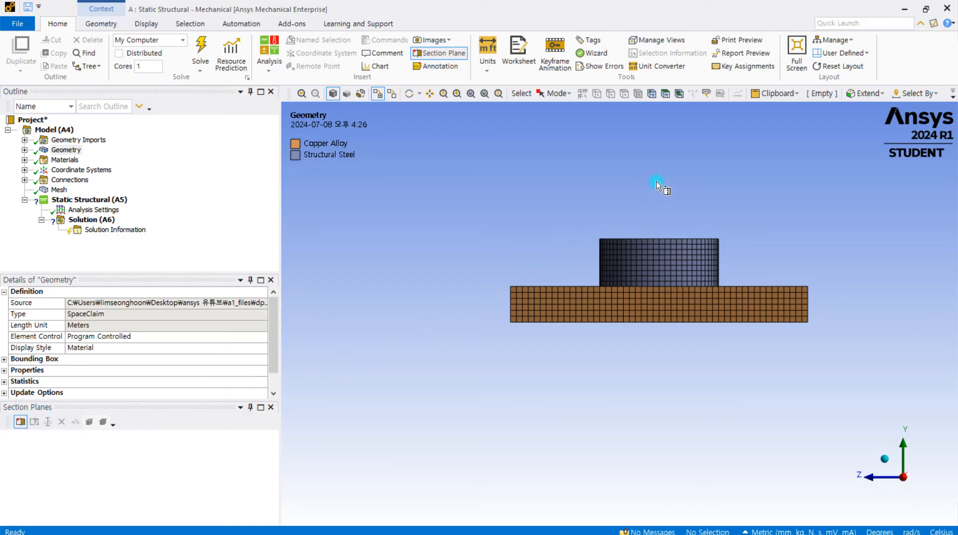
left_click_drag(656, 180, 657, 370)
middle_click_drag(631, 353, 650, 267)
scroll(650, 267, "up", 5)
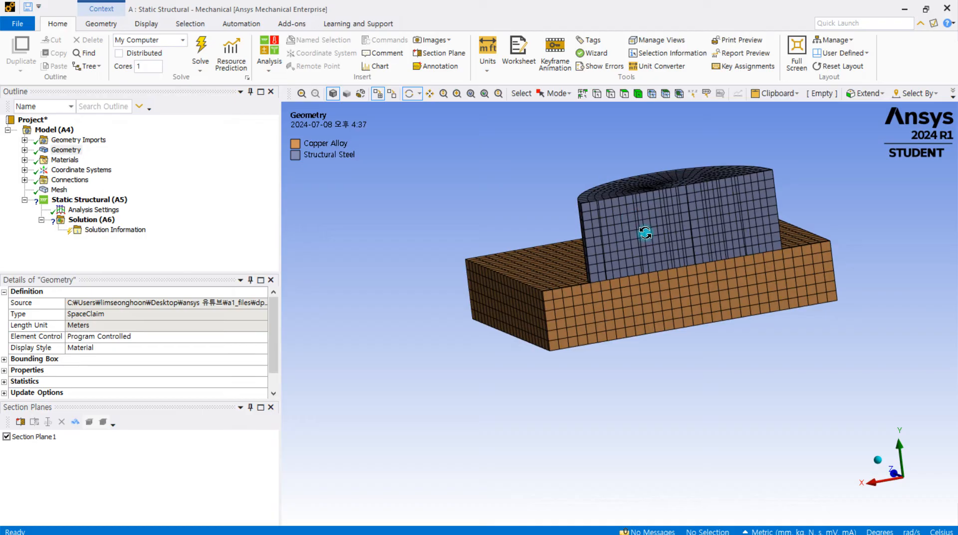
scroll(646, 227, "up", 2)
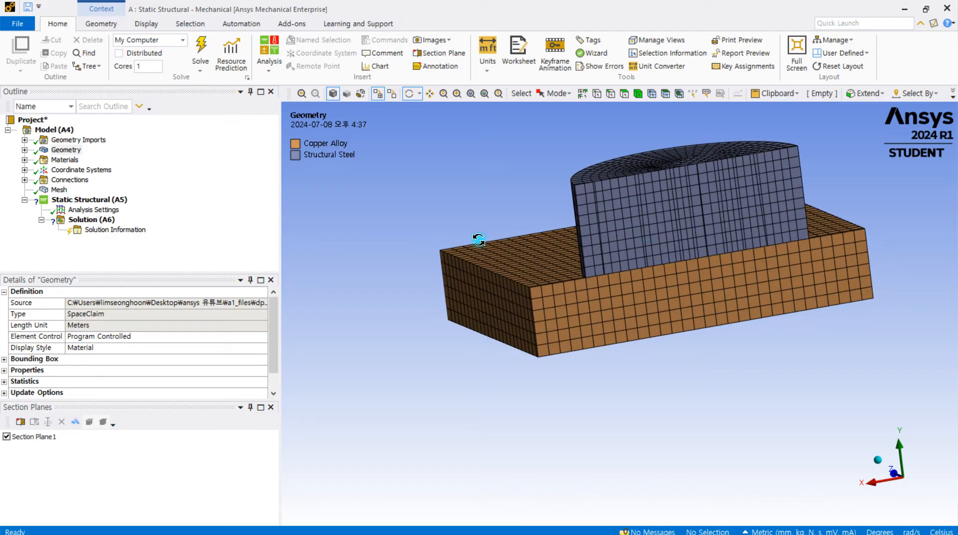
Turn off the section plane to show the whole assembly and close the section plane settings
left_click(6, 436)
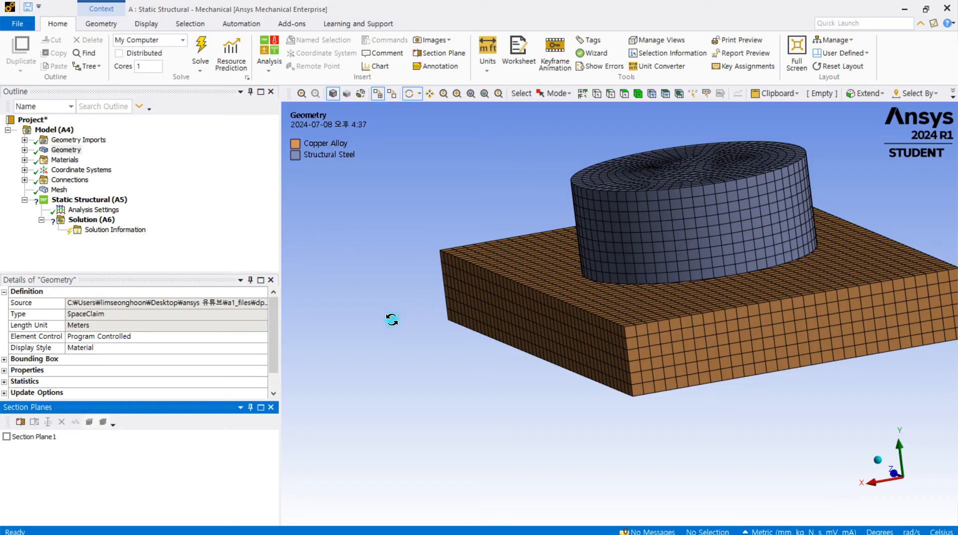
left_click(273, 408)
left_click_drag(408, 282, 551, 192)
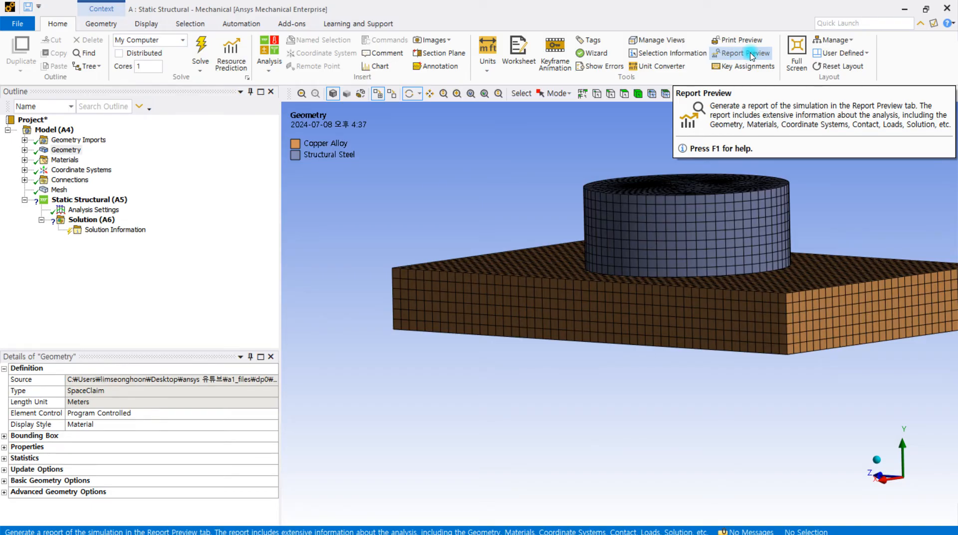
Generate the simulation's report preview and examine its geometry tables and the Copper Alloy and Structural Steel material data
left_click(752, 56)
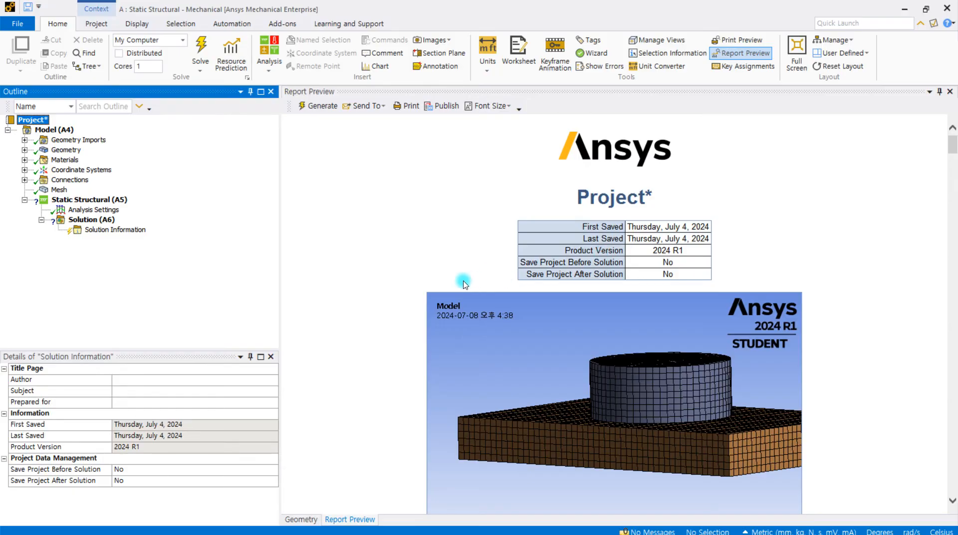
scroll(517, 272, "down", 10)
scroll(538, 250, "down", 15)
scroll(538, 286, "down", 20)
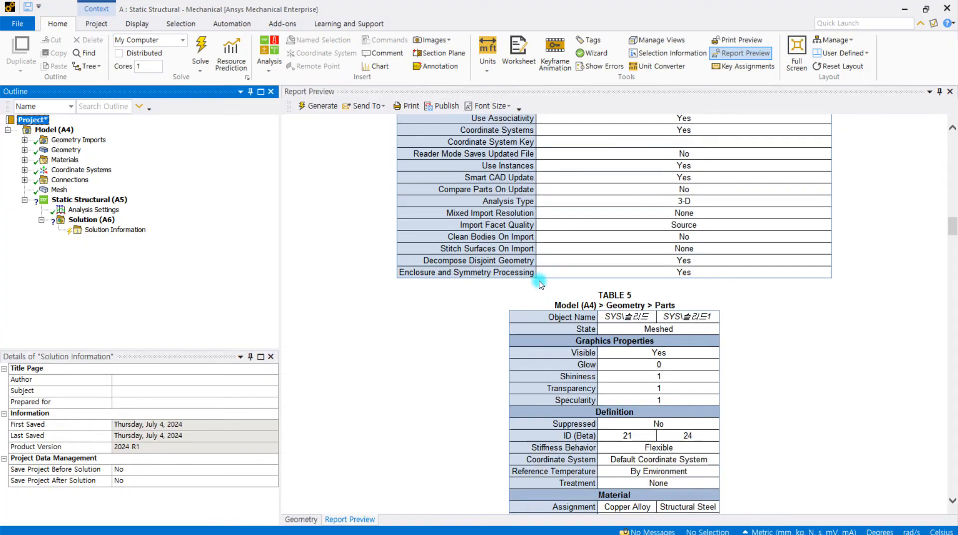
scroll(548, 281, "down", 20)
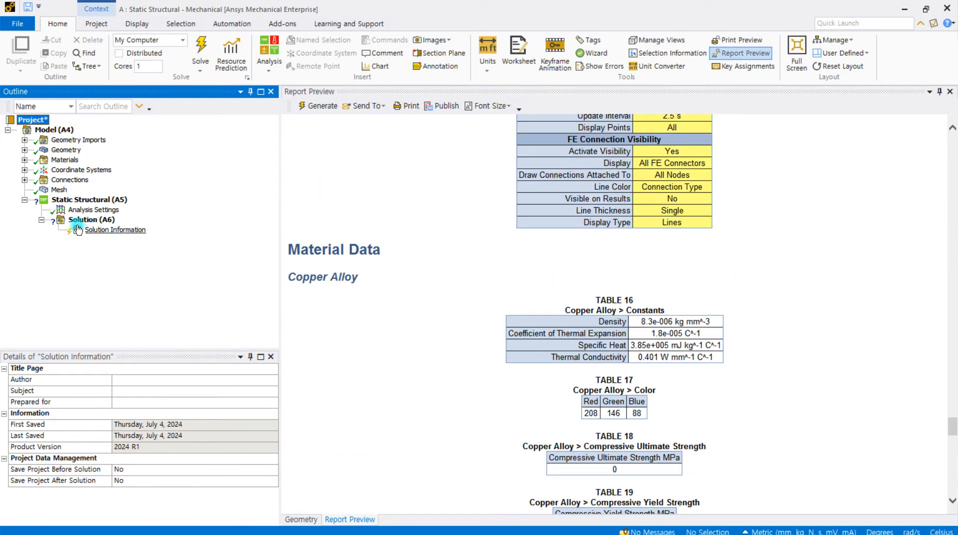
scroll(649, 288, "down", 5)
scroll(651, 287, "up", 8)
scroll(655, 285, "down", 8)
scroll(655, 286, "down", 4)
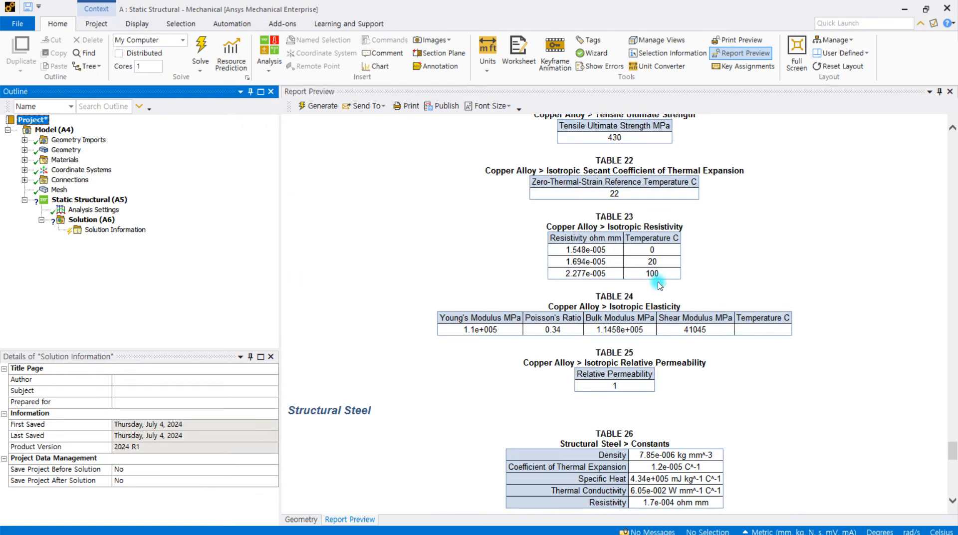
scroll(671, 287, "down", 5)
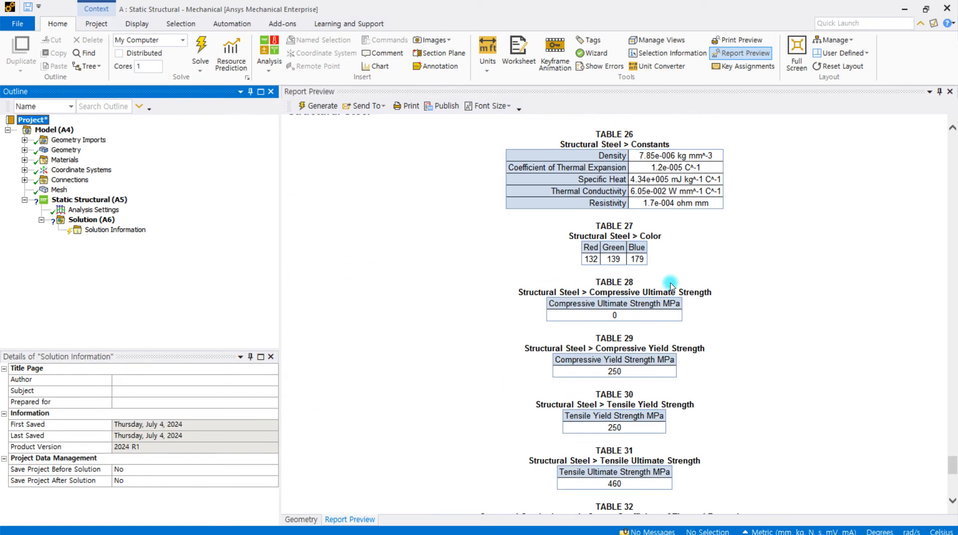
Examine the remaining Structural Steel tables, the Solution Information table and the Copper Alloy material data in the report, and close the report preview
scroll(671, 287, "down", 6)
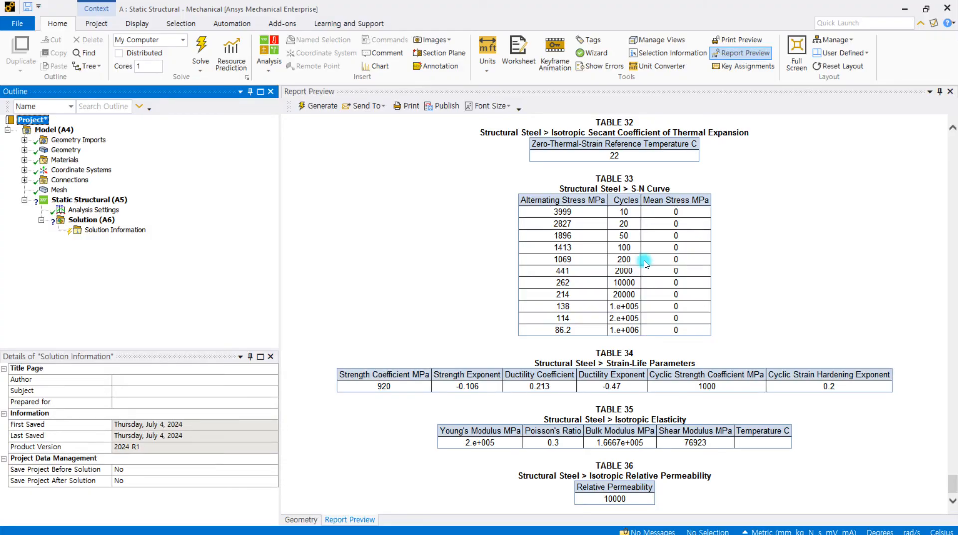
scroll(645, 264, "up", 5)
scroll(644, 259, "up", 7)
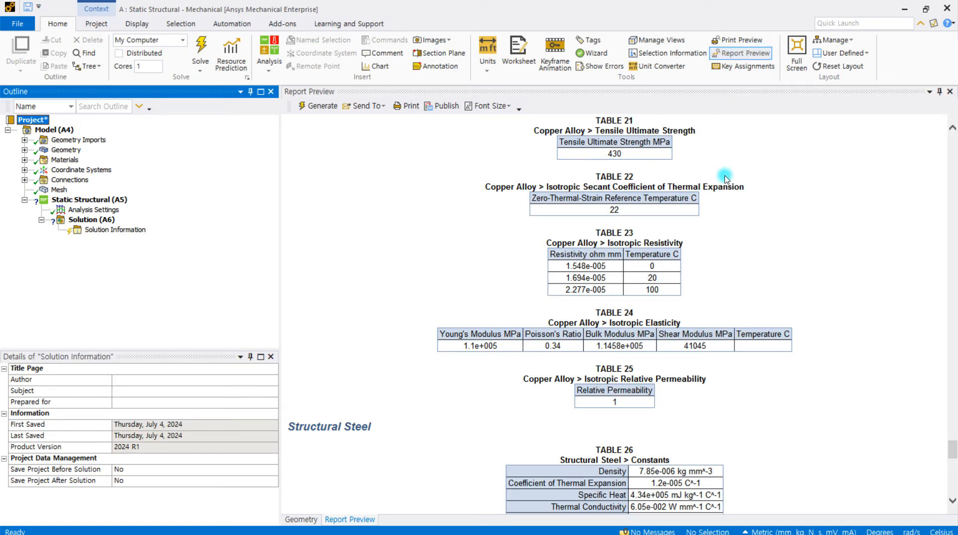
scroll(723, 173, "up", 7)
scroll(673, 359, "down", 3)
scroll(672, 358, "up", 6)
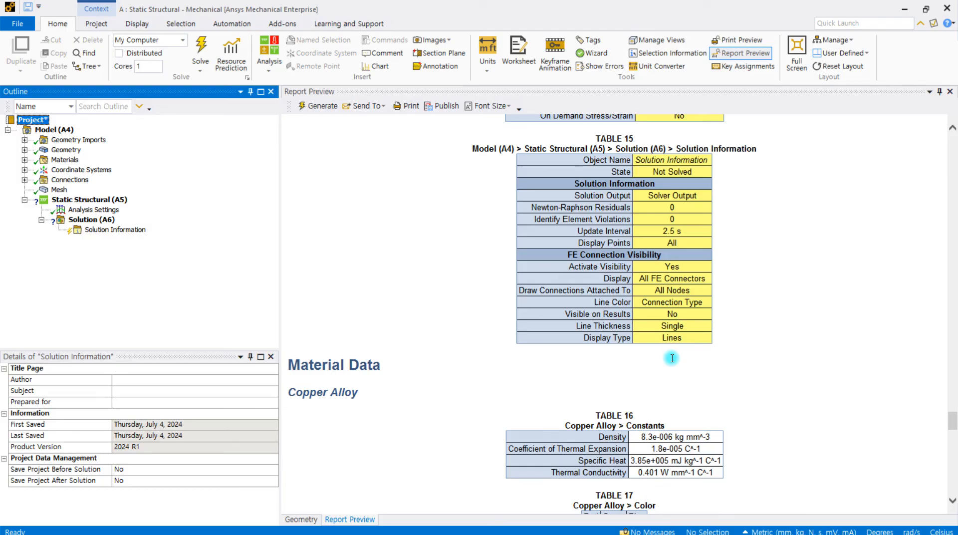
scroll(672, 358, "down", 4)
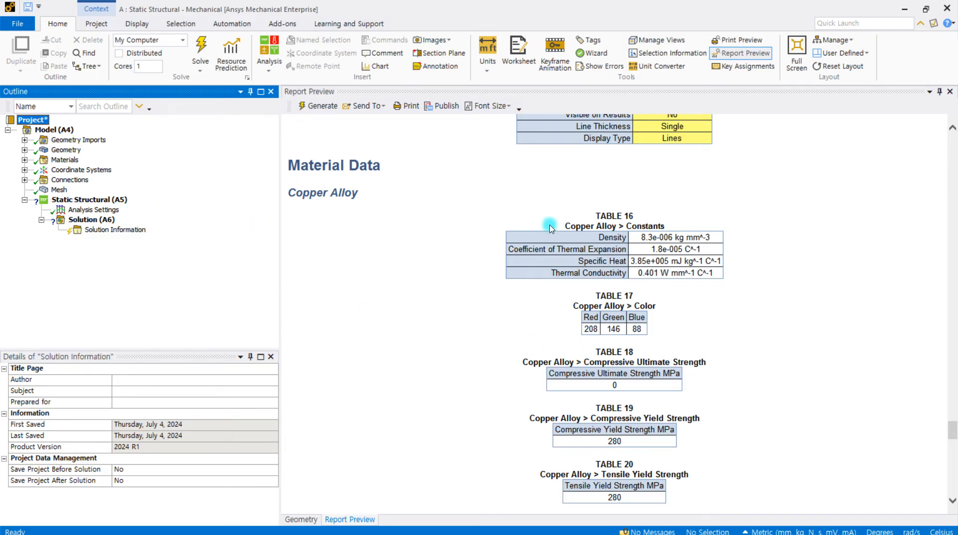
scroll(550, 228, "down", 4)
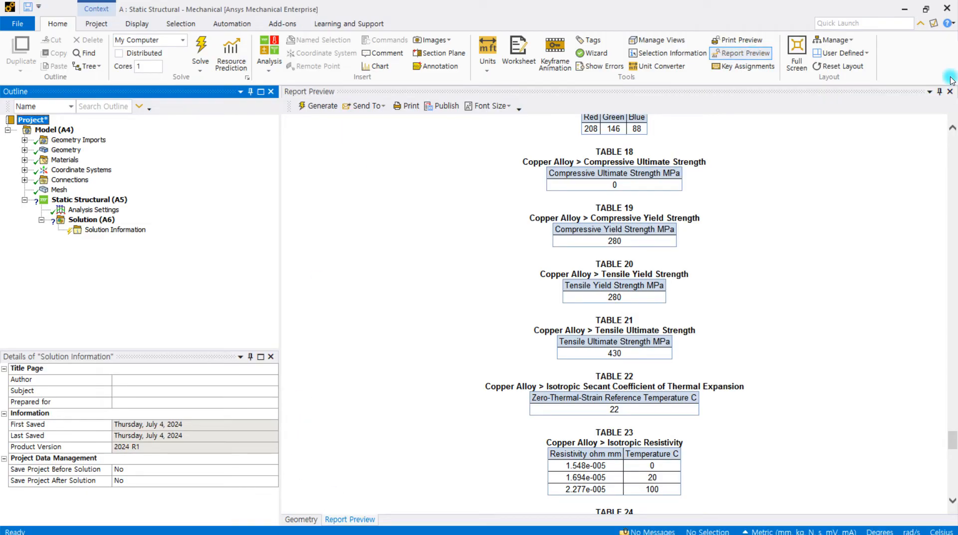
left_click(950, 91)
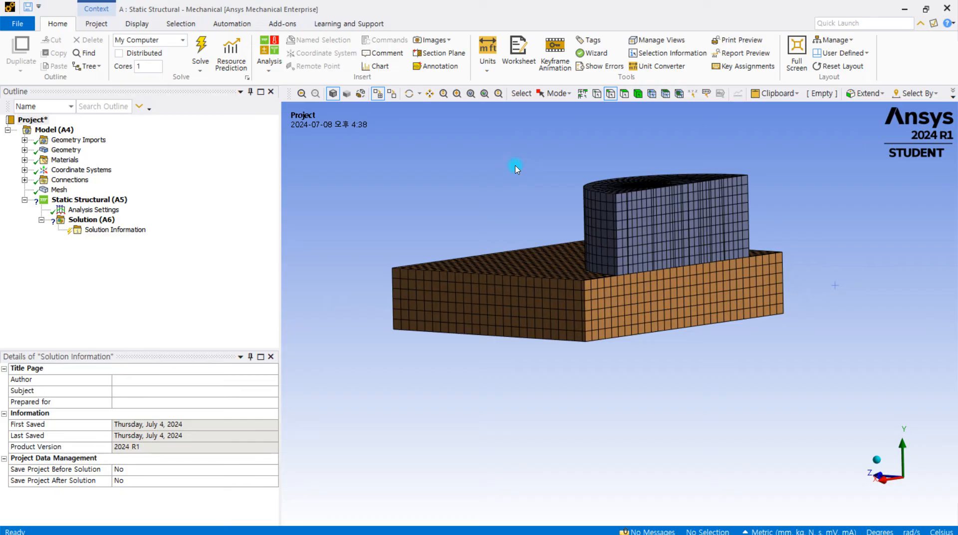
Switch off Section Plane1 to show the uncut plate and cylinder, and close the section plane settings
middle_click_drag(604, 220, 525, 251)
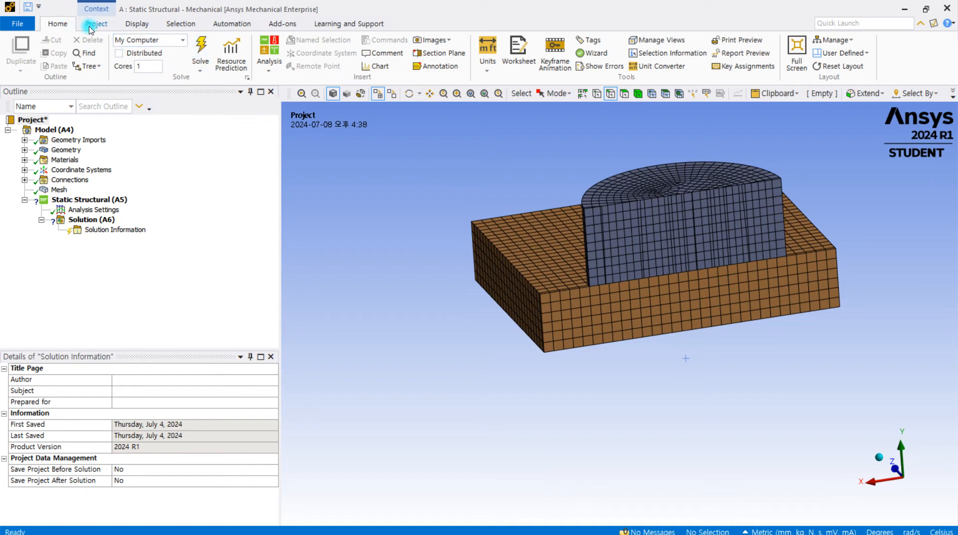
left_click(439, 53)
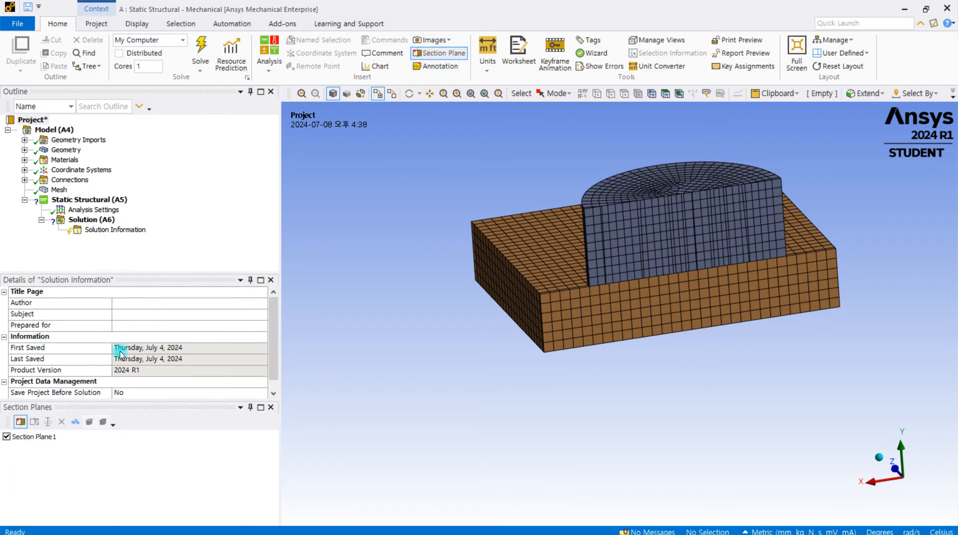
left_click(7, 437)
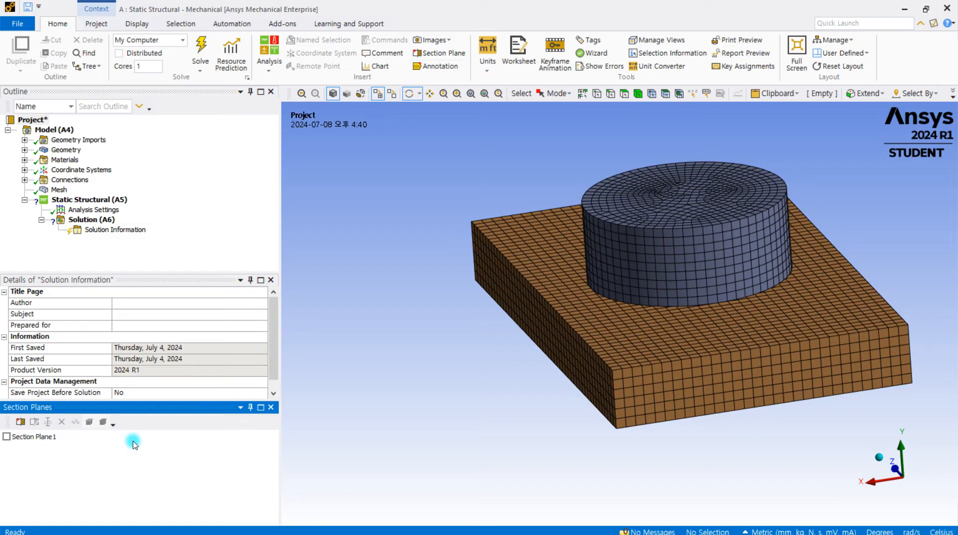
left_click(271, 406)
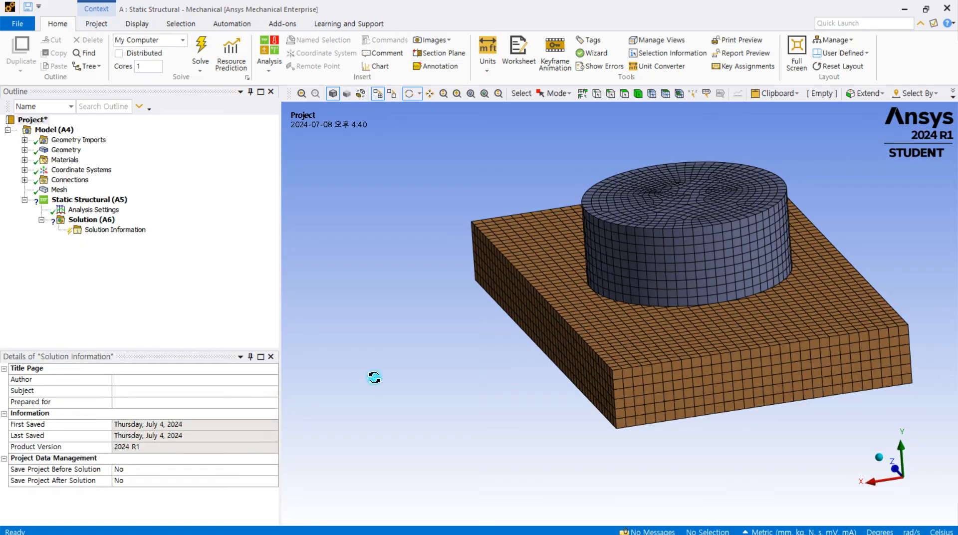
Reopen the section plane settings and try to delete Section Plane1, both while it is inactive and while it is active
left_click(415, 54)
left_click(29, 437)
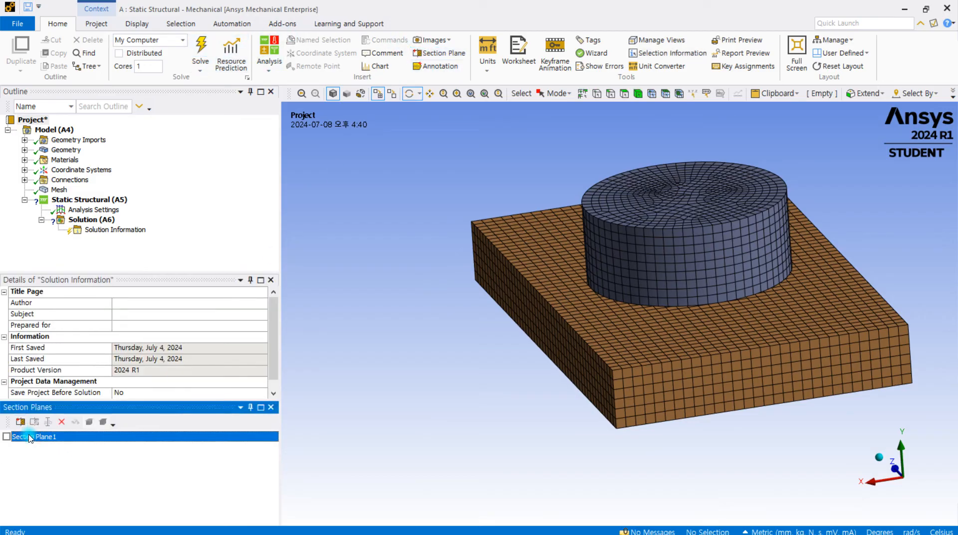
left_click(65, 421)
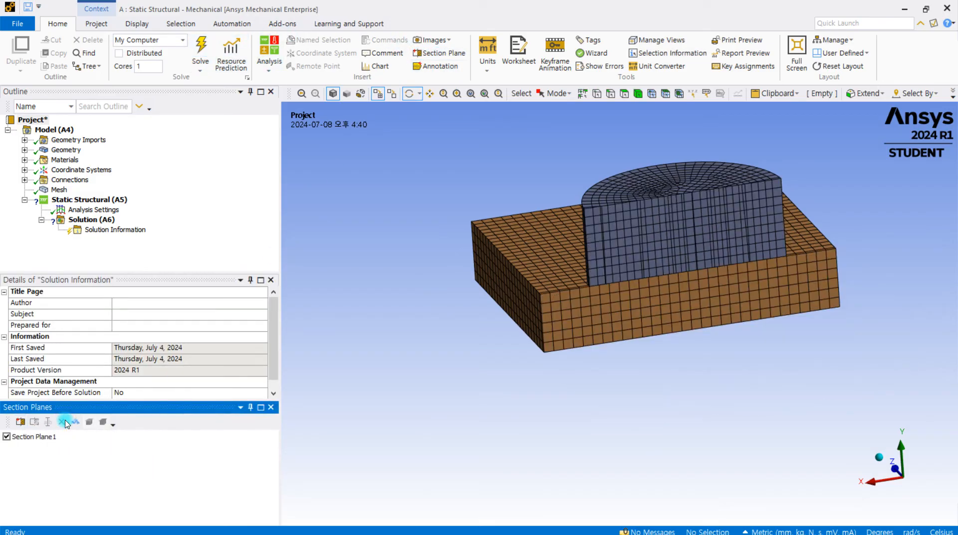
left_click(14, 437)
left_click(58, 423)
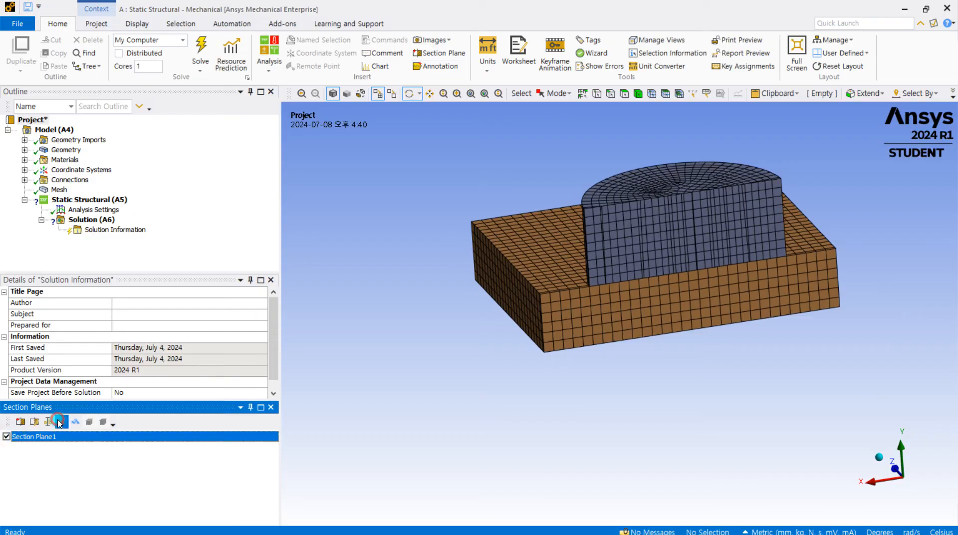
left_click(6, 437)
left_click(22, 437)
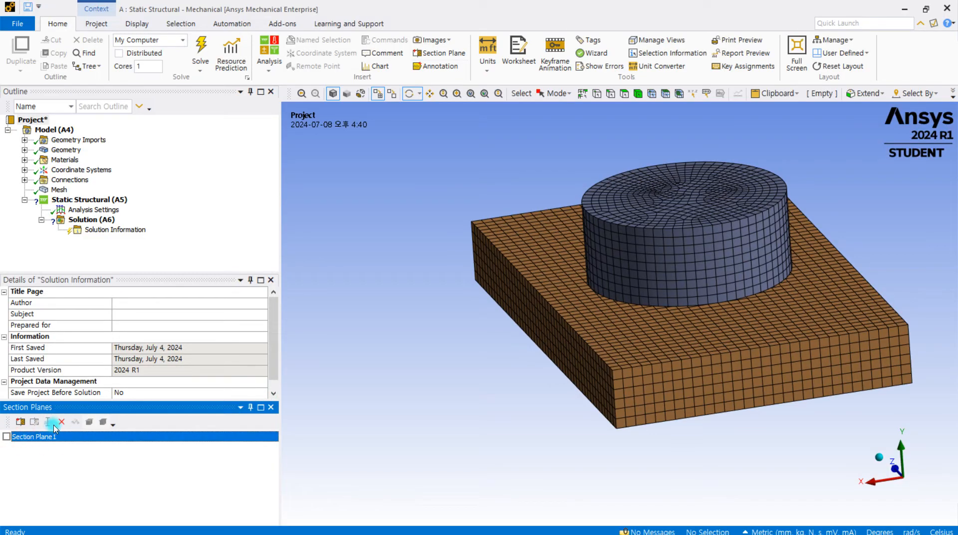
left_click(60, 423)
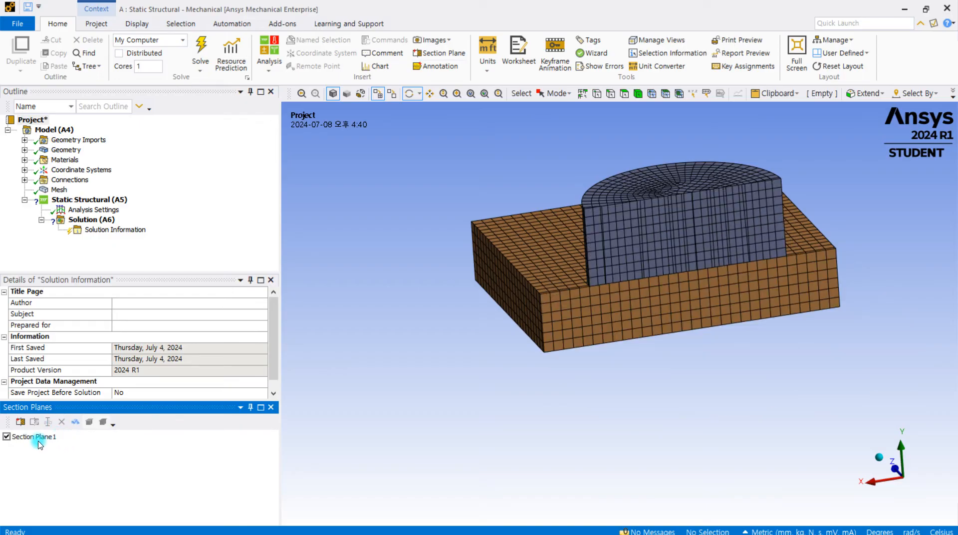
left_click(41, 437)
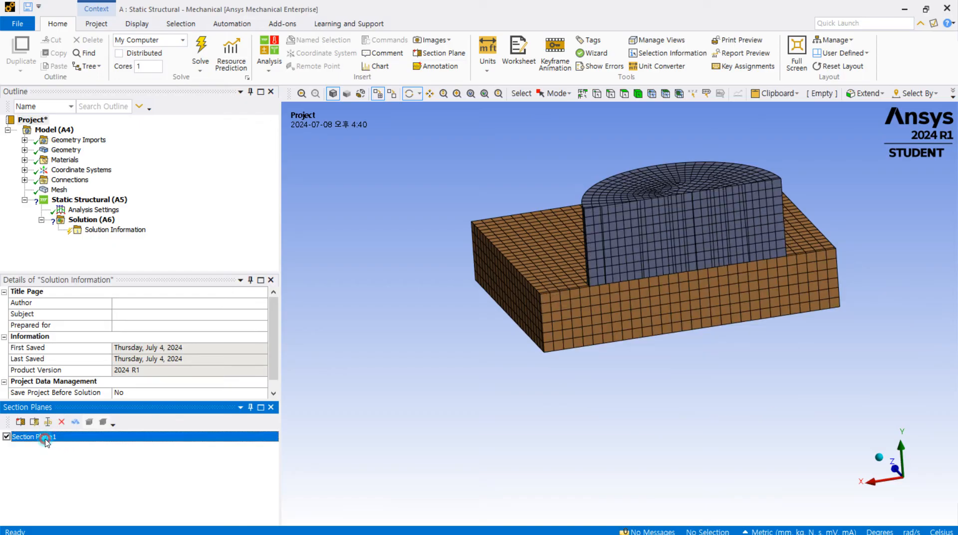
left_click(62, 423)
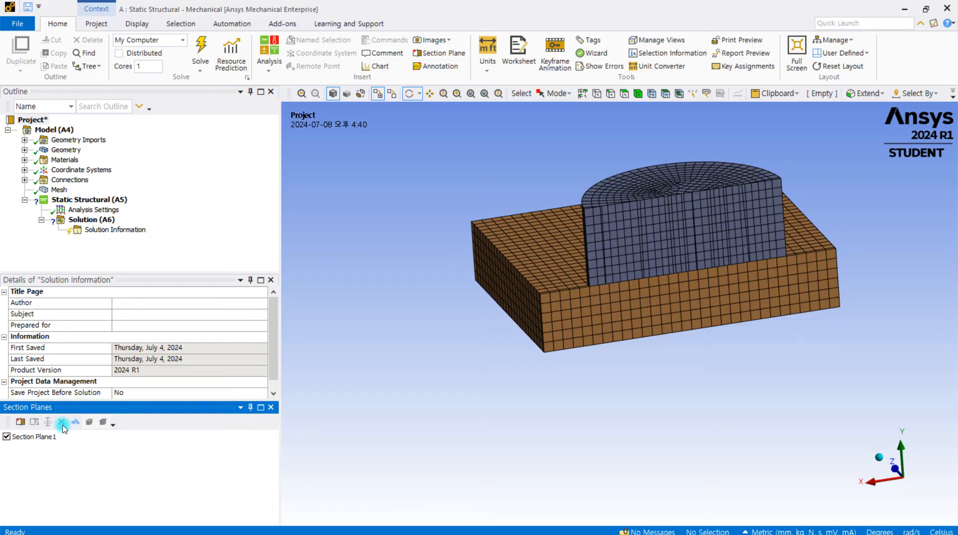
left_click(41, 437)
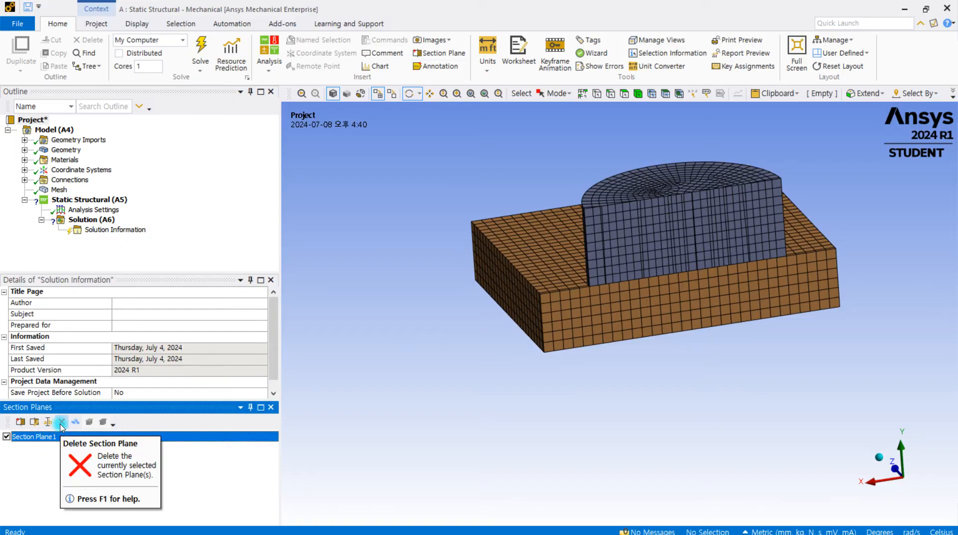
left_click(62, 424)
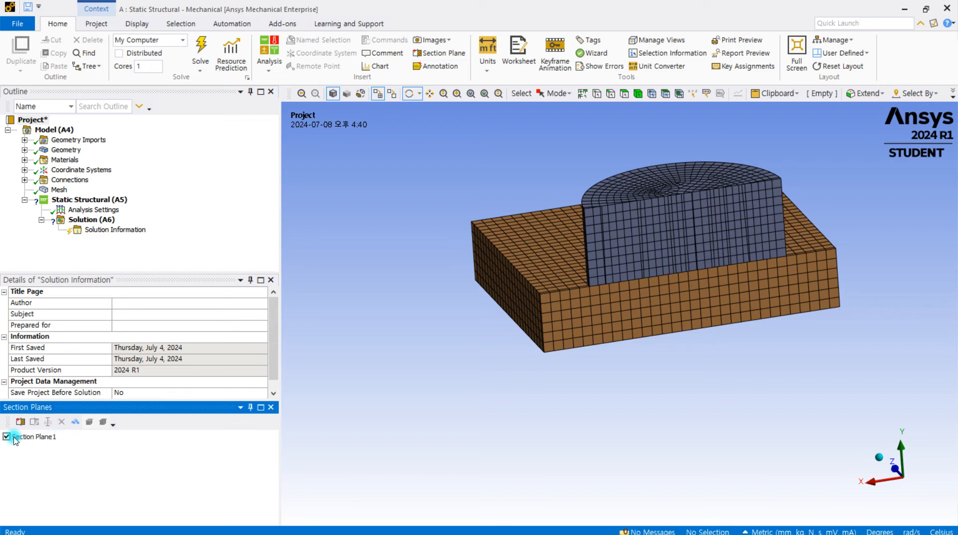
Turn Section Plane1 off and retry deleting it from the list of section planes
mouse_move(527, 352)
left_mouse_down()
mouse_move(531, 334)
mouse_move(528, 344)
left_mouse_up()
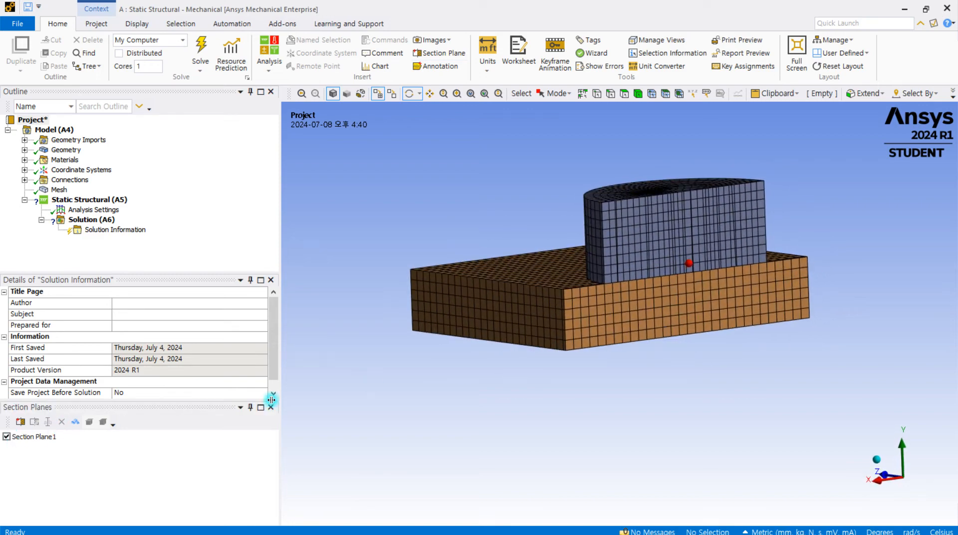
left_click(29, 439)
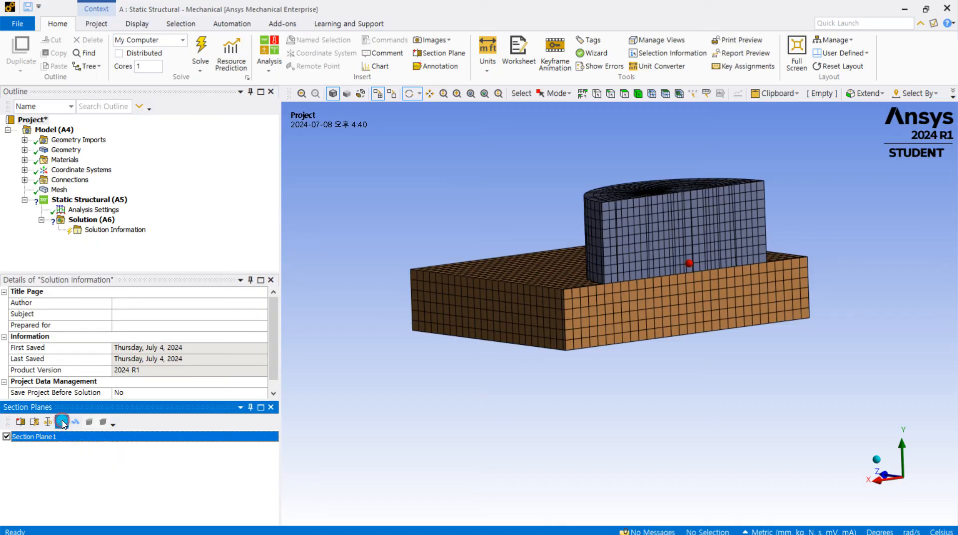
left_click(6, 436)
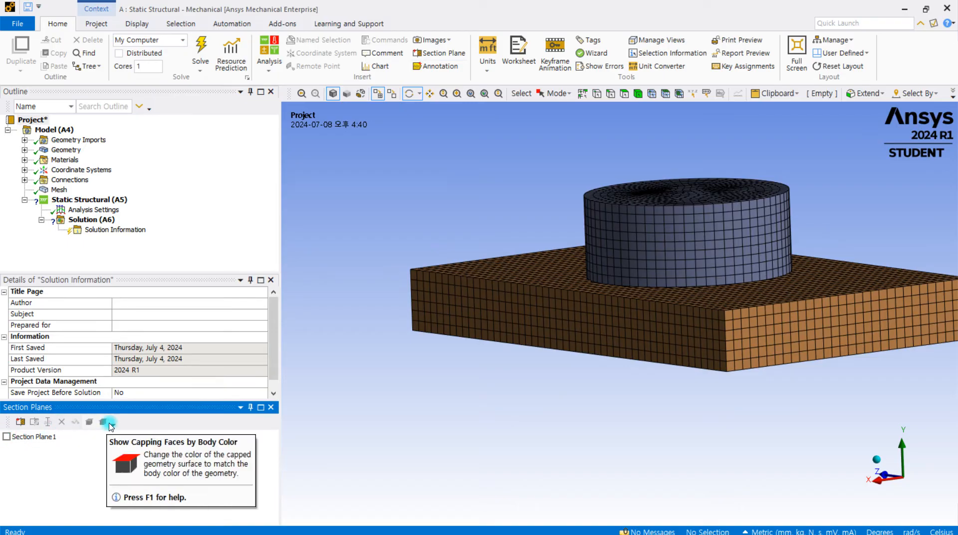
left_click(47, 438)
left_click(20, 422)
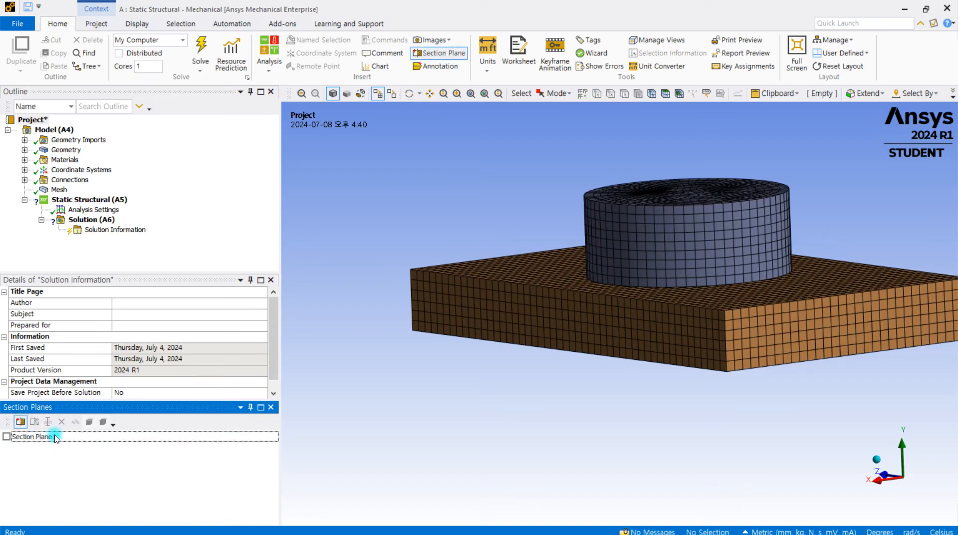
left_click(42, 437)
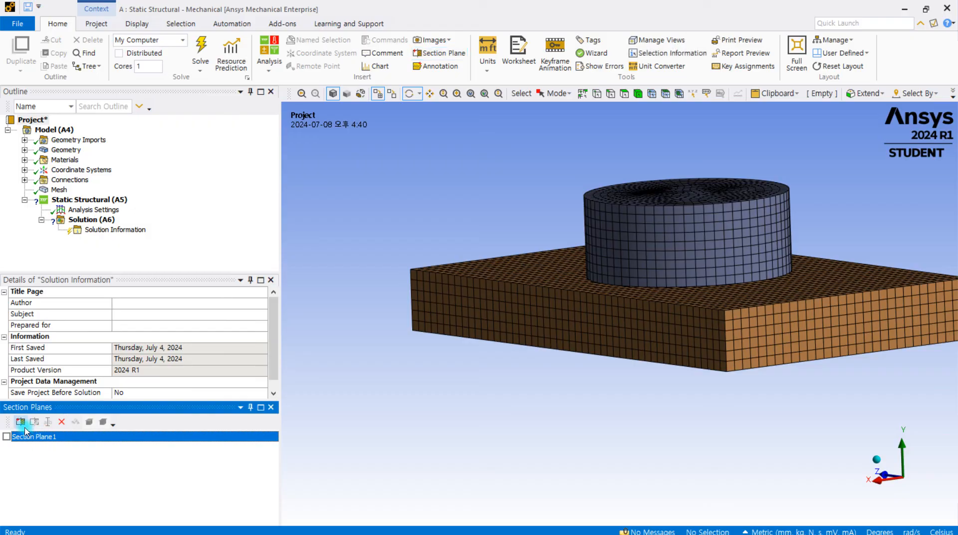
left_click(64, 424)
left_click(39, 438)
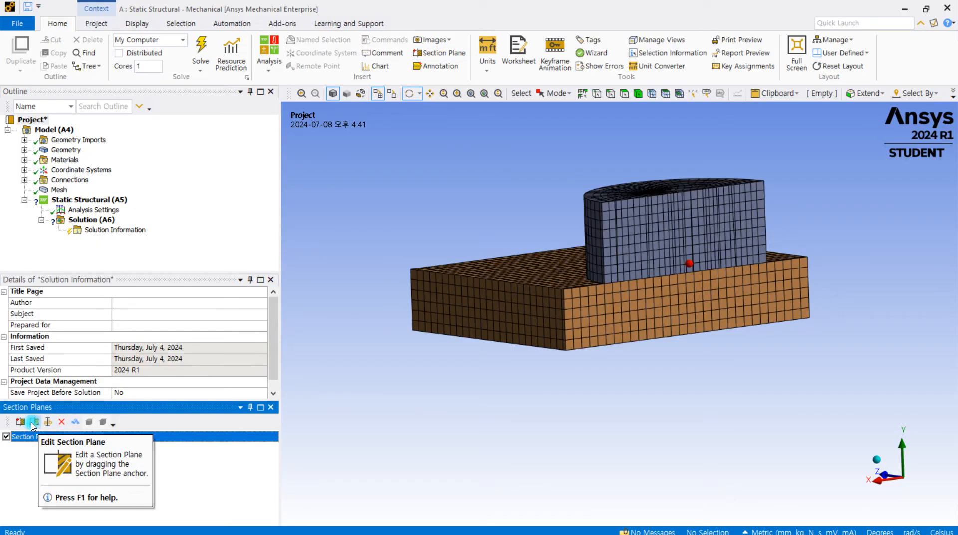
left_click(62, 424)
Deactivate Section Plane1 so the whole meshed assembly is displayed, and close the section plane settings again
left_click(20, 421)
left_click(6, 437)
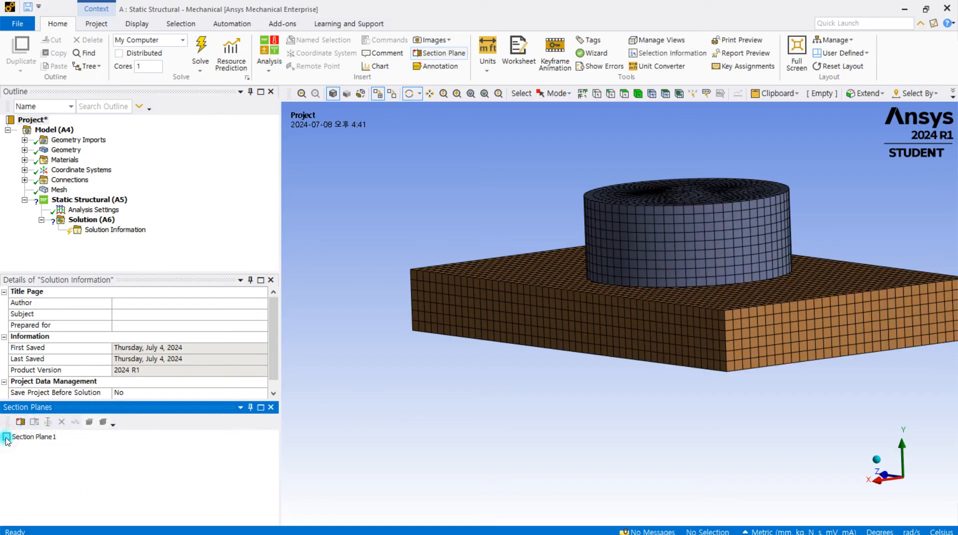
left_click(270, 407)
left_click_drag(385, 359, 453, 371)
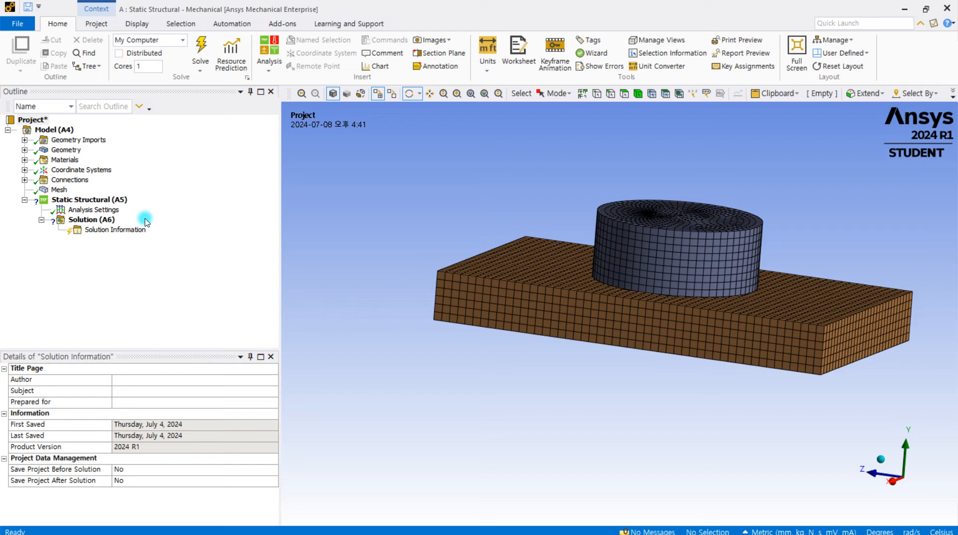
Show the static structural Analysis Settings and review the Direct FE conditions available in the environment tools, including Nodal Force
left_click(75, 210)
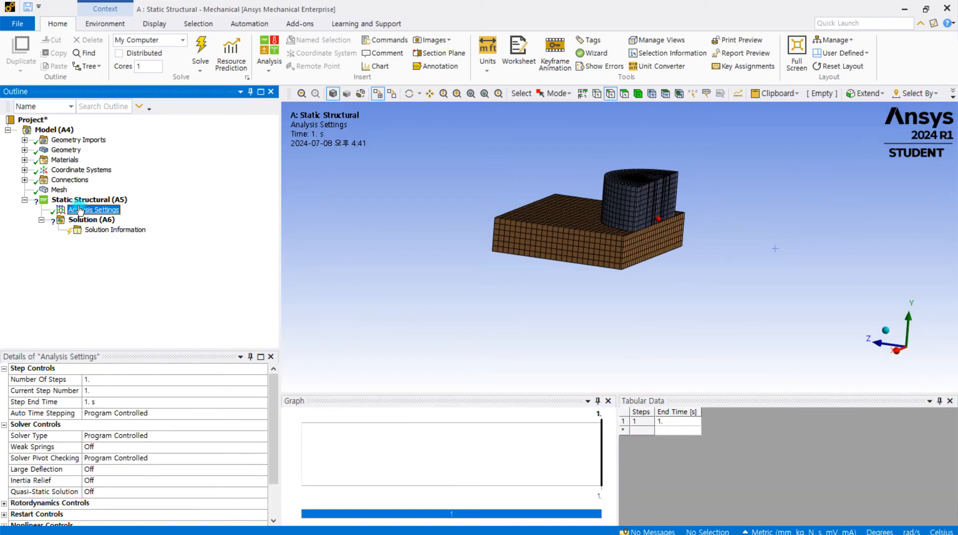
left_click(116, 24)
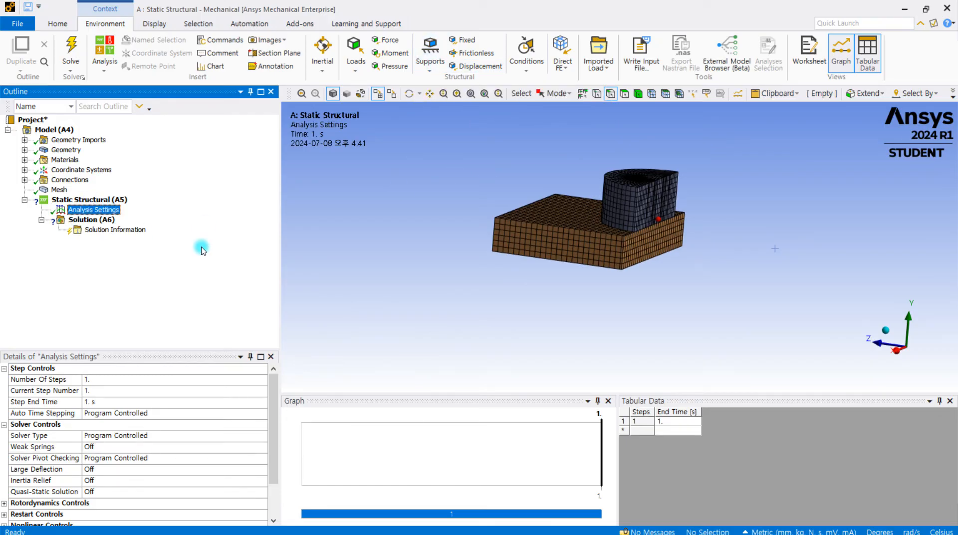
left_click(562, 65)
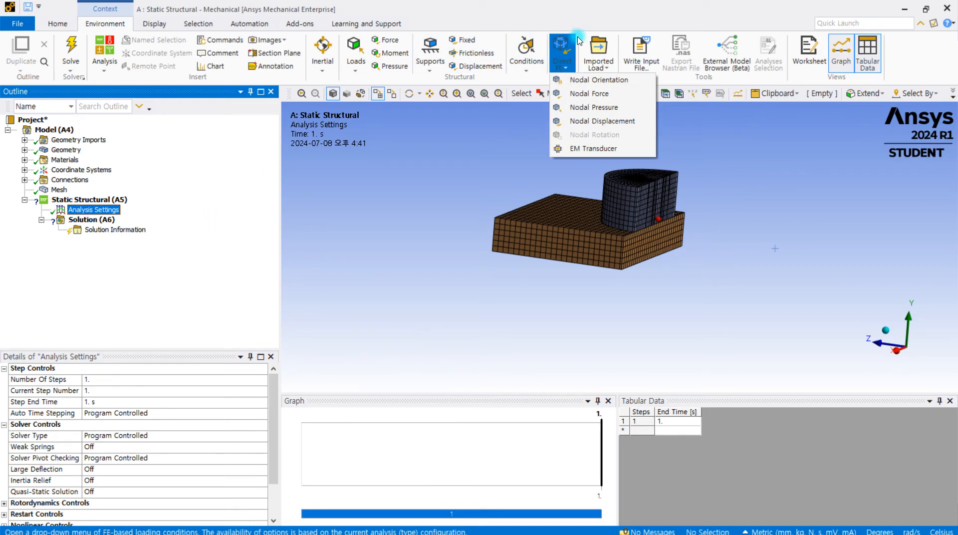
left_click(569, 14)
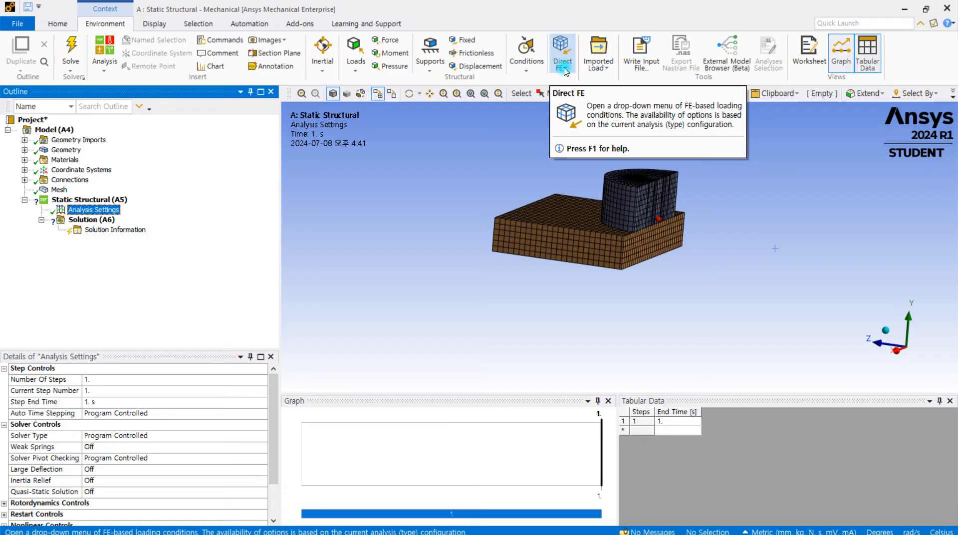
left_click(563, 68)
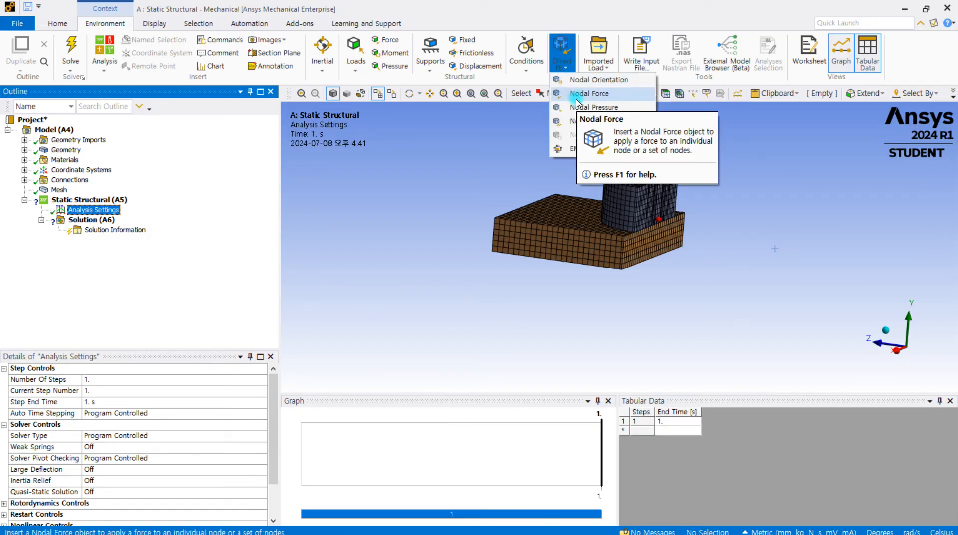
left_click(496, 145)
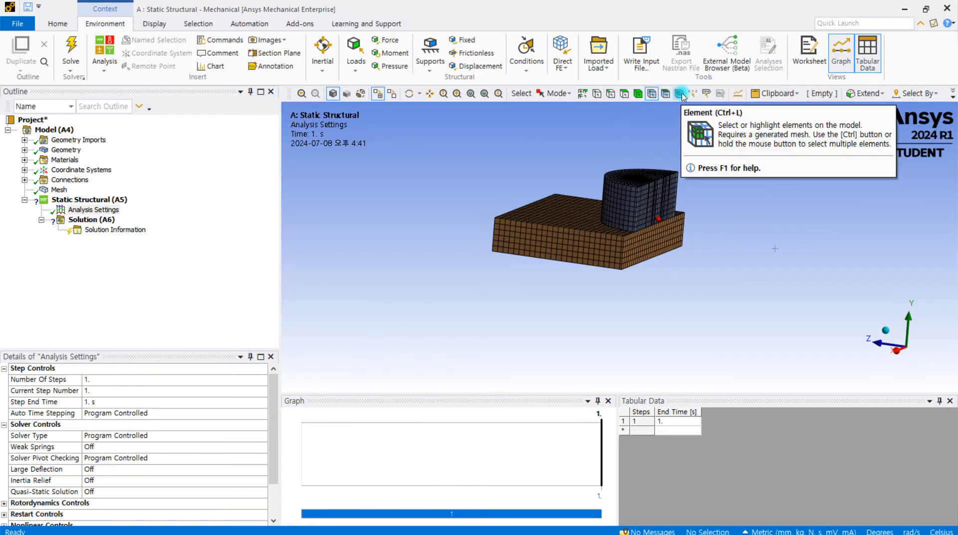
left_click(562, 56)
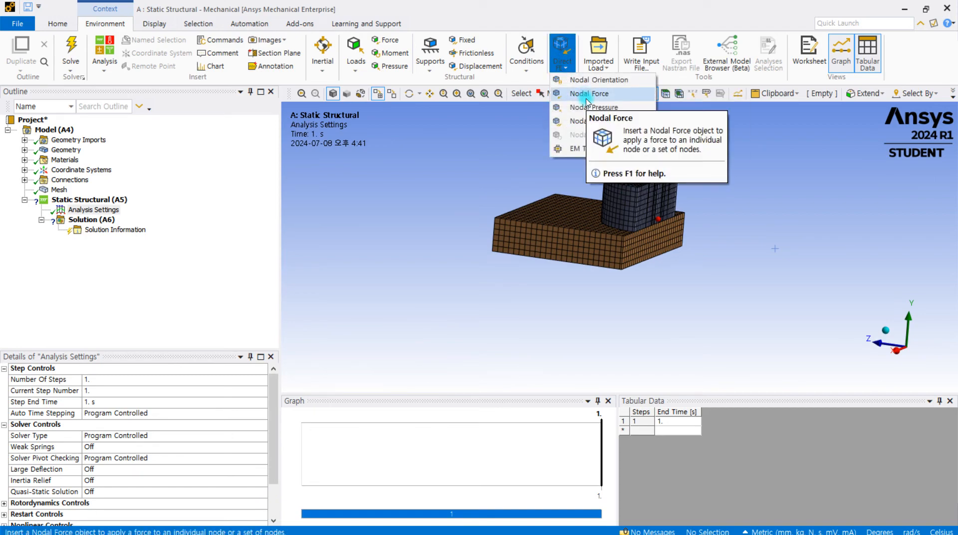
left_click_drag(587, 102, 504, 152)
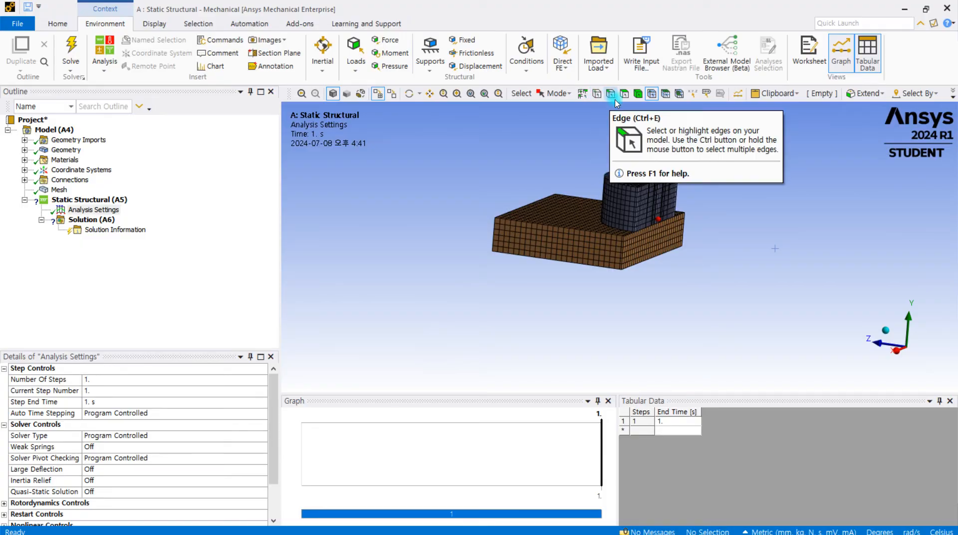
Turn on the edge selection filter for picking on the sectioned plate and cylinder model
left_click(612, 99)
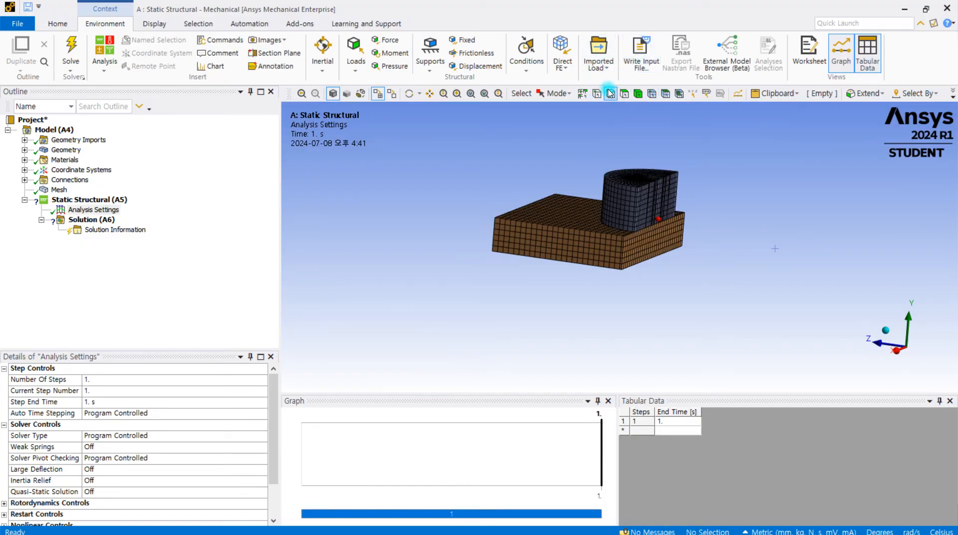
left_click(611, 113)
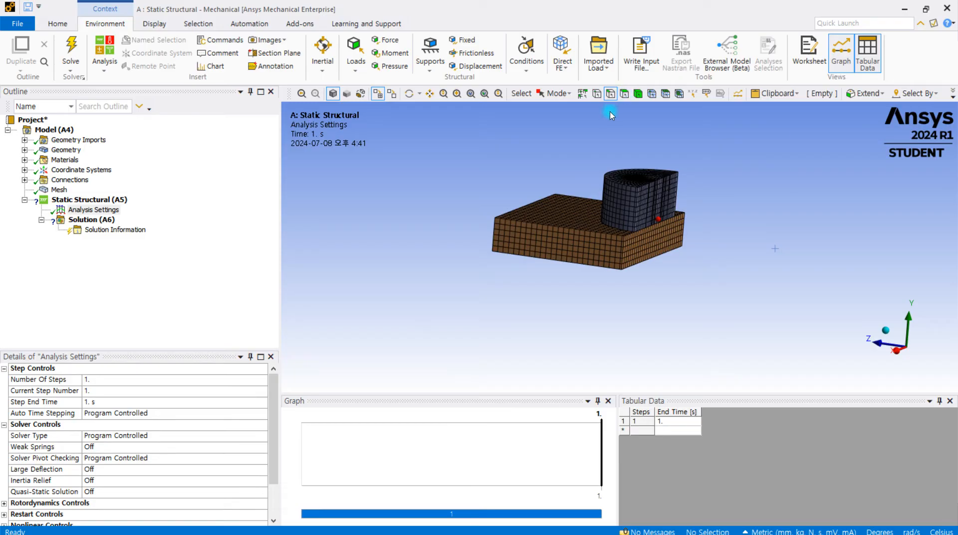
middle_click_drag(627, 241, 569, 251)
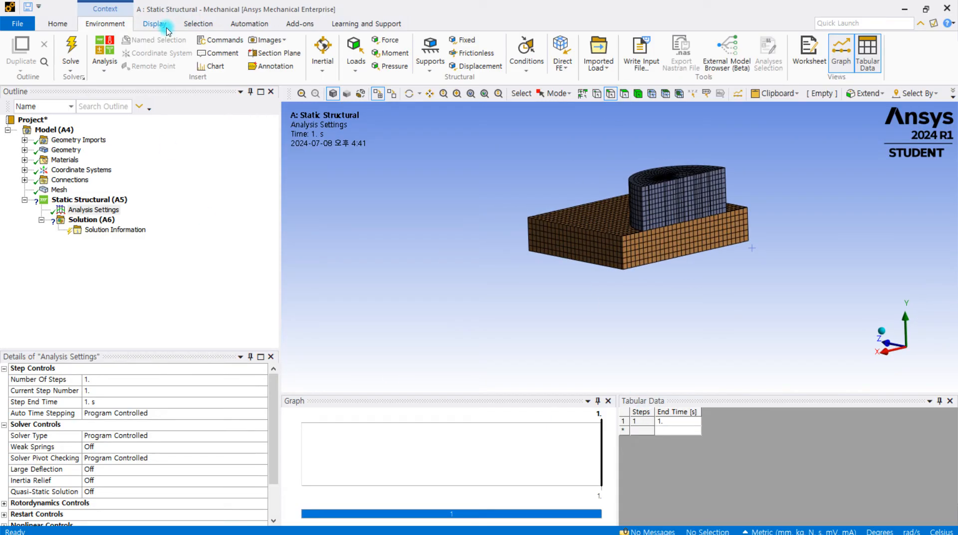
Reopen the section plane settings, delete Section Plane1 so the whole meshed assembly is displayed, and close the settings
left_click(276, 53)
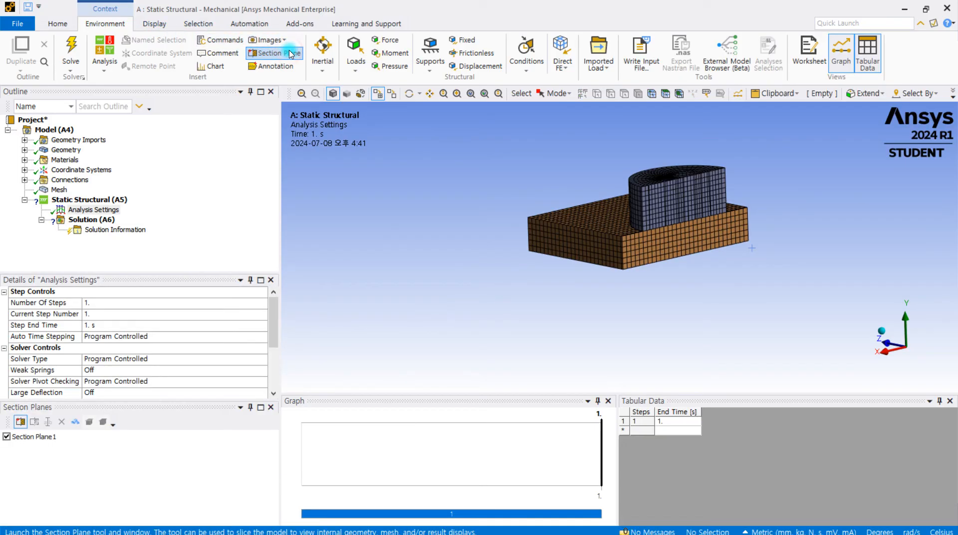
left_click(15, 439)
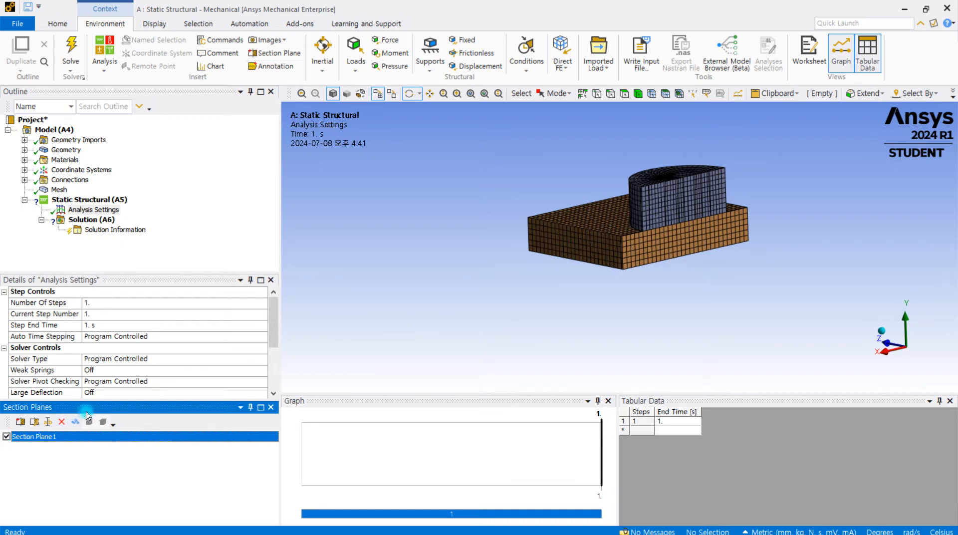
left_click(62, 423)
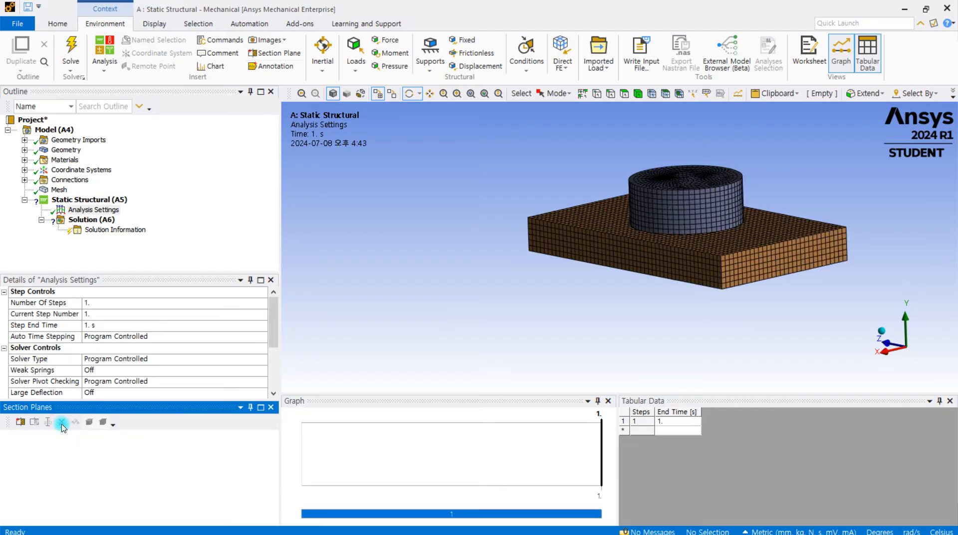
left_click(391, 272)
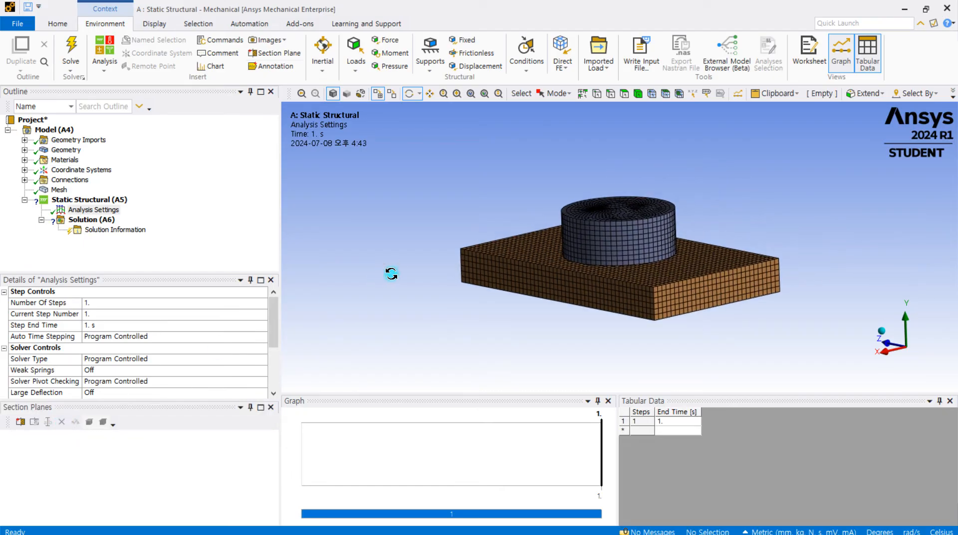
left_click(270, 407)
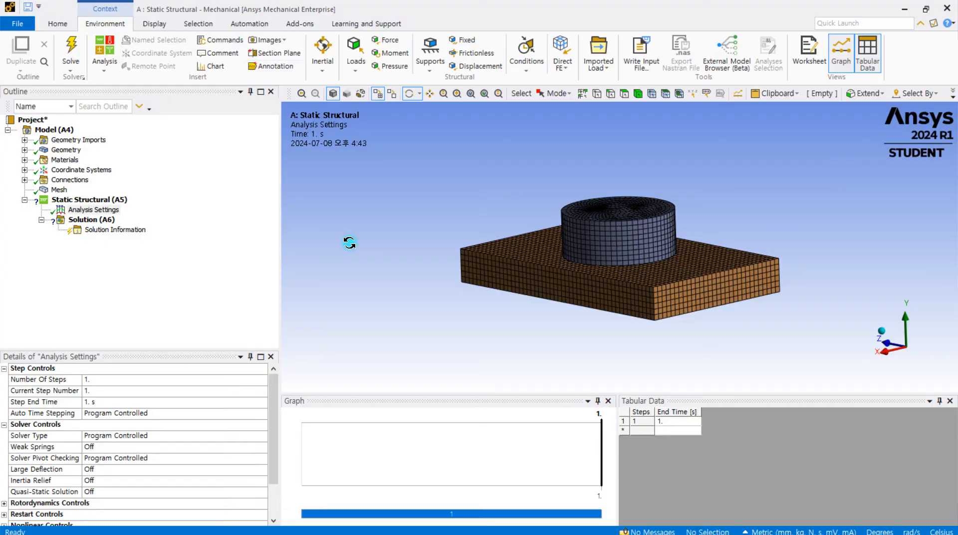
Show the Analysis Settings details and examine the complete plate and cylinder mesh from several angles and close up
left_click(120, 211)
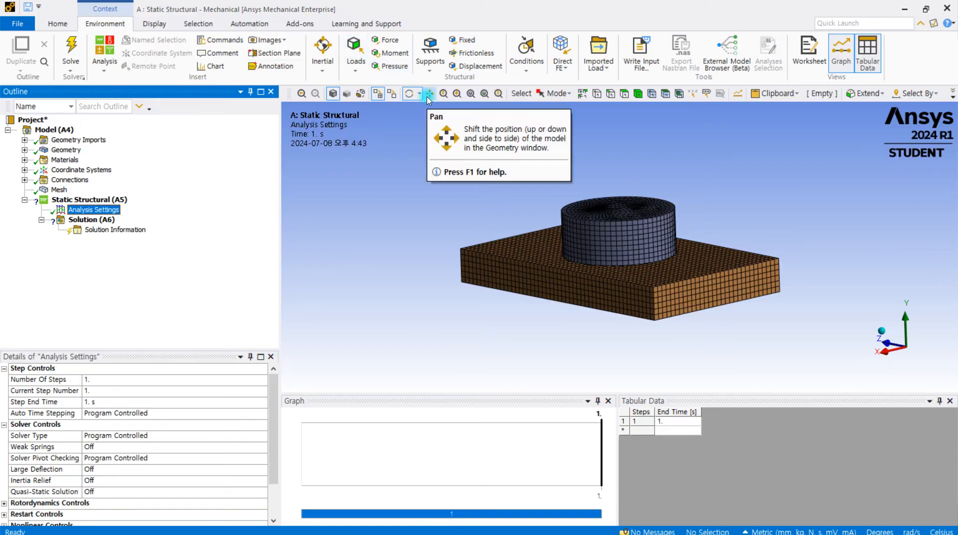
left_click_drag(581, 224, 684, 221)
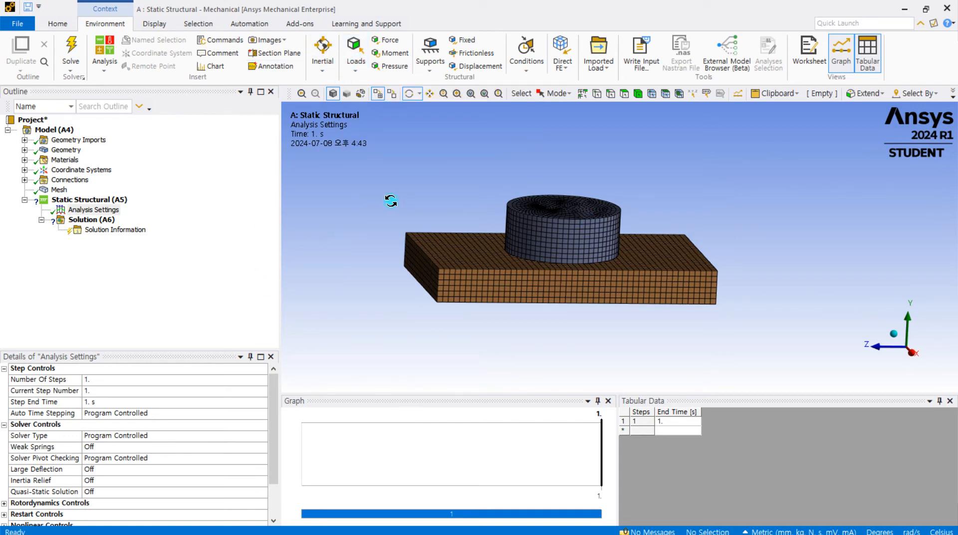
left_click_drag(391, 200, 365, 216)
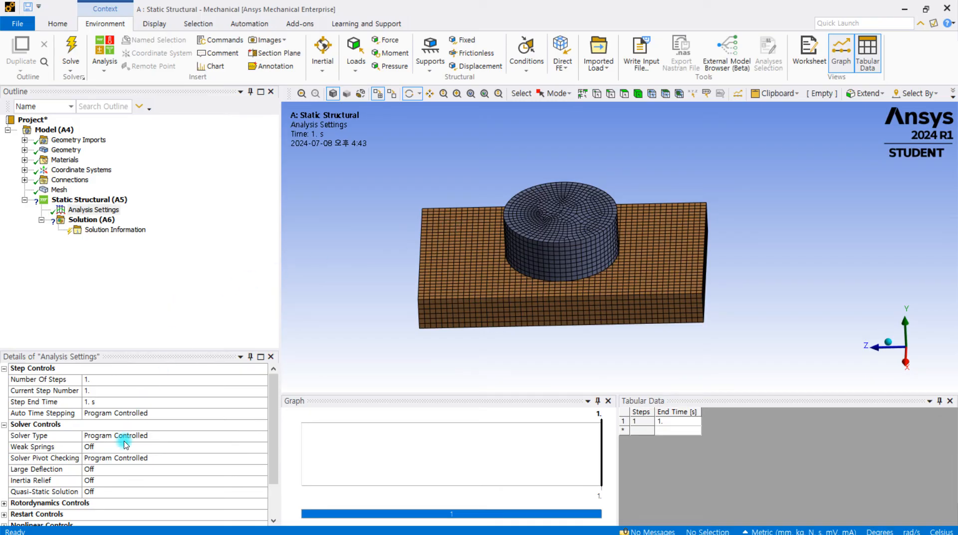
left_click_drag(456, 284, 499, 271)
left_click_drag(593, 201, 665, 268)
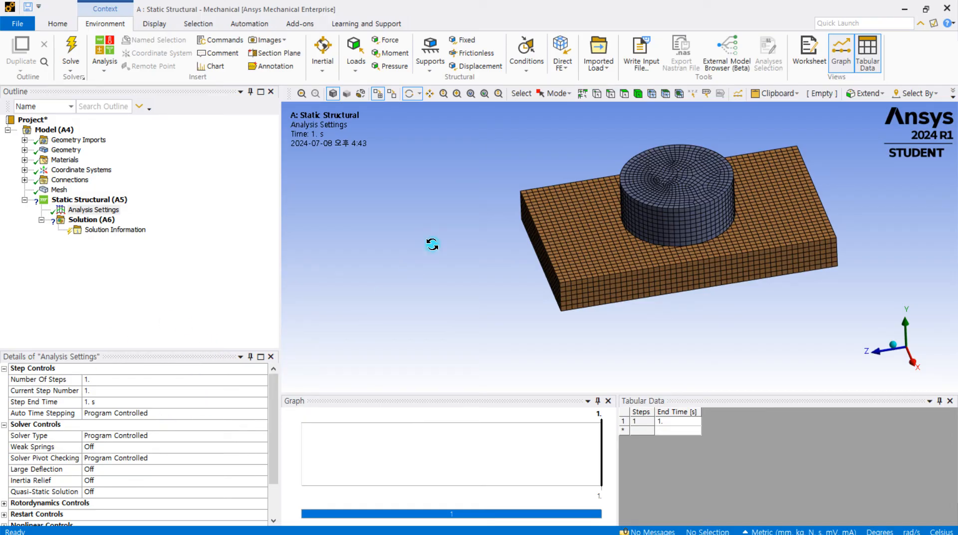
scroll(432, 244, "down", 2)
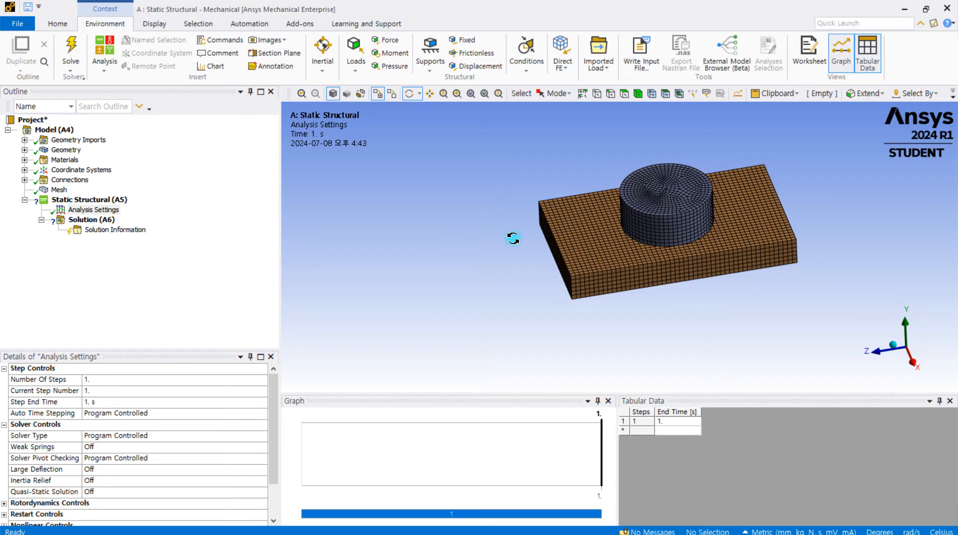
scroll(633, 247, "up", 5)
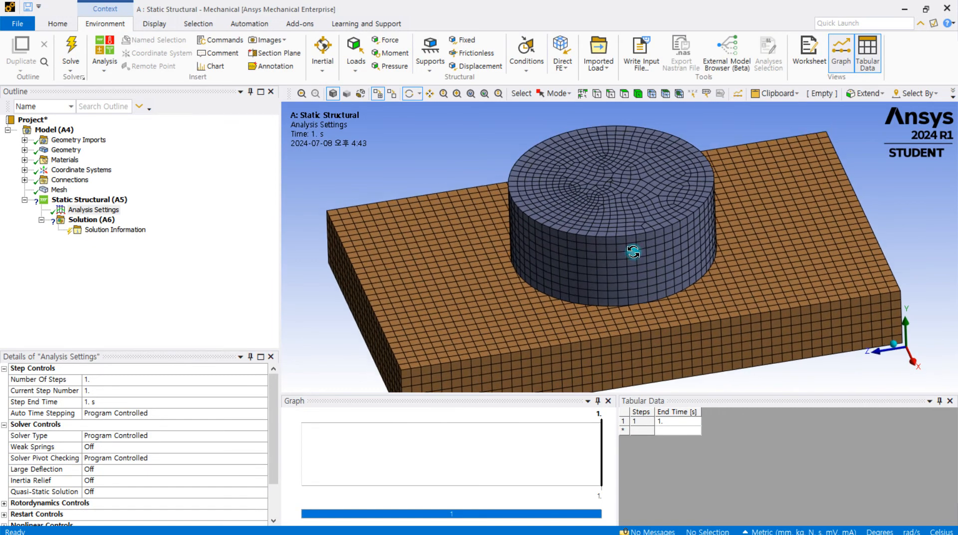
middle_click_drag(633, 252, 639, 245)
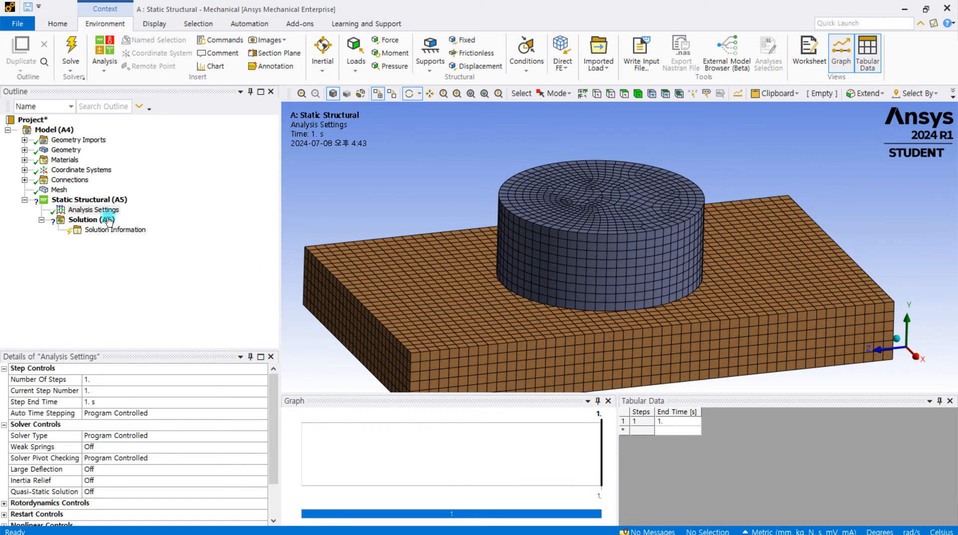
Expand Connections and its Contacts group and show the details of the Contact Region between plate and cylinder
left_click(25, 180)
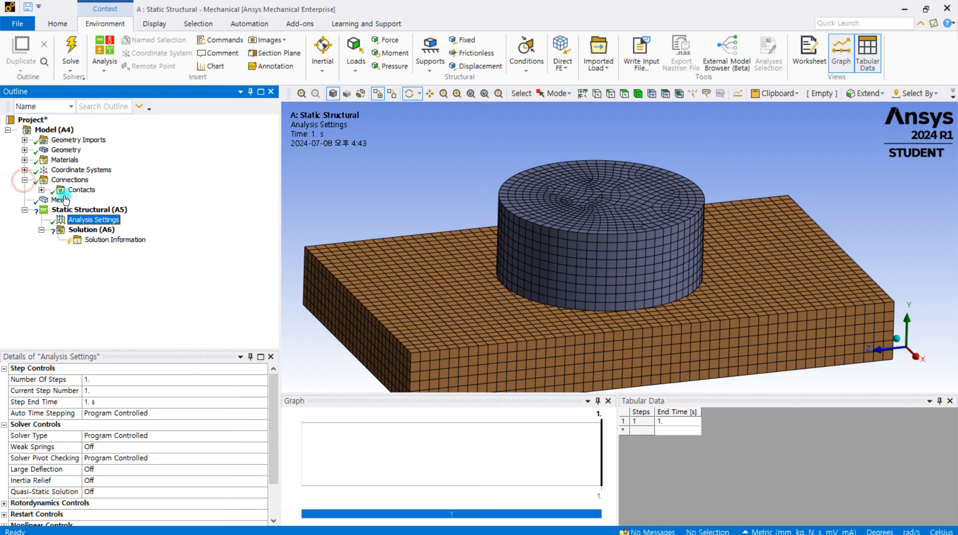
left_click(41, 190)
left_click(107, 200)
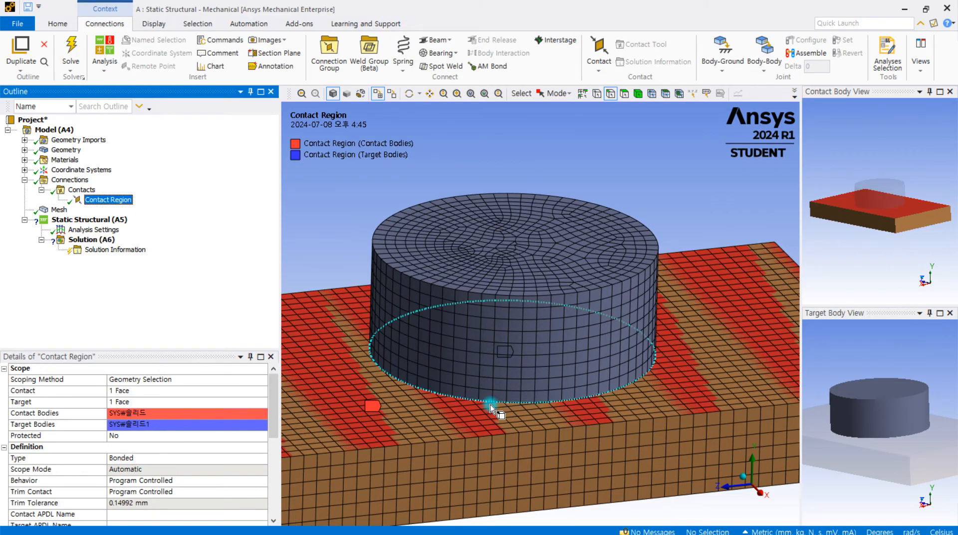
Select the cylinder's lower circular edge where it meets the plate in the contact region view
scroll(474, 404, "down", 1)
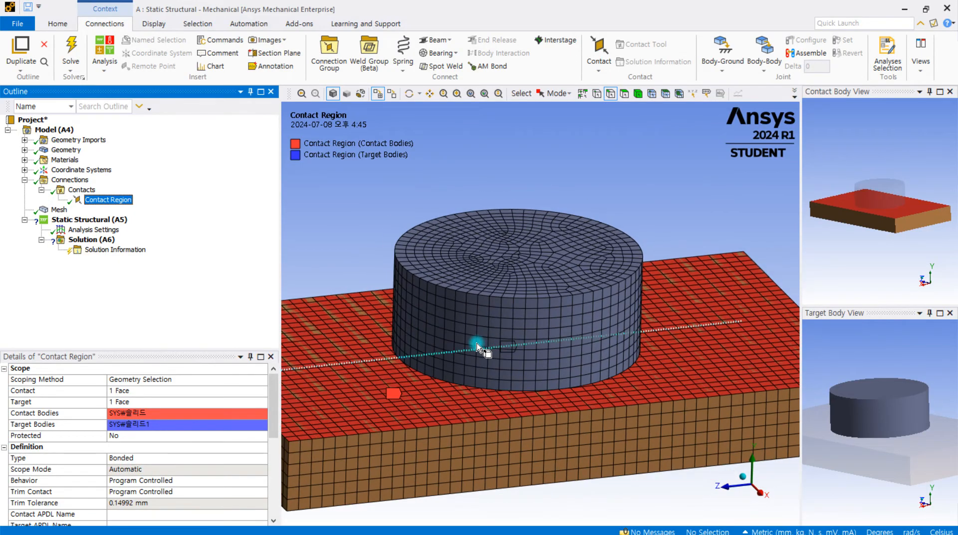
scroll(504, 329, "down", 1)
left_click(536, 310)
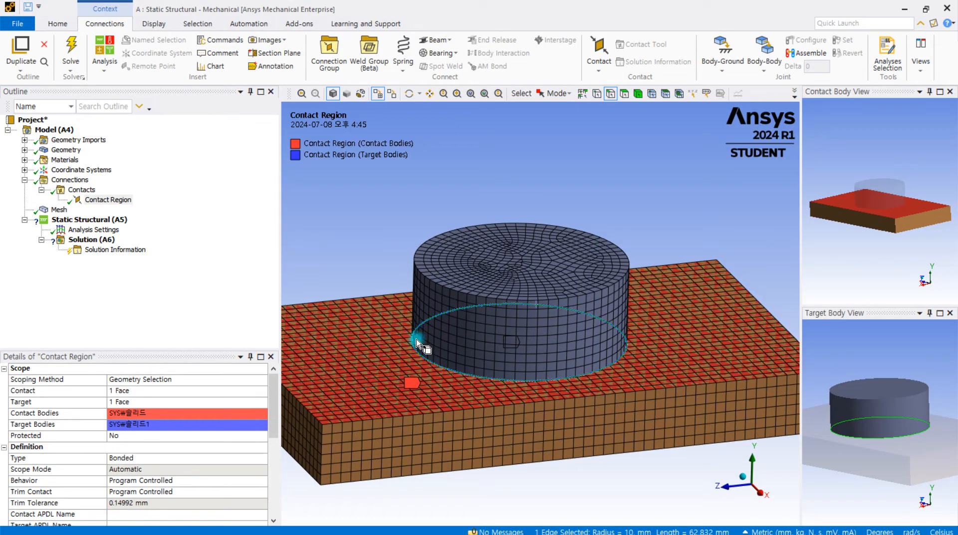
scroll(439, 344, "up", 1)
scroll(439, 343, "up", 1)
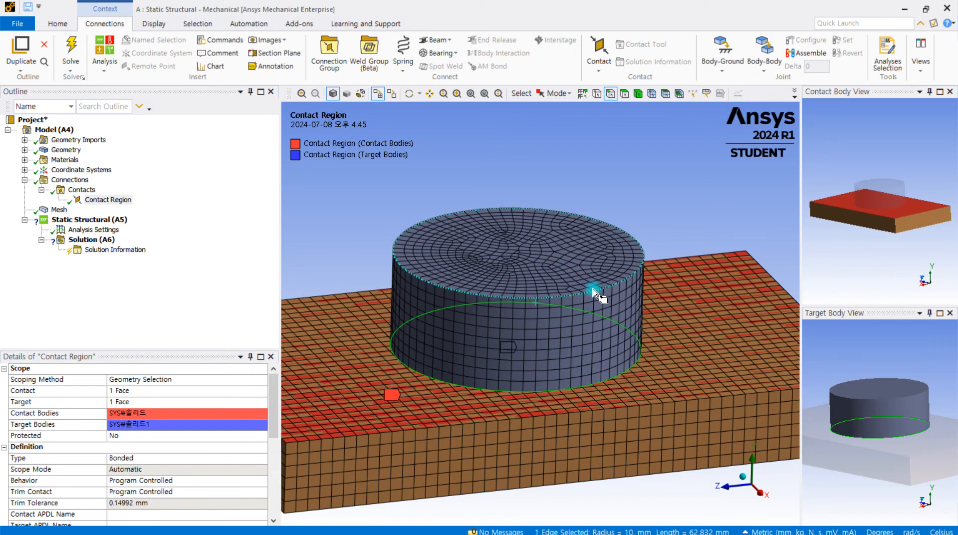
Examine the meshed cylinder and plate around the contact region from several angles
scroll(593, 292, "down", 1)
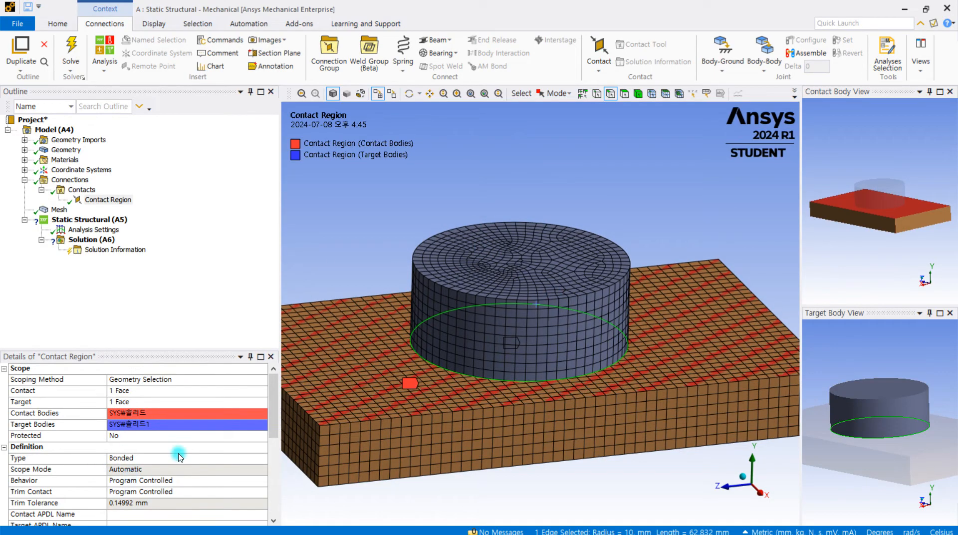
scroll(516, 314, "down", 2)
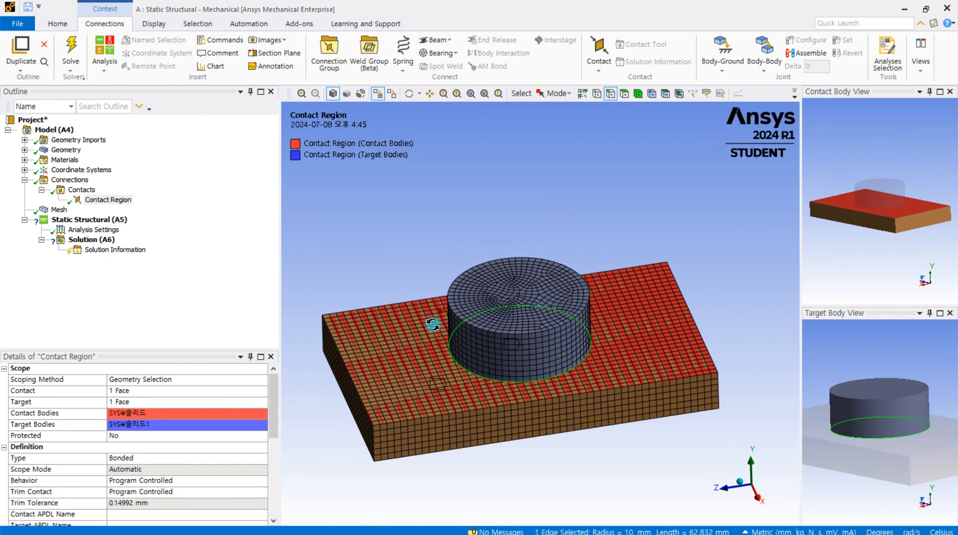
middle_click_drag(438, 317, 193, 278)
middle_click_drag(471, 301, 567, 370)
left_click(527, 364)
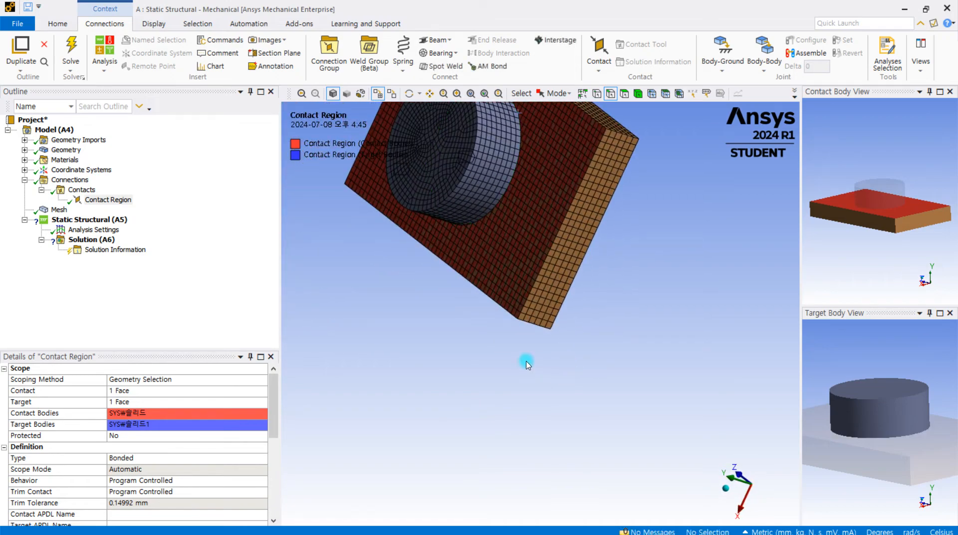
mouse_move(527, 364)
middle_mouse_down()
mouse_move(552, 335)
mouse_move(548, 299)
mouse_move(593, 323)
middle_mouse_up()
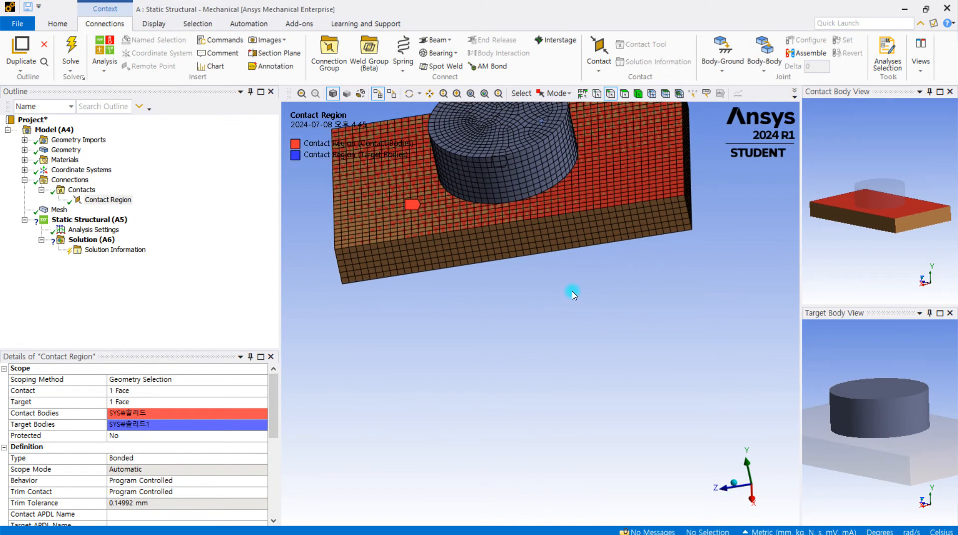
scroll(574, 296, "down", 3)
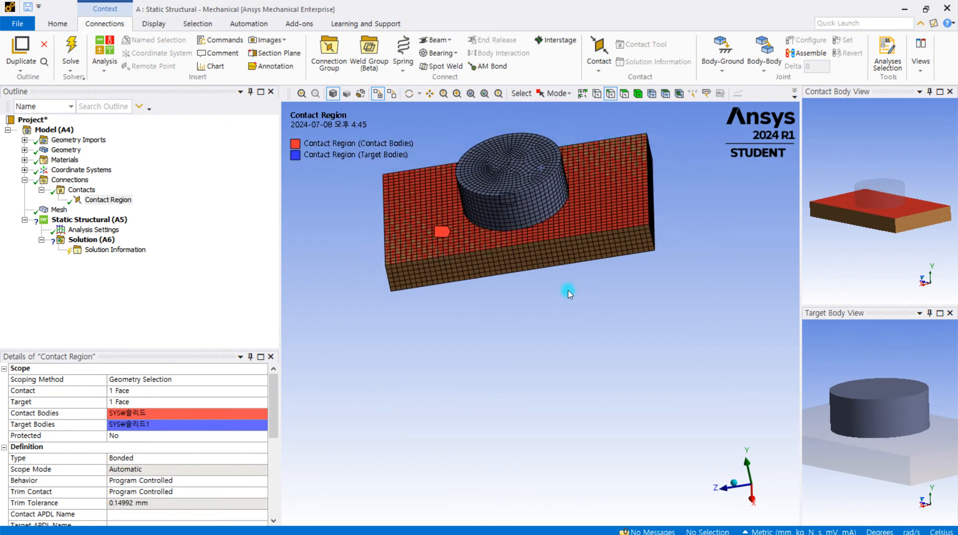
middle_click_drag(522, 306, 550, 295, "ctrl")
middle_click_drag(498, 321, 511, 388)
scroll(534, 316, "up", 2)
middle_click_drag(534, 317, 493, 336)
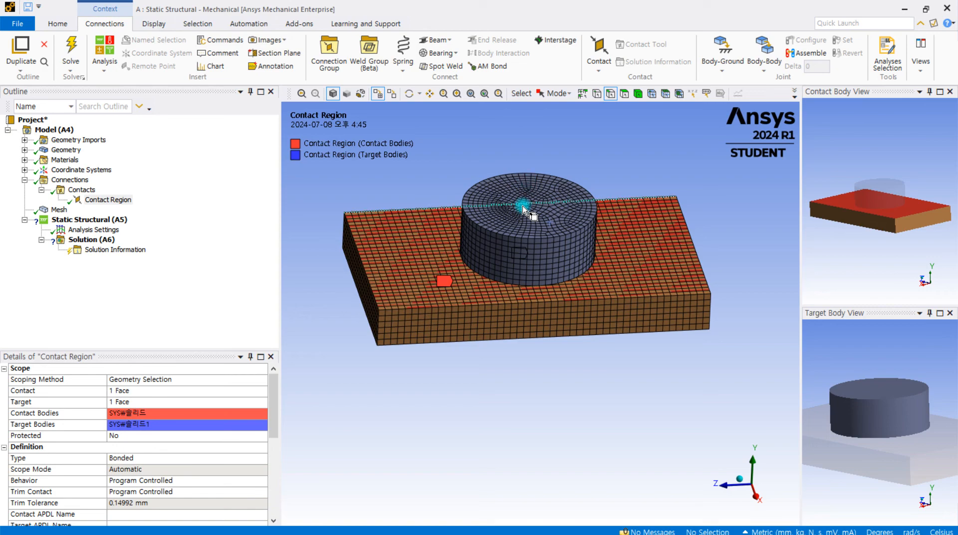
middle_click_drag(531, 270, 521, 252)
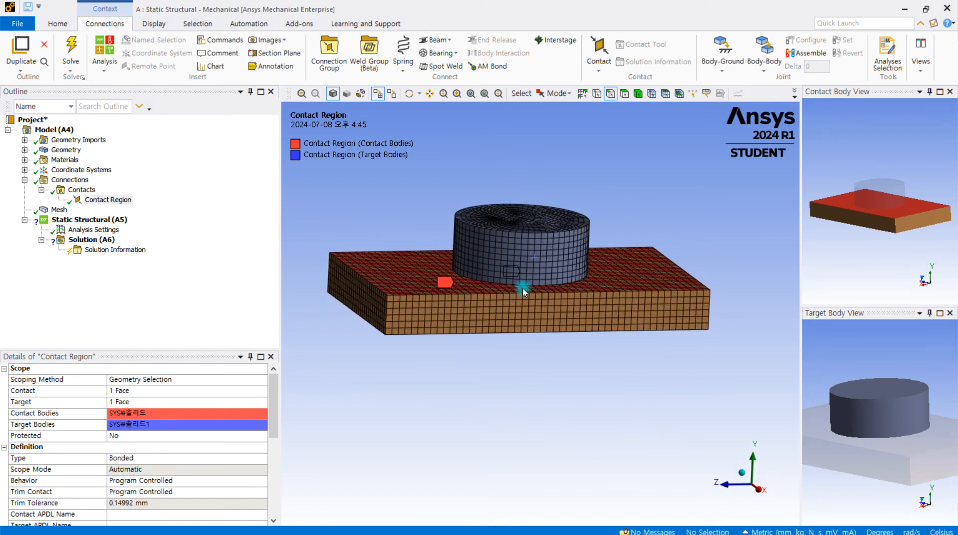
middle_click_drag(509, 295, 492, 308)
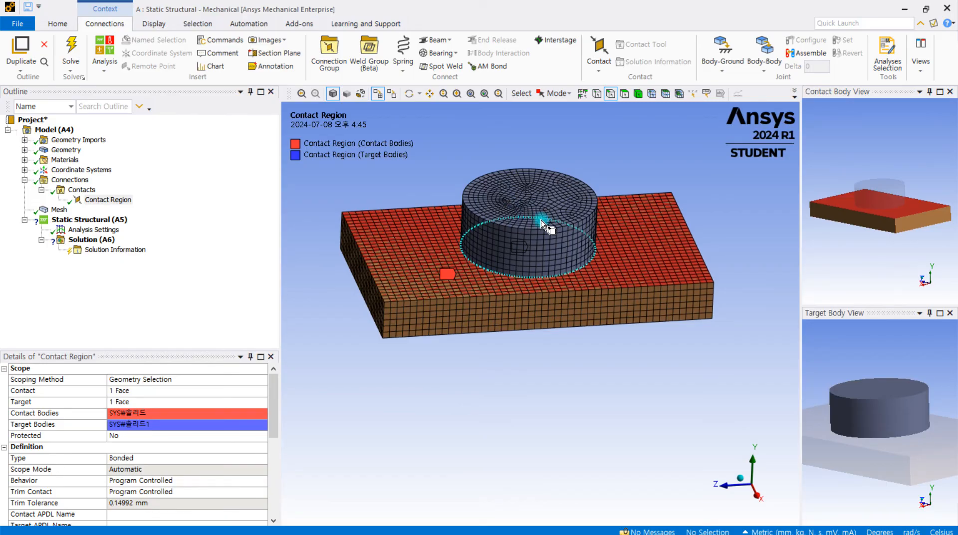
middle_click_drag(505, 204, 517, 210)
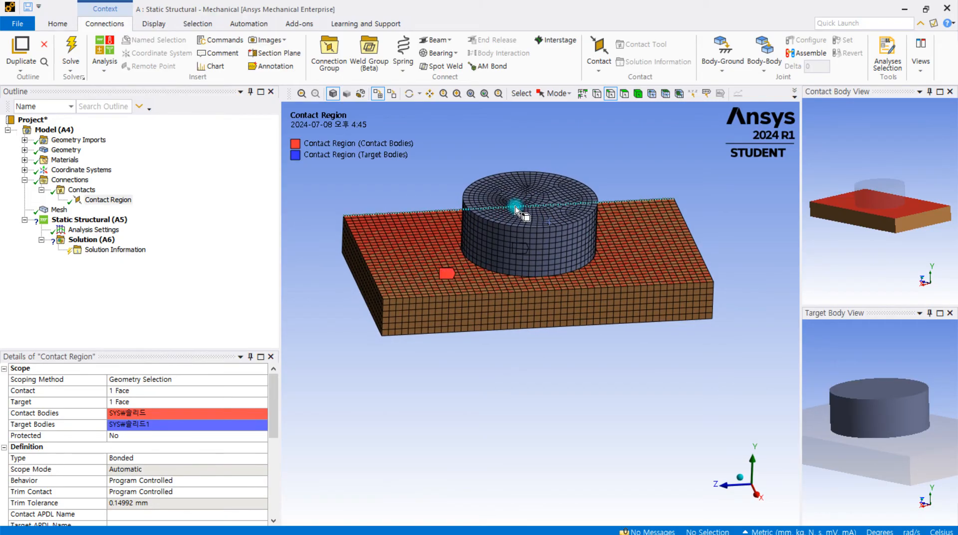
middle_click_drag(525, 267, 516, 245)
middle_click_drag(555, 300, 517, 317)
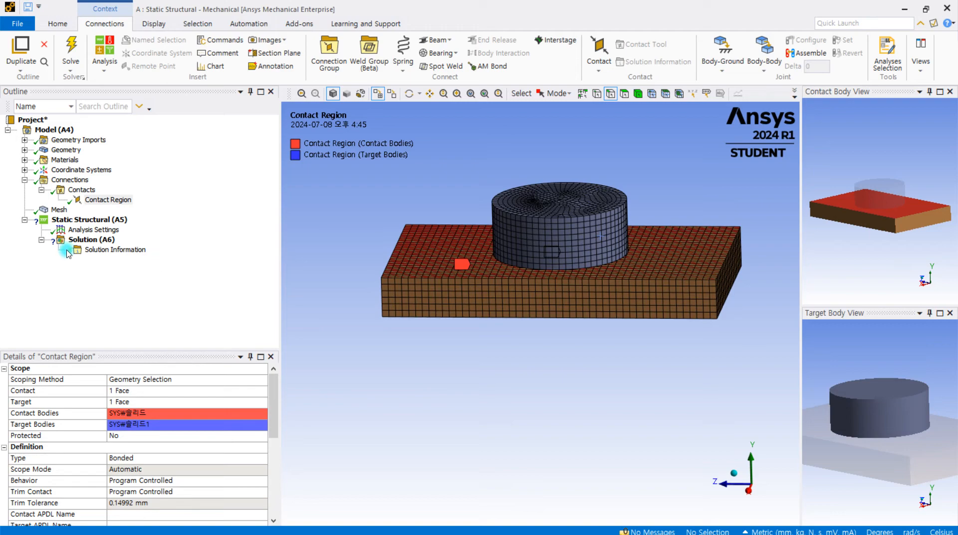
Open the Analysis Settings of the static structural analysis and look through them with Nonlinear Controls expanded
left_click(61, 230)
scroll(124, 406, "down", 2)
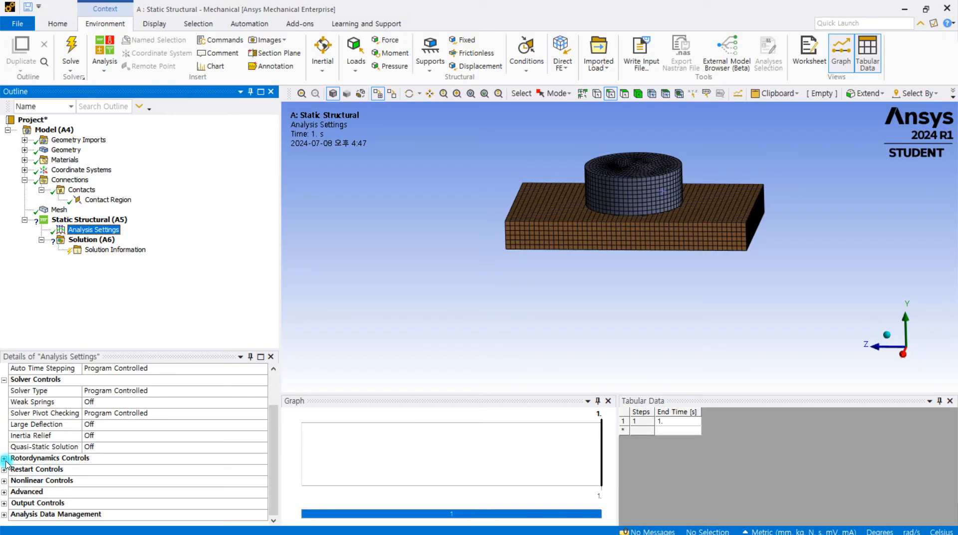
left_click(5, 481)
scroll(6, 477, "down", 2)
scroll(6, 474, "up", 2)
scroll(110, 415, "up", 2)
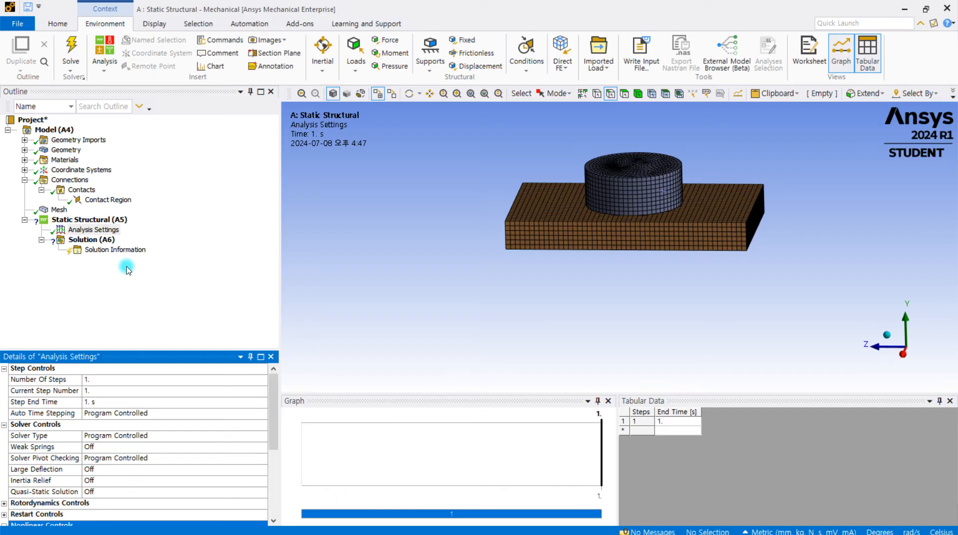
Check the static structural analysis and review its solver and nonlinear convergence options, then collapse Nonlinear Controls
left_click(87, 220)
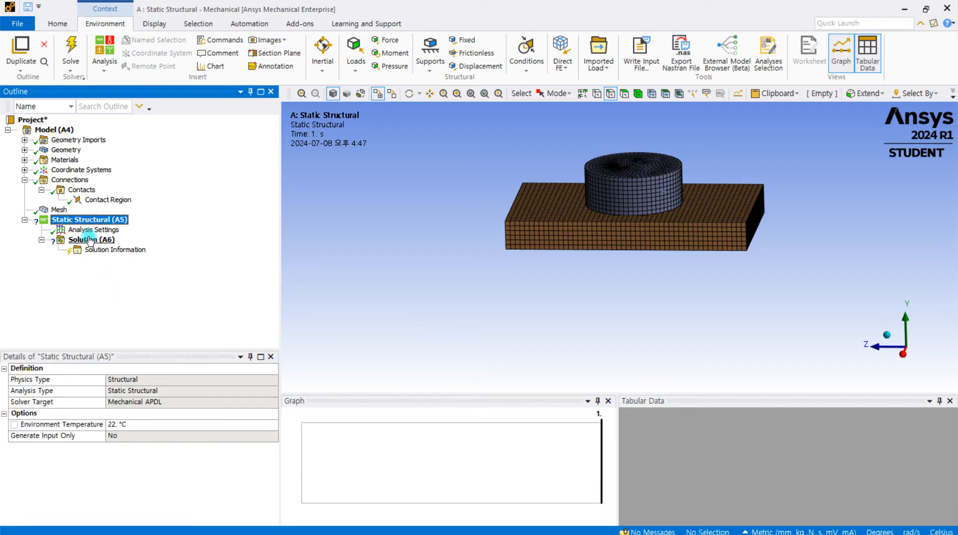
left_click(90, 230)
scroll(104, 417, "down", 2)
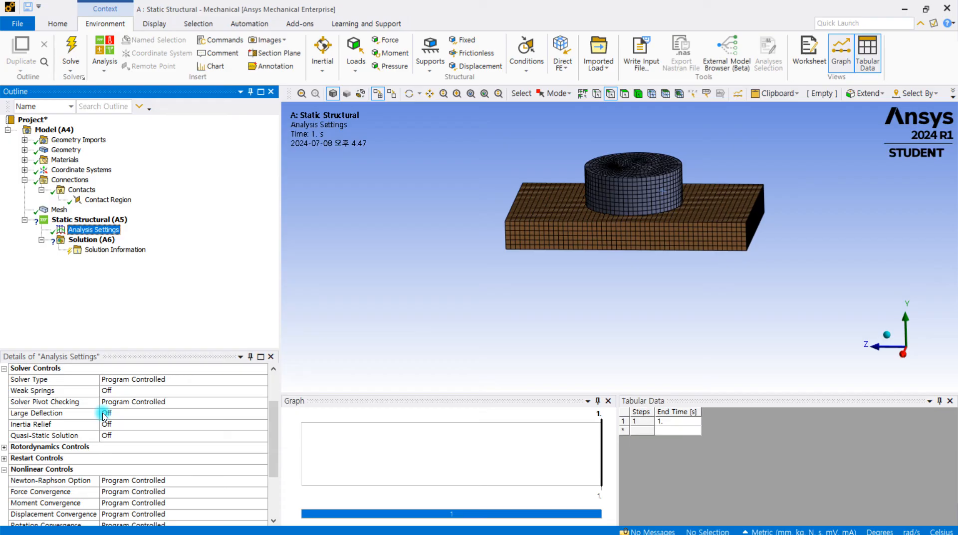
scroll(106, 416, "down", 2)
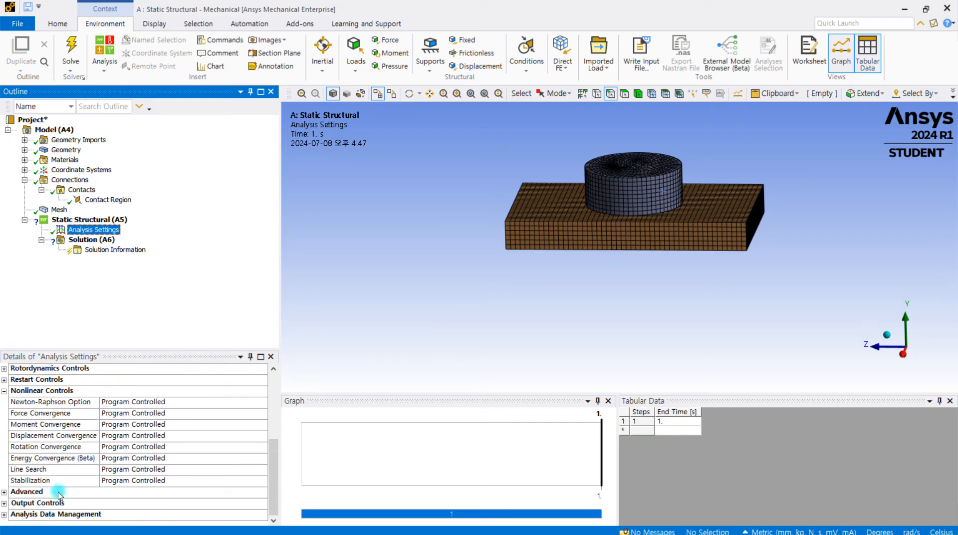
scroll(69, 460, "up", 2)
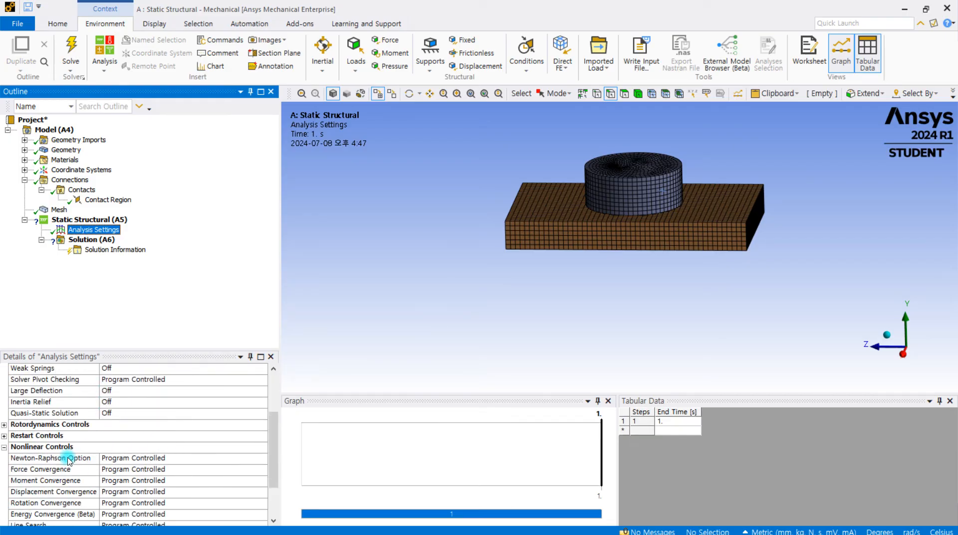
scroll(41, 395, "up", 2)
scroll(54, 481, "down", 2)
scroll(54, 481, "down", 2)
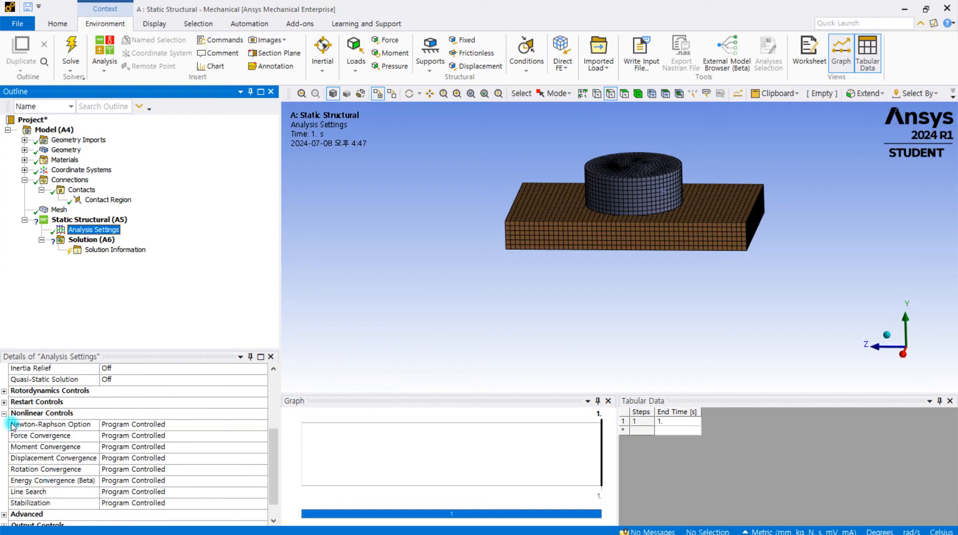
left_click(5, 413)
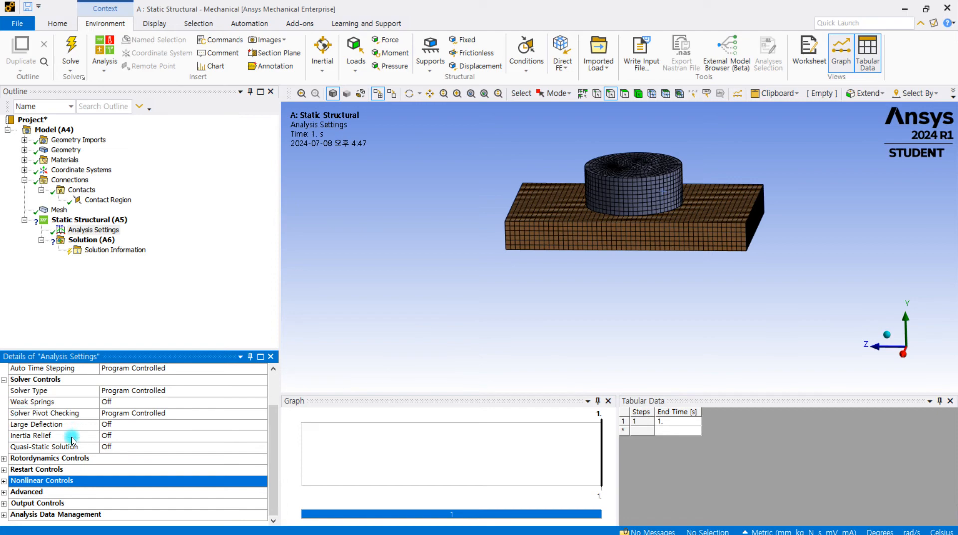
Set Large Deflection to On in the Solver Controls of the Analysis Settings
scroll(70, 442, "up", 2)
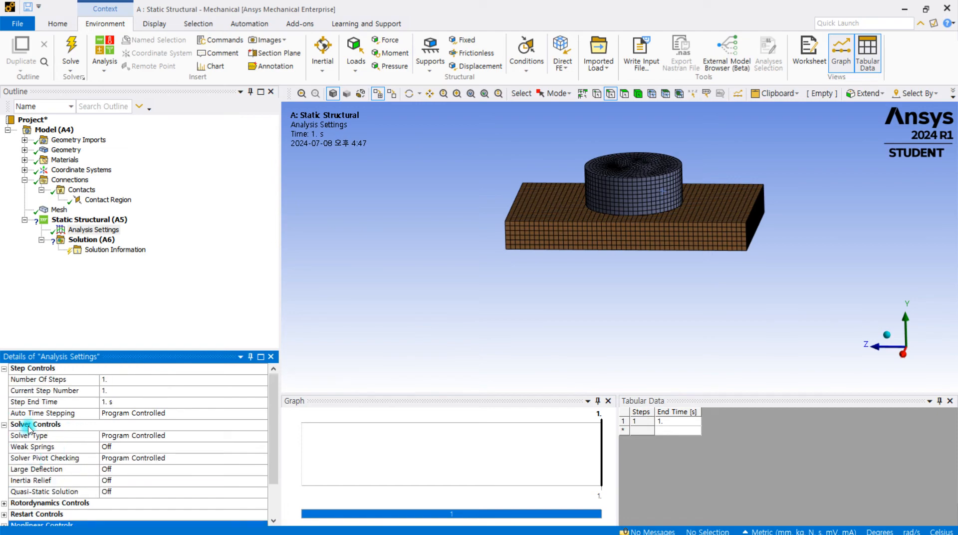
scroll(45, 428, "down", 2)
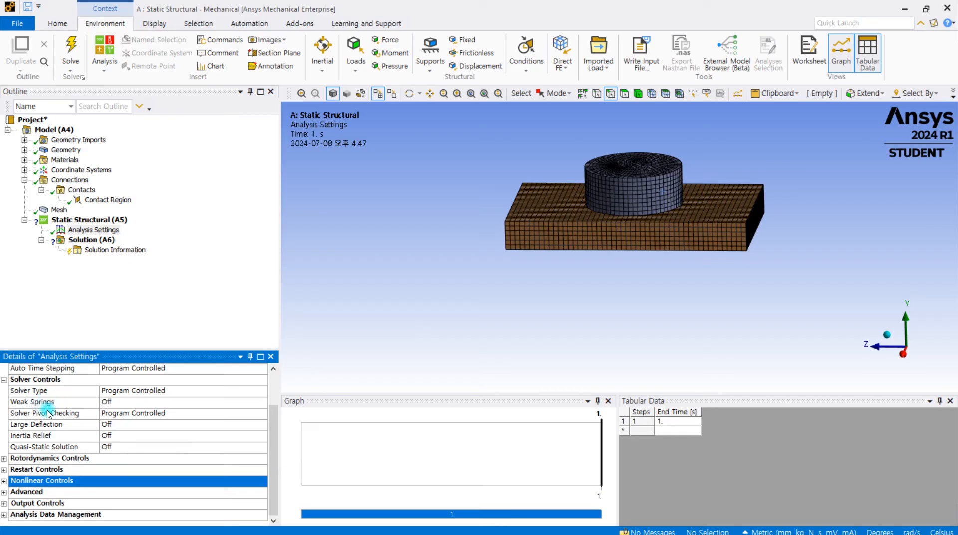
left_click(130, 426)
left_click(261, 426)
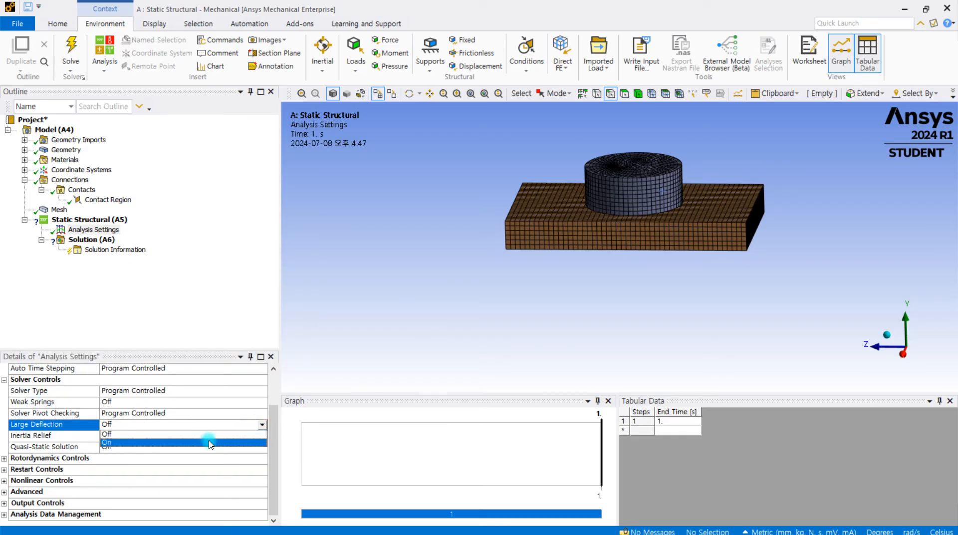
left_click(202, 440)
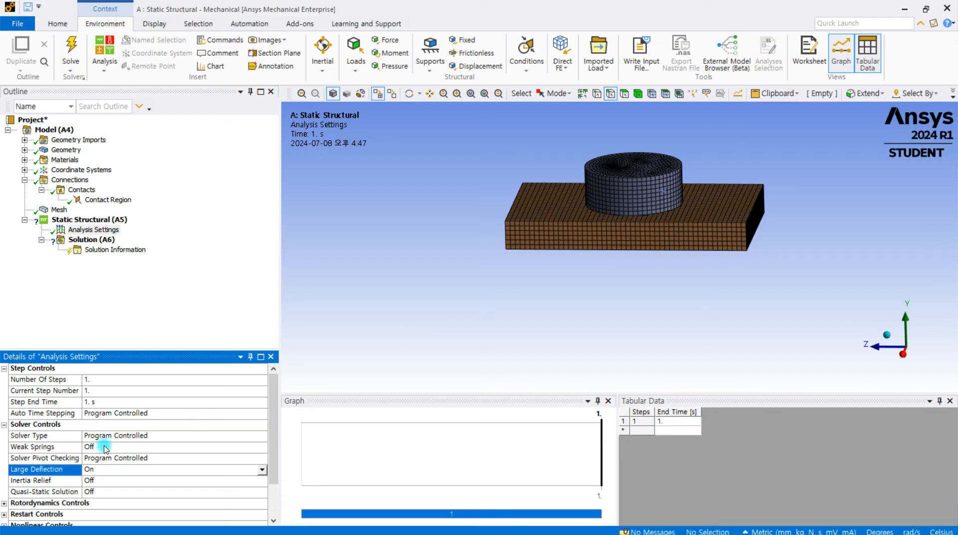
double_click(90, 469)
Switch to body selection, select the cylinder and the plate together, and clear the selection
left_click(608, 267)
scroll(669, 145, "up", 2)
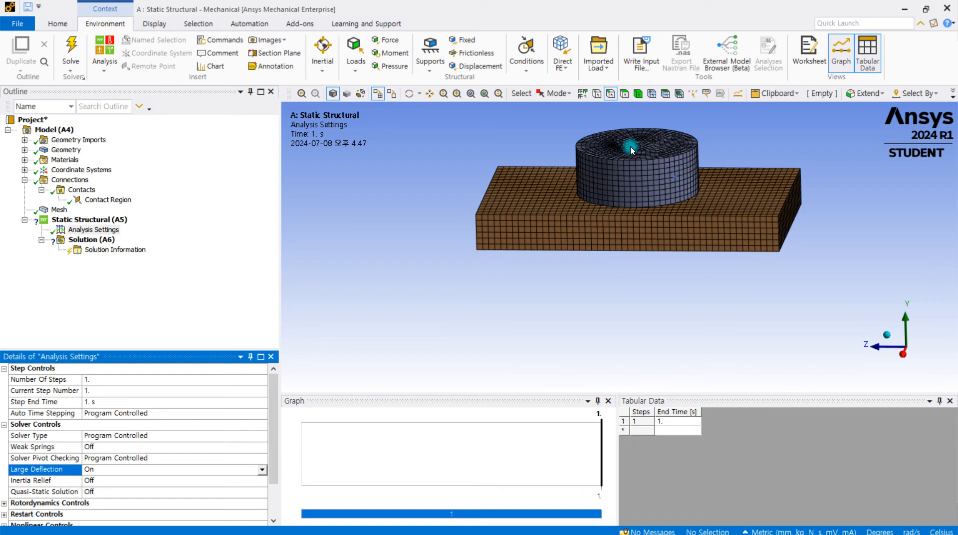
left_click(635, 173)
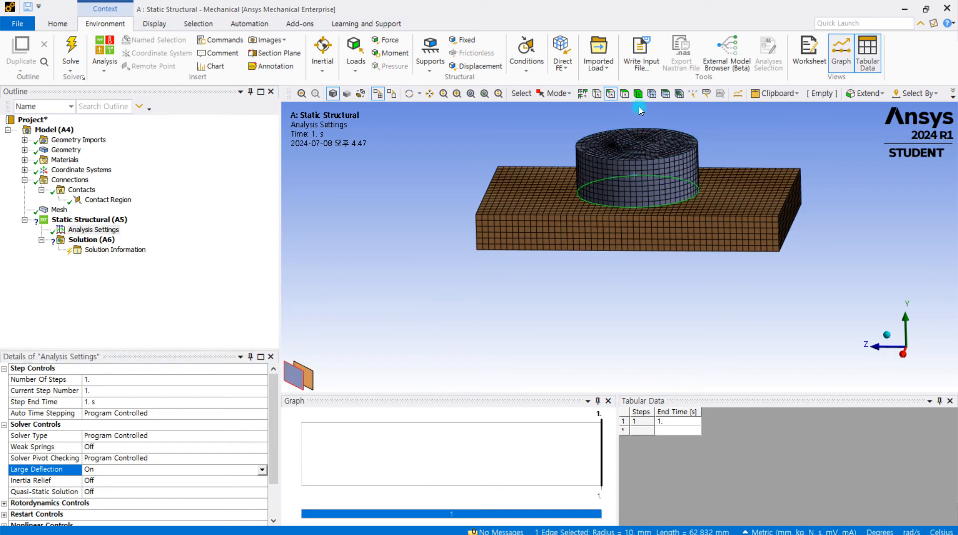
left_click(637, 94)
left_click(637, 167)
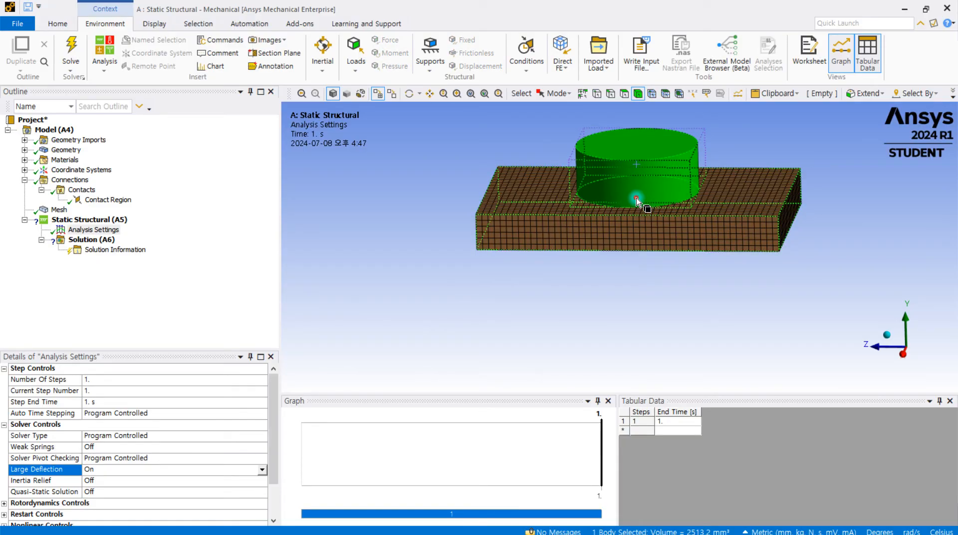
left_click(638, 227, "ctrl")
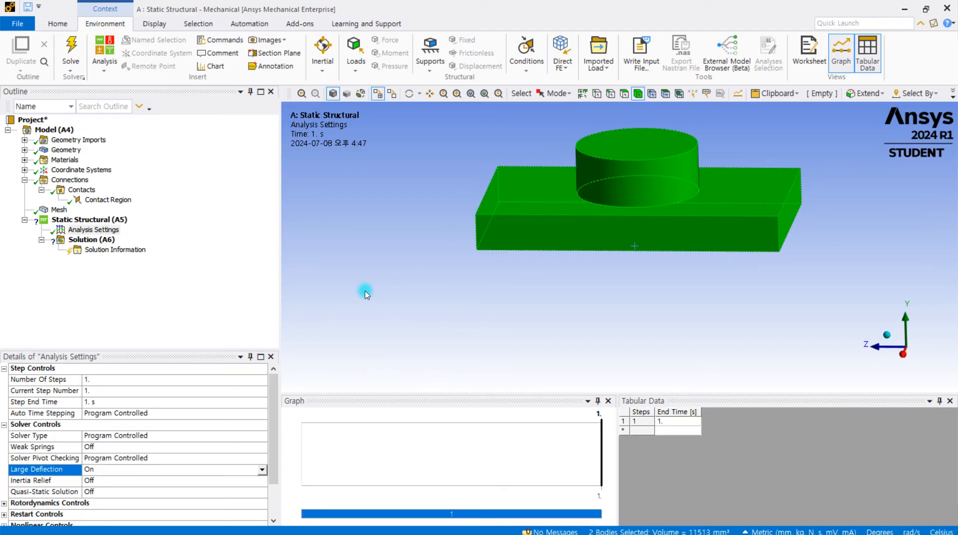
scroll(365, 295, "down", 2)
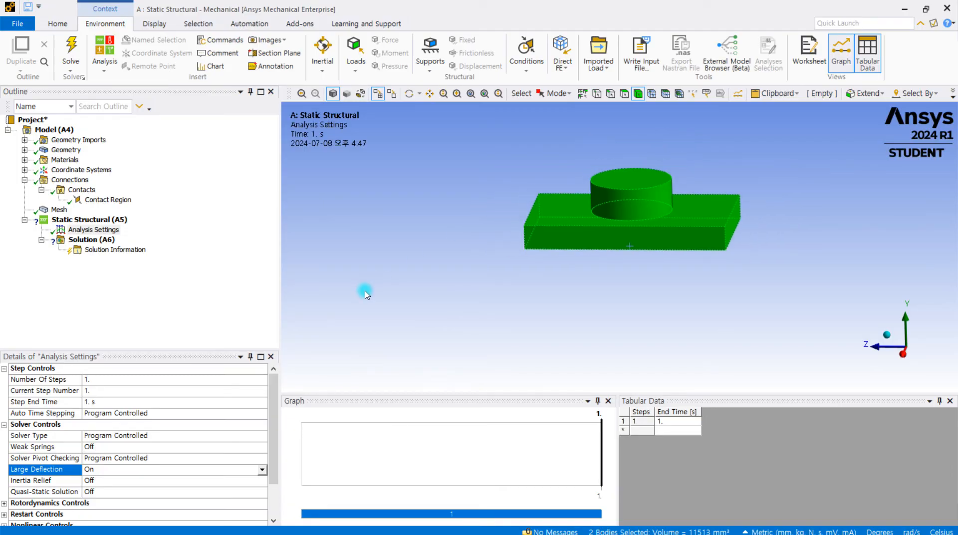
left_click(822, 188)
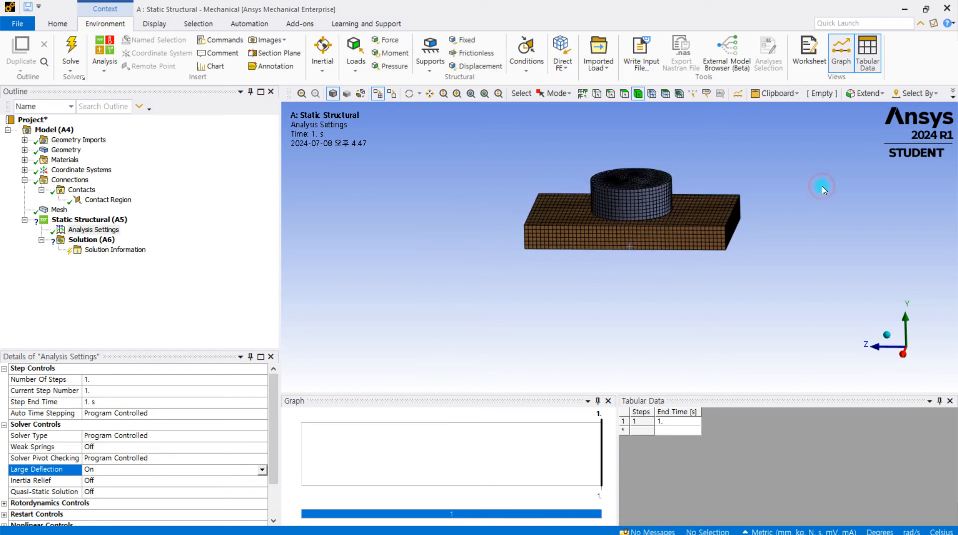
Try to explode the view of the cylinder and plate assembly, including with the model's Geometry selected in the outline
left_click(64, 28)
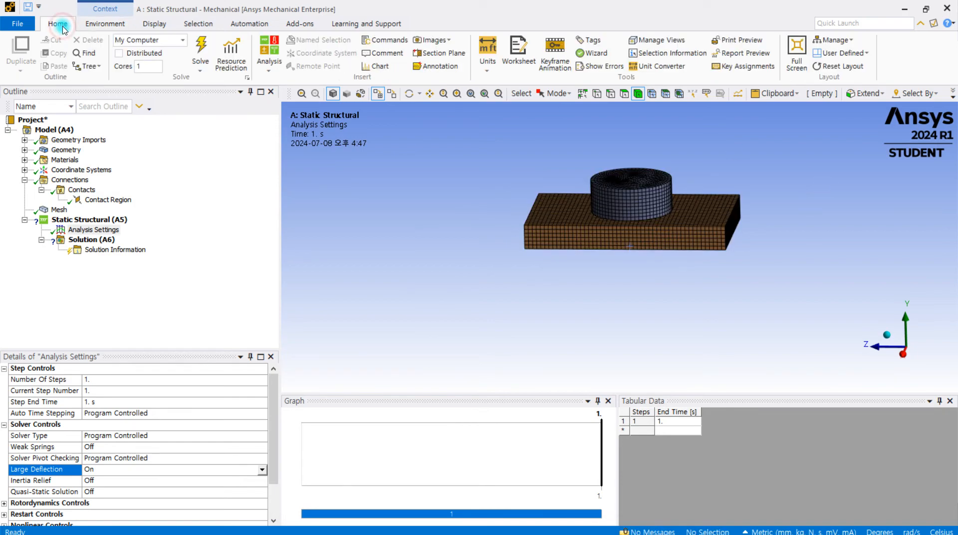
left_click(147, 22)
left_click(792, 60)
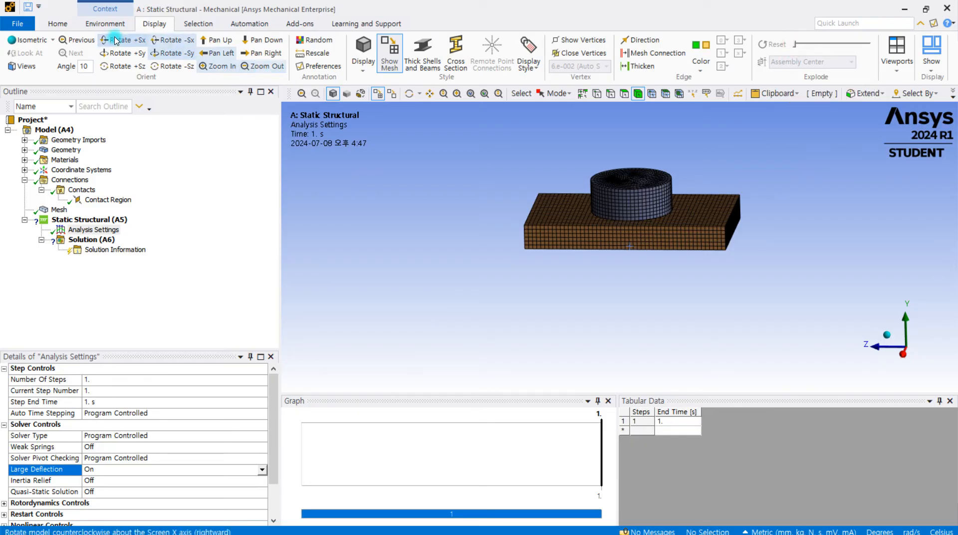
left_click(150, 26)
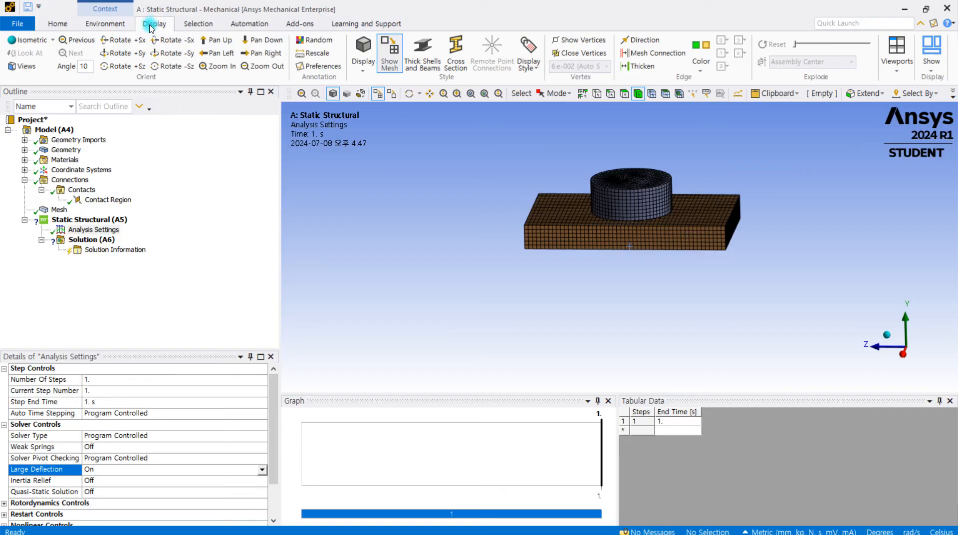
left_click(76, 192)
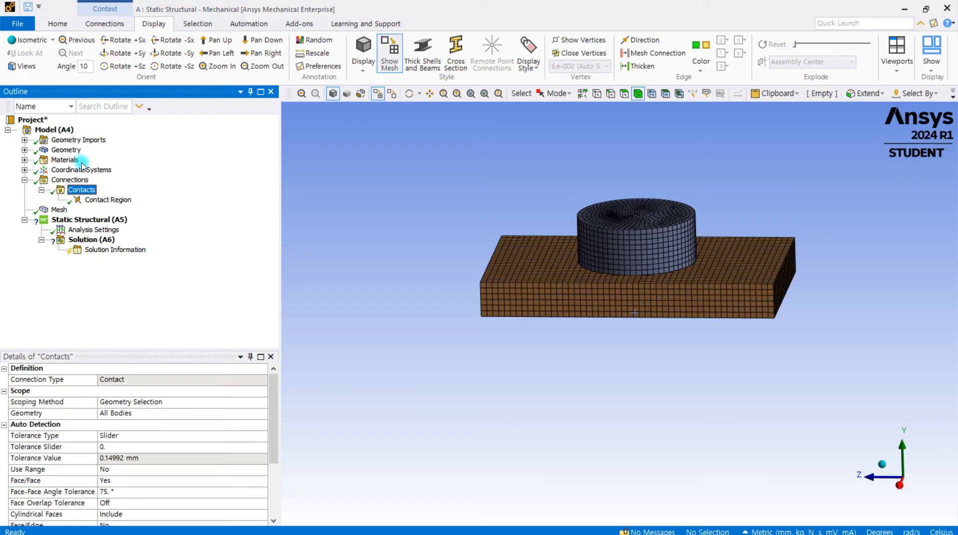
left_click(55, 130)
left_click(66, 150)
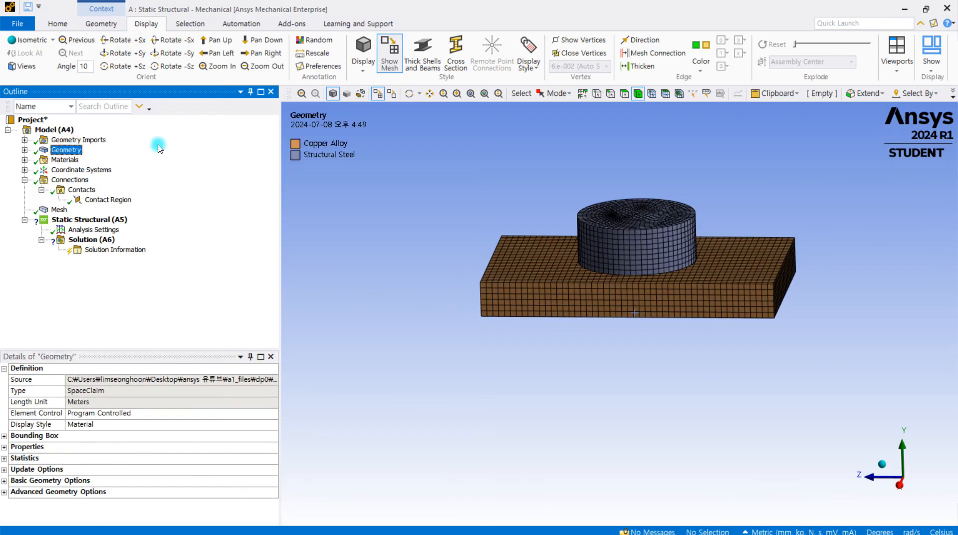
middle_click_drag(571, 198, 453, 220)
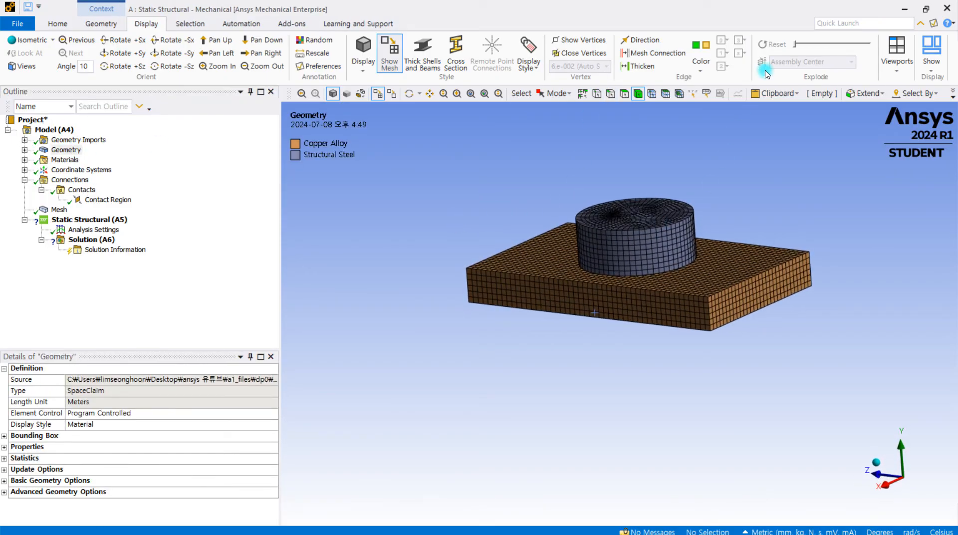
left_click(800, 44)
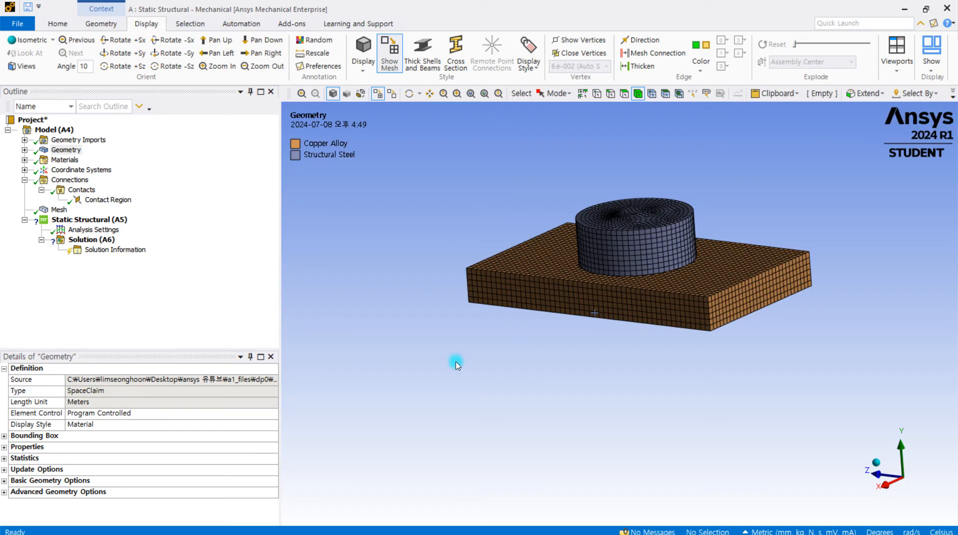
Hide the mesh display, inspect the cylinder and plate in an exploded view, and bring them back to their assembled positions
left_click(390, 52)
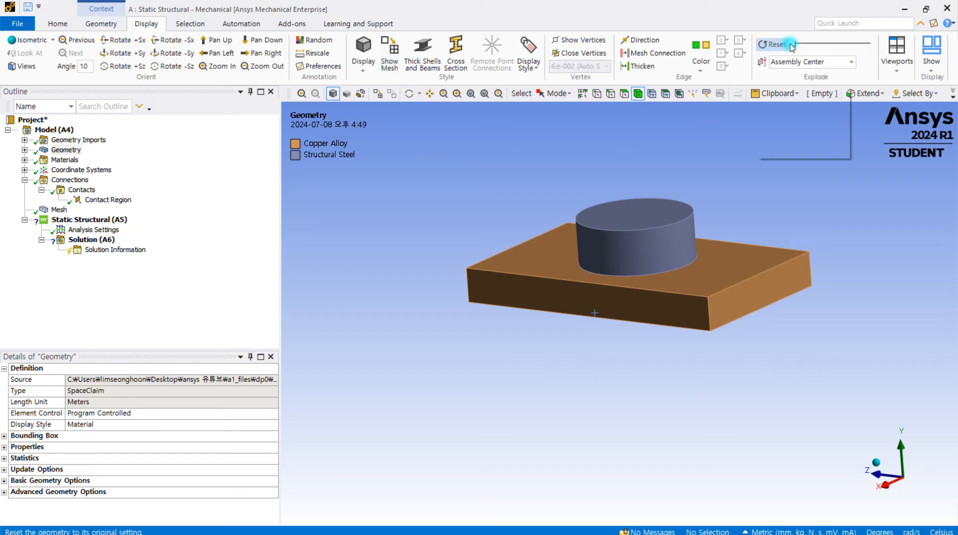
left_click_drag(794, 43, 841, 47)
middle_click_drag(577, 370, 757, 367)
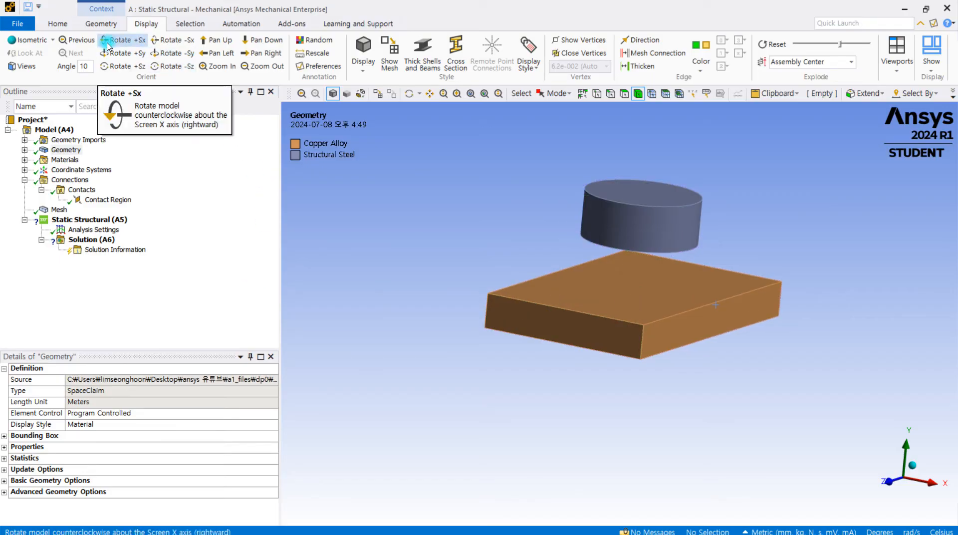
middle_click_drag(562, 203, 512, 210)
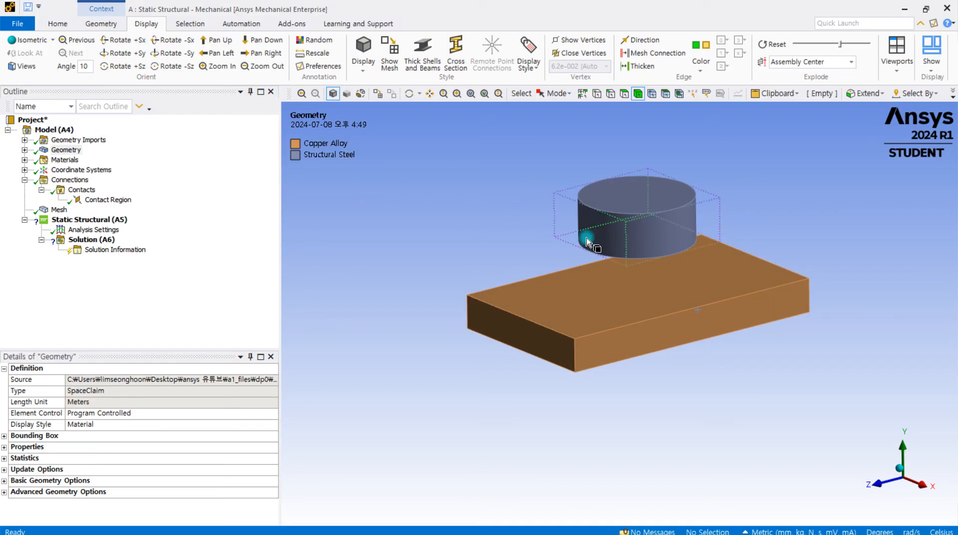
mouse_move(651, 246)
middle_mouse_down()
mouse_move(640, 279)
mouse_move(640, 259)
middle_mouse_up()
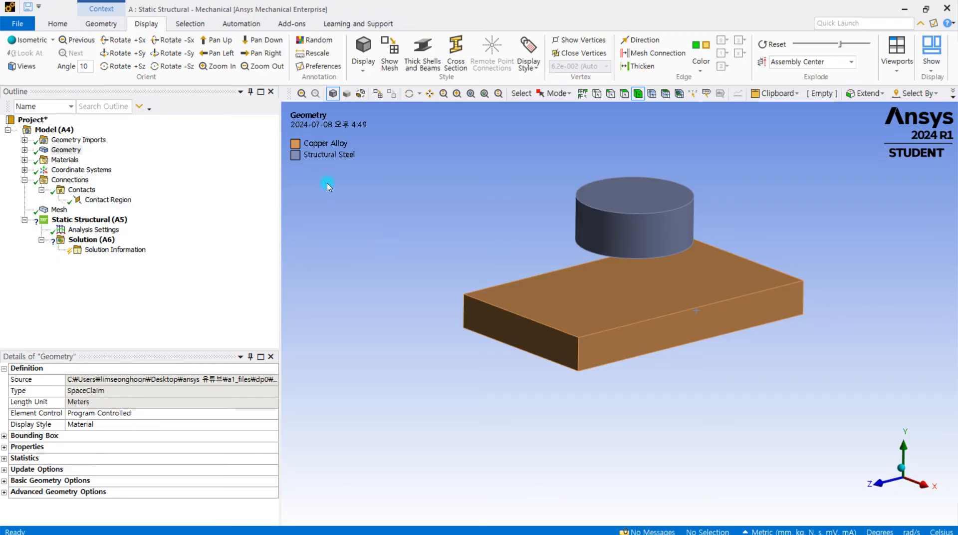
left_click_drag(839, 44, 781, 50)
middle_click_drag(519, 242, 501, 236)
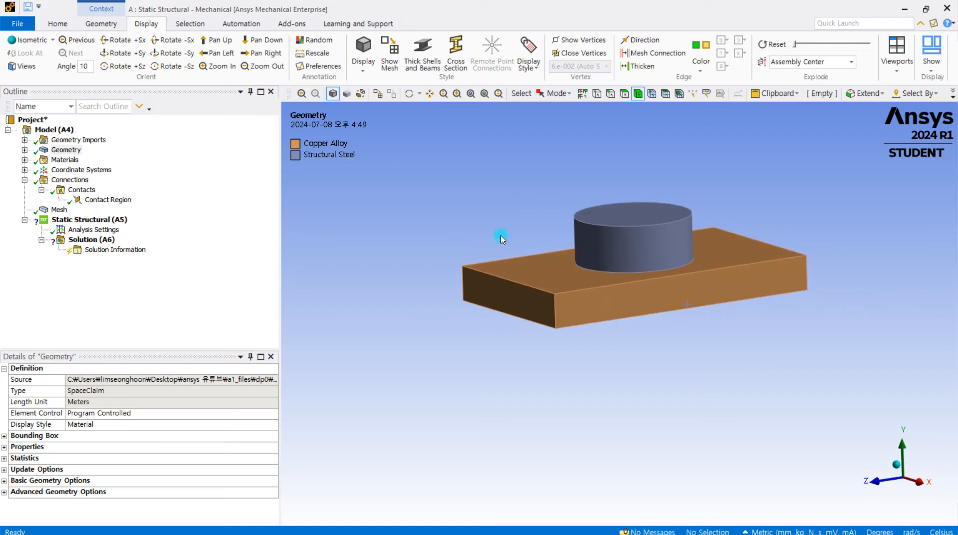
Review the deformation, strain, stress and toolbox result options available for the static structural solution
left_click(111, 231)
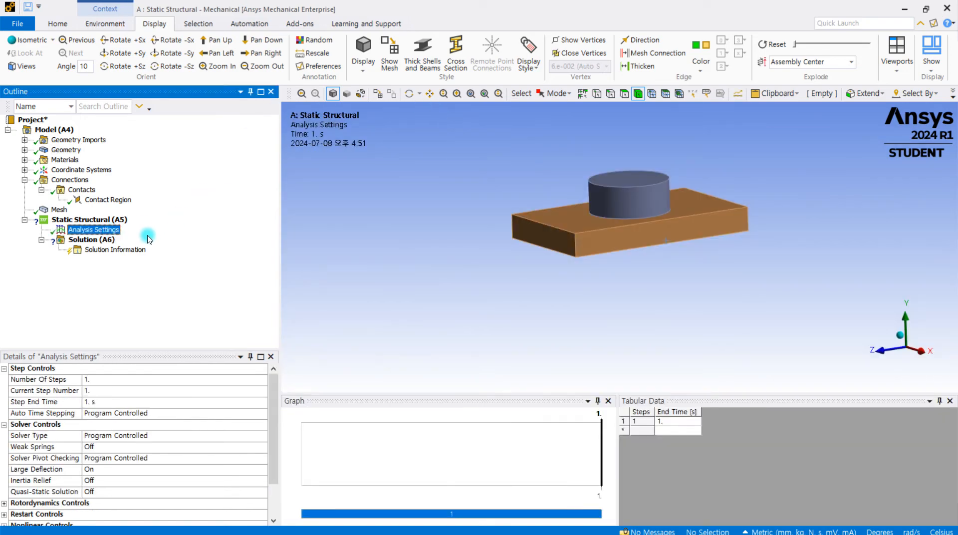
left_click(98, 240)
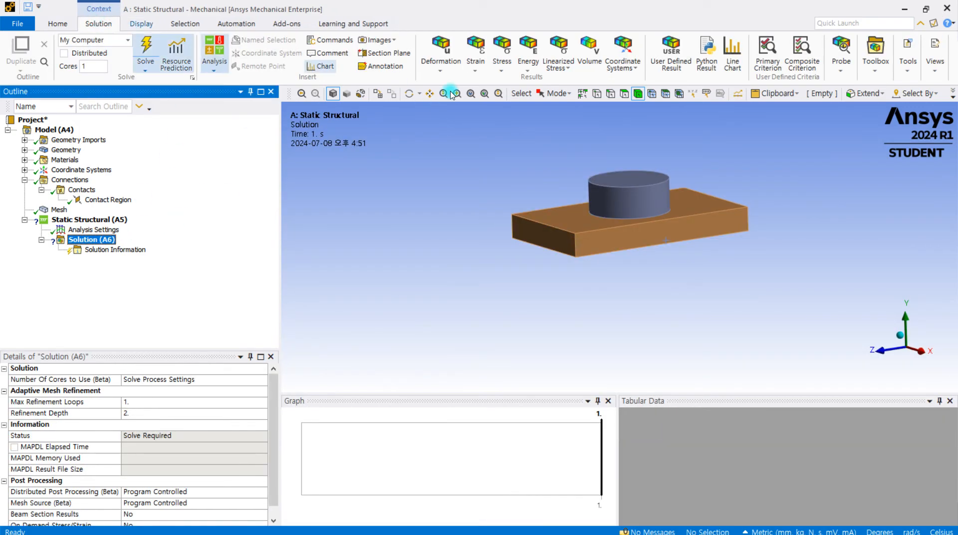
left_click(440, 63)
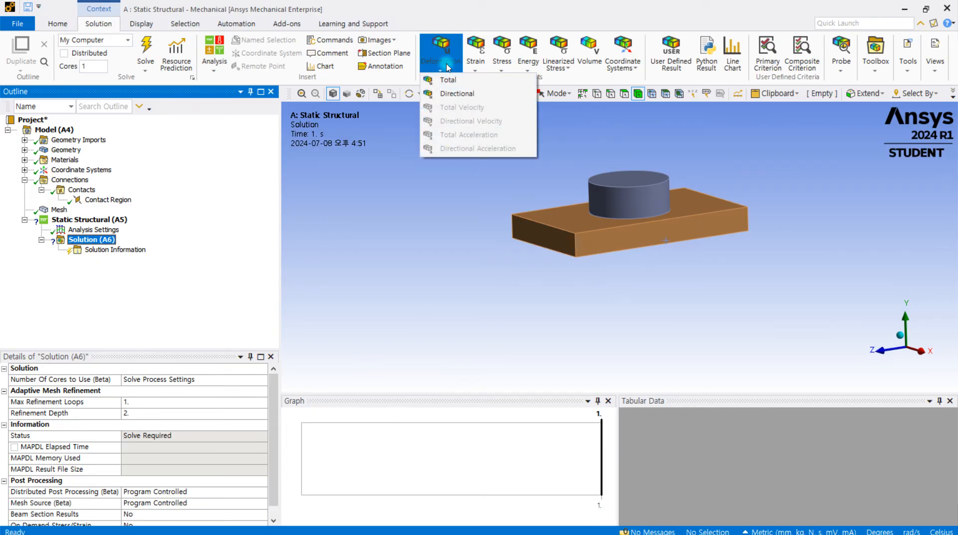
left_click(477, 65)
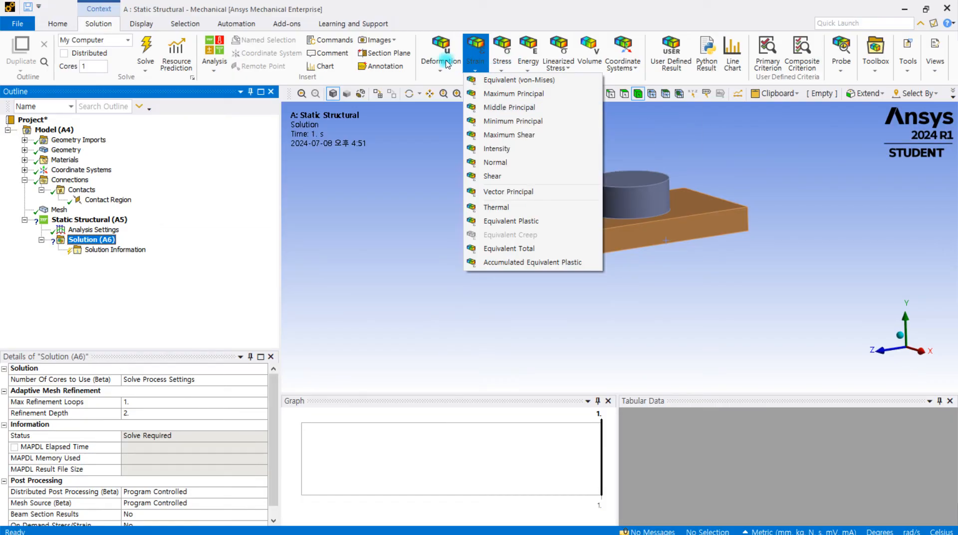
left_click(509, 67)
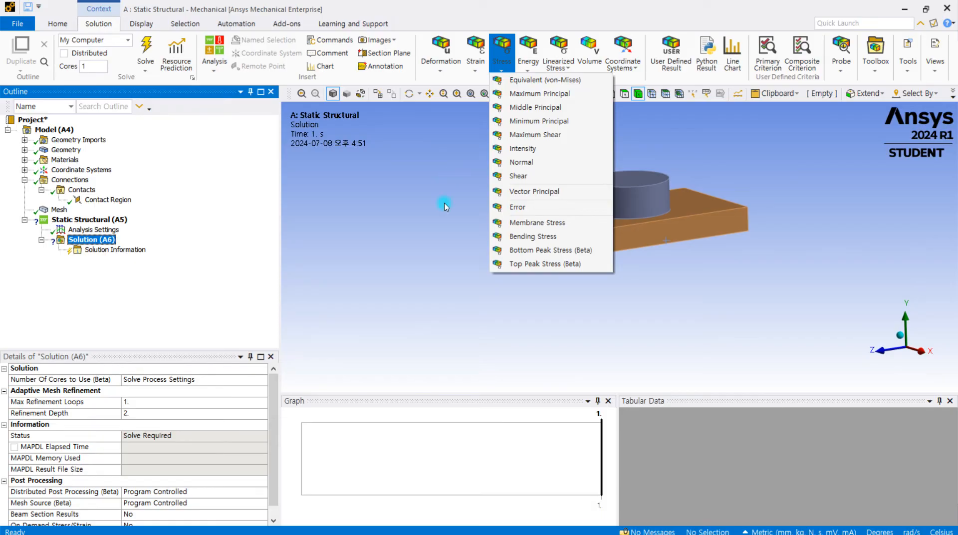
left_click(873, 70)
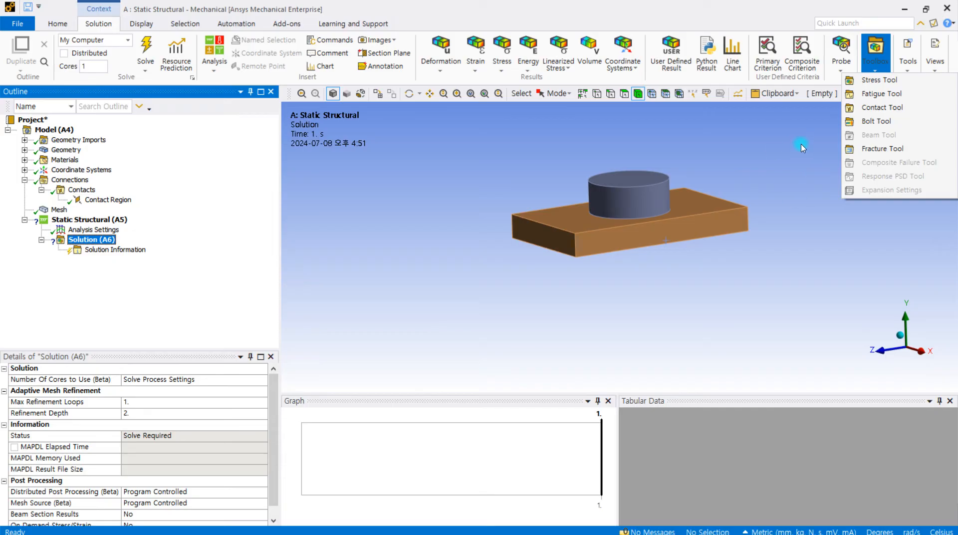
left_click(538, 133)
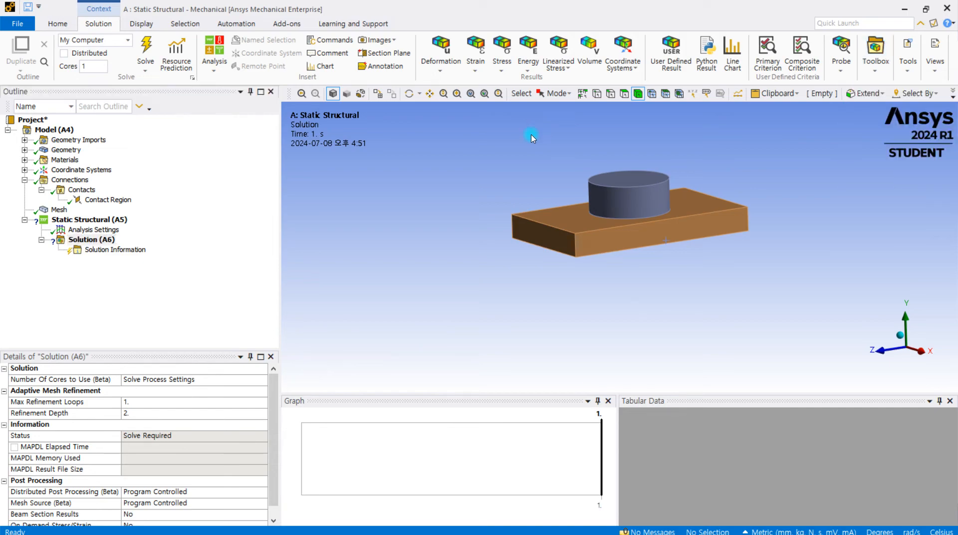
Insert a Fatigue Tool under the solution to review its settings, and delete it again
left_click(877, 73)
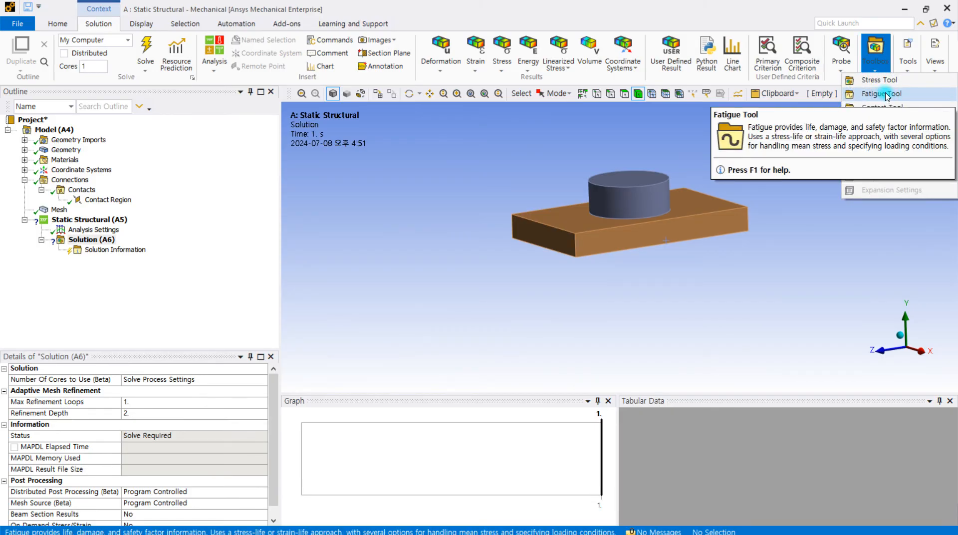
left_click(883, 94)
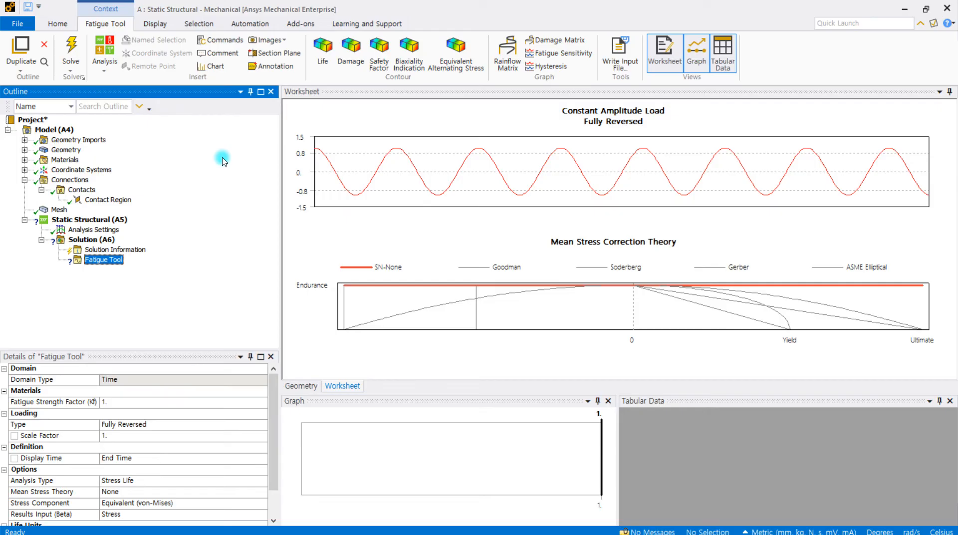
left_click(98, 262)
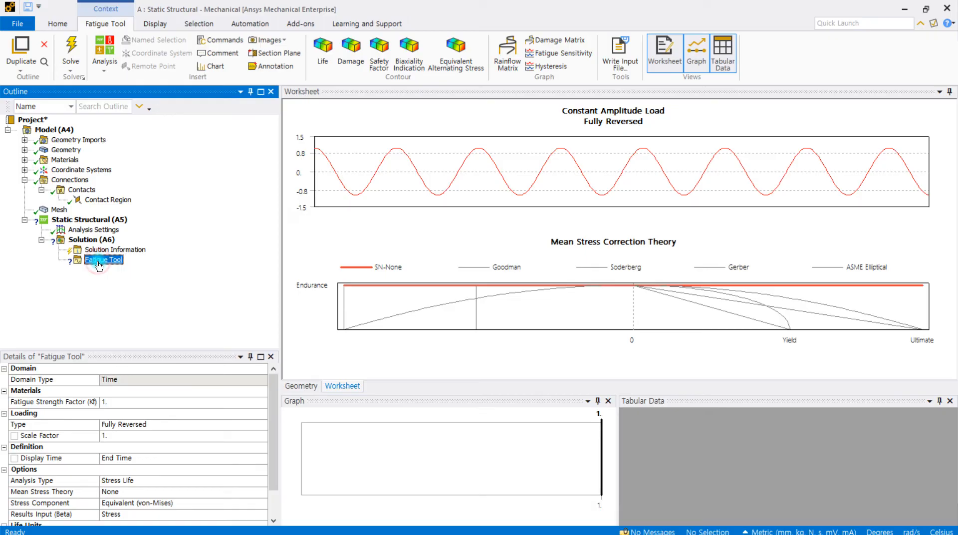
right_click(97, 262)
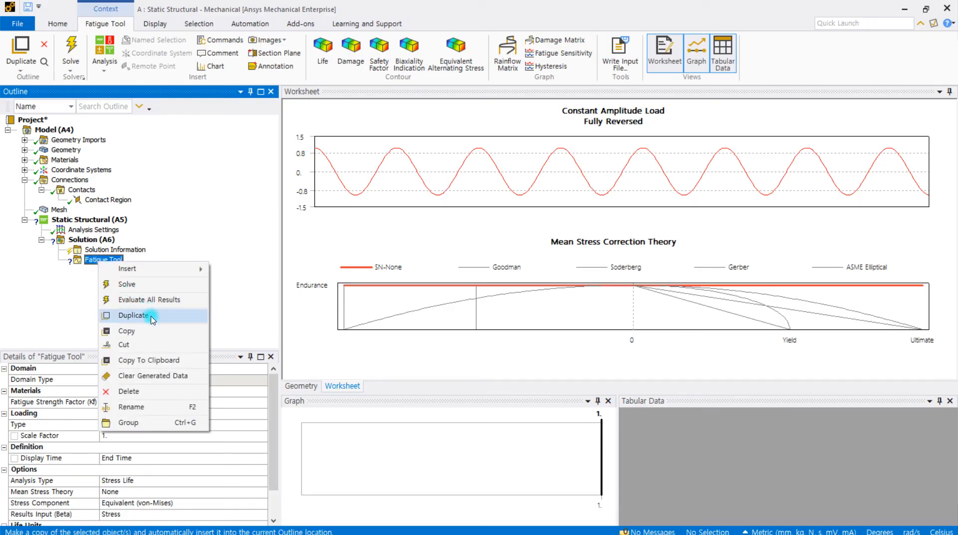
left_click(144, 392)
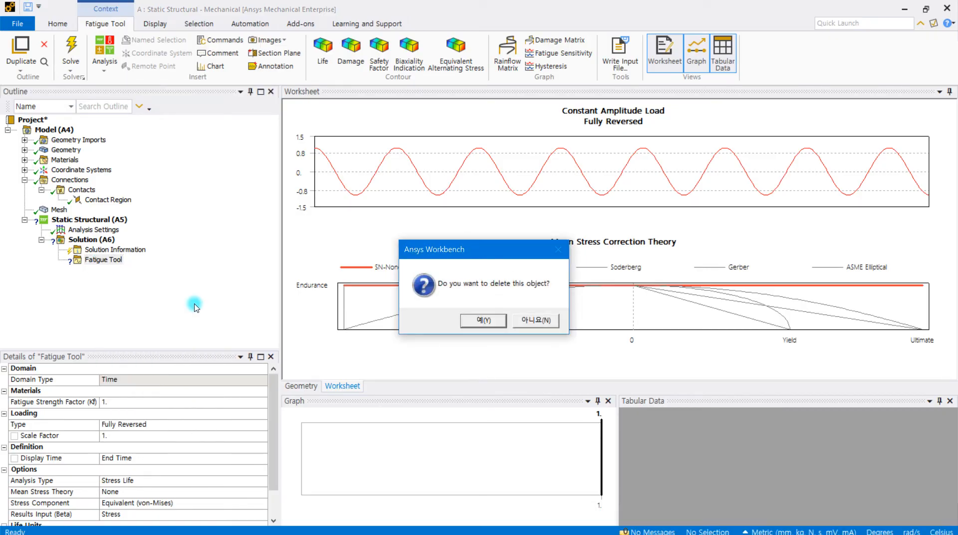
left_click(482, 322)
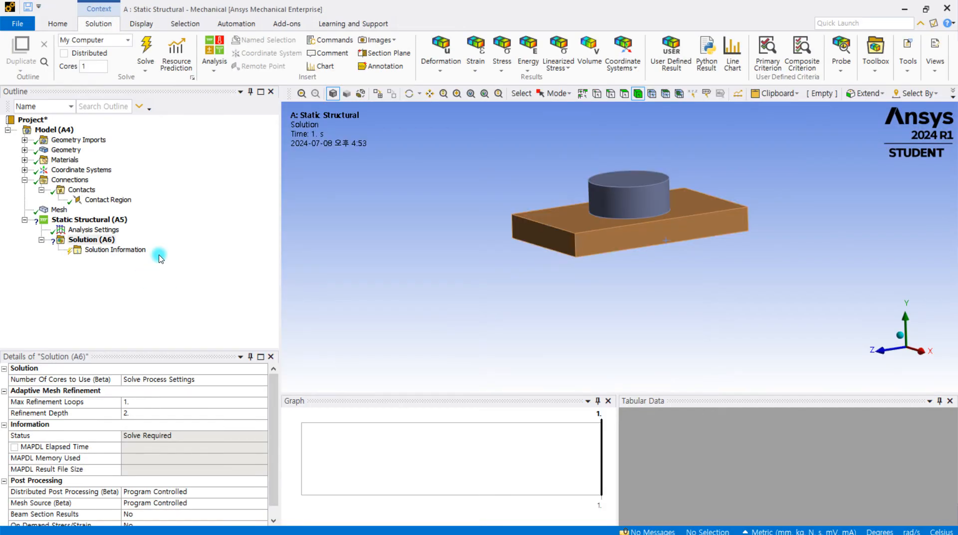
Add a force to the static structural analysis and scope it to the cylinder's top face
left_click(93, 229)
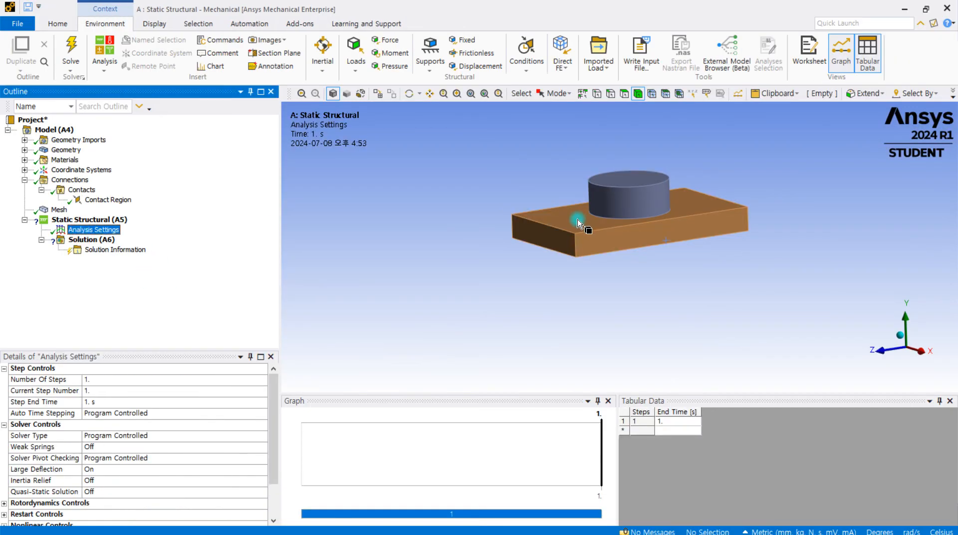
middle_click_drag(627, 207, 644, 214)
middle_click_drag(626, 258, 599, 306, "ctrl")
scroll(607, 246, "up", 3)
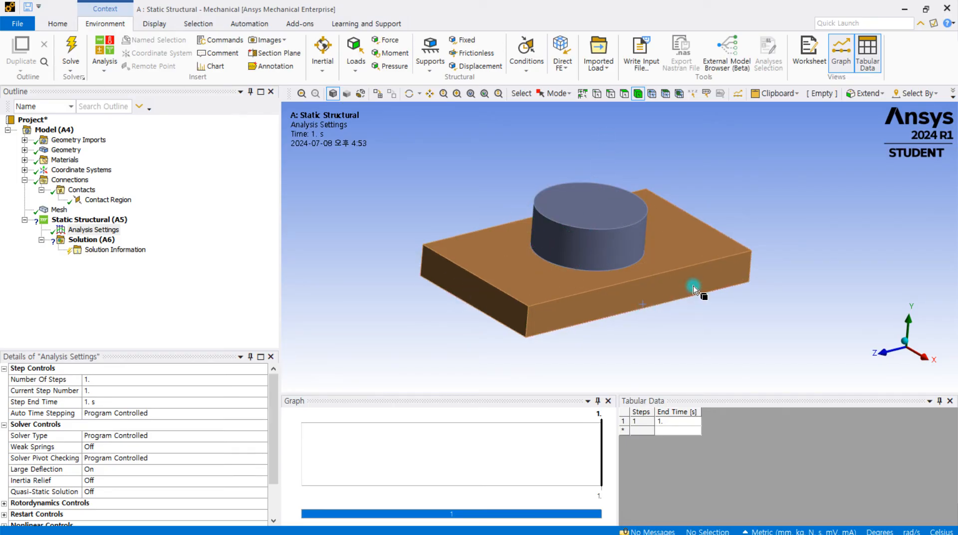
middle_click_drag(638, 312, 554, 318)
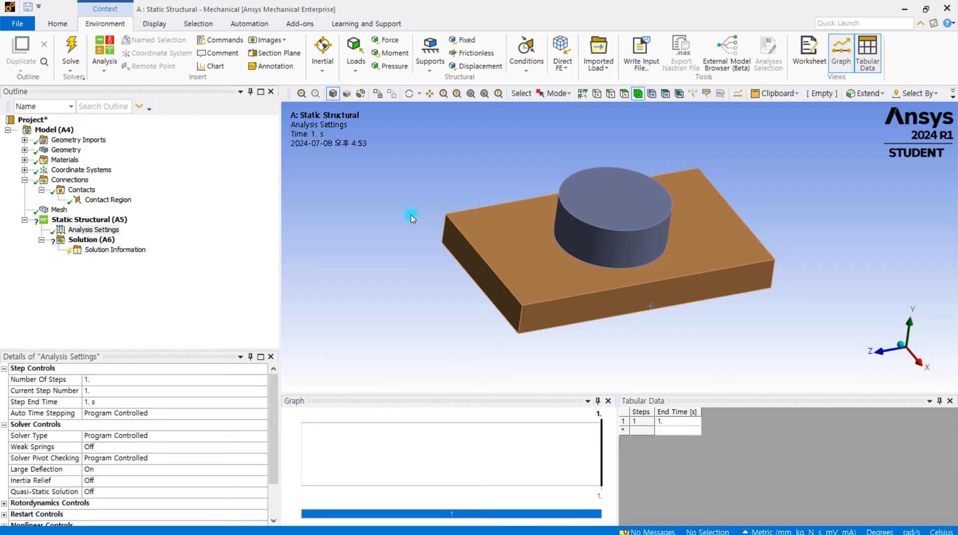
left_click(391, 40)
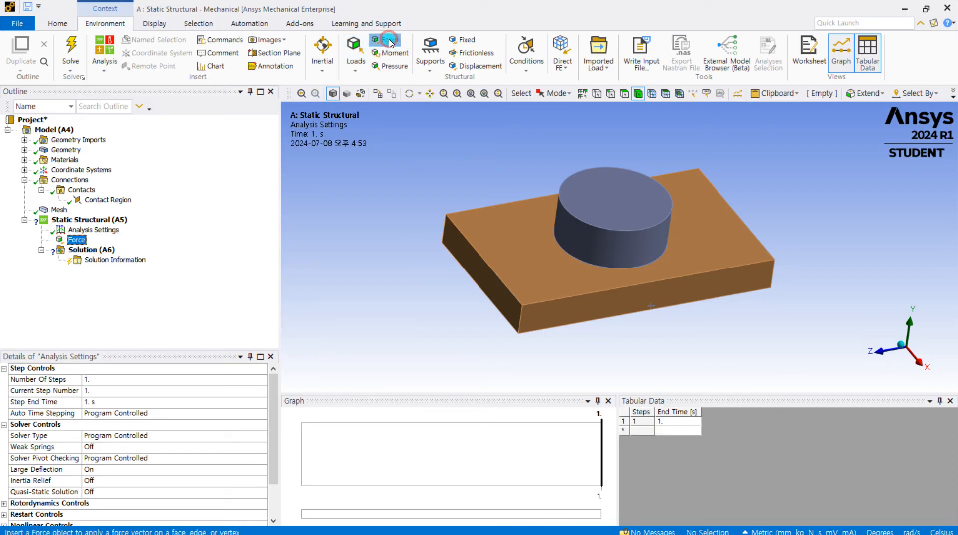
left_click(635, 207)
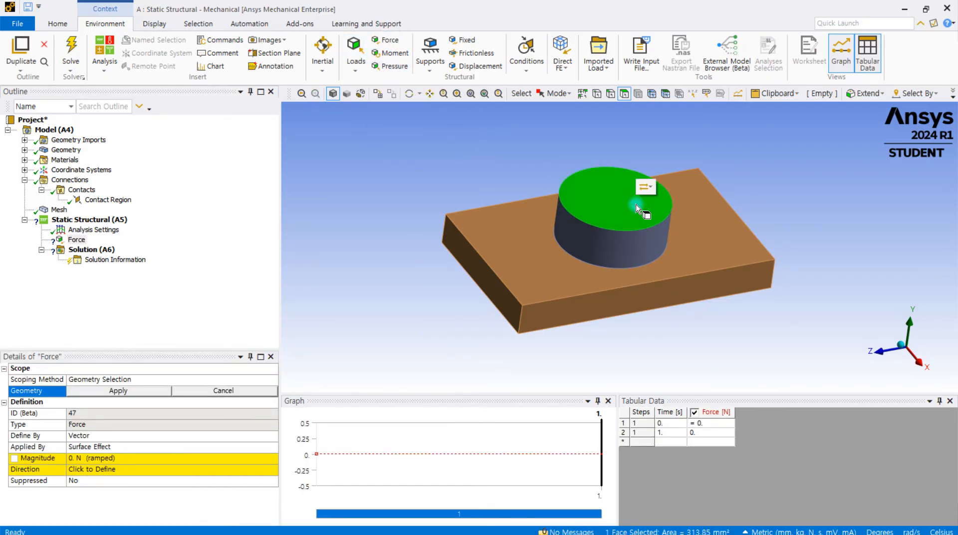
left_click(123, 391)
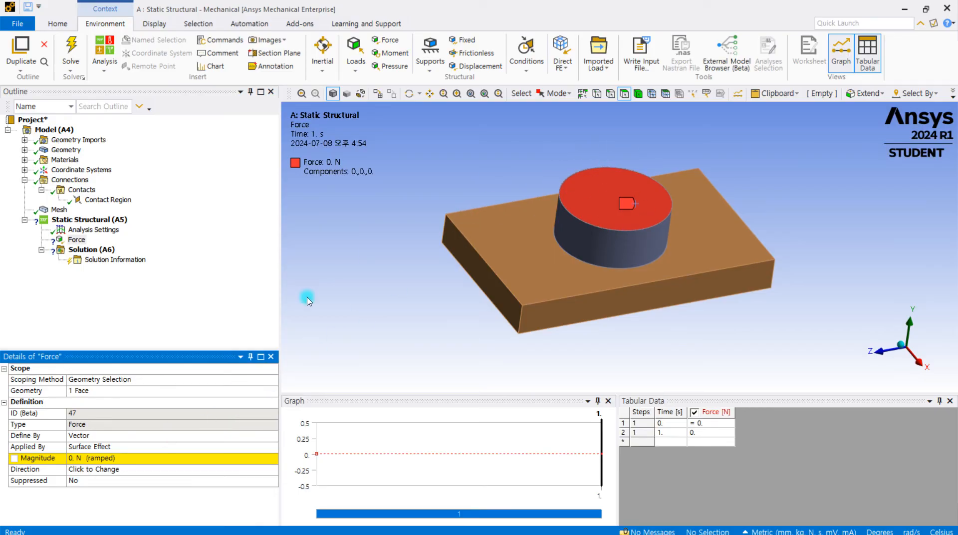
Define the force by components and set its Y component to -1000 N
left_click(76, 437)
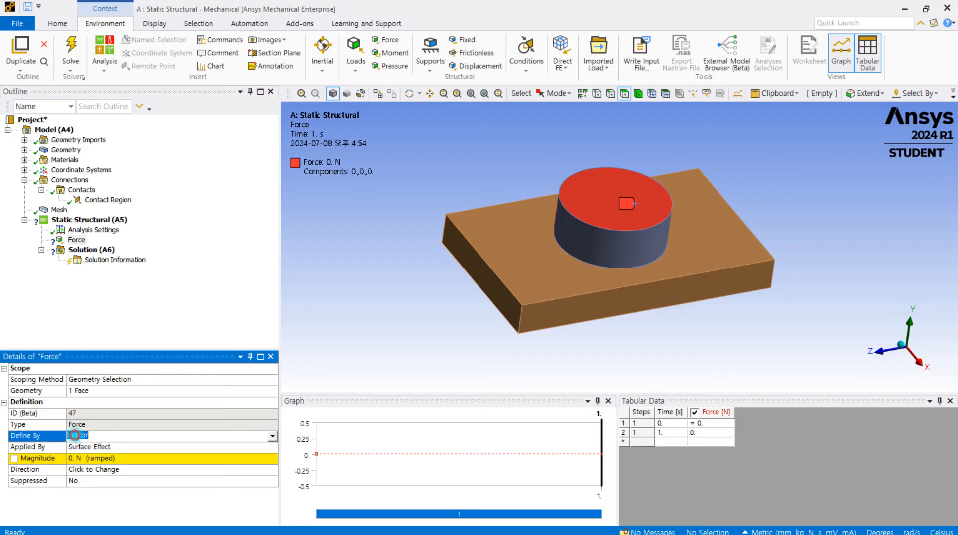
left_click(274, 437)
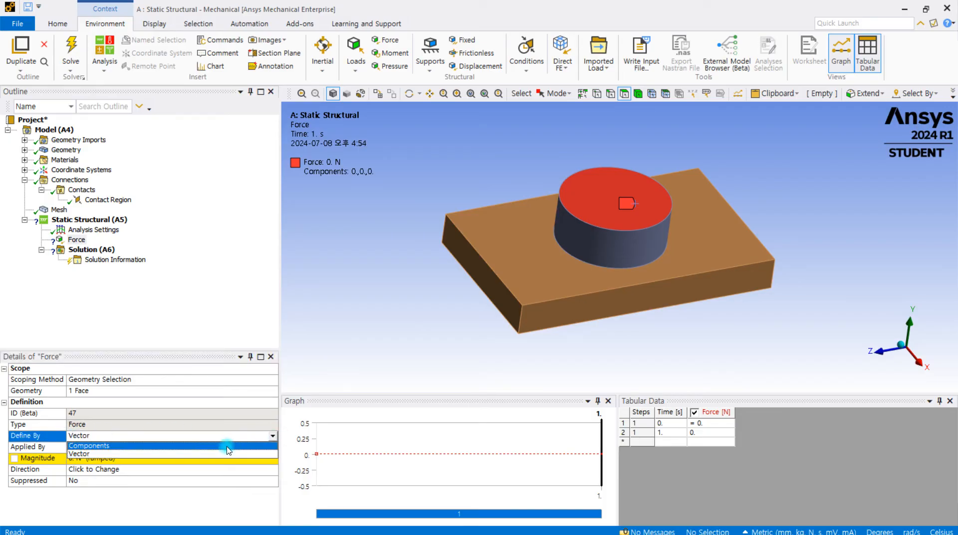
left_click(227, 445)
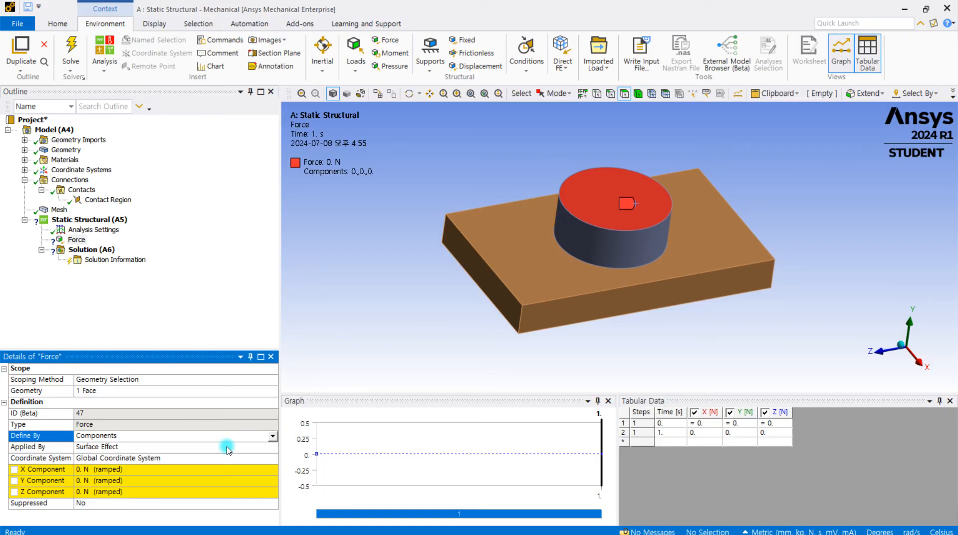
middle_click_drag(410, 272, 407, 260)
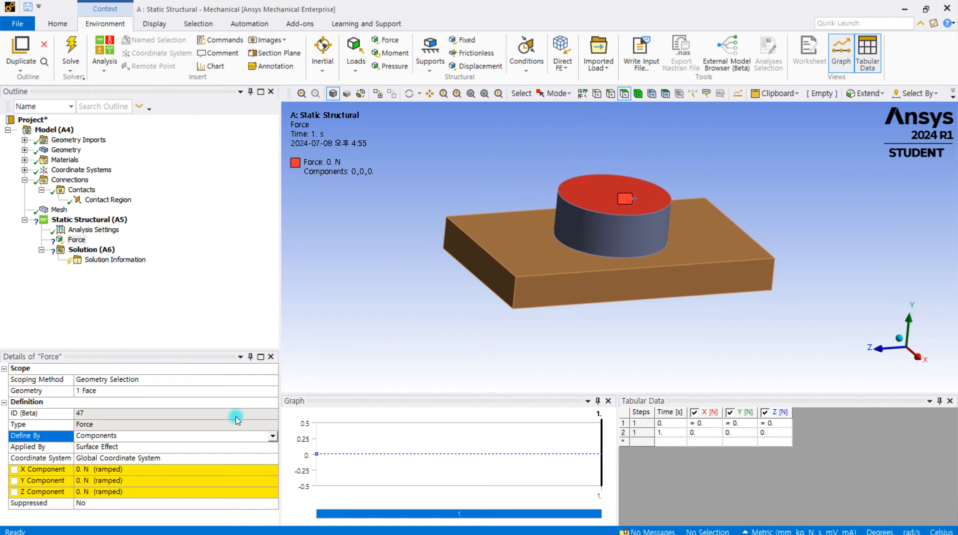
left_click(121, 479)
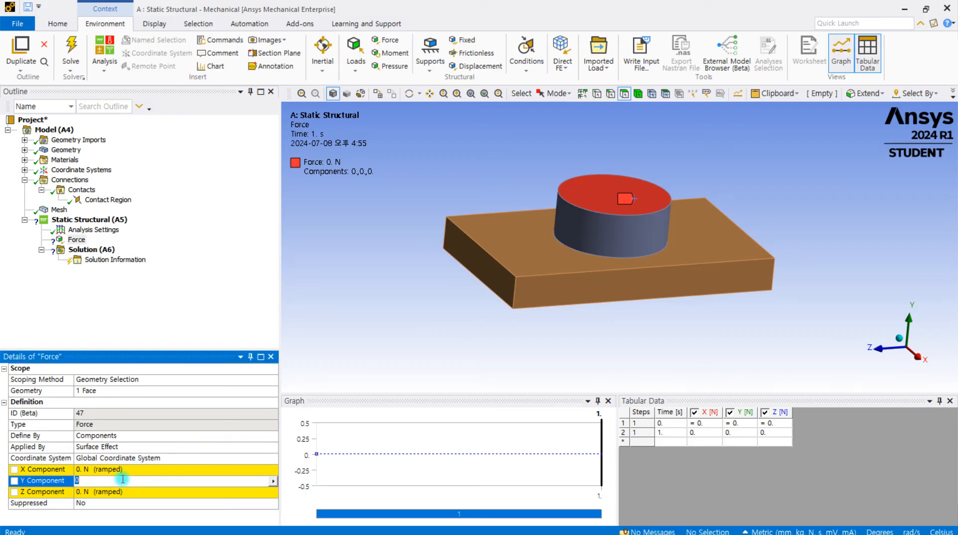
type("-1000")
key("Return")
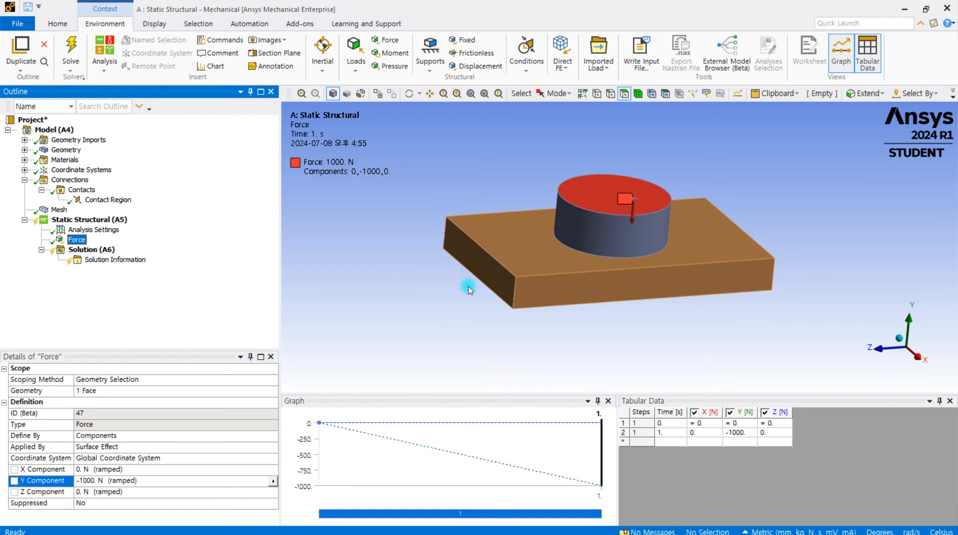
Add a fixed support scoped to the two opposite end faces of the copper plate
middle_click_drag(451, 279, 483, 280)
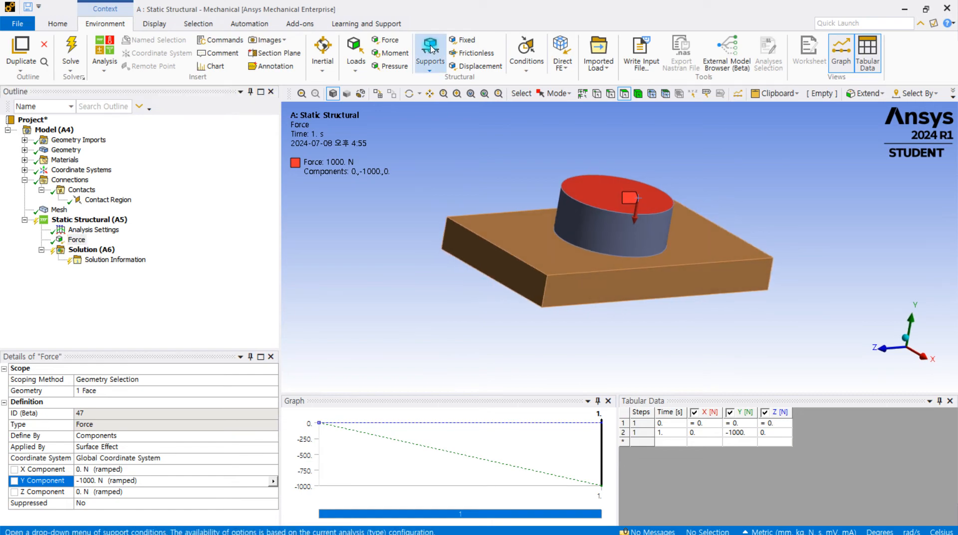
left_click(466, 43)
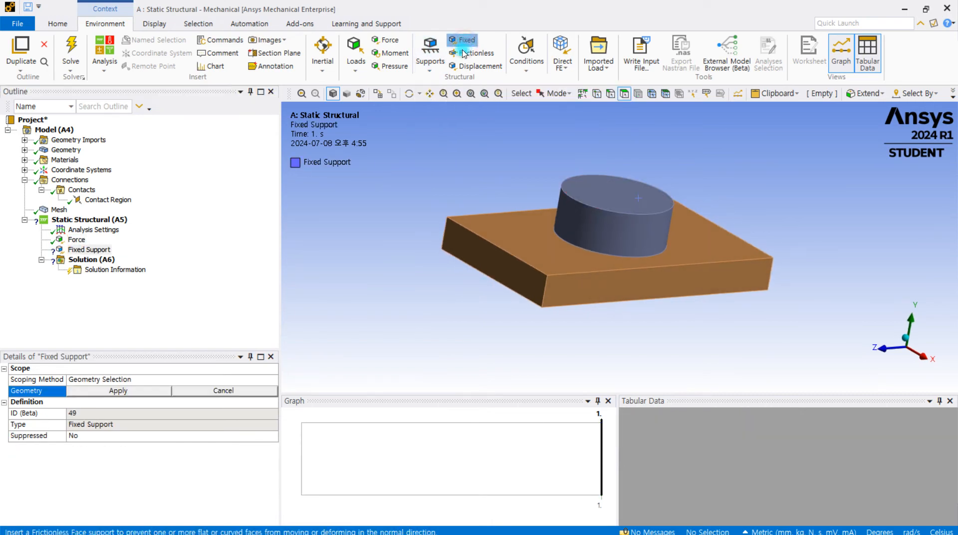
left_click(501, 263)
mouse_move(489, 293)
middle_mouse_down()
mouse_move(329, 297)
mouse_move(490, 305)
middle_mouse_up()
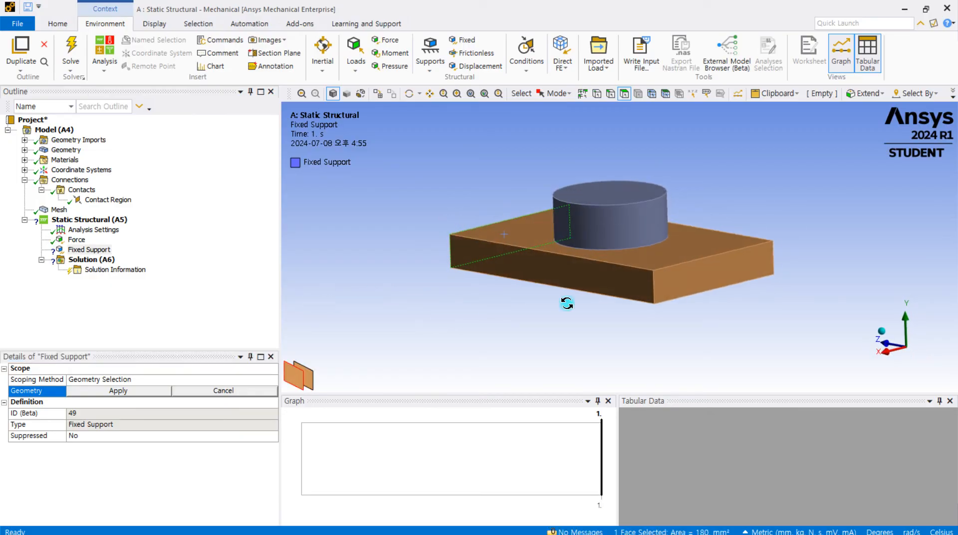
left_click(716, 281, "ctrl")
left_click(120, 391)
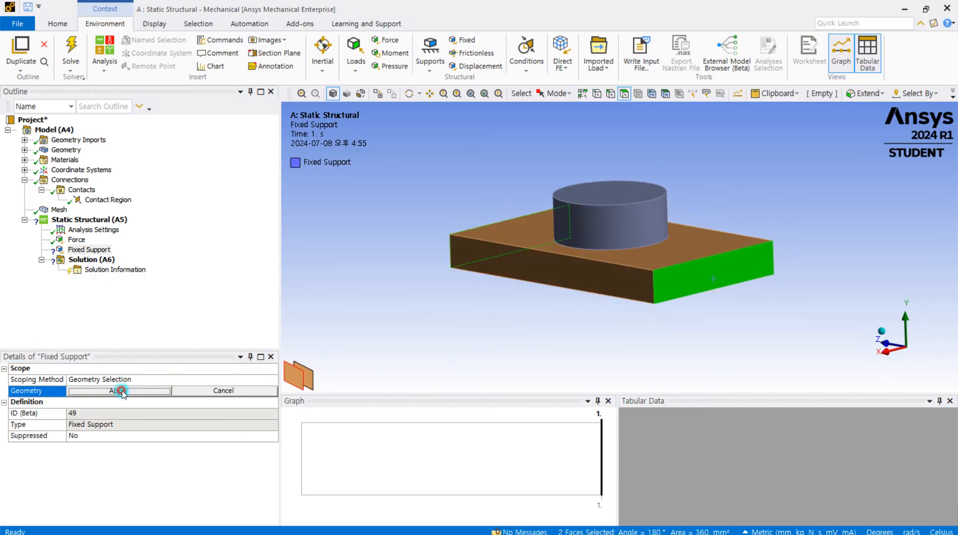
left_click(519, 316)
middle_click_drag(519, 316, 685, 316)
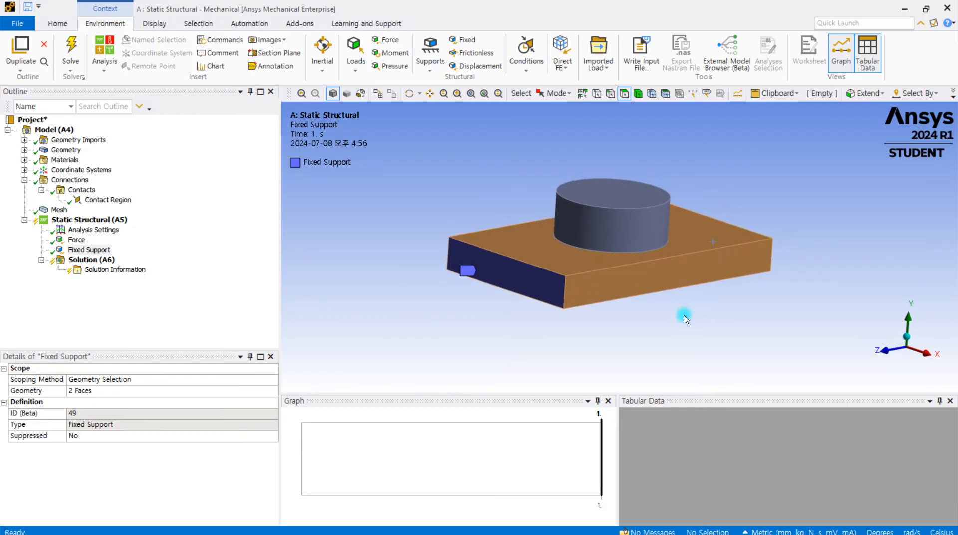
Mark the Y component of the force on the cylinder's top face as a parameter
scroll(685, 318, "up", 4)
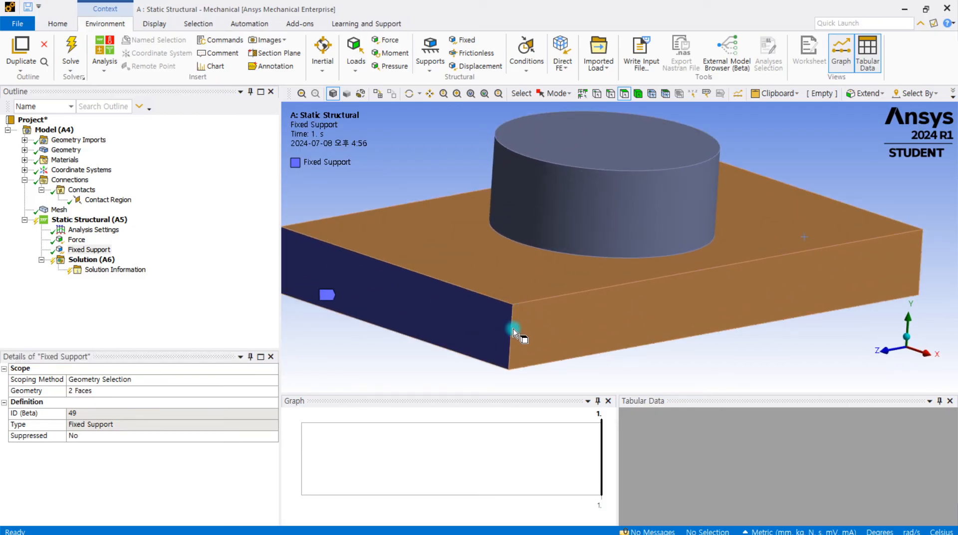
middle_click_drag(523, 309, 490, 320)
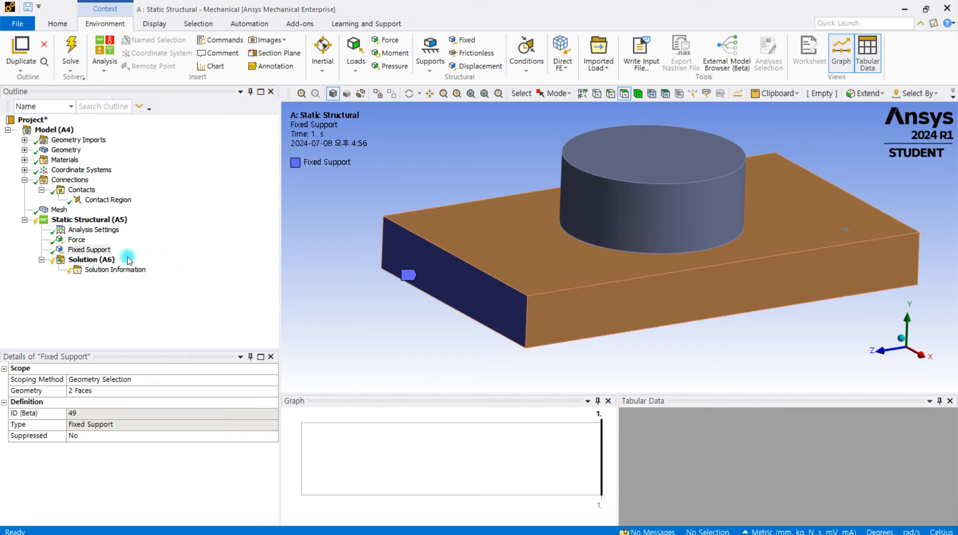
mouse_move(647, 286)
middle_mouse_down()
mouse_move(657, 264)
mouse_move(653, 294)
mouse_move(497, 283)
mouse_move(646, 282)
middle_mouse_up()
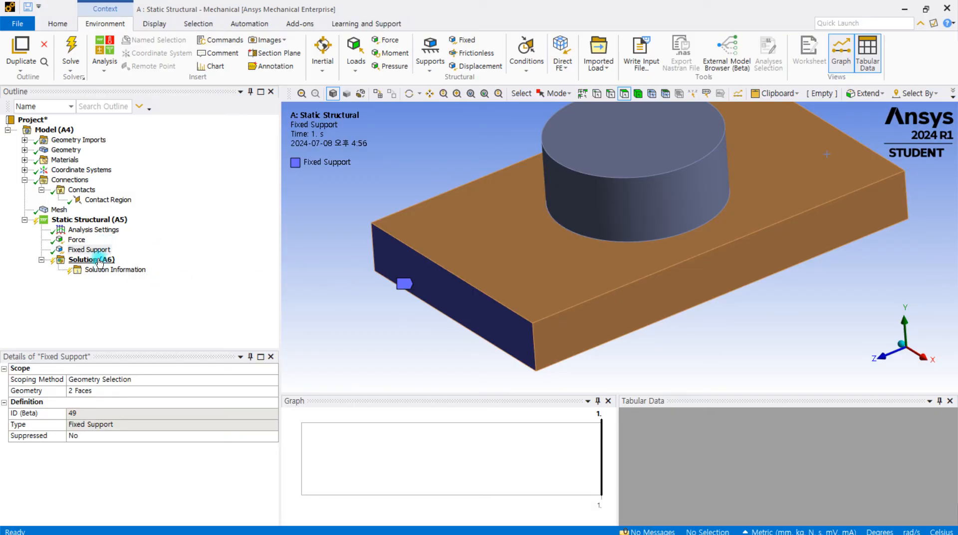
left_click(70, 241)
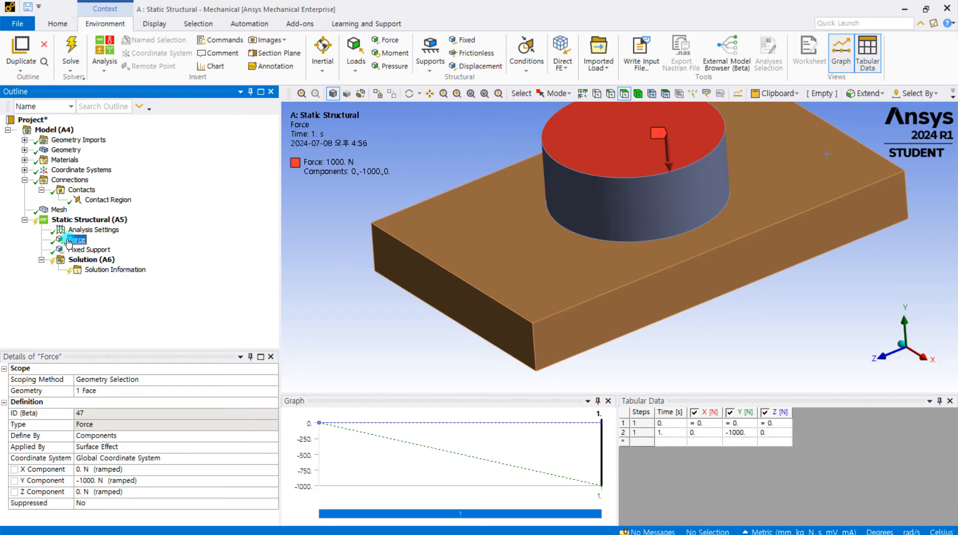
left_click(14, 481)
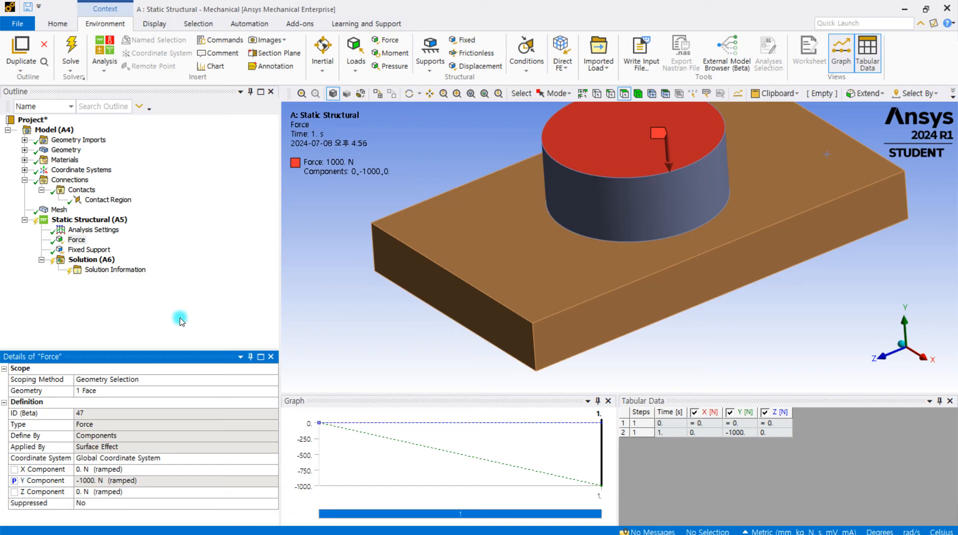
key("alt+Tab")
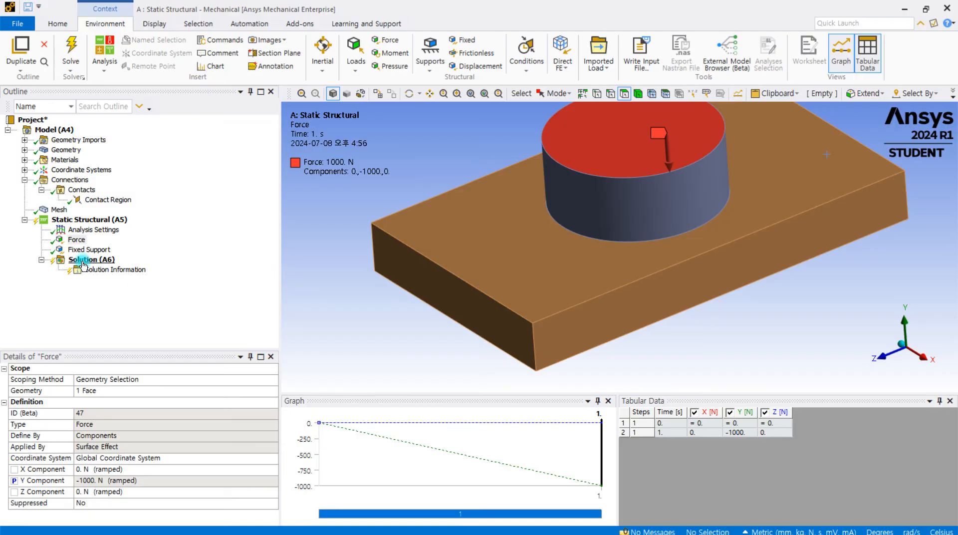
left_click(83, 262)
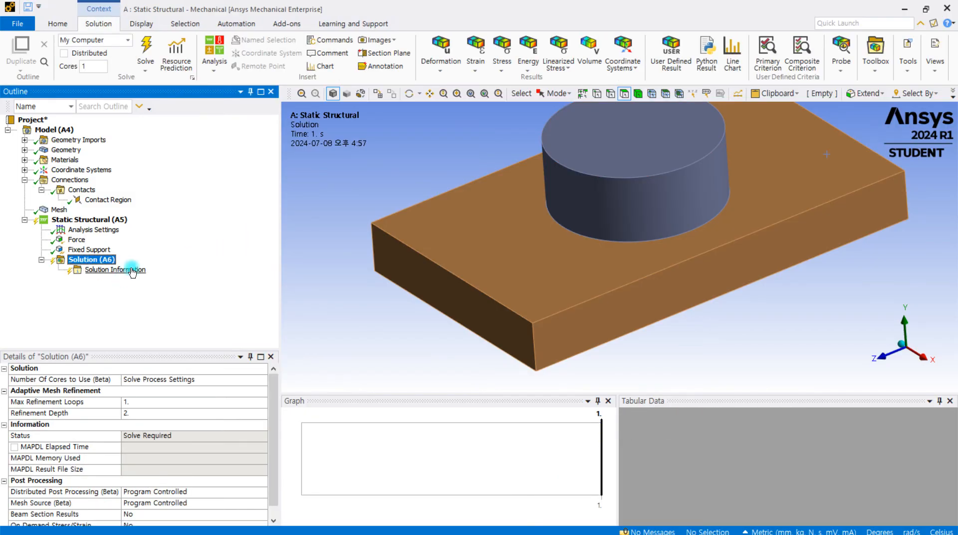
left_click(88, 231)
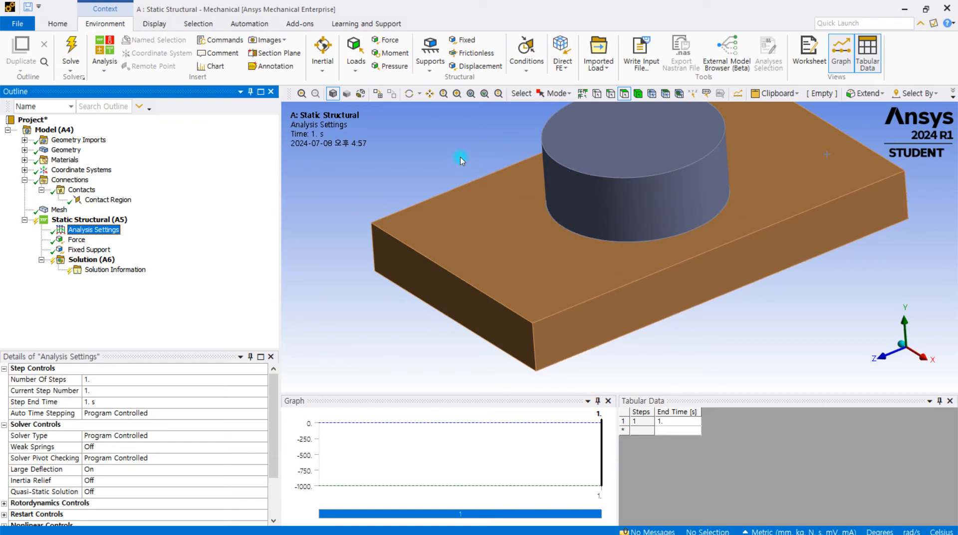
left_click(322, 73)
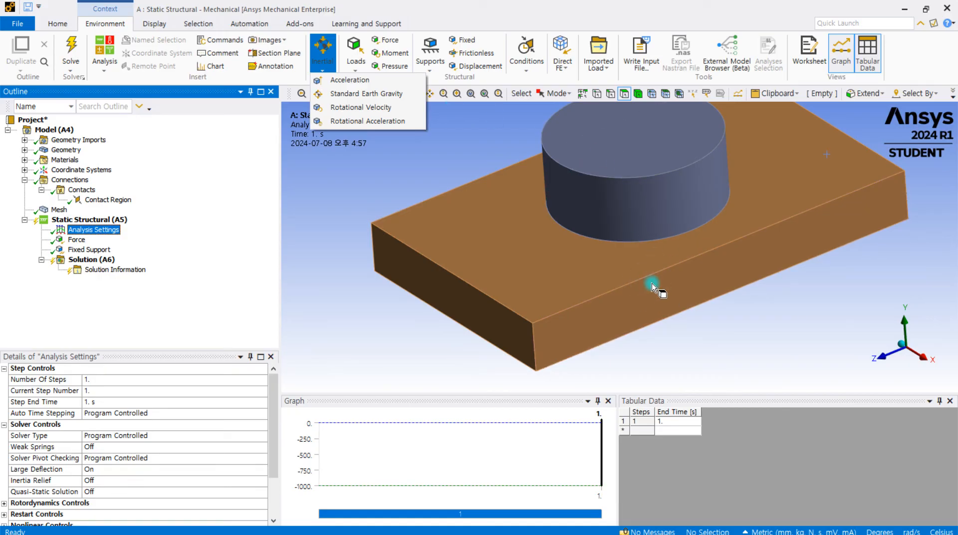
left_click(361, 188)
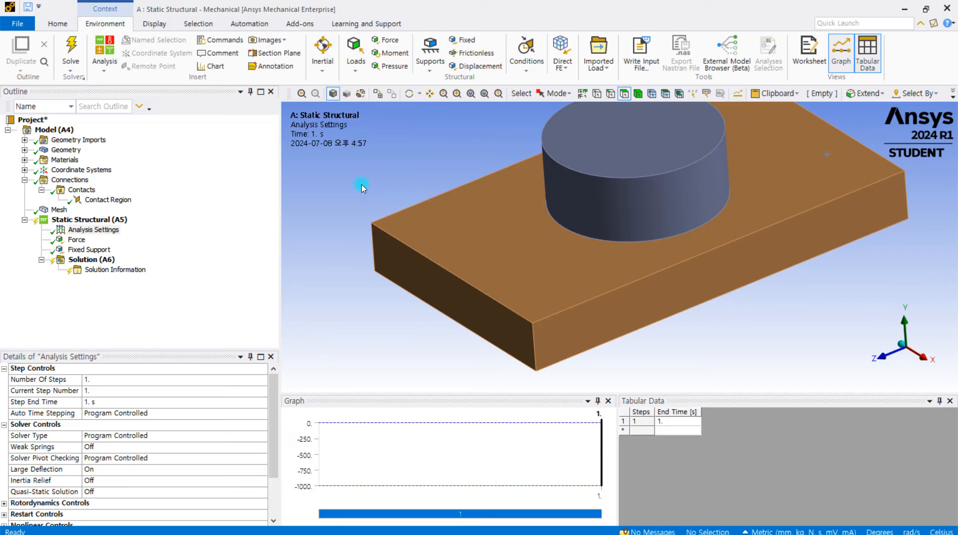
Add Total Deformation and Equivalent (von-Mises) Stress results for all bodies to the solution
left_click(92, 259)
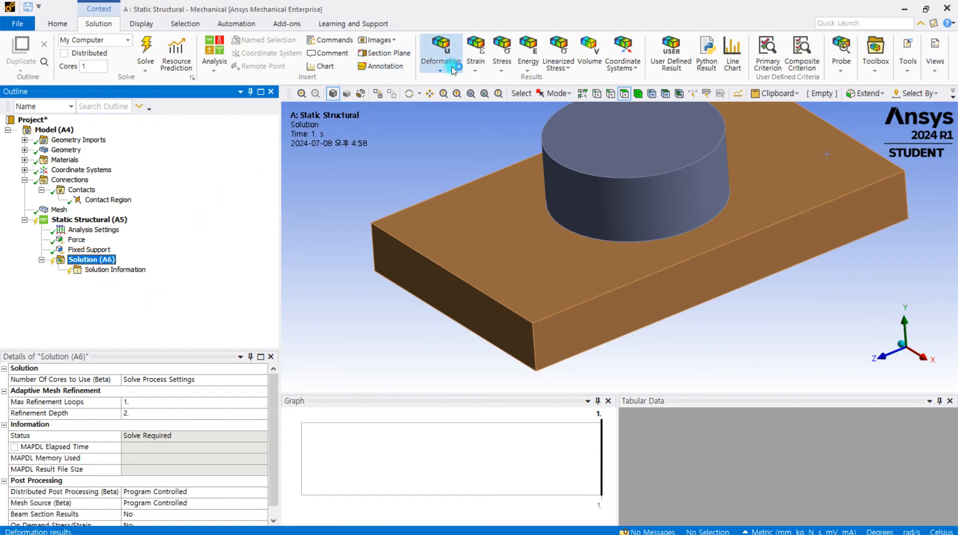
left_click(454, 69)
left_click(456, 86)
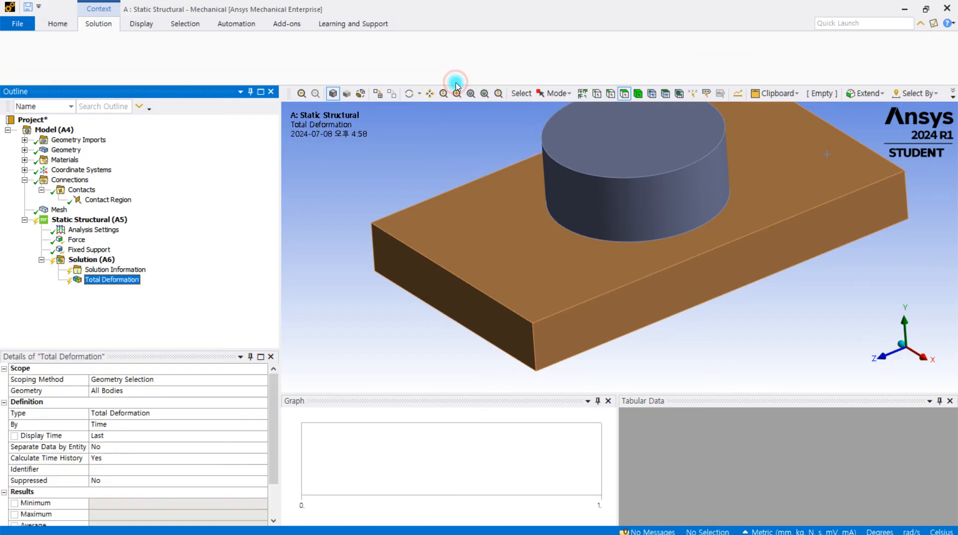
left_click(502, 60)
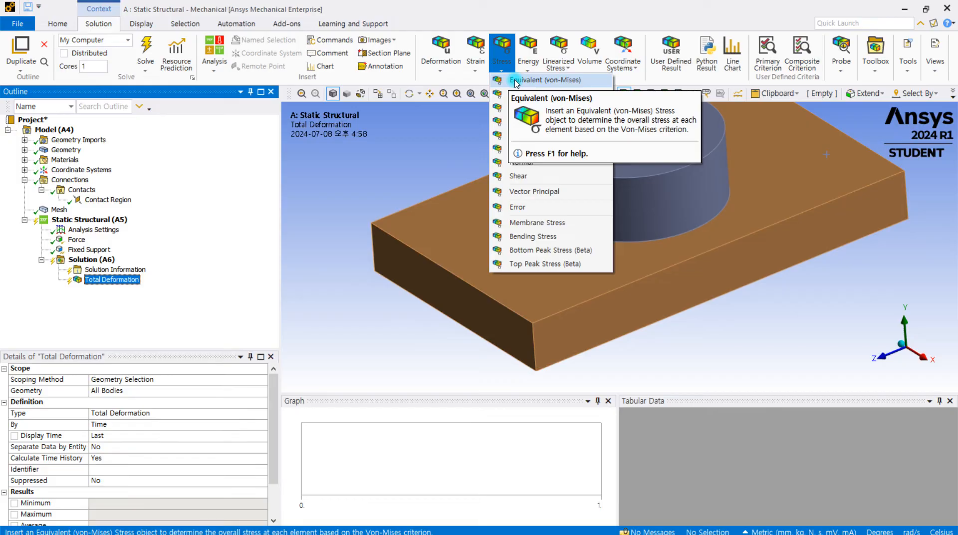
left_click(516, 82)
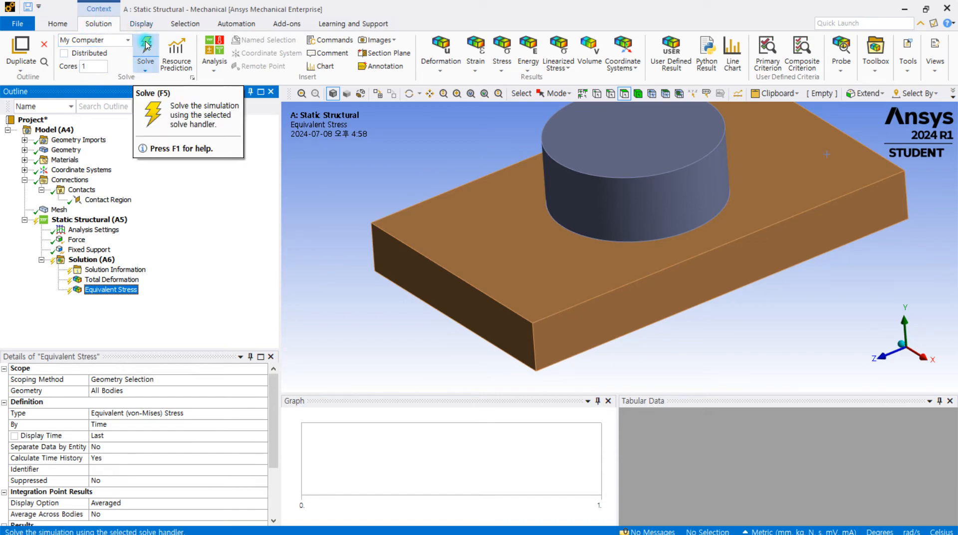
Solve the static structural analysis to compute the total deformation and equivalent stress results
left_click(97, 263)
right_click(97, 267)
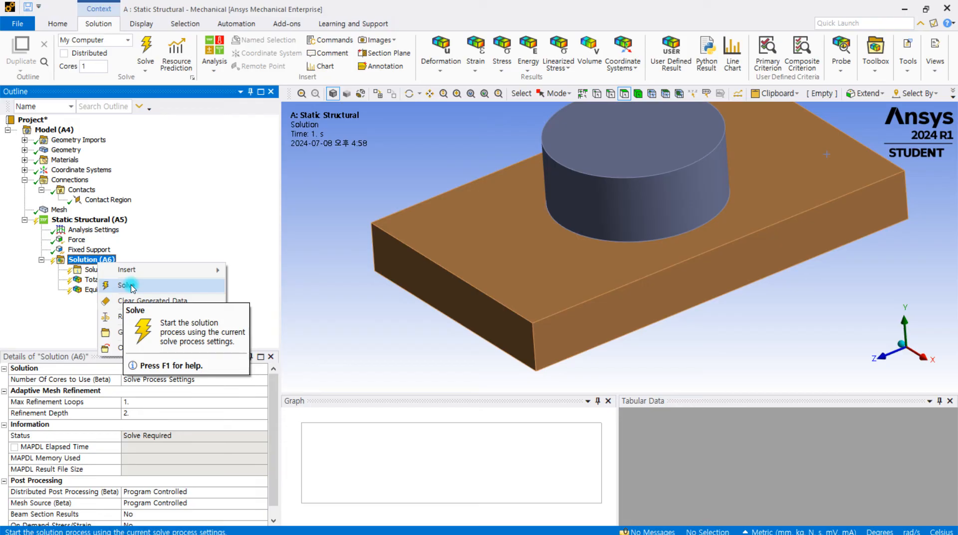
left_click(35, 310)
left_click(87, 280)
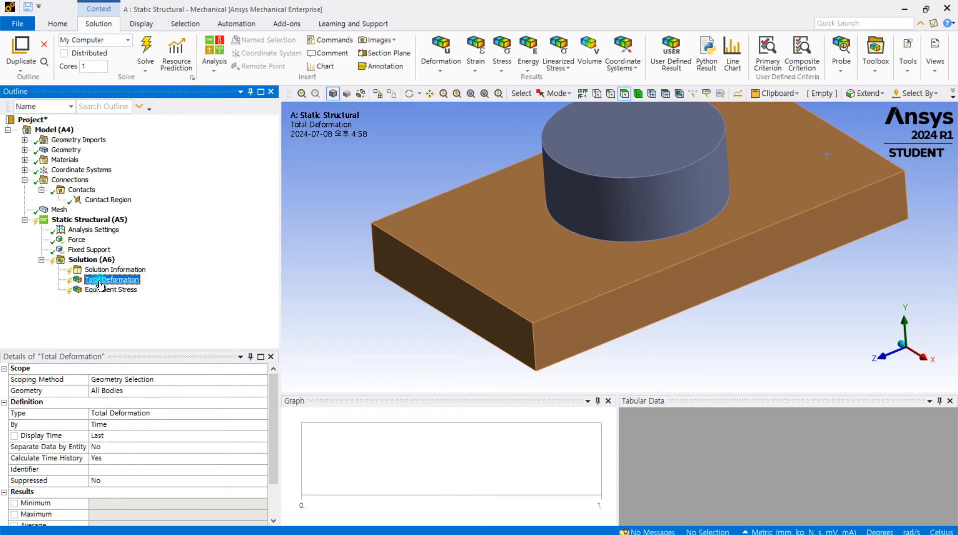
right_click(100, 285)
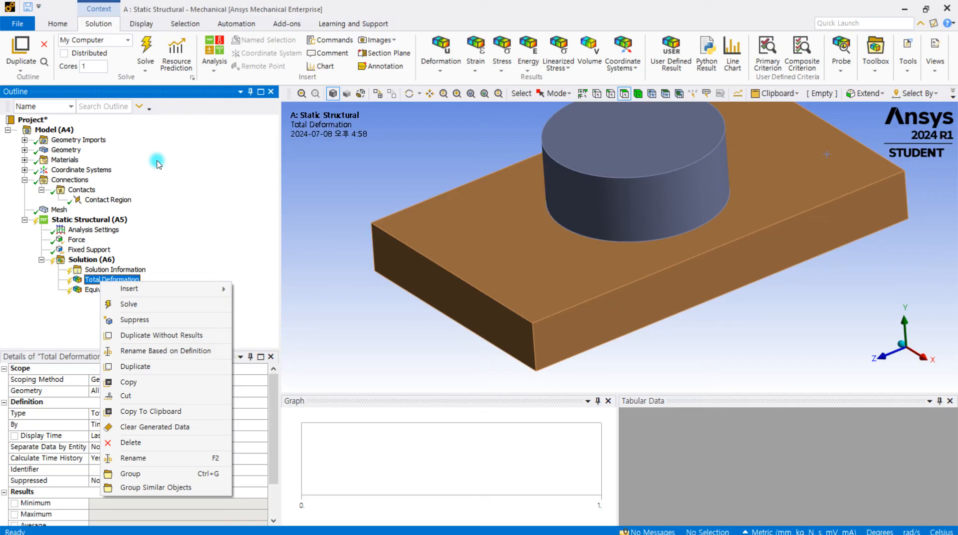
left_click(182, 187)
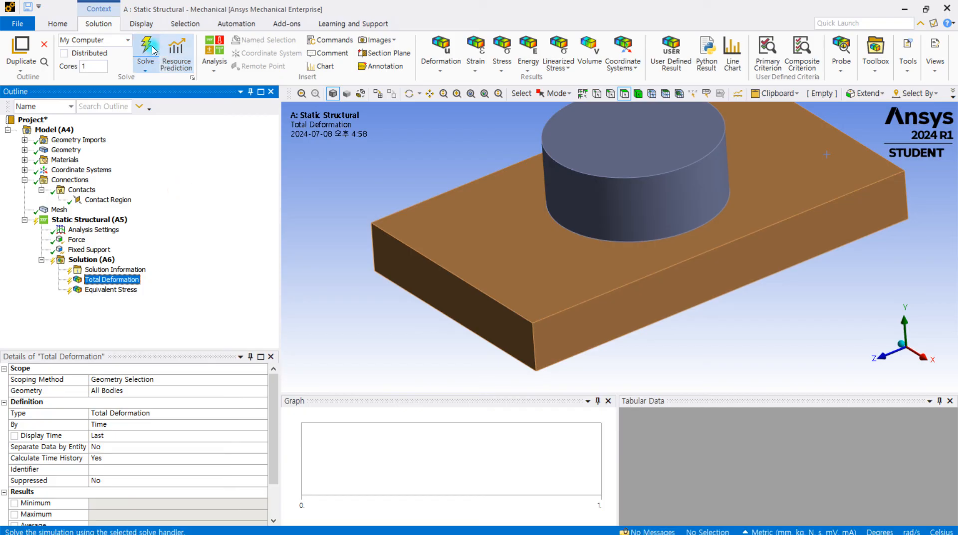
left_click(145, 38)
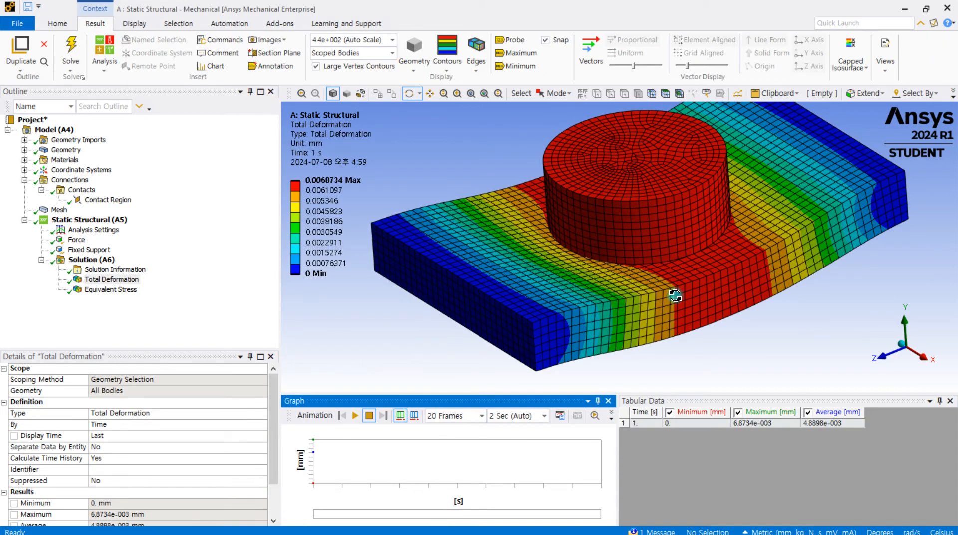
Set the total deformation display to 1.0 (True Scale) and examine the plate's bending from the side and at an angle
scroll(491, 292, "down", 2)
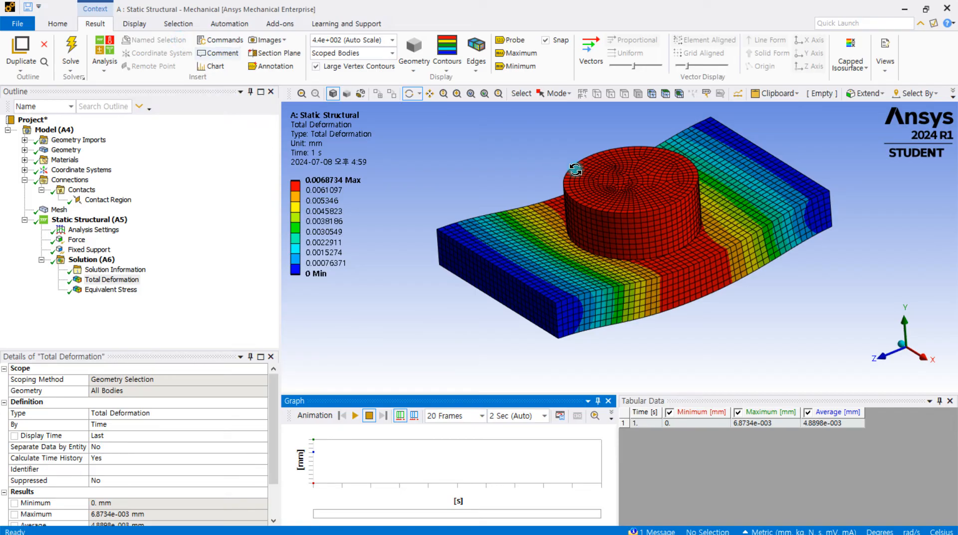
left_click_drag(651, 227, 598, 193)
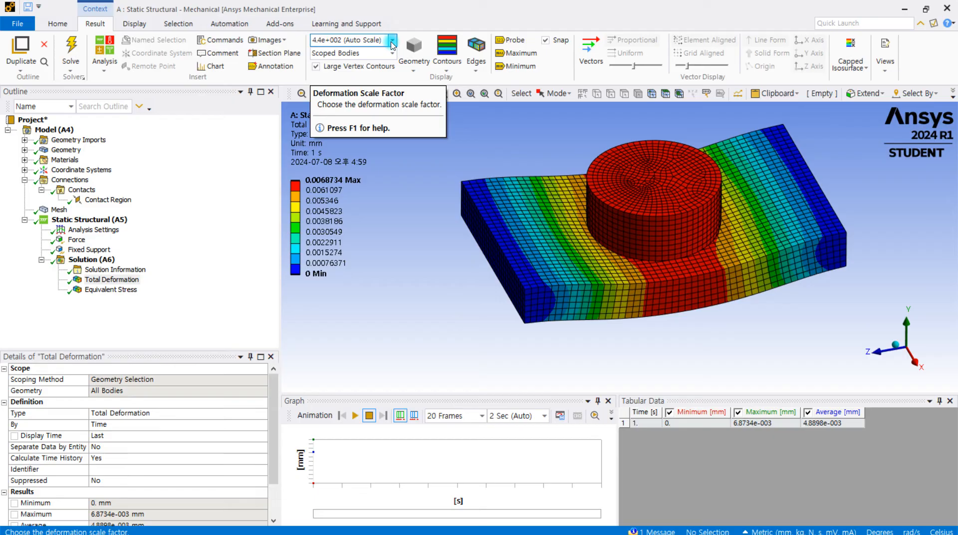
left_click(392, 40)
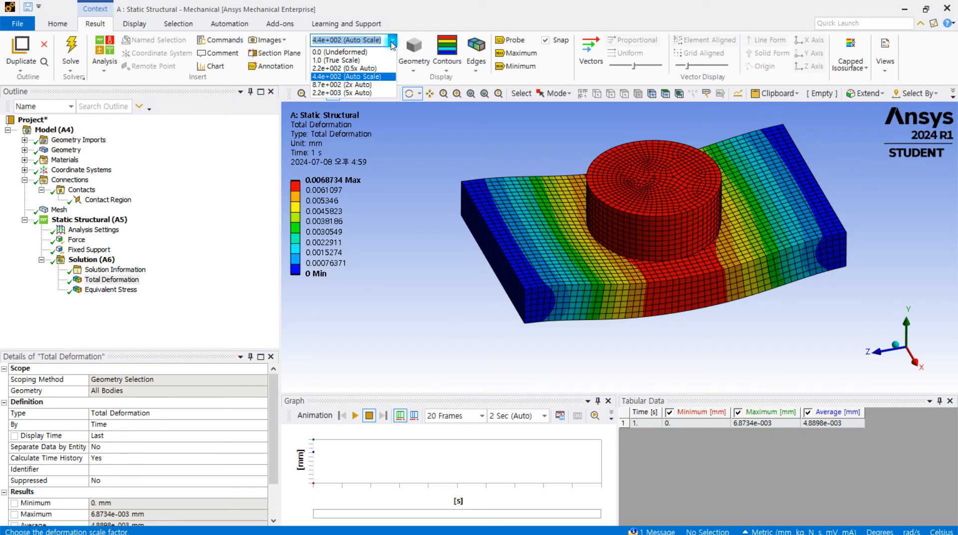
left_click(337, 62)
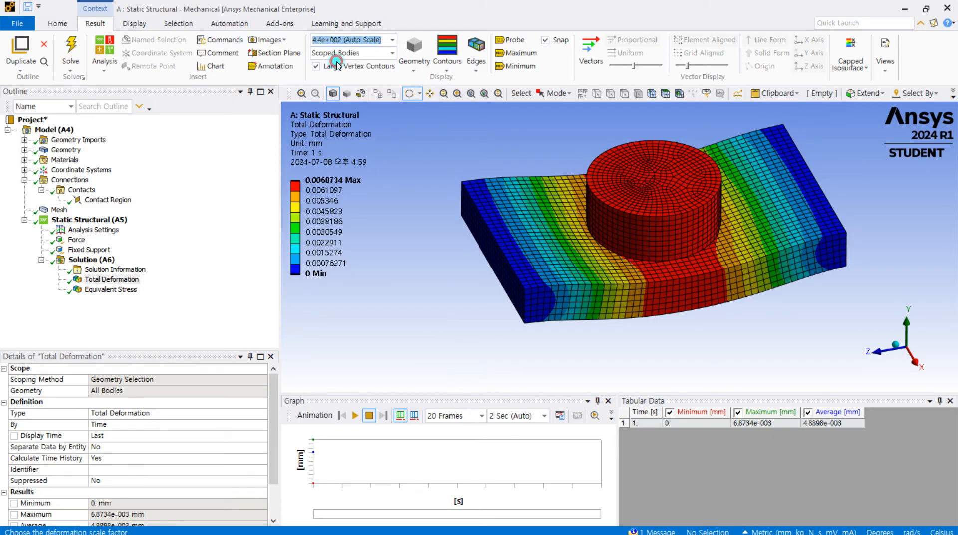
middle_click_drag(663, 268, 633, 241)
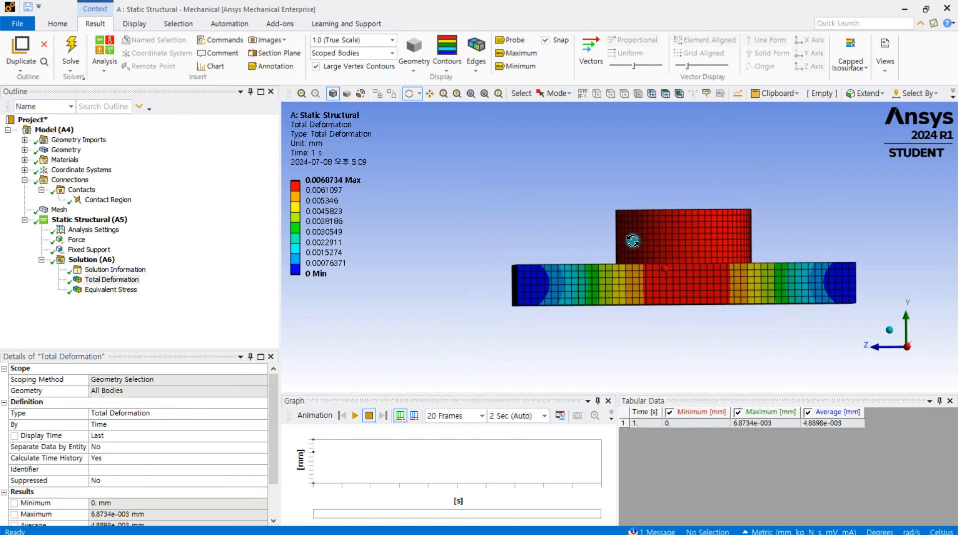
scroll(769, 260, "up", 2)
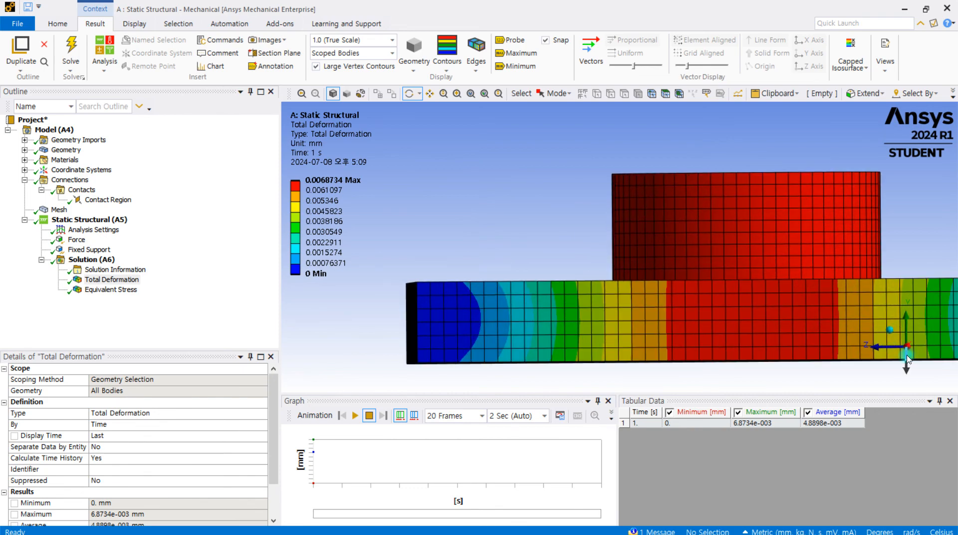
left_click(909, 346)
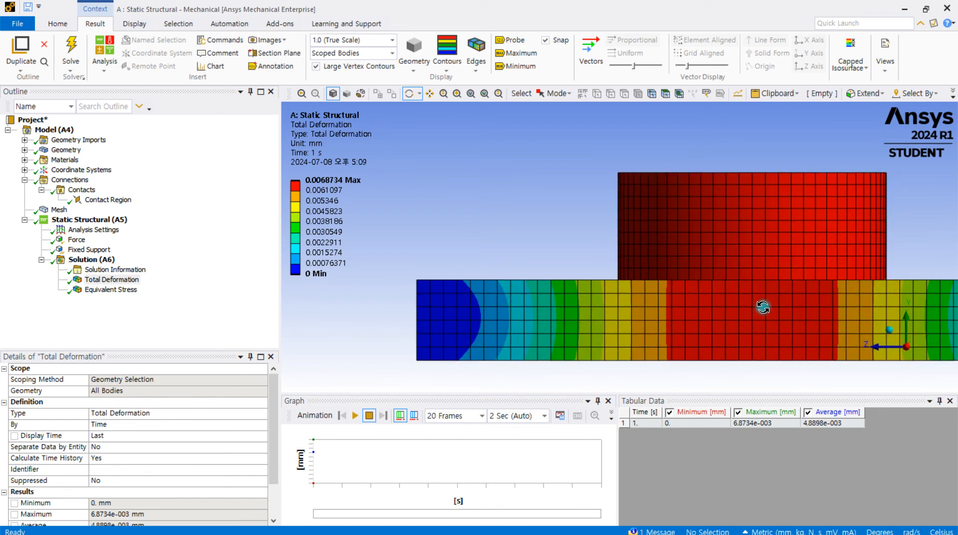
left_click_drag(758, 308, 649, 319)
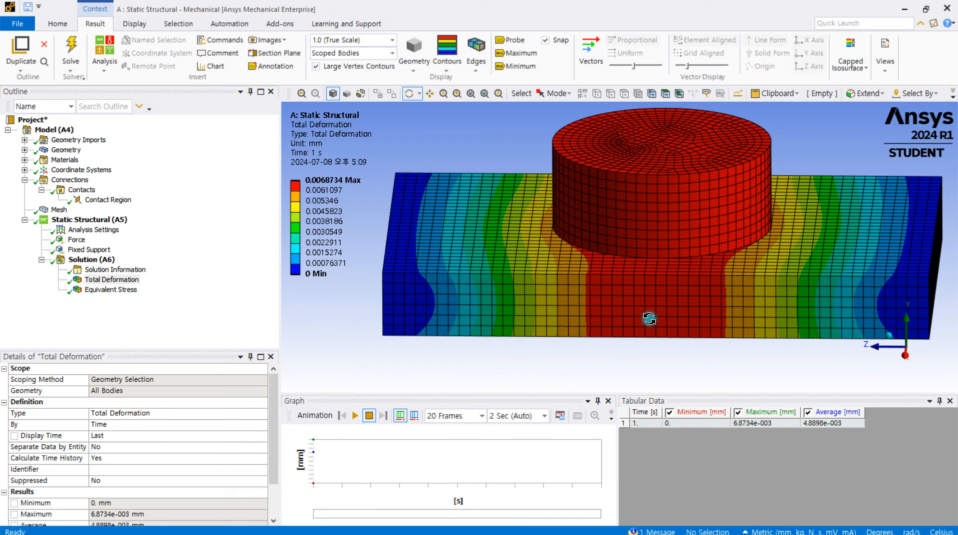
left_click(342, 180)
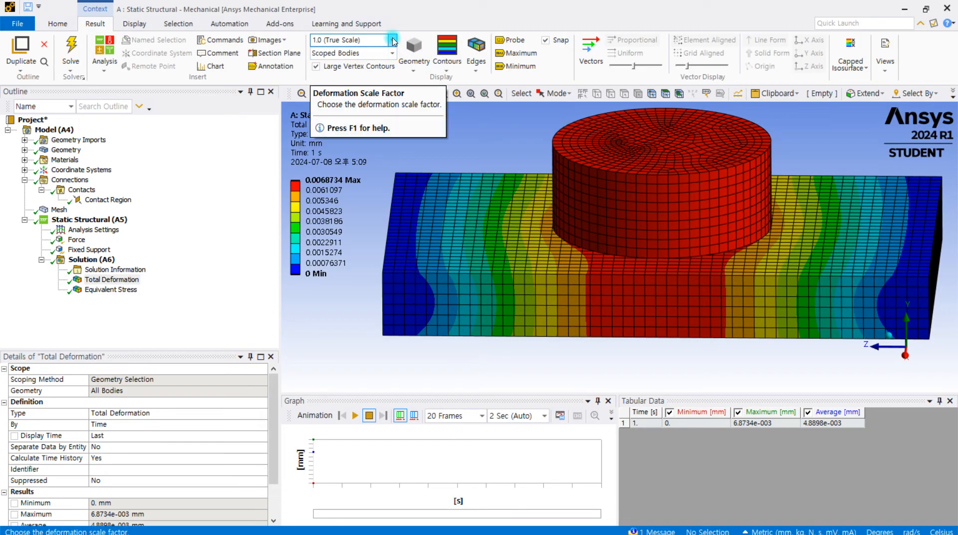
Return the deformation scale factor to Auto Scale and examine the exaggerated deformed shape
left_click(393, 40)
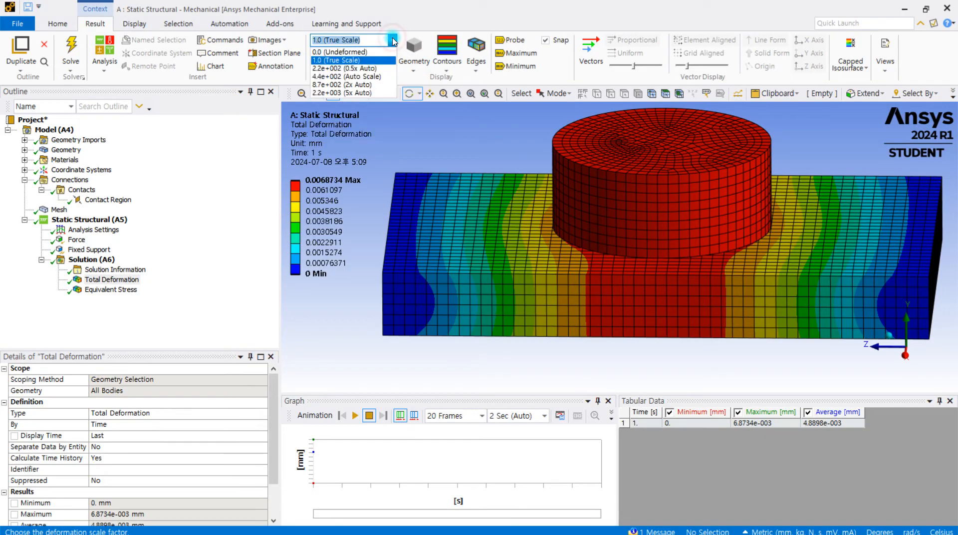
left_click(380, 79)
left_click_drag(592, 275, 620, 276)
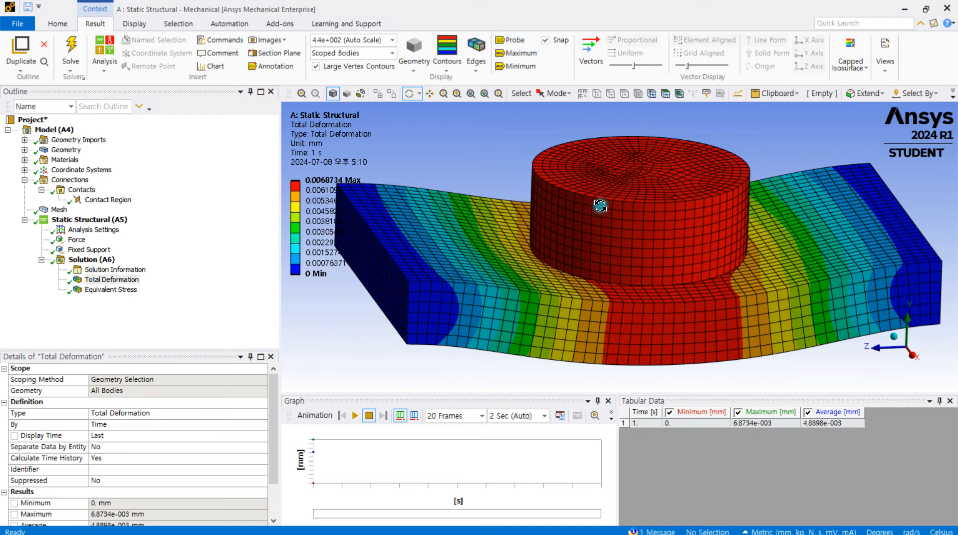
left_click(518, 41)
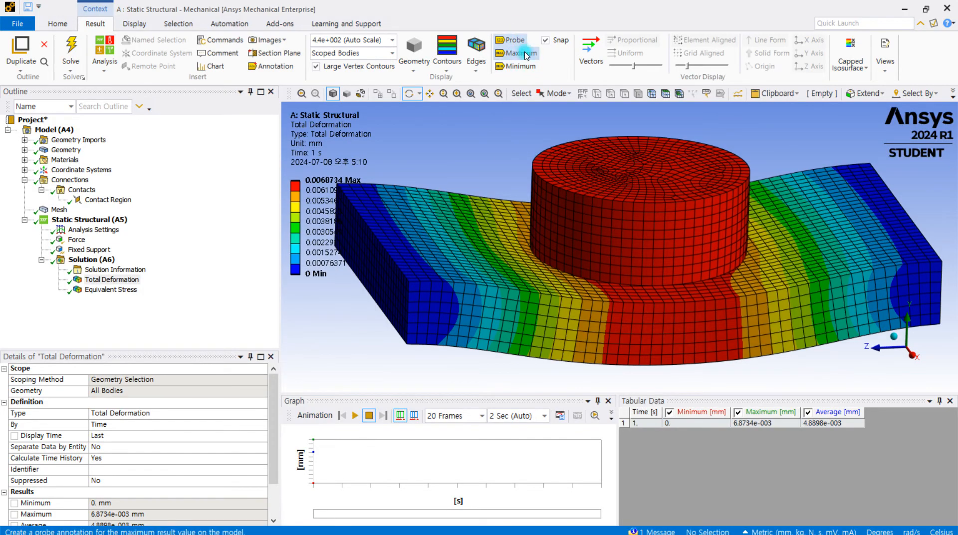
scroll(627, 220, "down", 1)
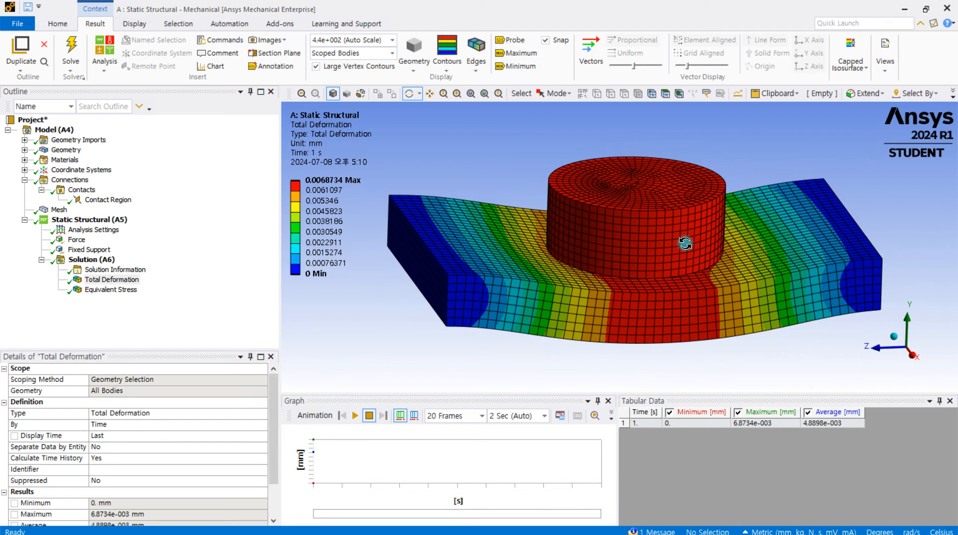
Display the equivalent stress result, turn on its maximum value label and examine the labelled spot at the cylinder's base
left_click(111, 289)
mouse_move(525, 254)
left_mouse_down()
mouse_move(541, 268)
mouse_move(523, 254)
left_mouse_up()
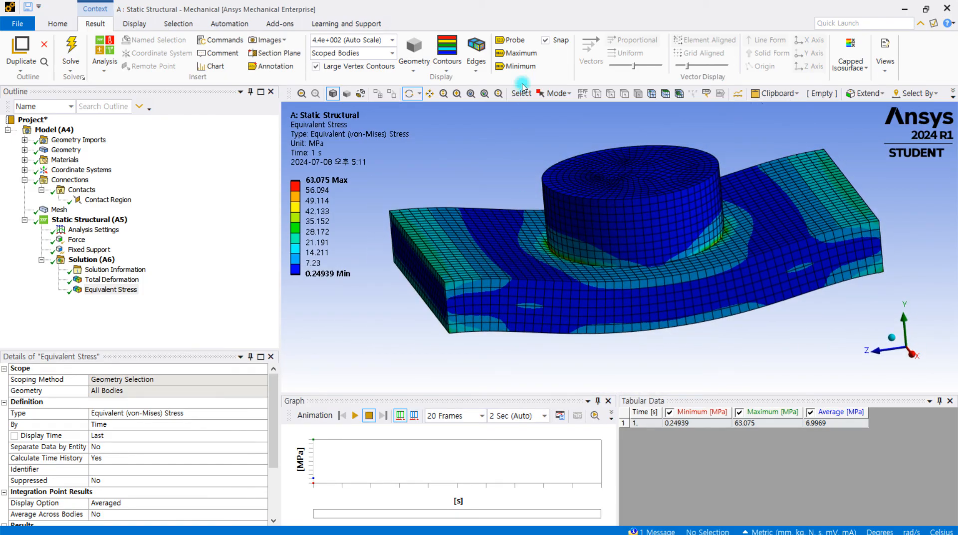
left_click(519, 53)
left_click_drag(697, 188, 643, 257)
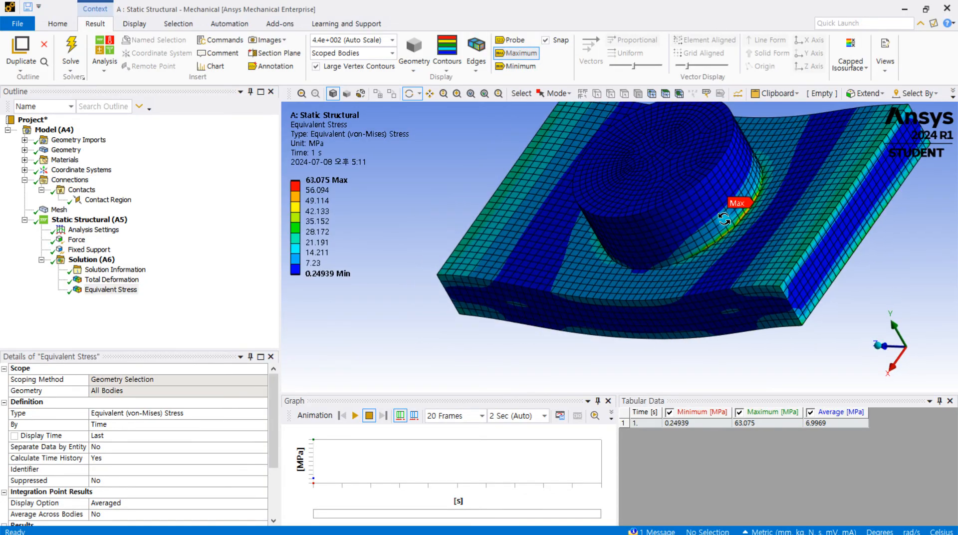
scroll(723, 220, "up", 5)
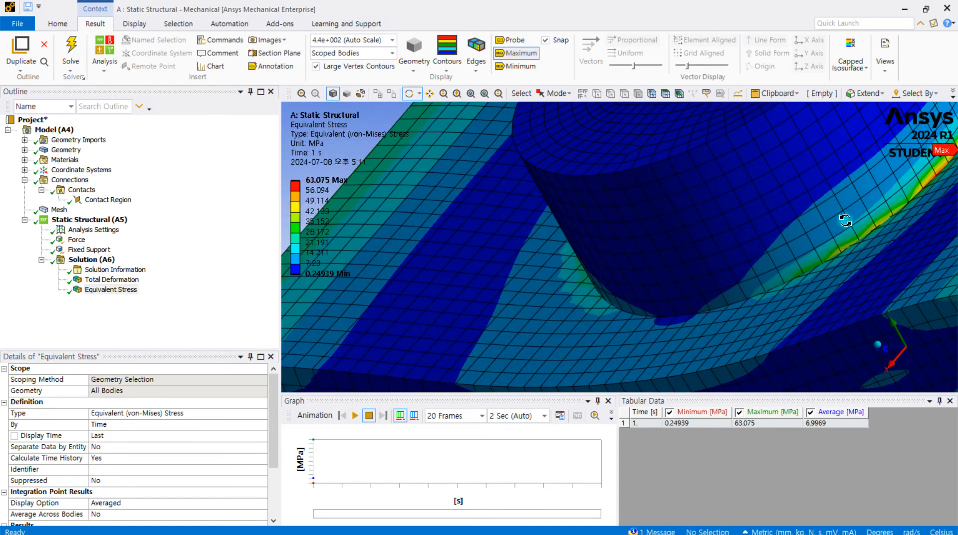
Add a second Equivalent (von-Mises) stress result to the static structural solution
scroll(868, 206, "down", 4)
left_click_drag(868, 206, 699, 243)
scroll(877, 214, "down", 4)
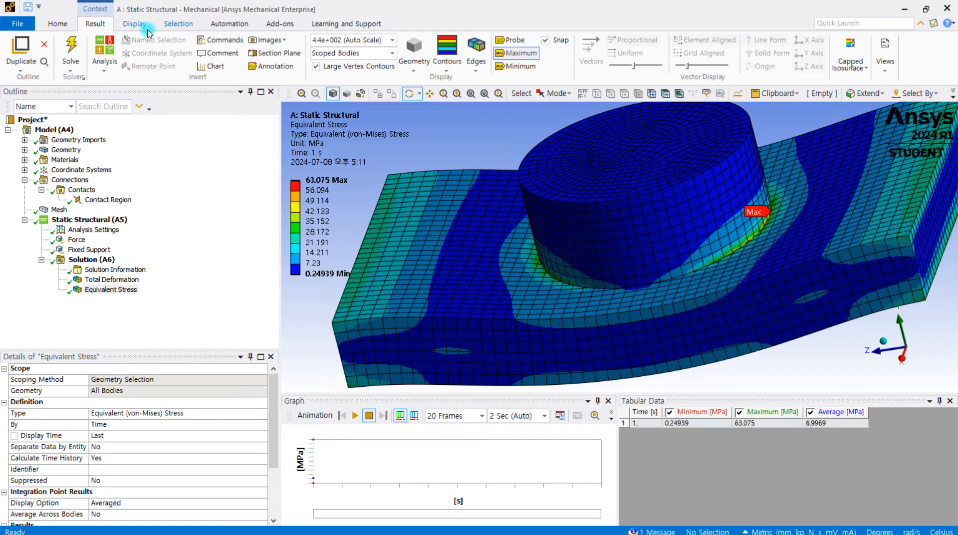
left_click(88, 230)
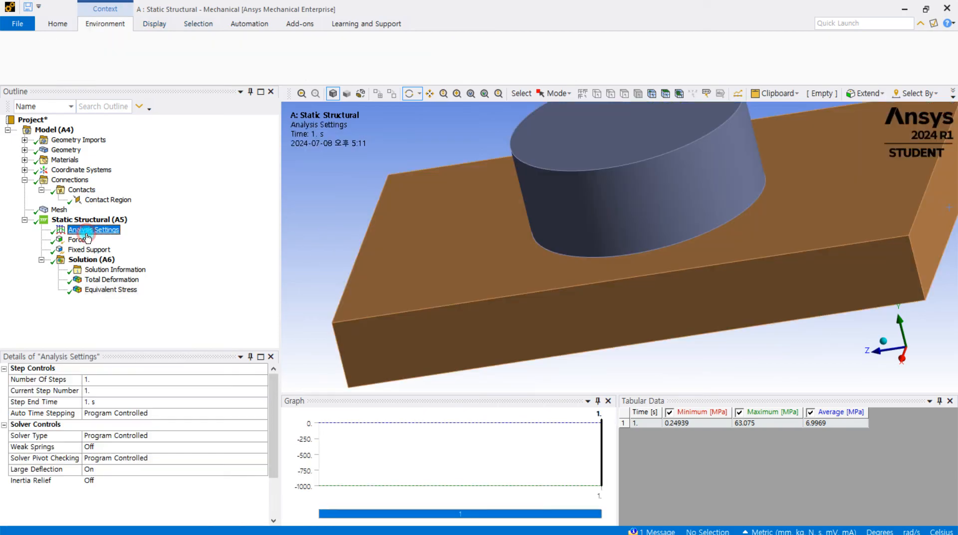
left_click(91, 259)
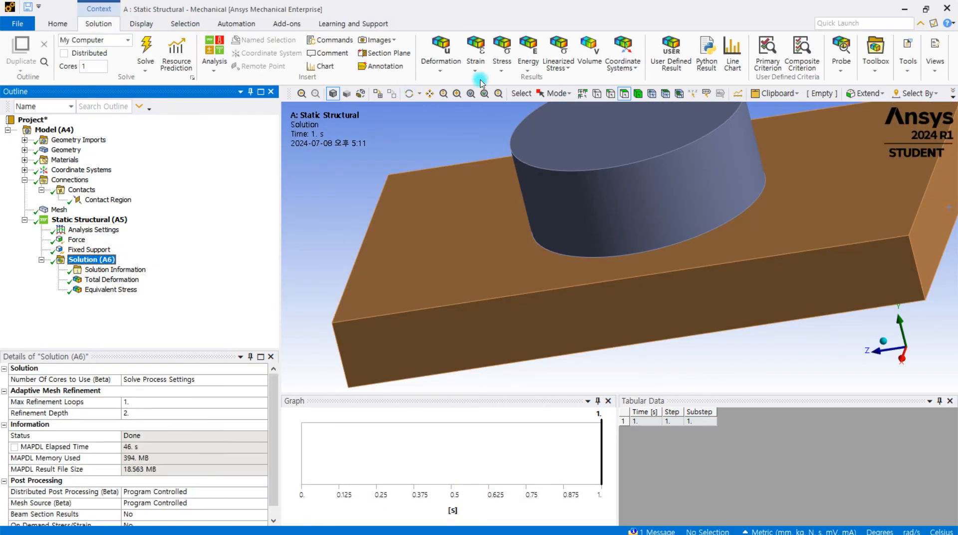
left_click(509, 76)
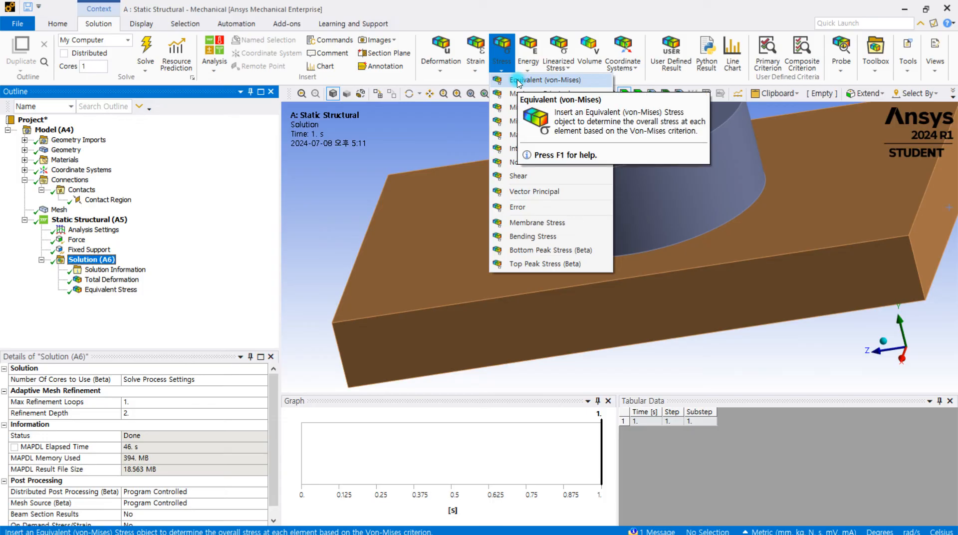
left_click(517, 80)
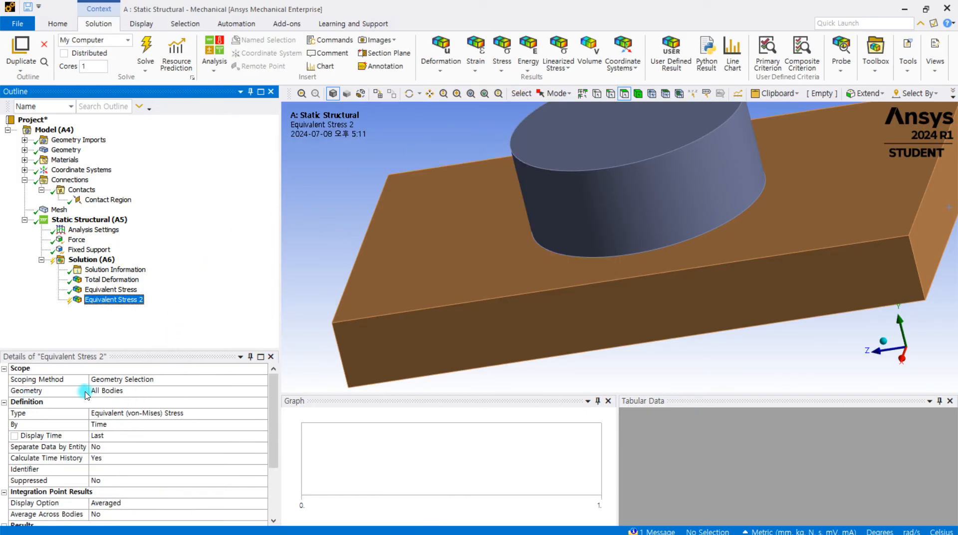
Scope the second equivalent stress result to the cylinder body only and retrieve its result
left_click(139, 394)
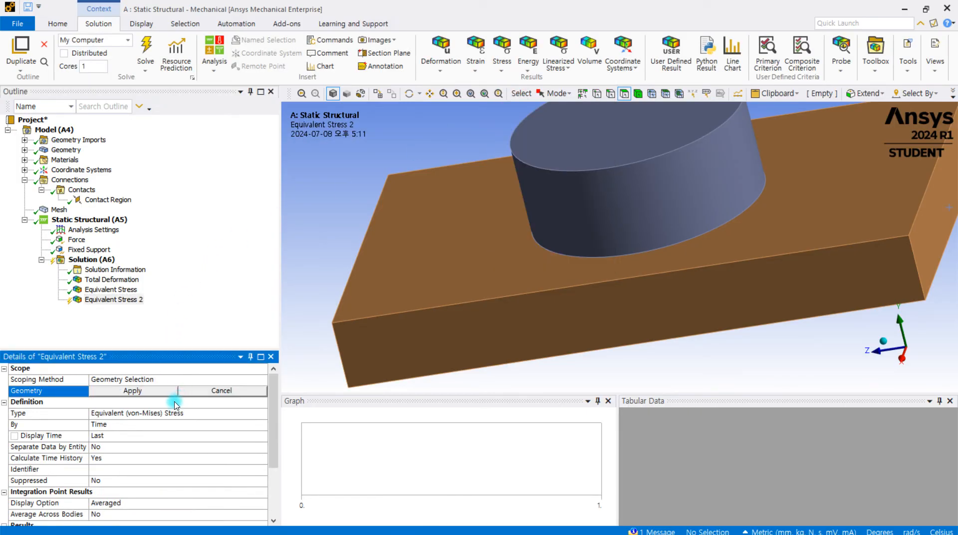
left_click(638, 93)
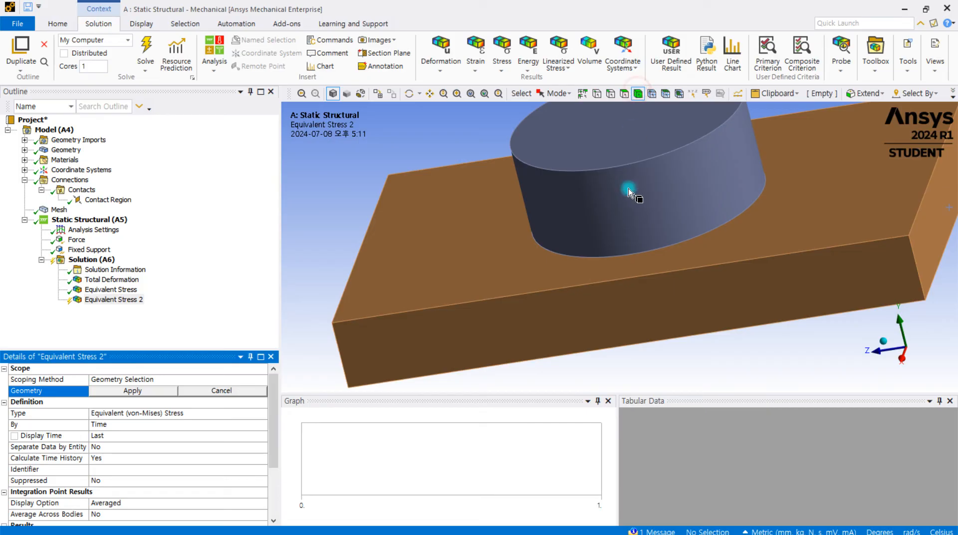
left_click(629, 189)
left_click(145, 391)
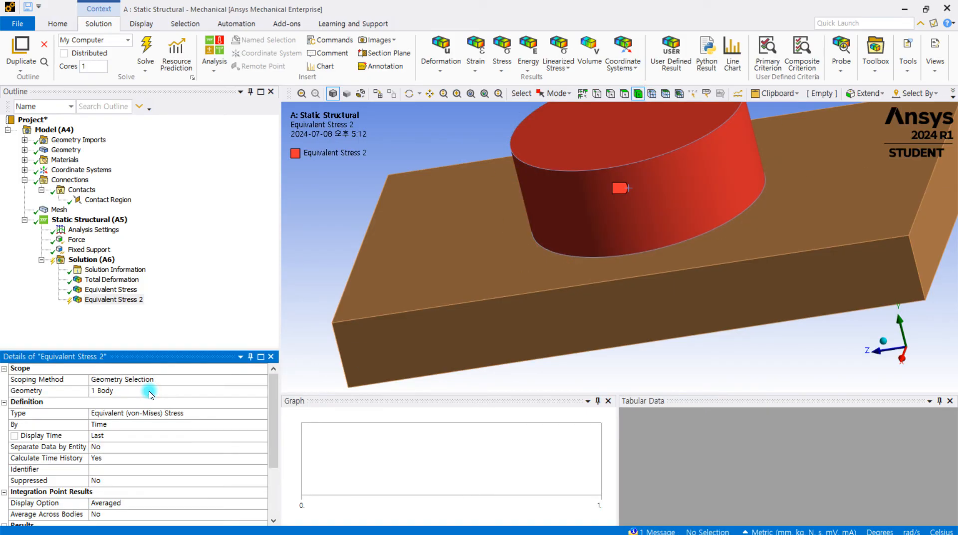
left_click(135, 301)
right_click(135, 301)
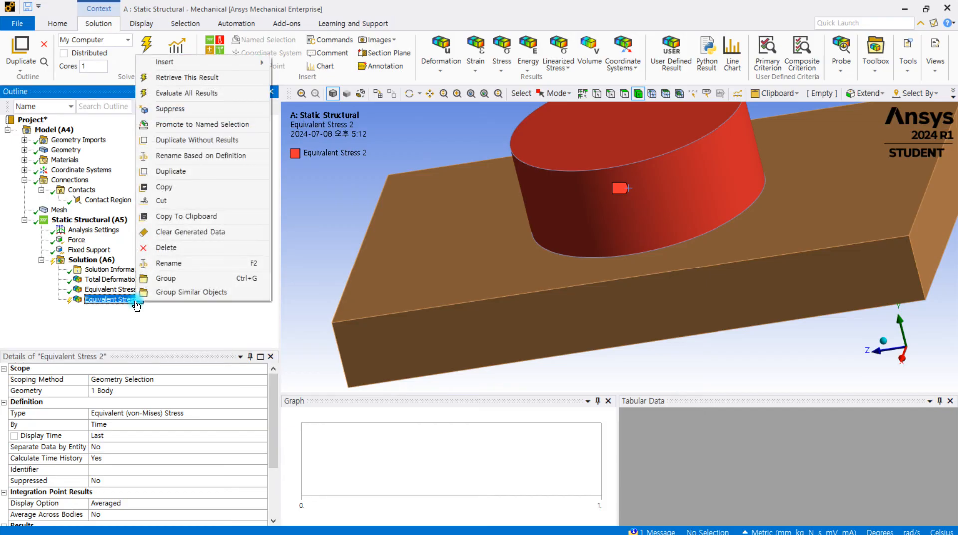
left_click(188, 78)
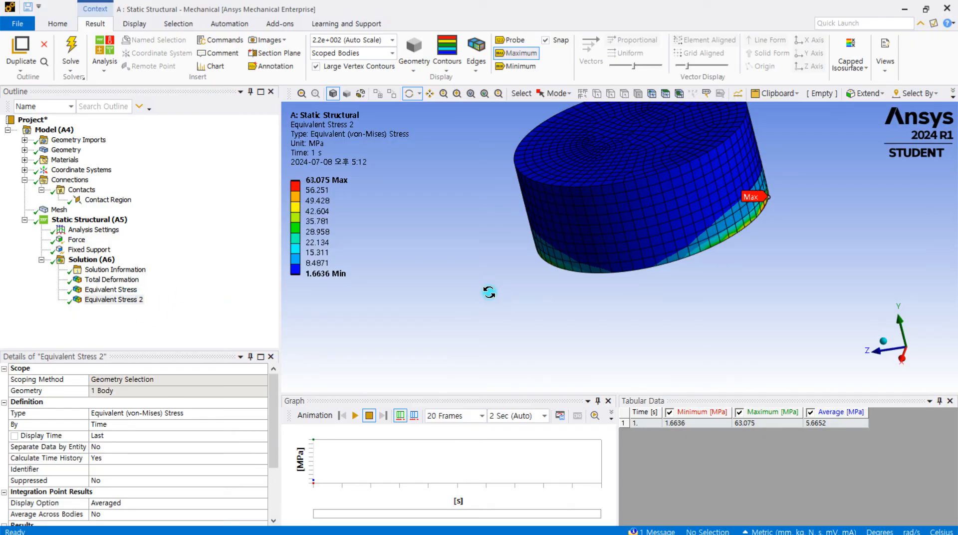
Examine the cylinder's own stress distribution around the maximum label on its bottom edge, from below and from the side
left_click_drag(482, 295, 518, 223)
left_click_drag(608, 181, 717, 240)
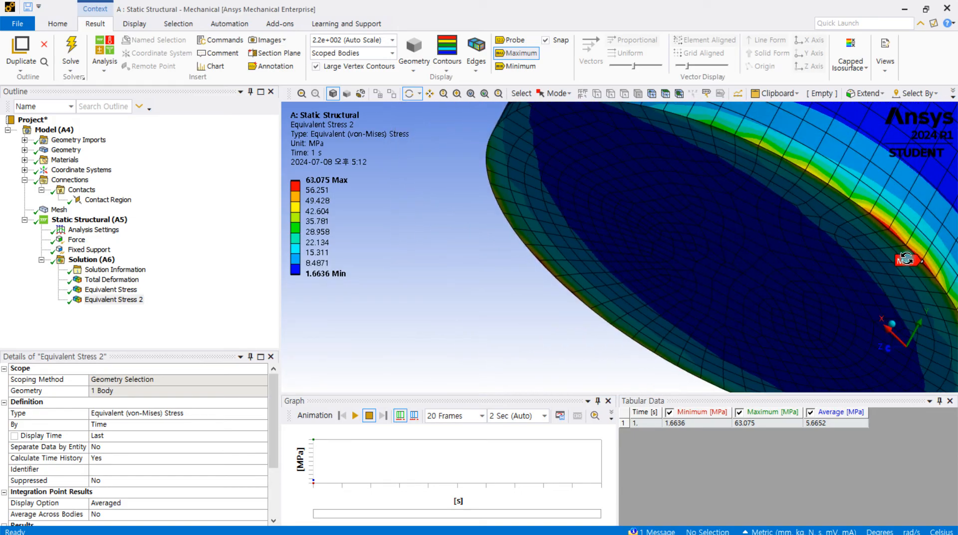
mouse_move(906, 260)
left_mouse_down()
mouse_move(843, 257)
mouse_move(848, 265)
mouse_move(873, 250)
mouse_move(879, 200)
mouse_move(864, 247)
mouse_move(896, 267)
mouse_move(878, 262)
mouse_move(923, 252)
mouse_move(906, 255)
left_mouse_up()
scroll(905, 255, "down", 5)
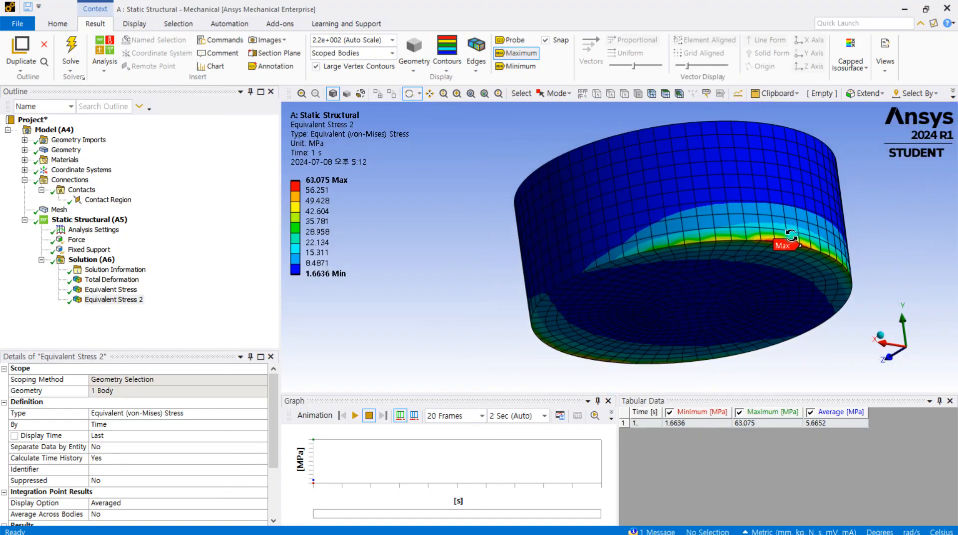
scroll(793, 239, "up", 5)
scroll(866, 242, "down", 5)
scroll(870, 243, "up", 3)
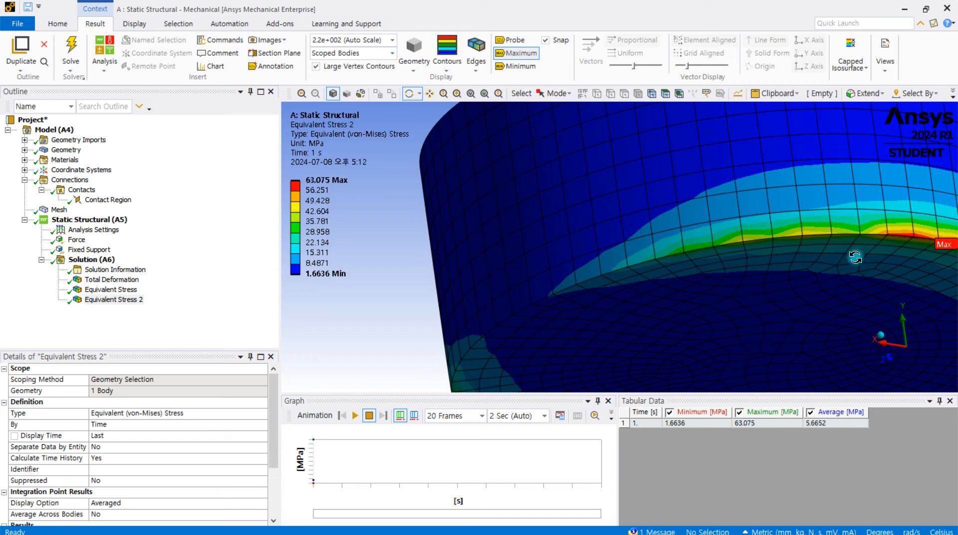
scroll(730, 285, "down", 3)
scroll(731, 284, "up", 5)
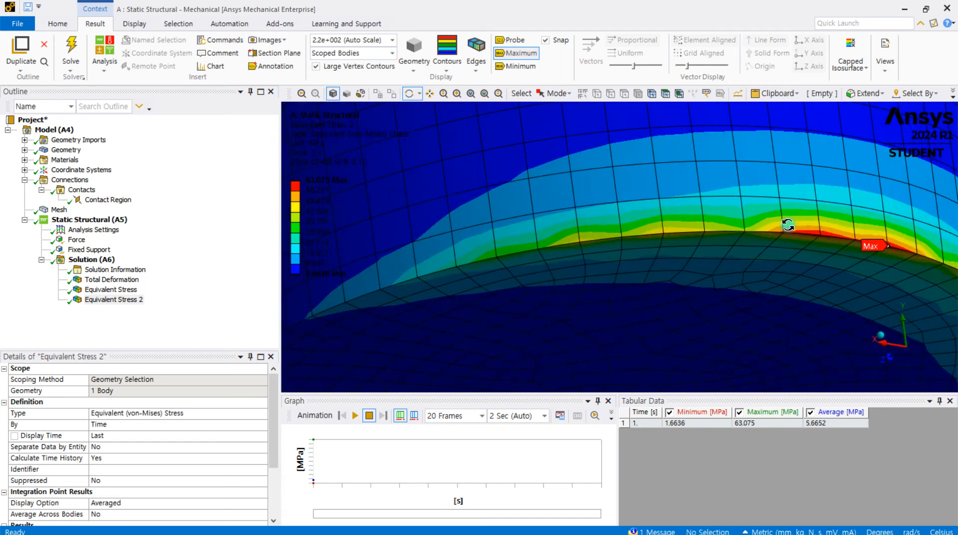
left_click_drag(875, 225, 876, 227)
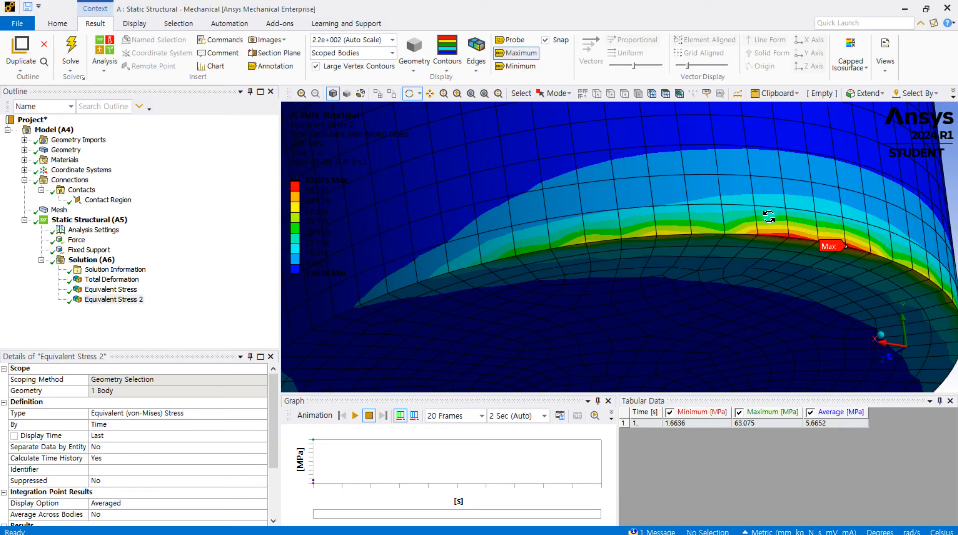
scroll(843, 243, "down", 2)
left_click_drag(844, 244, 826, 284)
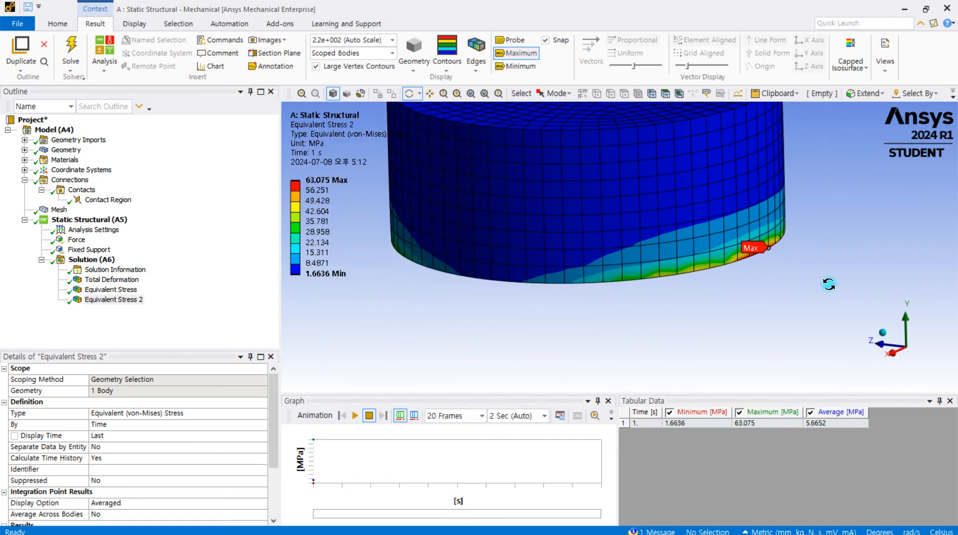
scroll(858, 281, "down", 3)
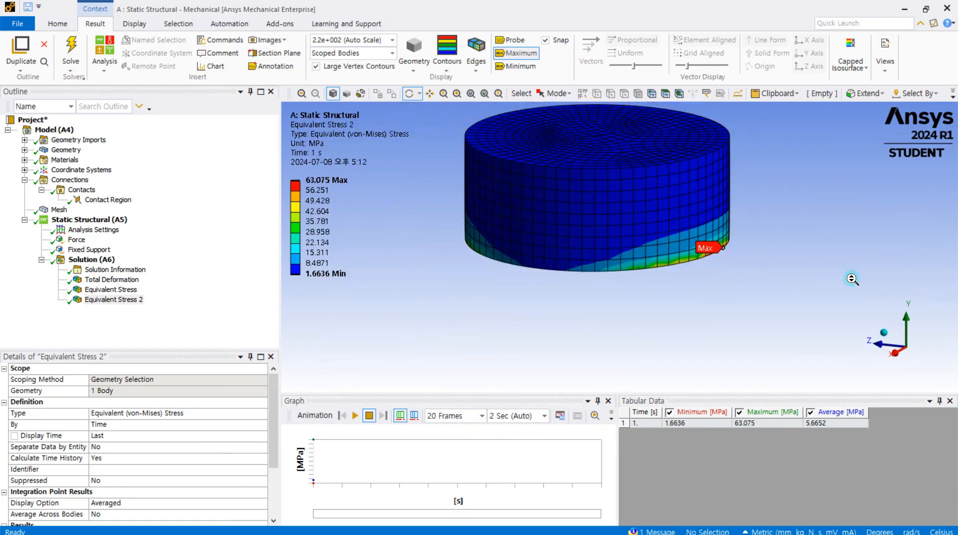
Display the equivalent stress result for all bodies and examine the bent plate and the cylinder's base from several angles
left_click(112, 290)
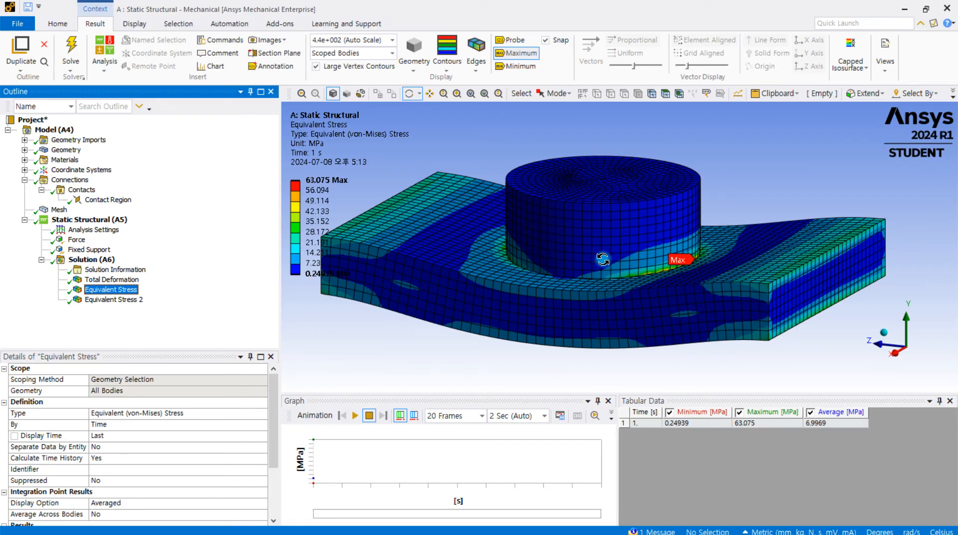
scroll(690, 267, "up", 5)
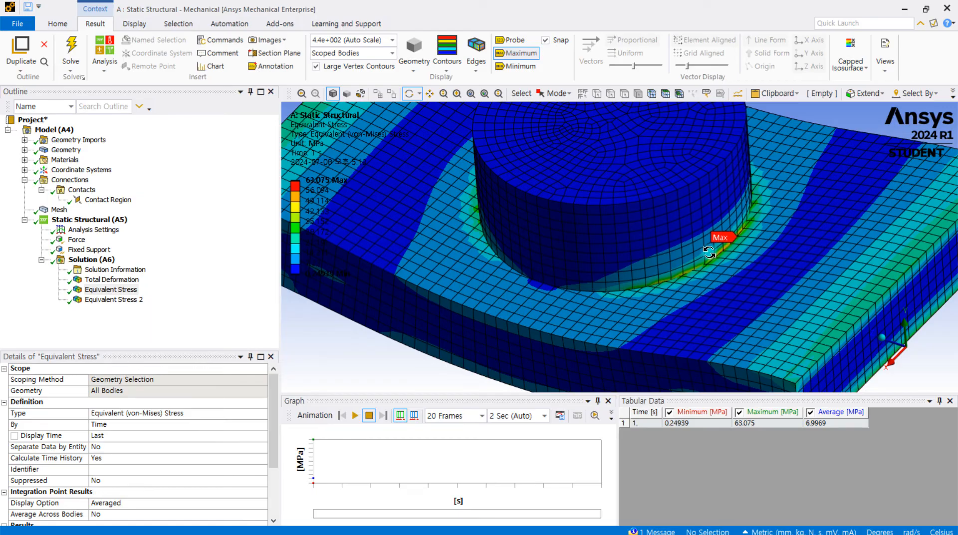
scroll(704, 254, "down", 3)
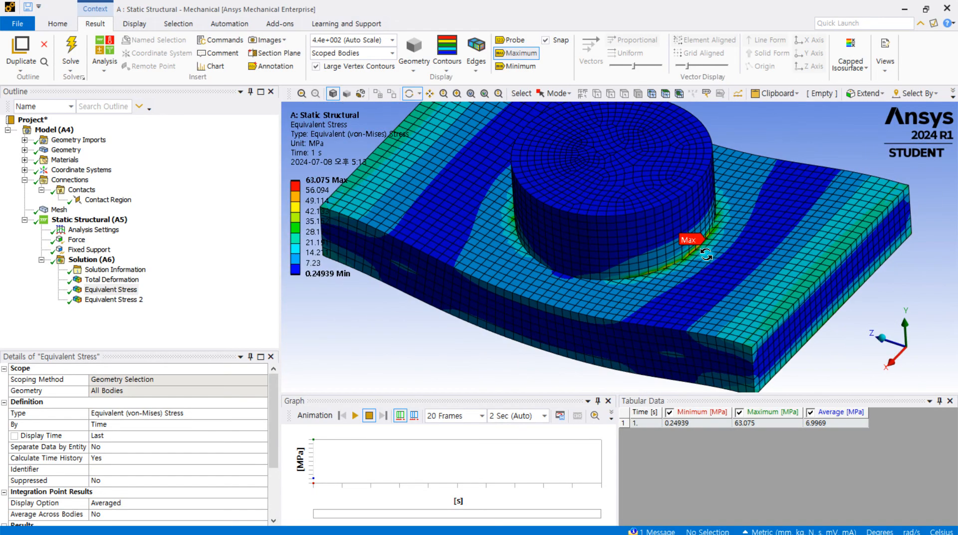
left_click_drag(628, 255, 630, 247)
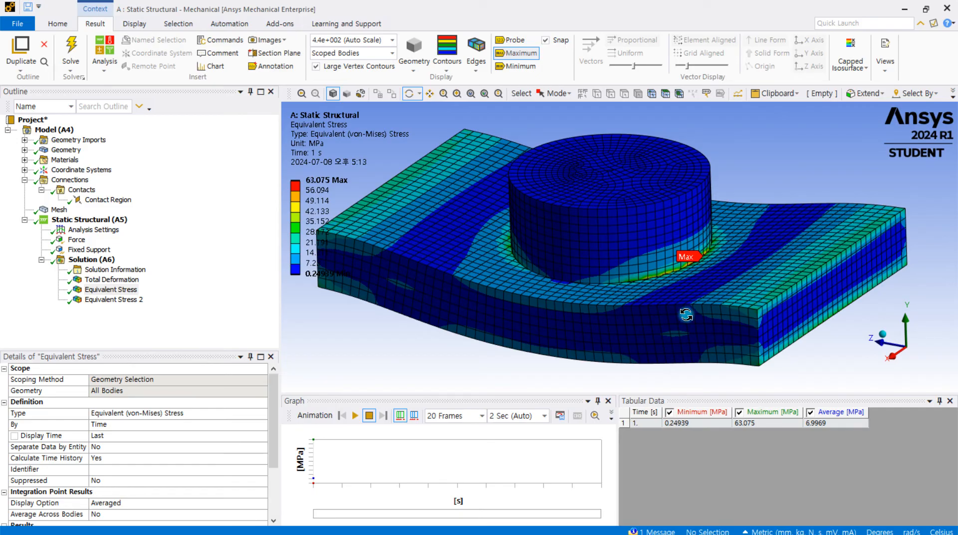
left_click_drag(686, 314, 650, 287)
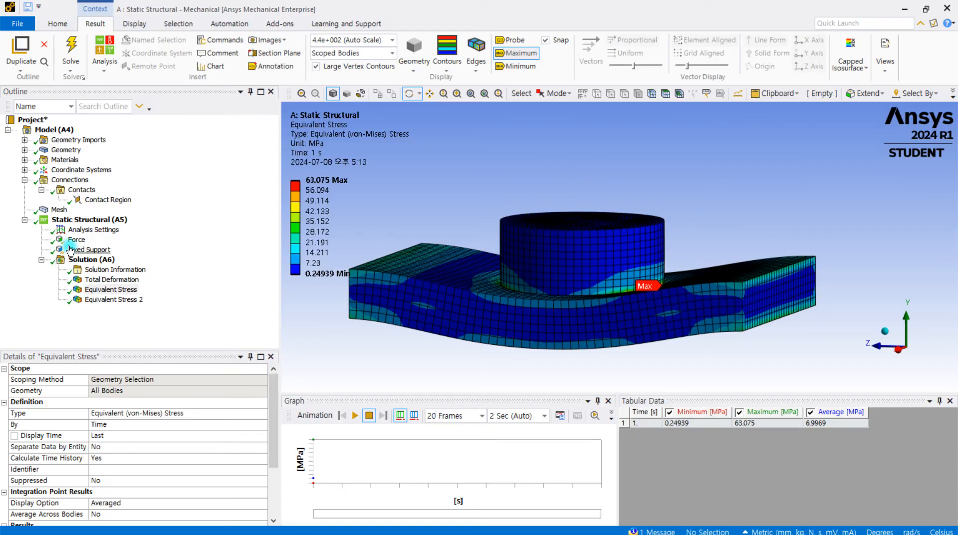
left_click_drag(498, 260, 543, 249)
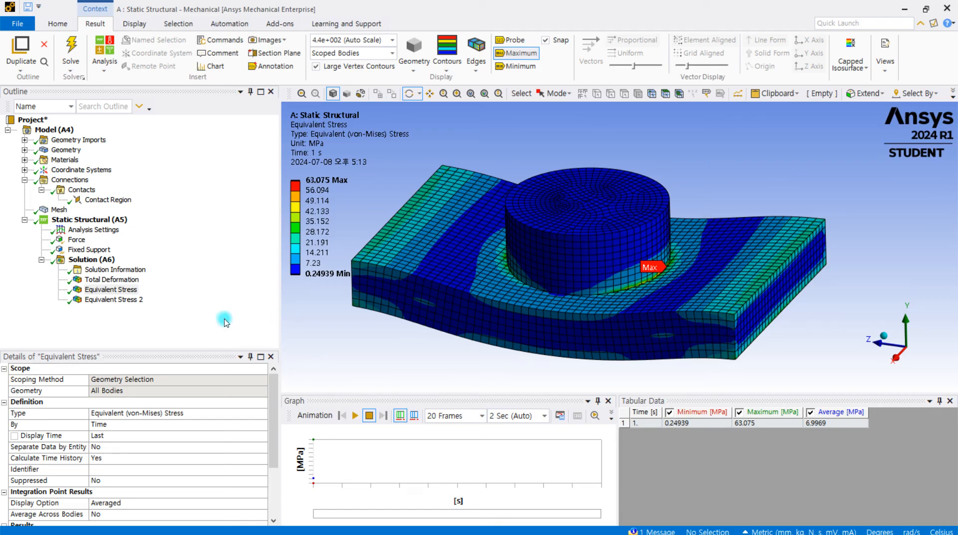
Open the Solution Information and read through the solver output, covering units, model definition, solution options, warnings and contact settings
left_click(124, 270)
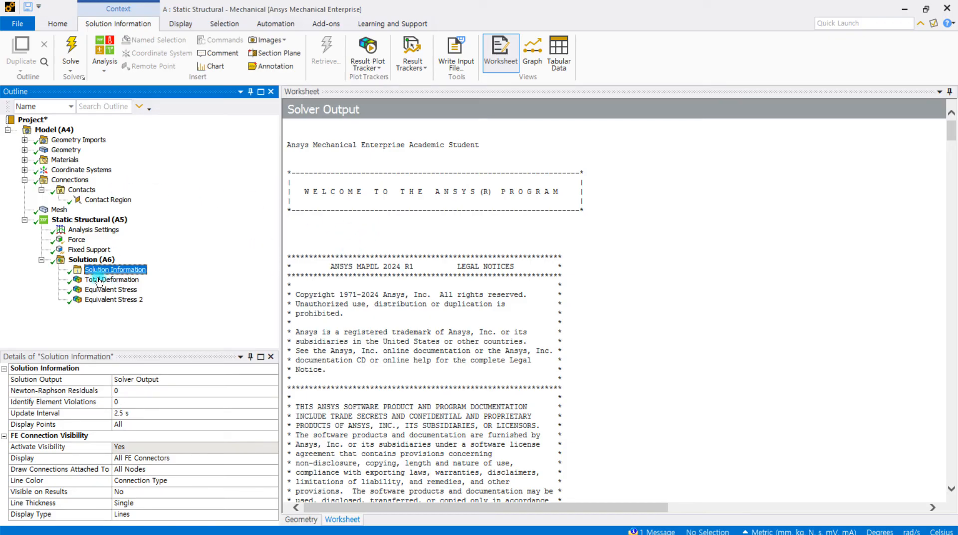
scroll(494, 227, "down", 15)
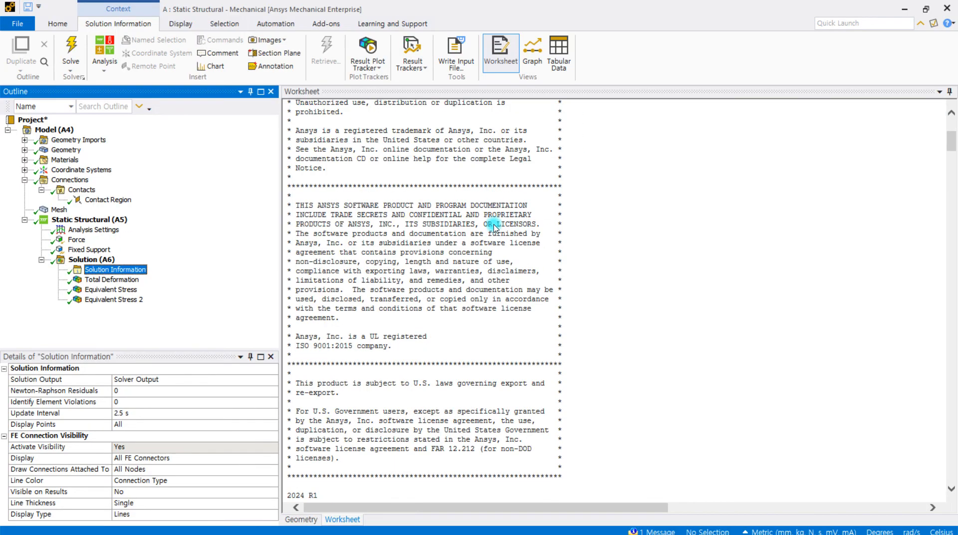
scroll(494, 227, "down", 5)
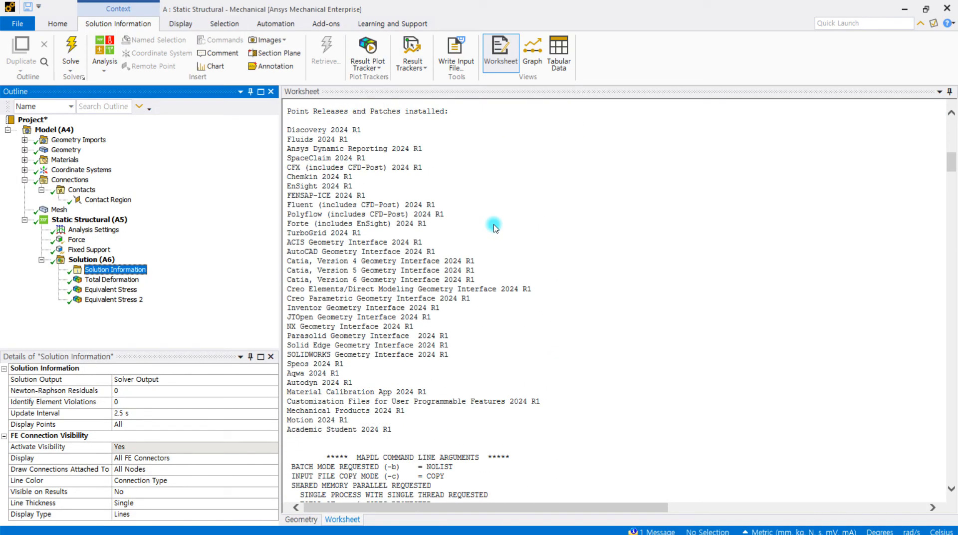
scroll(494, 227, "up", 10)
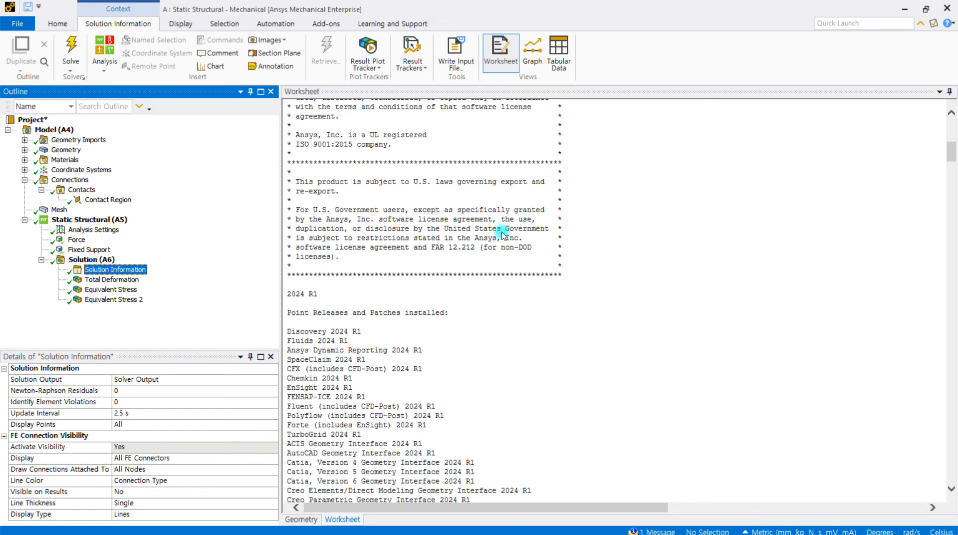
scroll(504, 232, "down", 10)
scroll(524, 264, "down", 14)
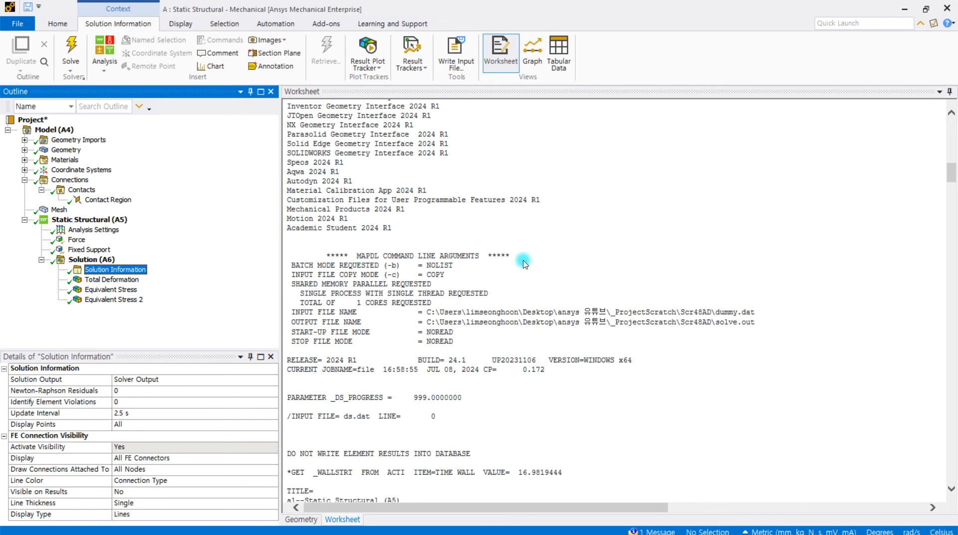
scroll(524, 264, "up", 7)
scroll(524, 264, "down", 11)
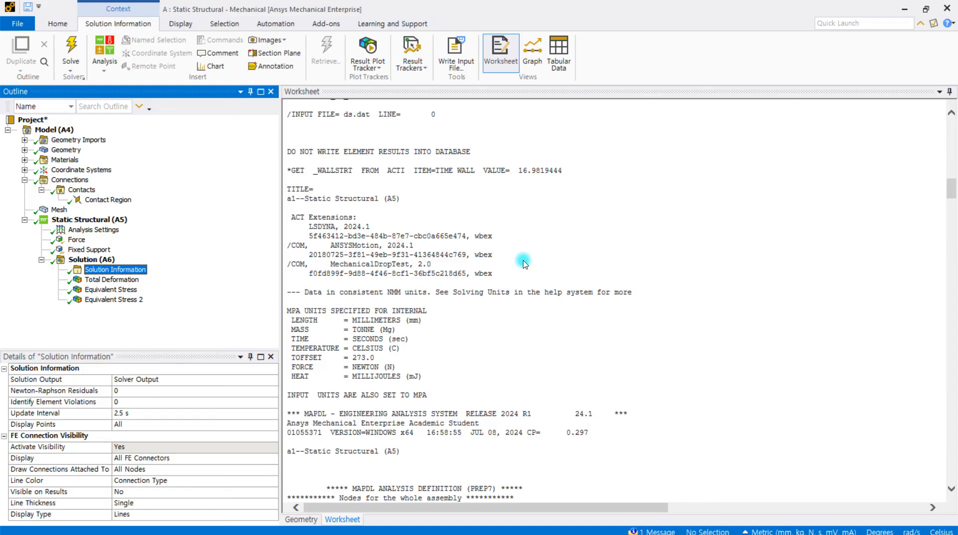
scroll(524, 265, "down", 7)
scroll(524, 264, "down", 20)
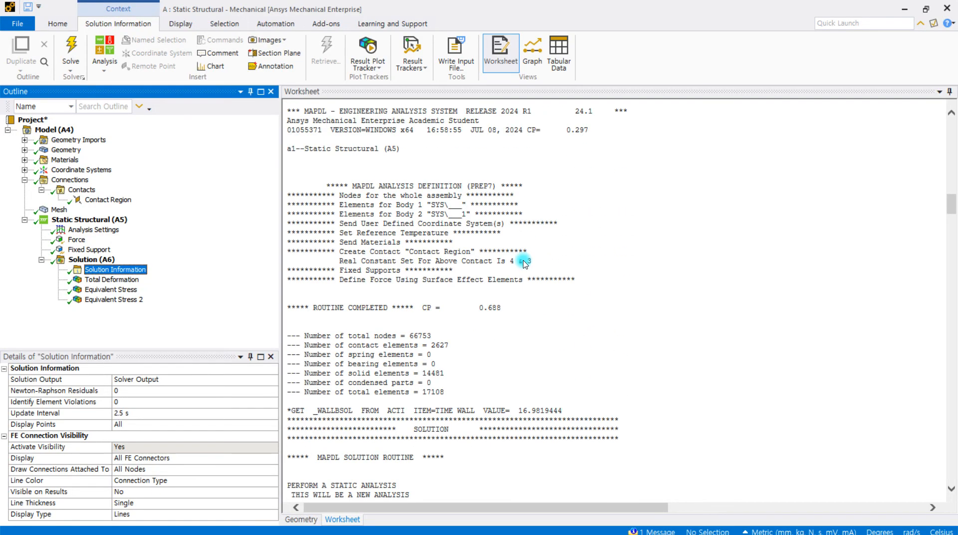
scroll(524, 265, "down", 20)
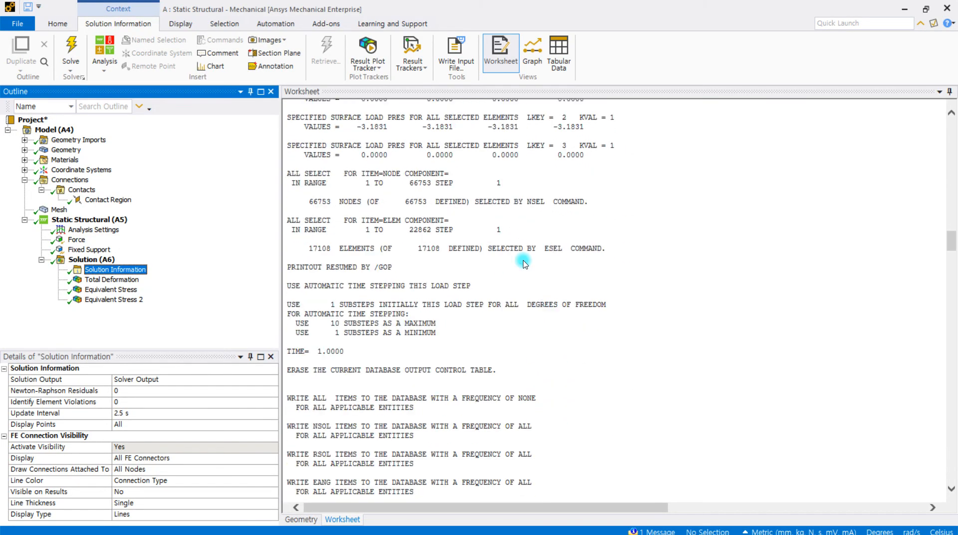
scroll(524, 263, "down", 7)
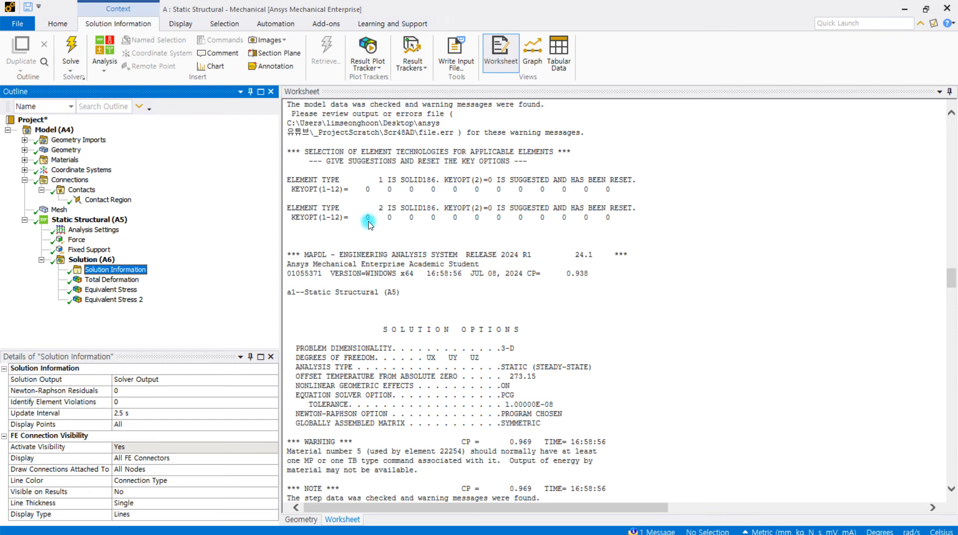
scroll(369, 225, "down", 3)
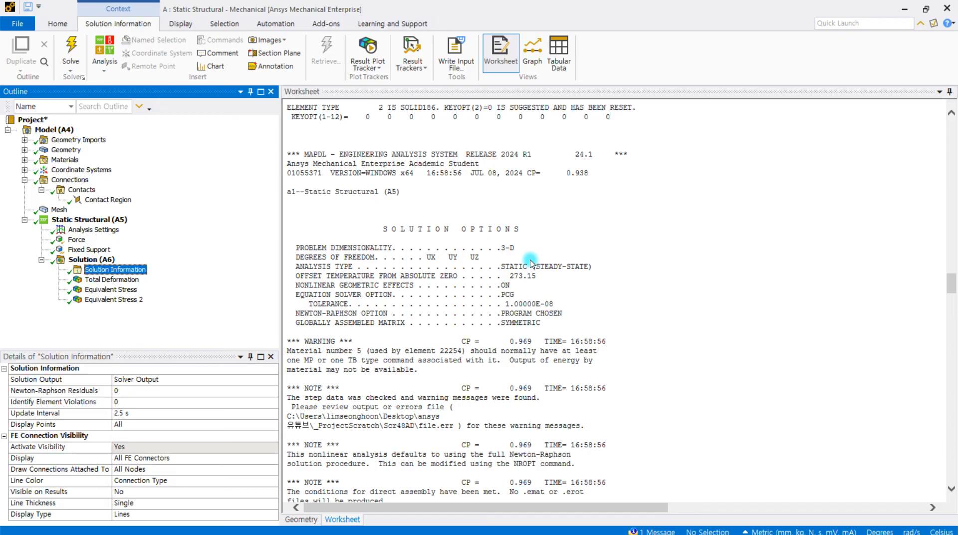
scroll(531, 264, "down", 3)
scroll(531, 264, "down", 13)
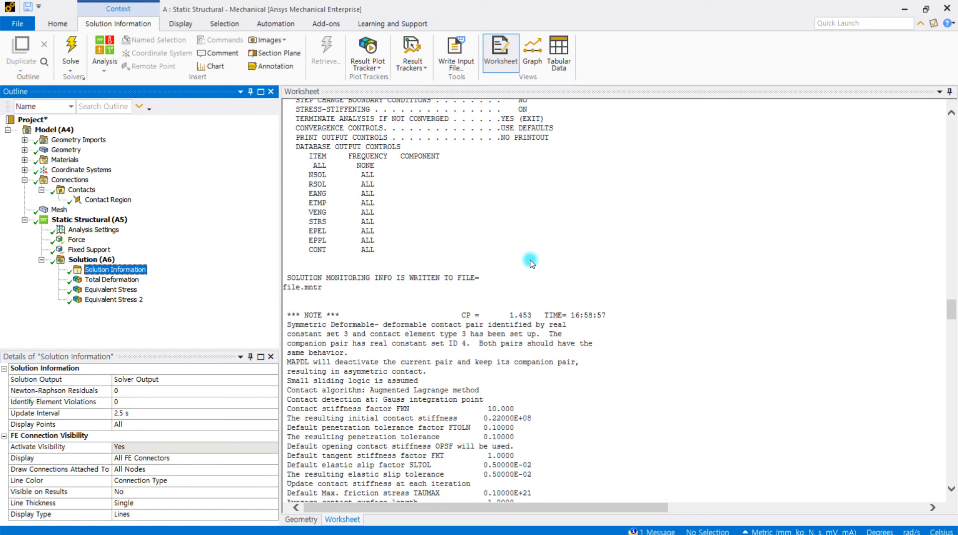
scroll(531, 263, "down", 7)
scroll(531, 264, "down", 10)
scroll(531, 263, "up", 20)
scroll(531, 263, "up", 20)
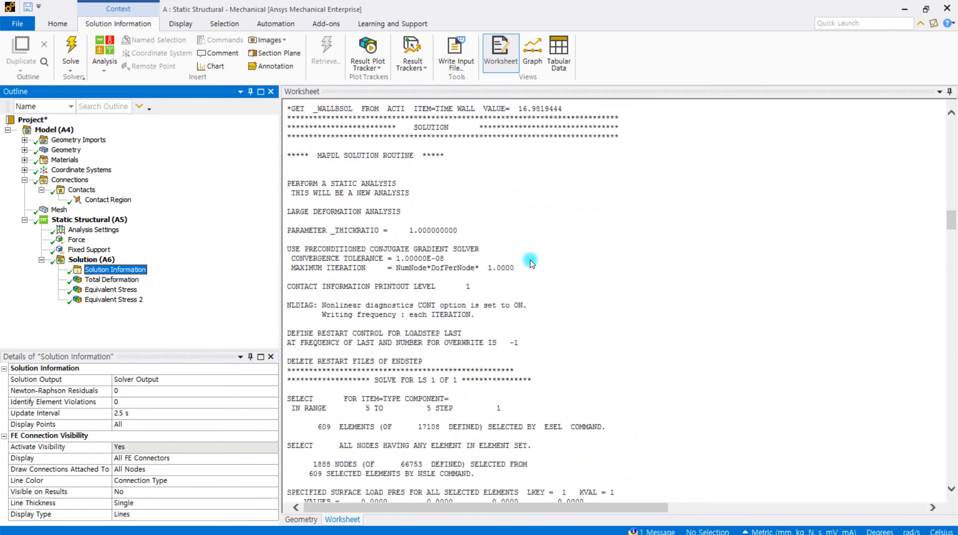
Reread the solver output from the units and analysis definition through the solution settings to the solution options
scroll(531, 263, "up", 20)
scroll(532, 263, "down", 20)
scroll(531, 264, "down", 7)
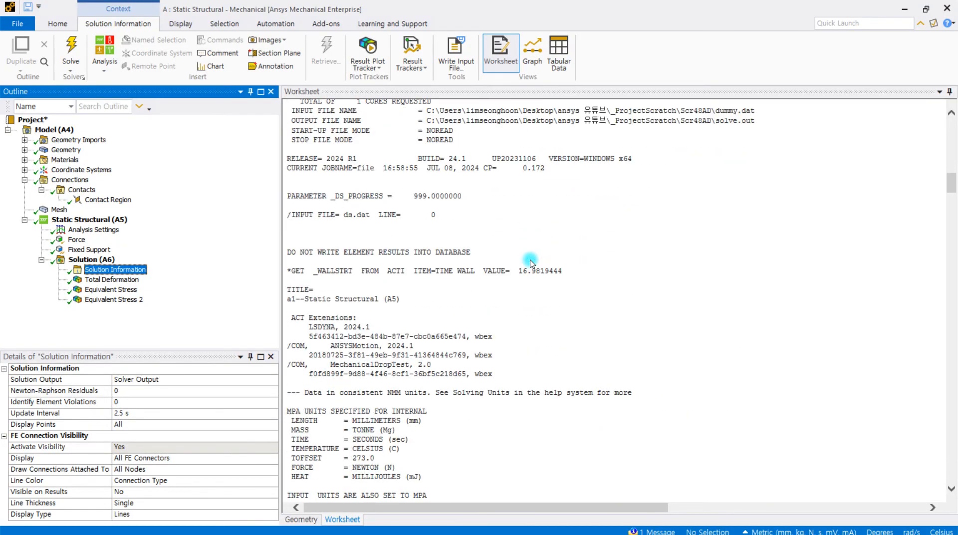
scroll(532, 263, "down", 11)
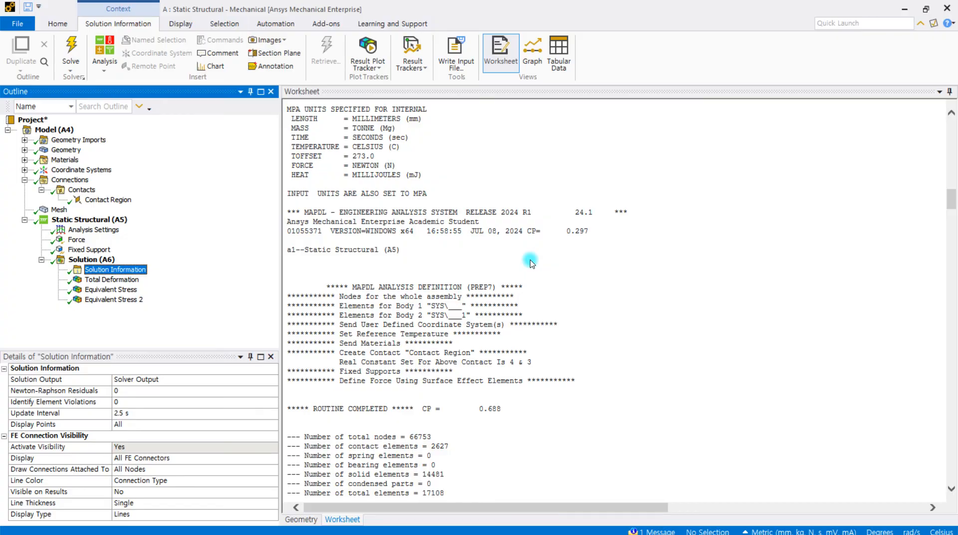
scroll(531, 263, "down", 7)
scroll(531, 263, "down", 7)
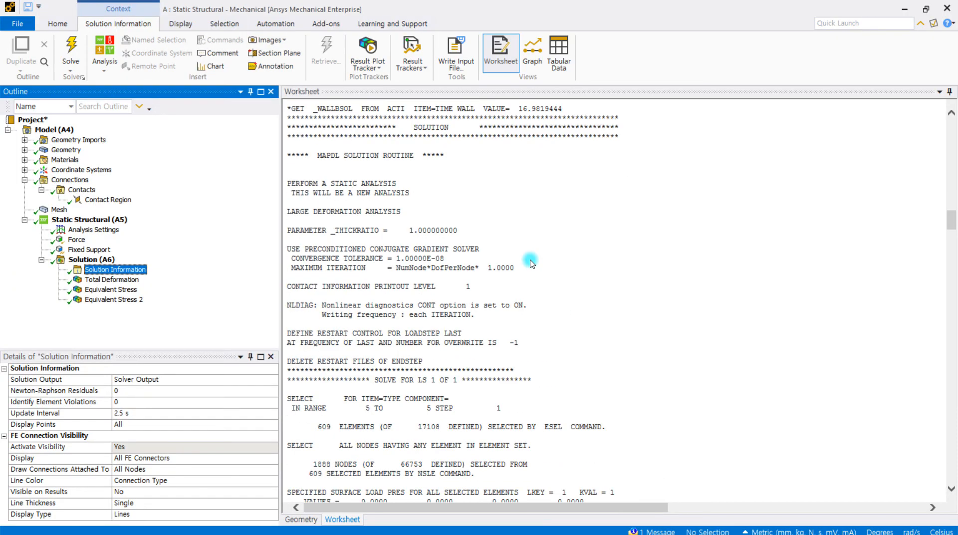
scroll(531, 264, "down", 20)
scroll(531, 264, "down", 10)
scroll(532, 264, "up", 13)
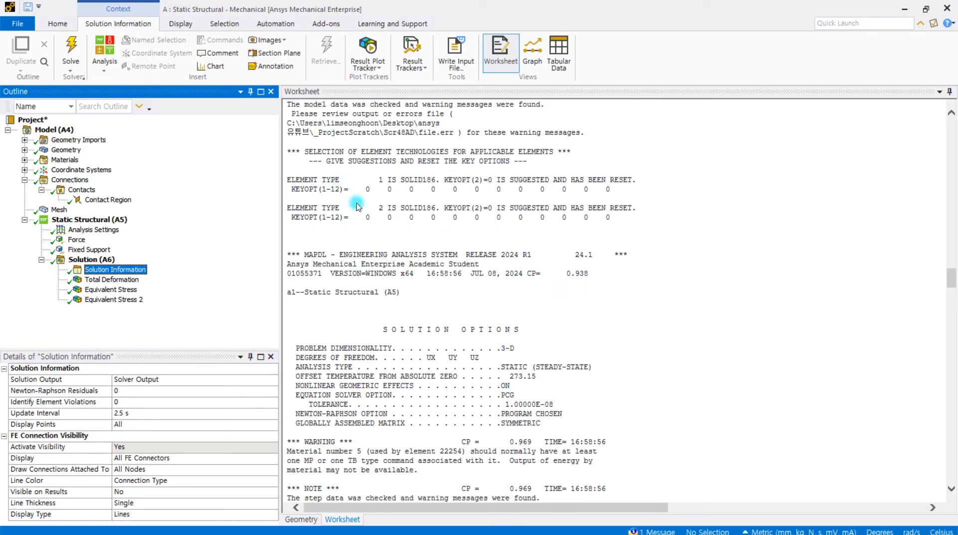
Review the element technology selection in the solver output and highlight the SOLID186 name of element type 1
scroll(358, 206, "up", 4)
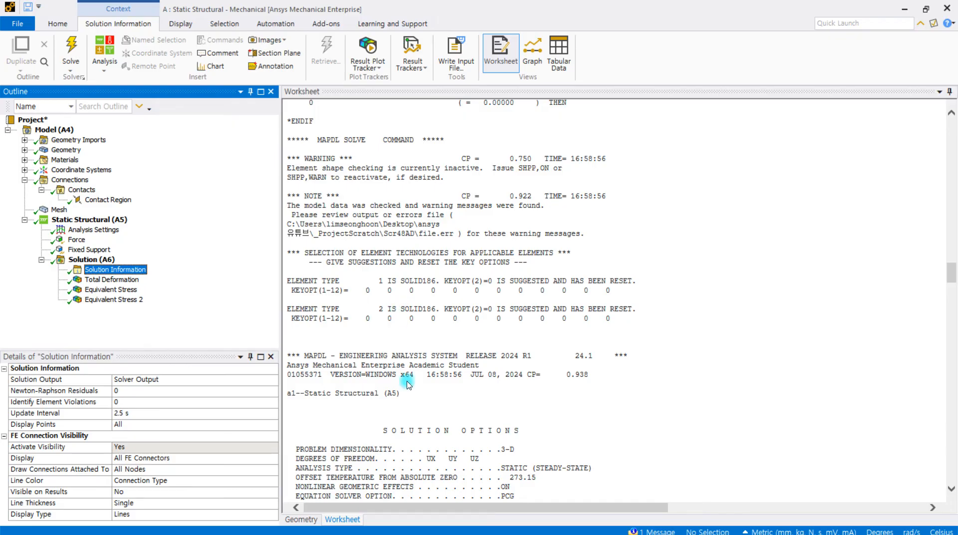
scroll(407, 384, "up", 7)
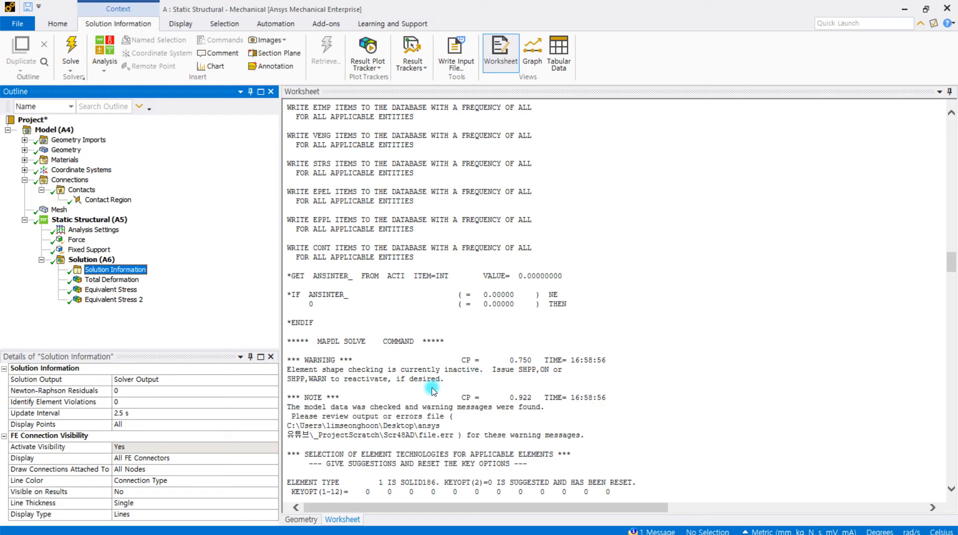
scroll(433, 390, "down", 7)
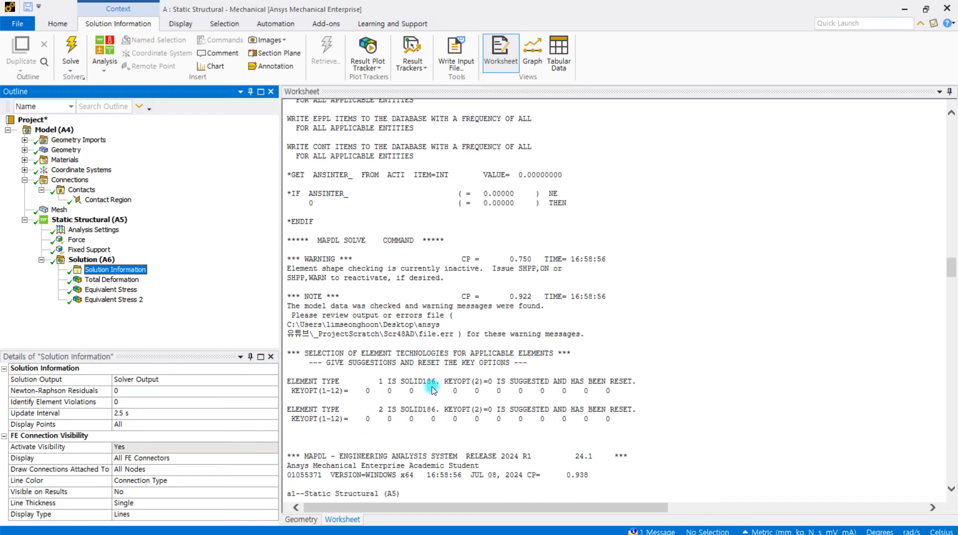
left_click_drag(402, 280, 435, 284)
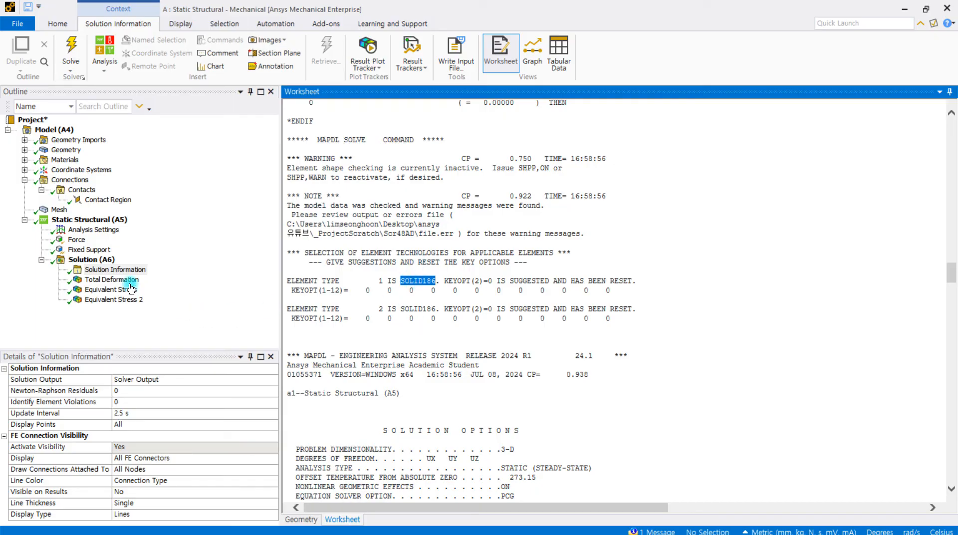
Check the analysis settings and the mesh details, and inspect the available Element Order options without changing the choice
left_click(75, 230)
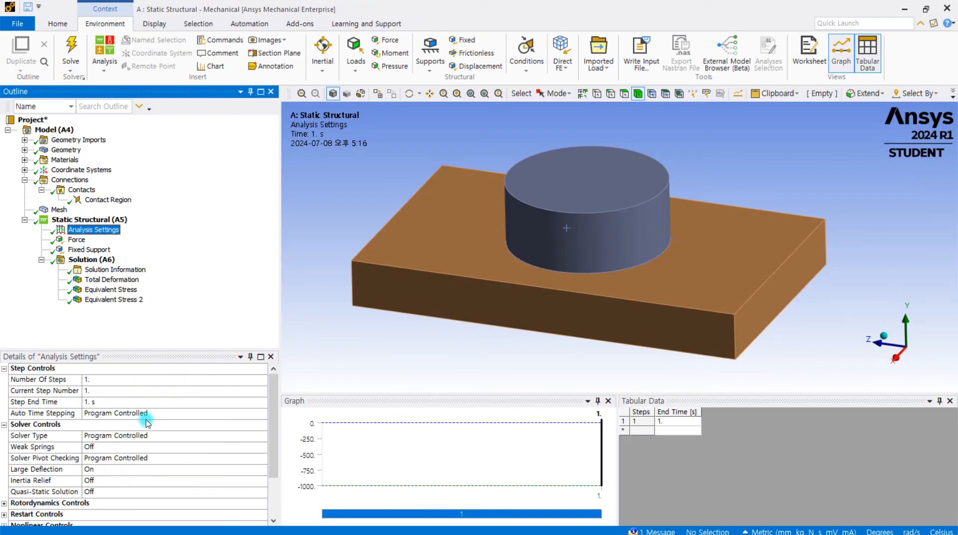
left_click(26, 209)
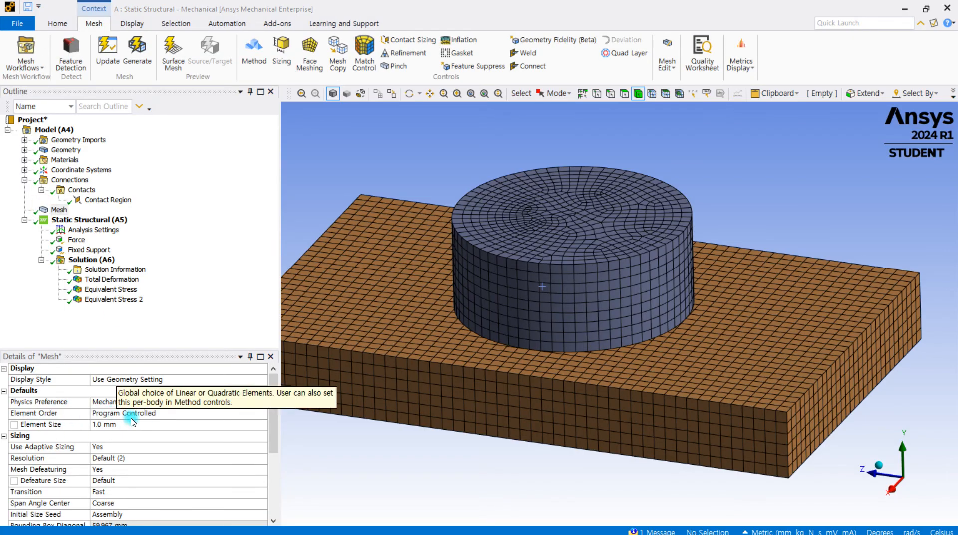
left_click(159, 417)
left_click(261, 413)
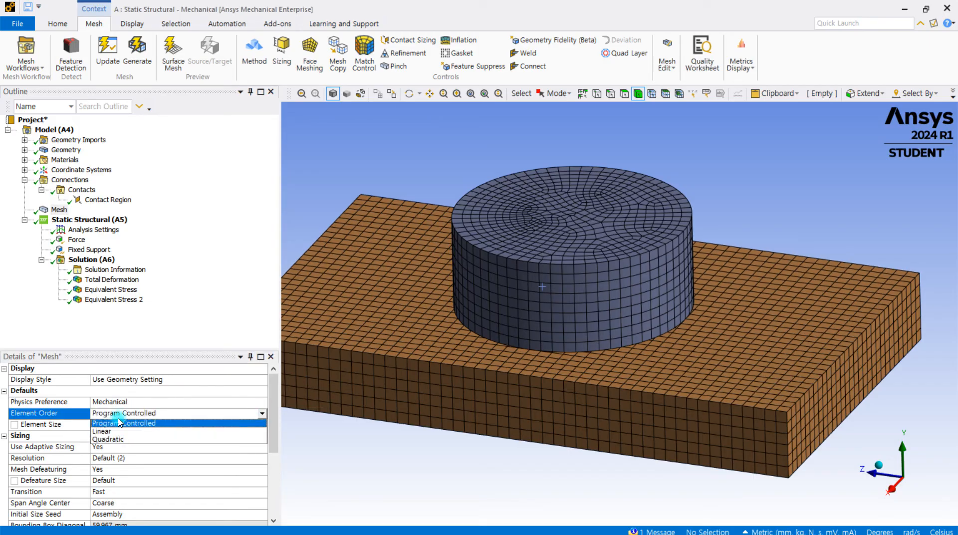
left_click(213, 293)
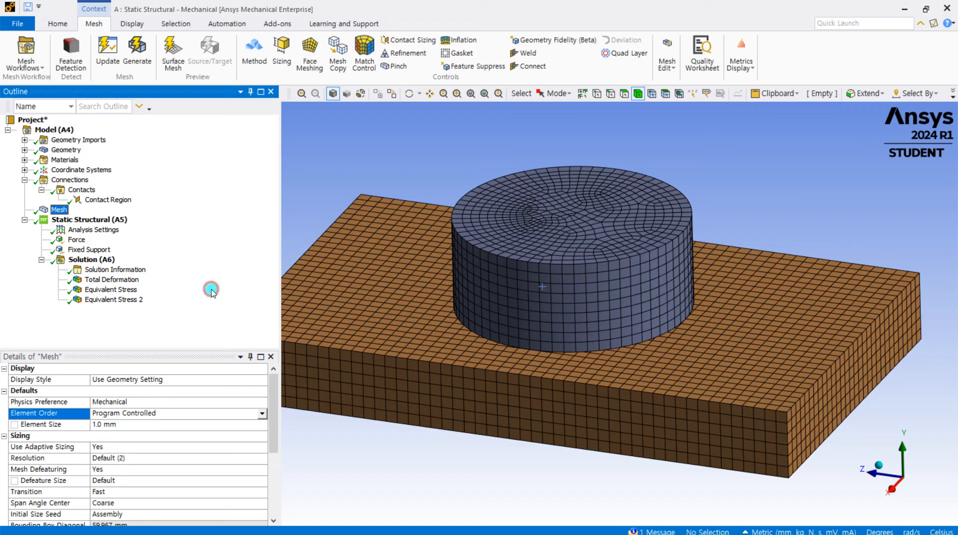
left_click(154, 418)
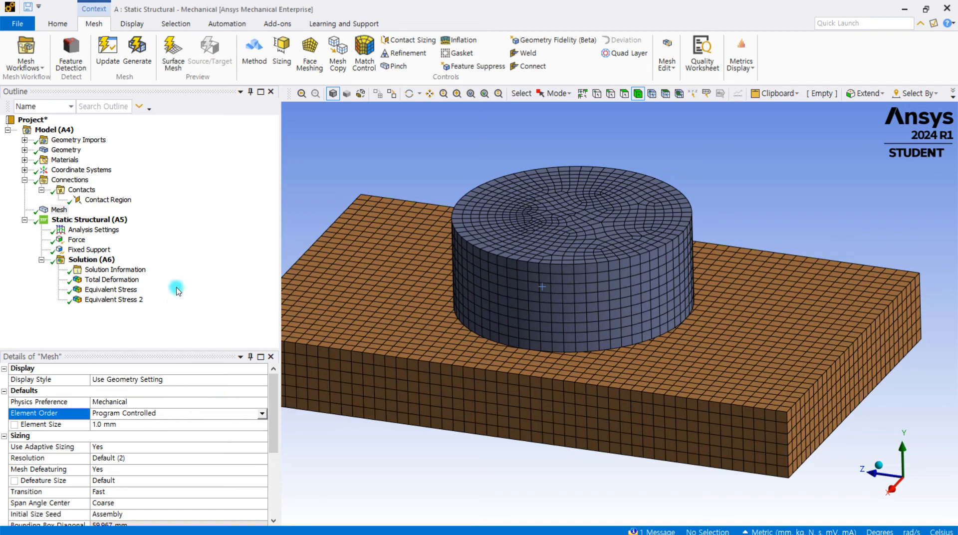
left_click(262, 416)
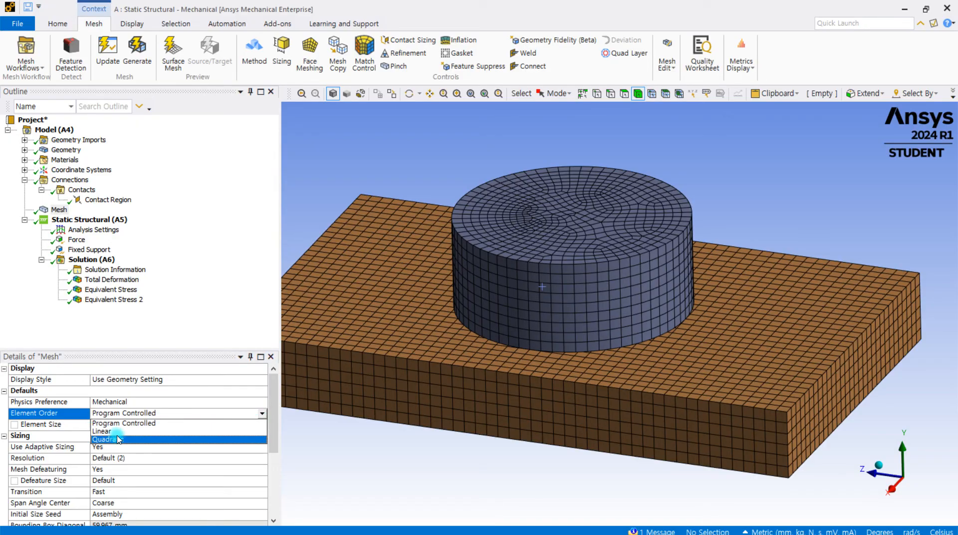
left_click(215, 284)
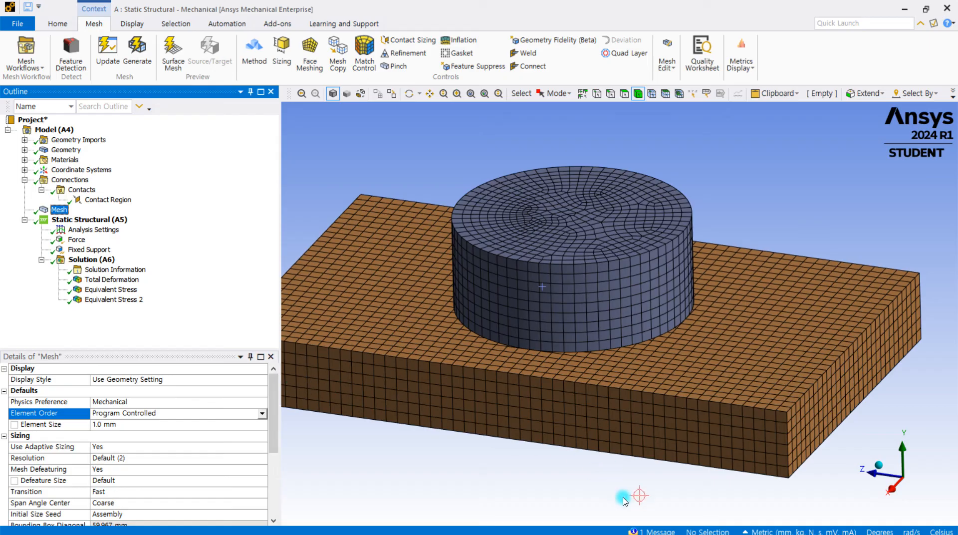
Open the solver's info message about contact regions and boundary conditions, read its full text and close it
left_click(648, 531)
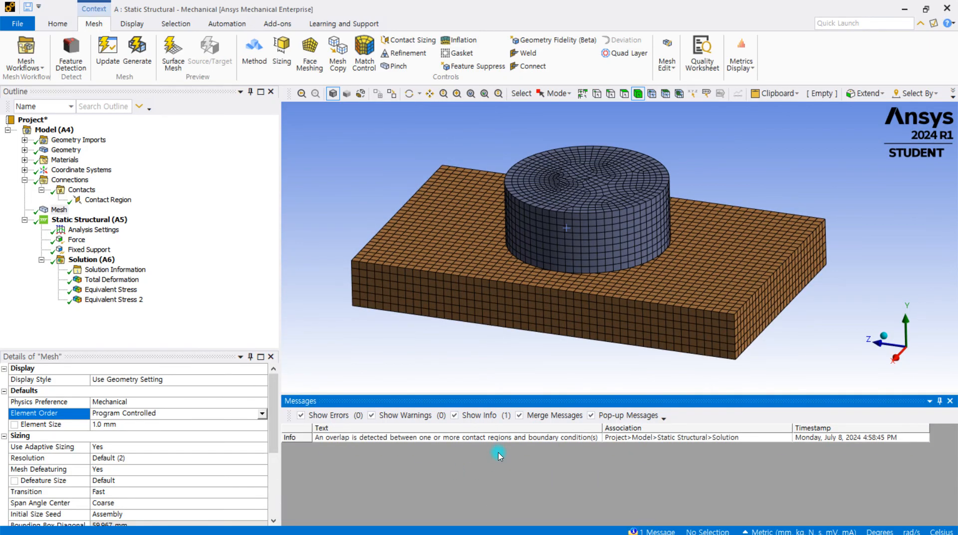
double_click(384, 448)
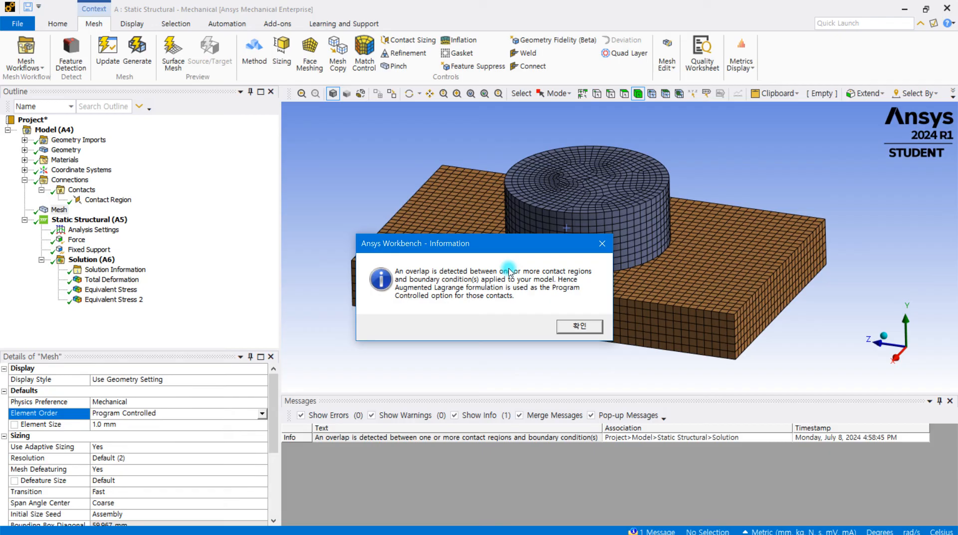
left_click(583, 328)
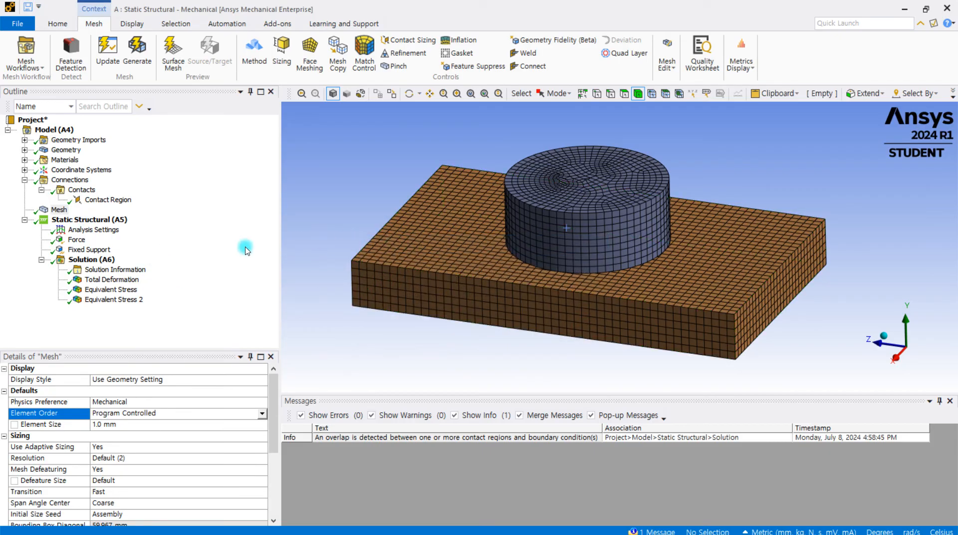
Insert a Commands (APDL) object under the Solution and delete it again
left_click(91, 260)
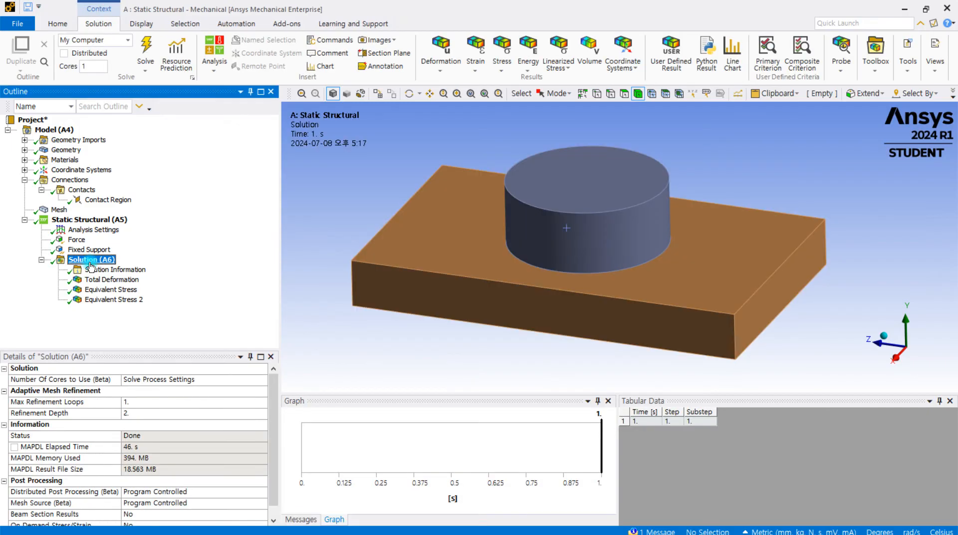
left_click(329, 40)
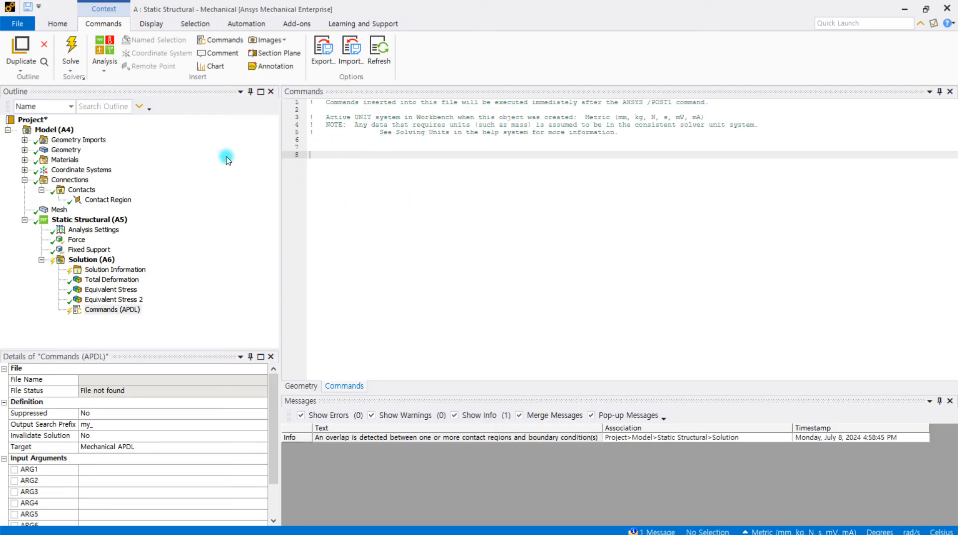
left_click(117, 310)
right_click(110, 313)
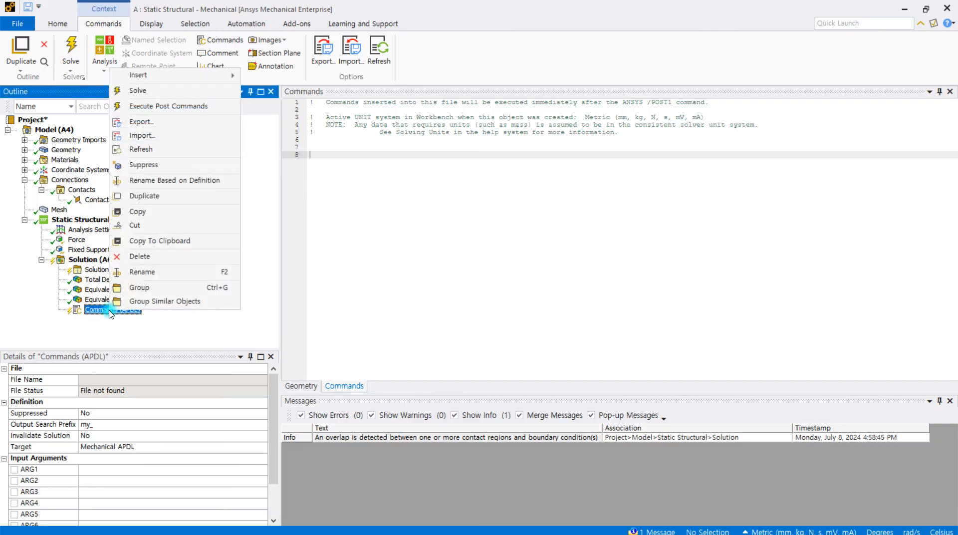
left_click(168, 260)
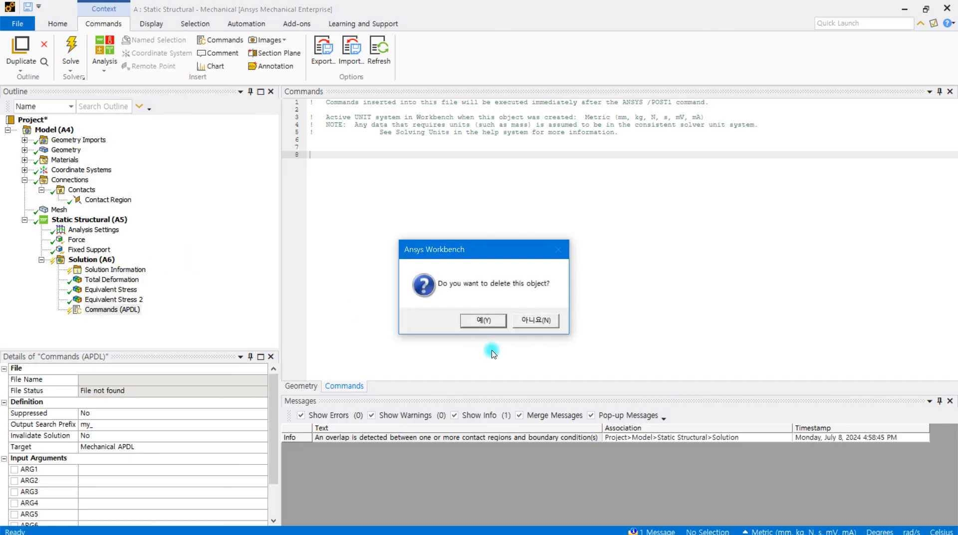
left_click(485, 322)
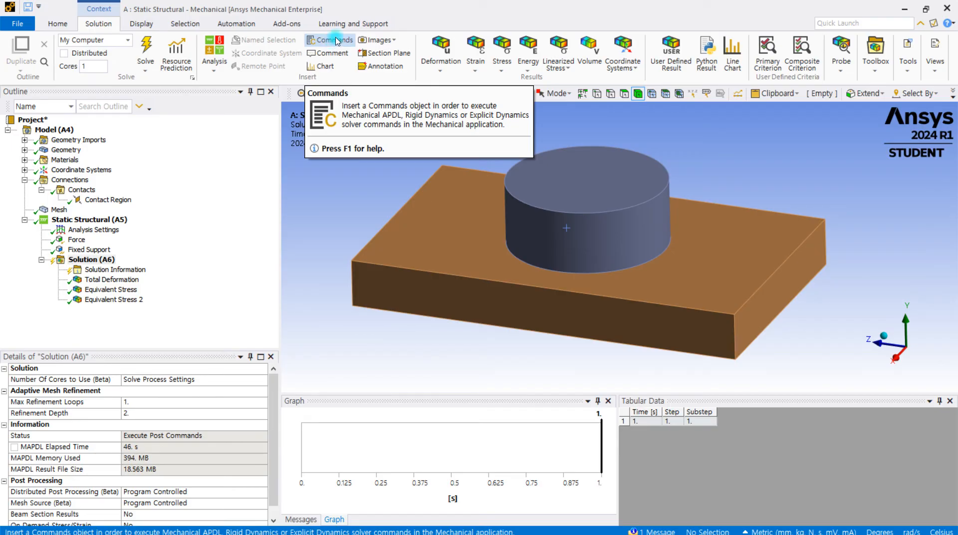
Return to the Solution Information and read the solver output's mass summary and element matrix formulation sections
left_click(105, 269)
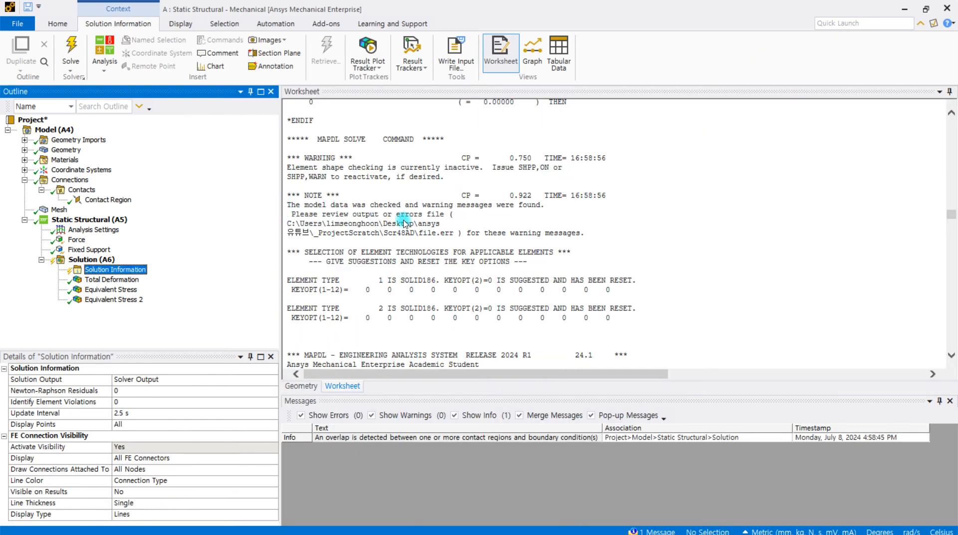
scroll(405, 235, "down", 7)
scroll(532, 225, "down", 7)
scroll(536, 231, "down", 10)
scroll(504, 300, "down", 15)
scroll(539, 283, "down", 15)
scroll(593, 236, "down", 6)
scroll(592, 237, "up", 8)
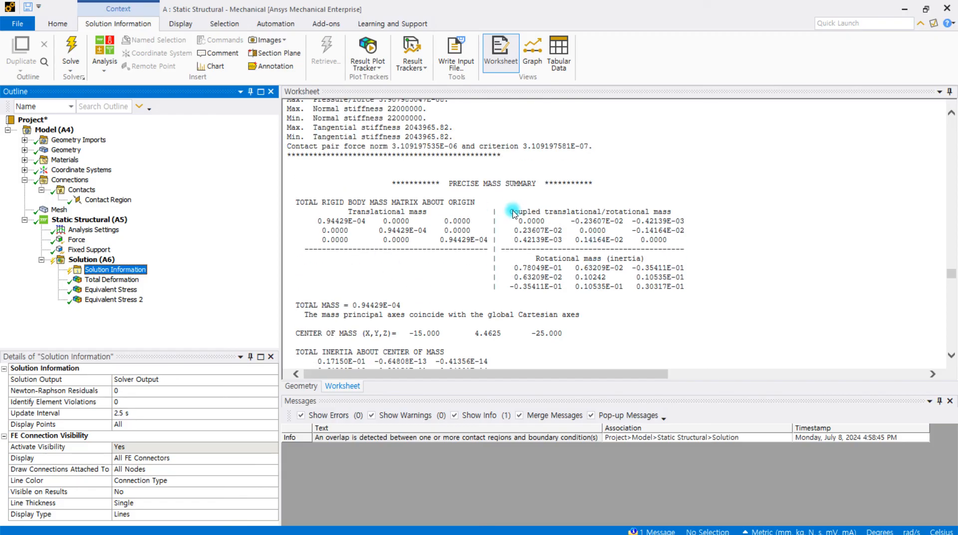
scroll(515, 217, "down", 7)
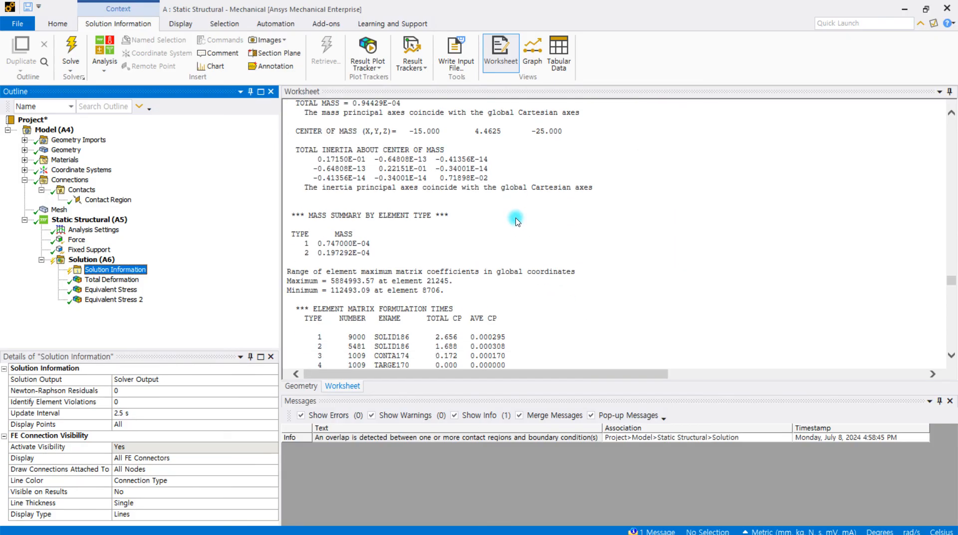
scroll(515, 220, "down", 4)
scroll(513, 217, "up", 4)
Set the Solution Output of the Solution Information to Force Convergence
left_click(152, 379)
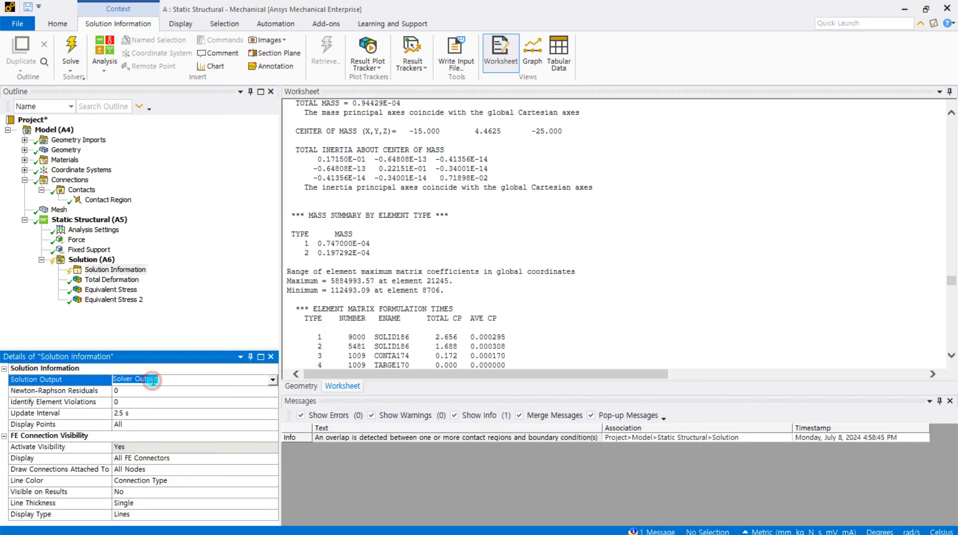
left_click(273, 380)
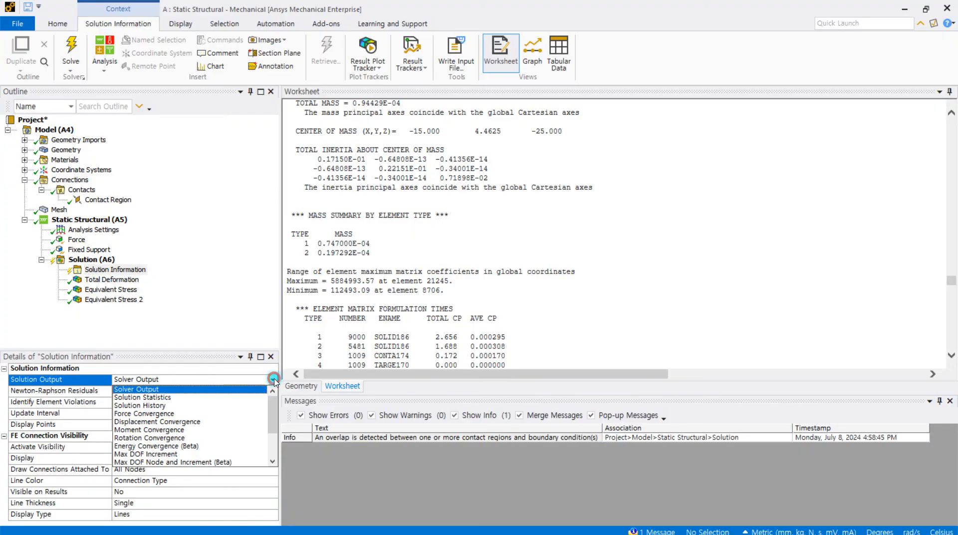
left_click(213, 415)
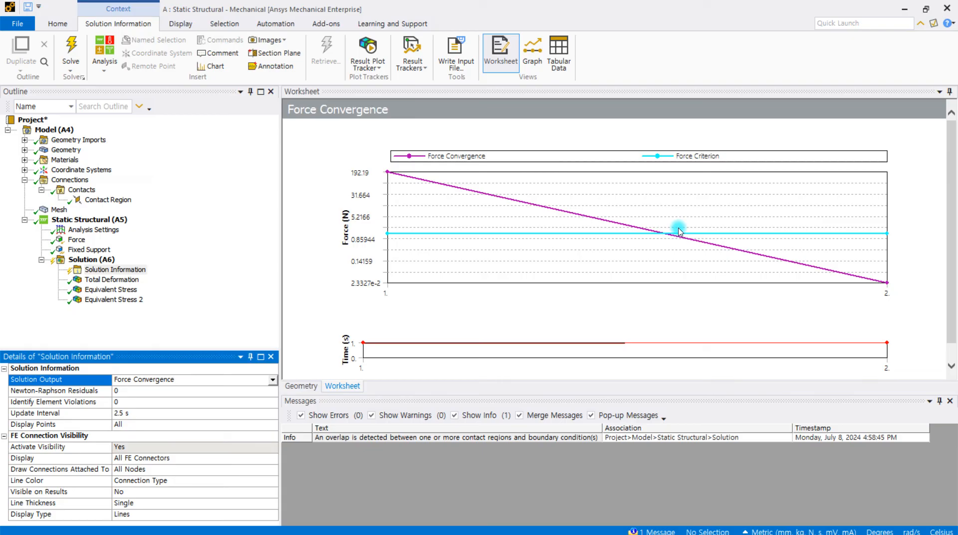
Review the applied force, then display the total deformation result and examine the bent plate from the side and obliquely from above
left_click(76, 240)
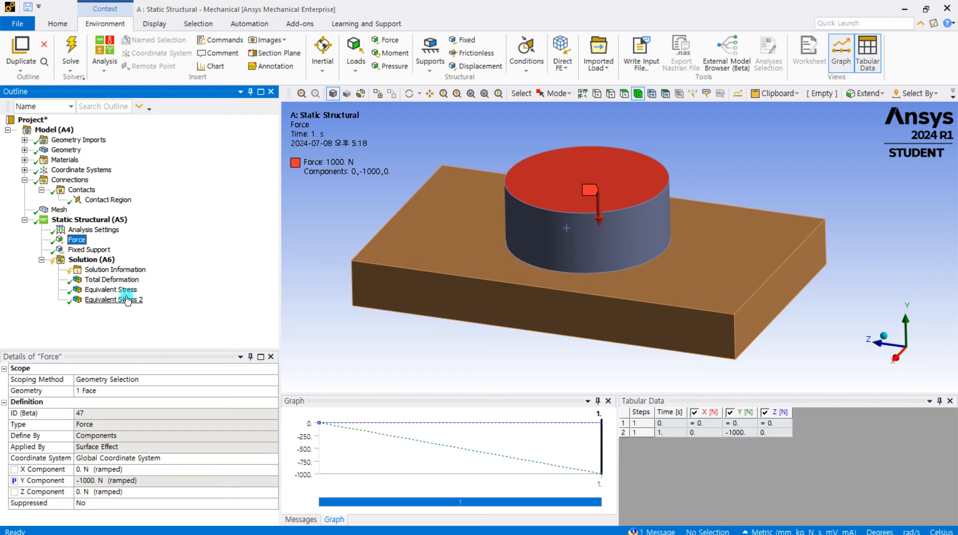
left_click(95, 260)
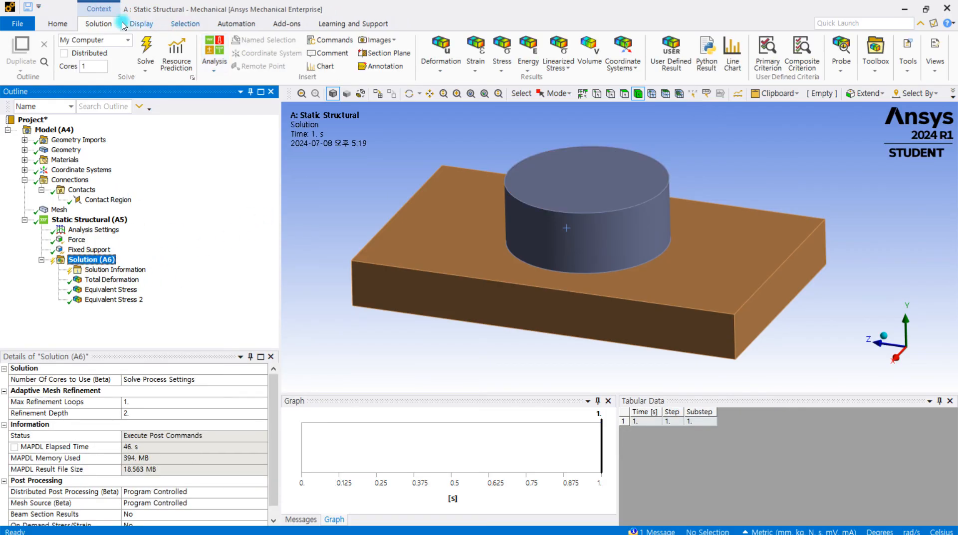
left_click(112, 279)
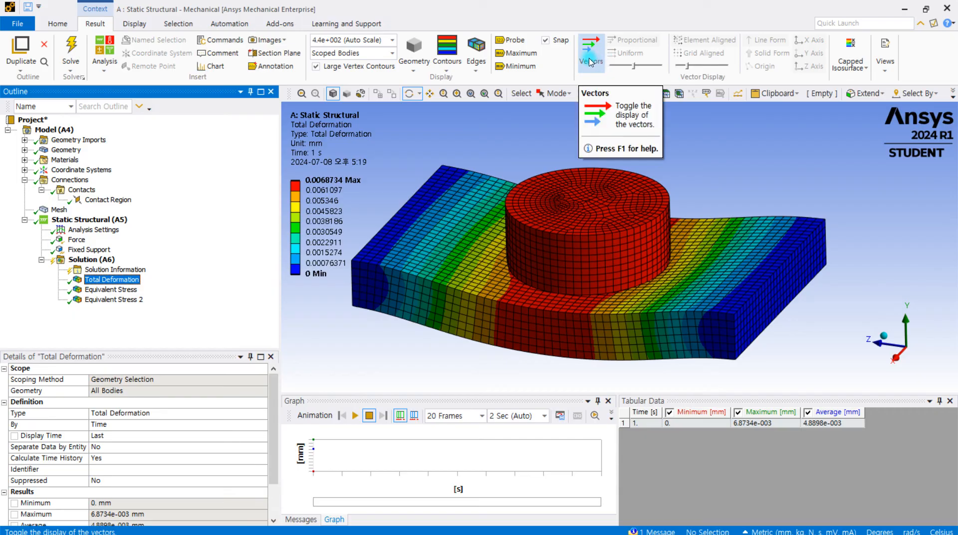
left_click(125, 288)
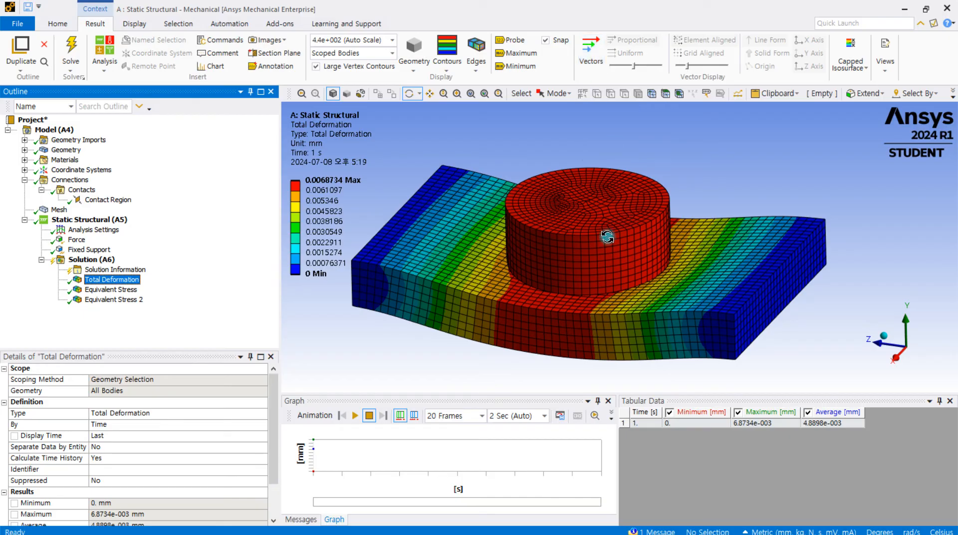
left_click_drag(559, 171, 596, 172)
left_click_drag(644, 307, 592, 303)
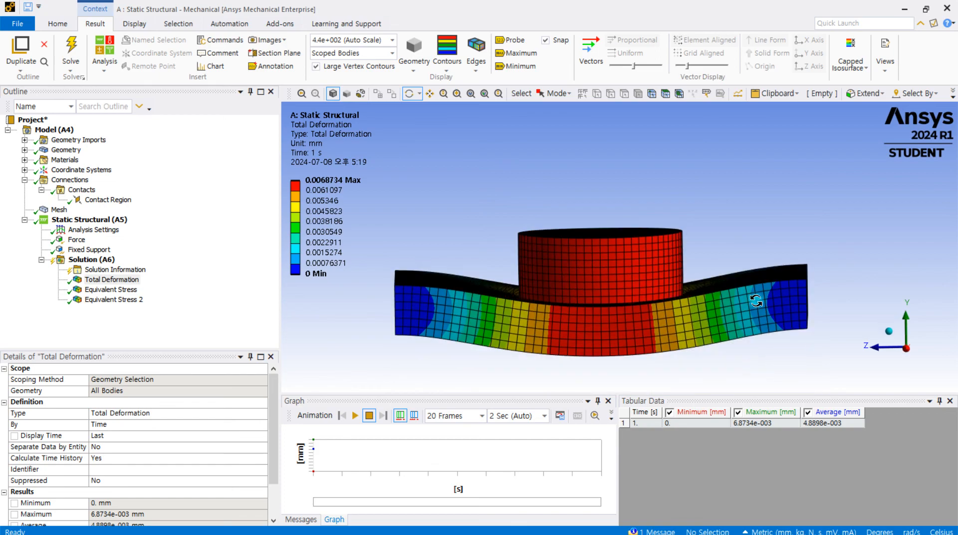
left_click_drag(681, 295, 677, 316)
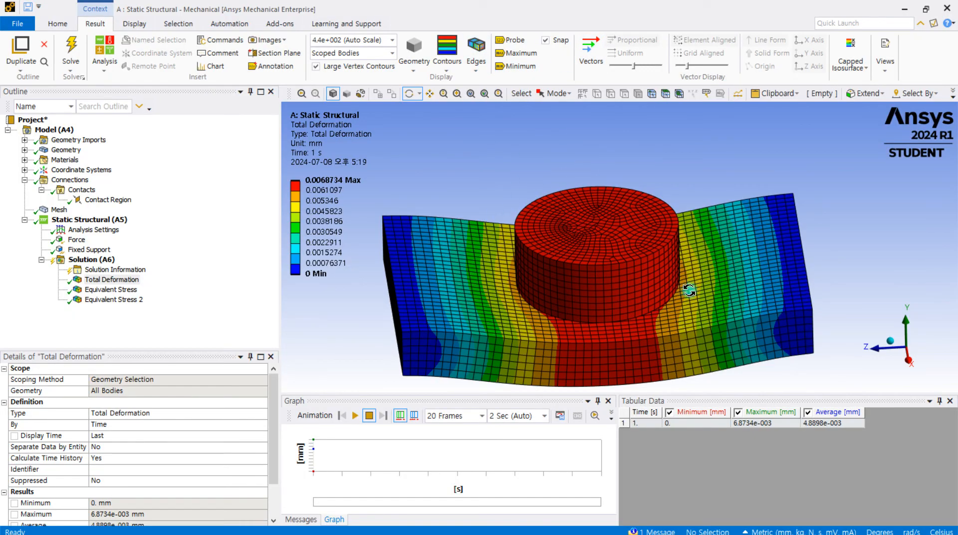
Display the total deformation result with the No WireFrame edge option
middle_click_drag(567, 289, 592, 260, "ctrl")
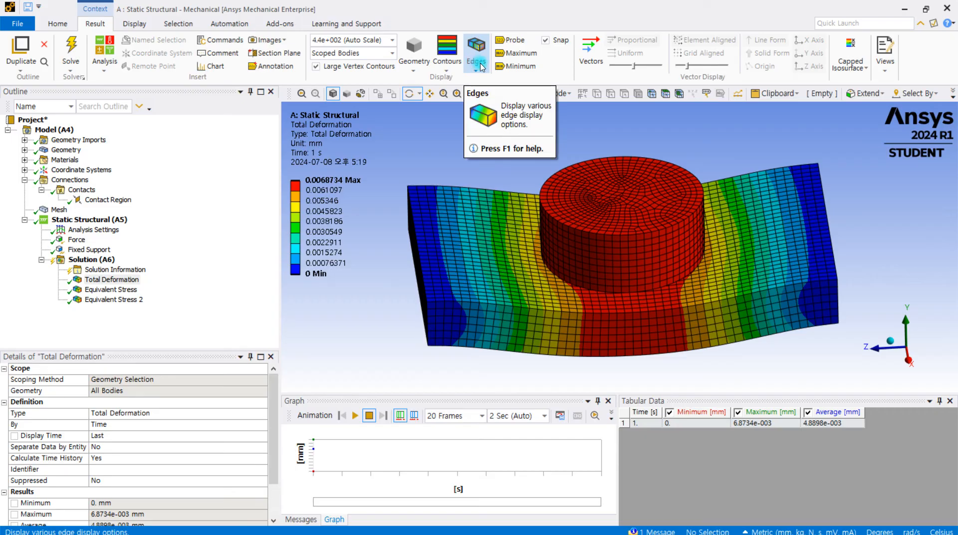
left_click(481, 66)
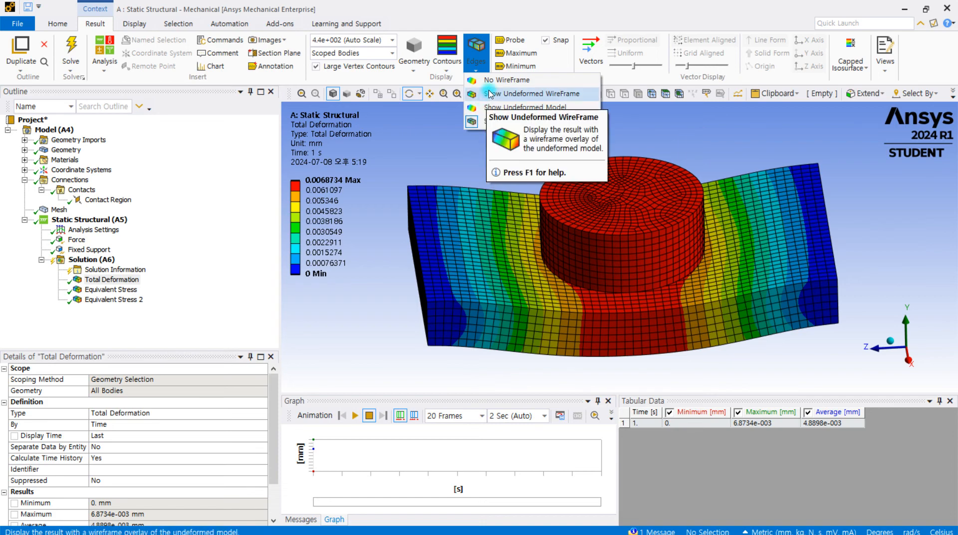
left_click(502, 82)
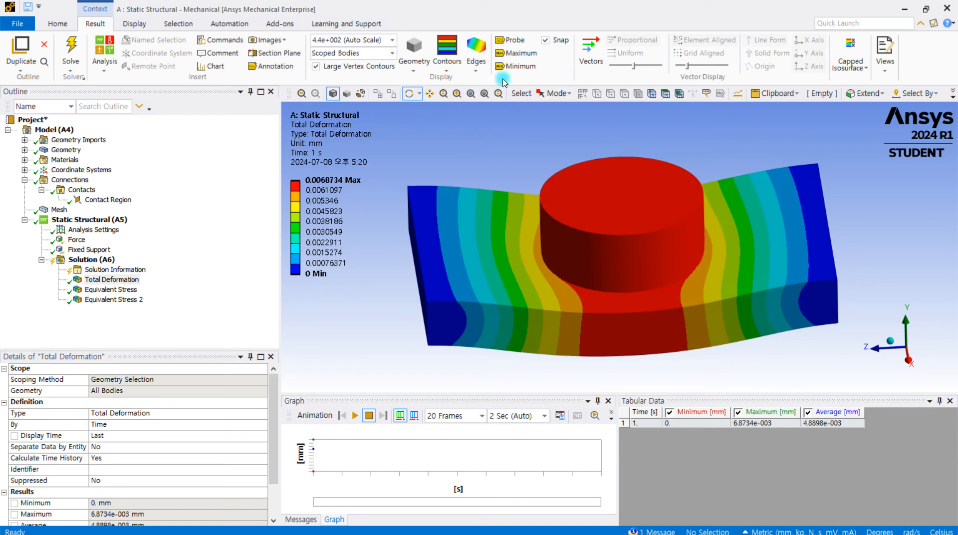
Overlay the undeformed wireframe on the total deformation result and compare both shapes from the side and obliquely from above
left_click(476, 63)
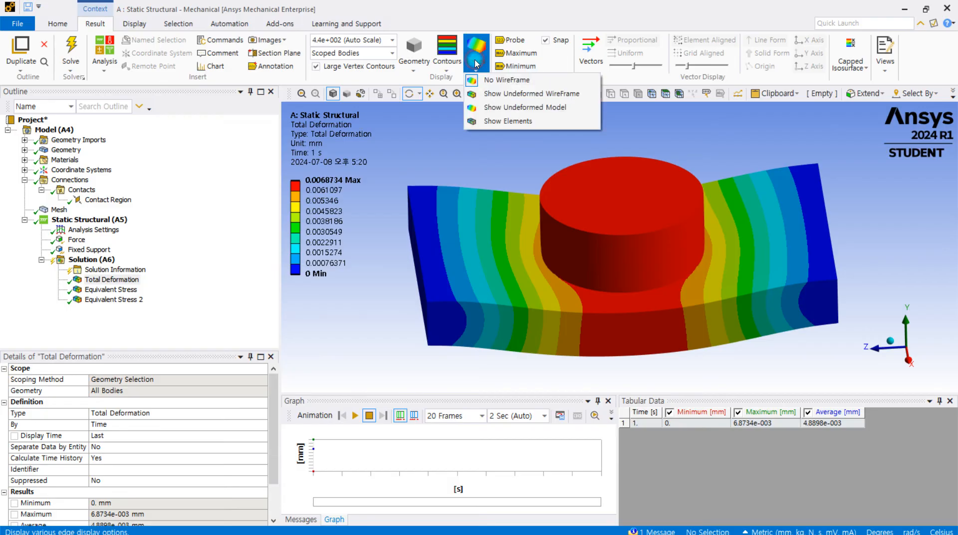
left_click(499, 95)
left_click_drag(689, 231, 693, 212)
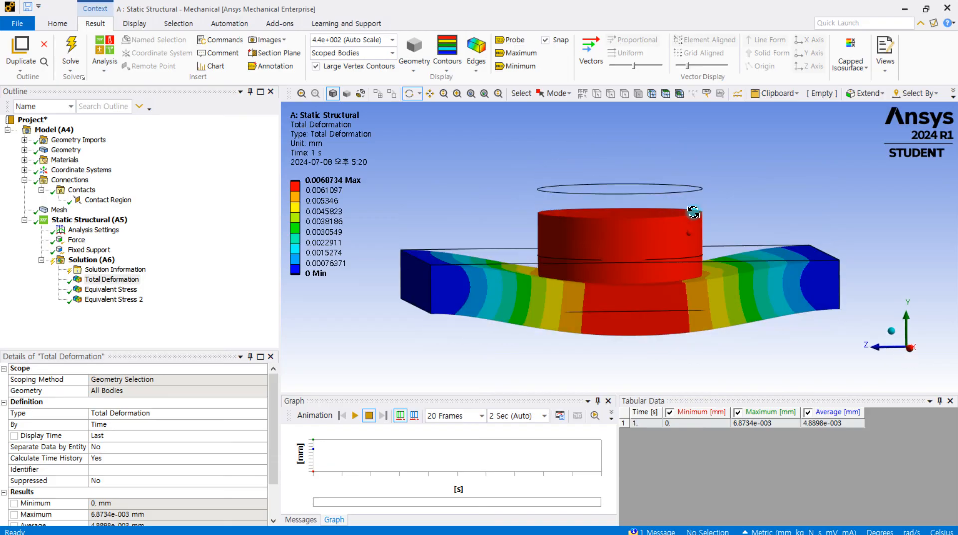
mouse_move(554, 191)
left_mouse_down()
mouse_move(548, 205)
mouse_move(550, 192)
left_mouse_up()
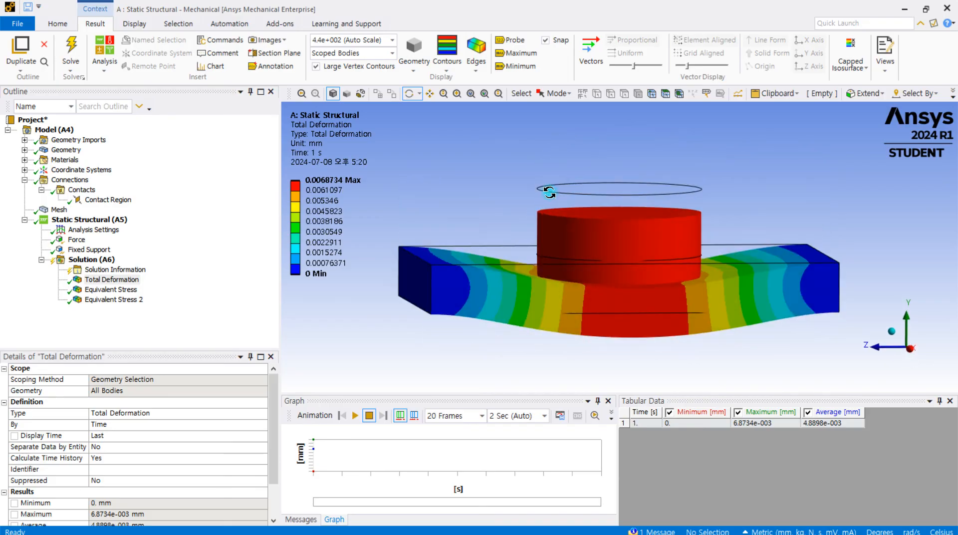
left_click_drag(643, 225, 641, 241)
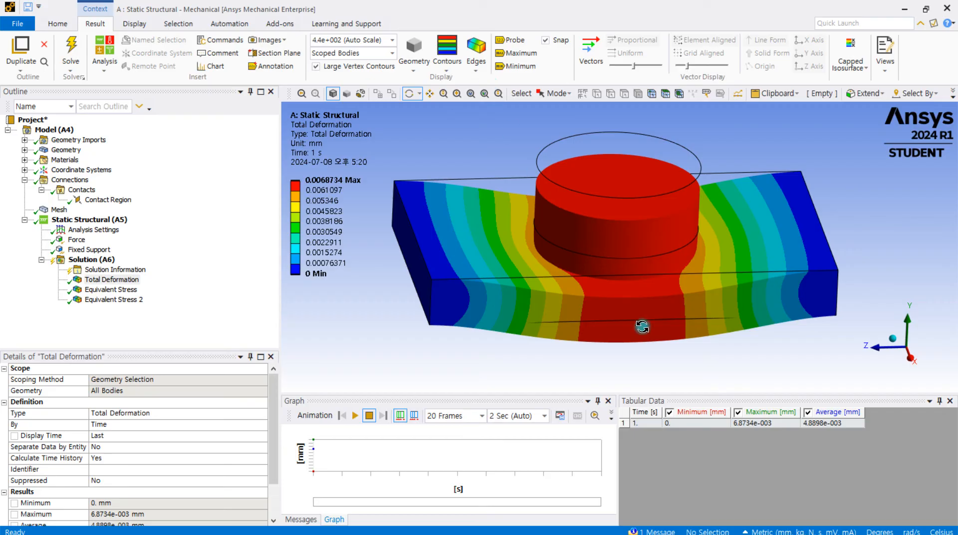
Overlay the translucent undeformed model on the total deformation result and compare it with the bent plate from the side
left_click(479, 70)
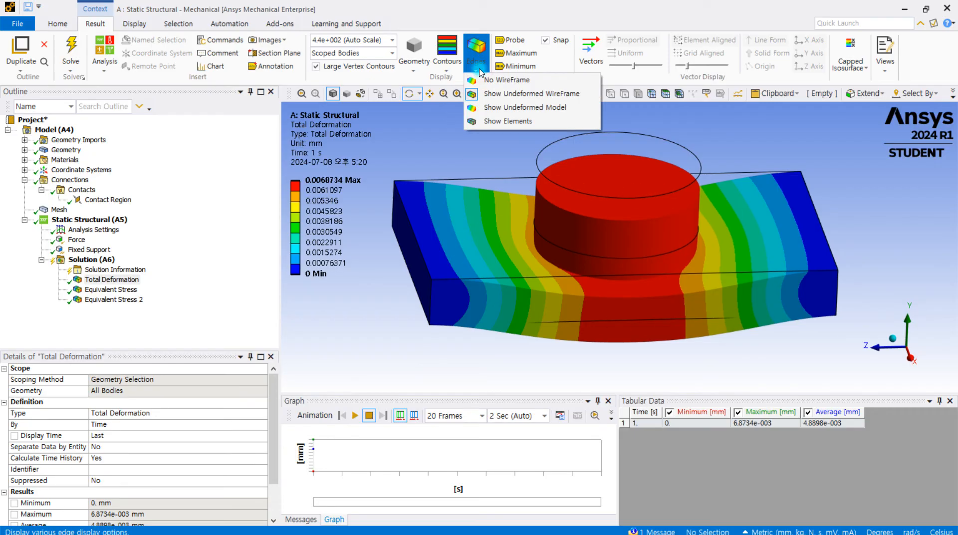
left_click(489, 107)
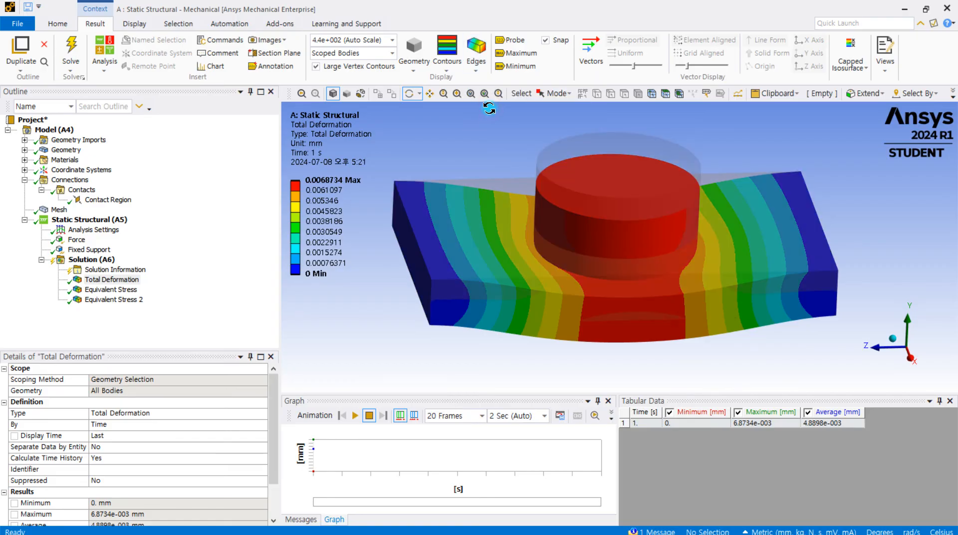
left_click_drag(550, 196, 551, 197)
left_click_drag(582, 178, 647, 209)
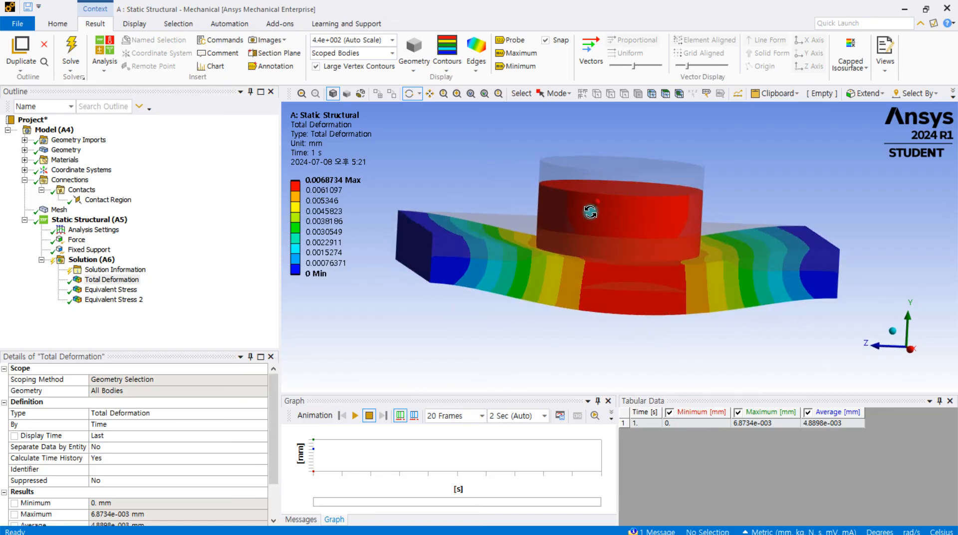
Show the mesh elements on the total deformation result and view the deformed model obliquely
left_click(480, 69)
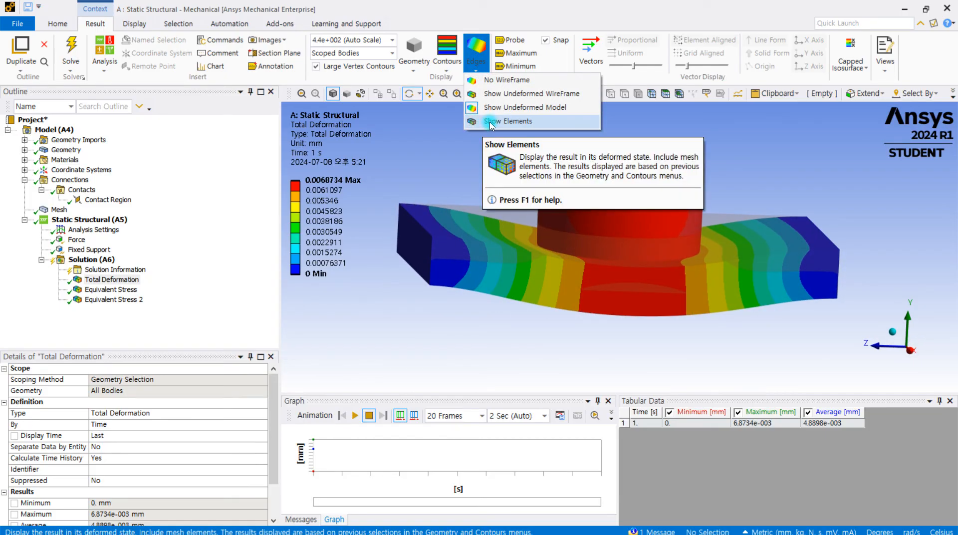
left_click(504, 121)
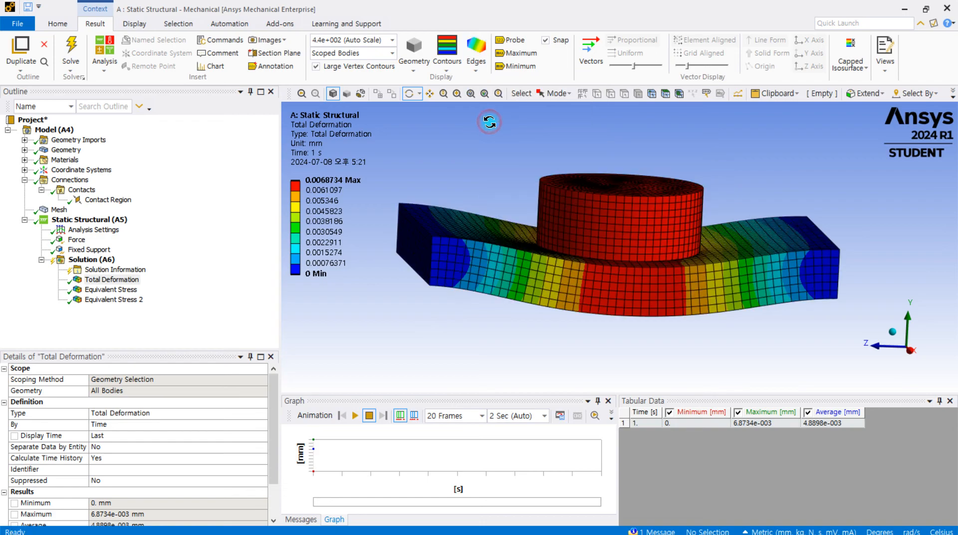
left_click_drag(620, 214, 605, 250)
left_click_drag(627, 188, 607, 188)
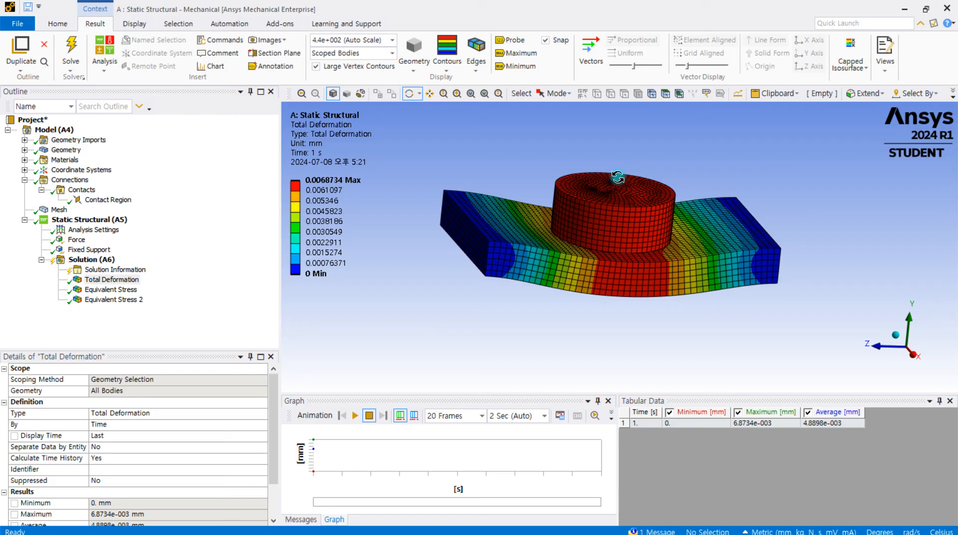
Preview the total deformation with Smooth Contours and return the display to Contour Bands
left_click(446, 77)
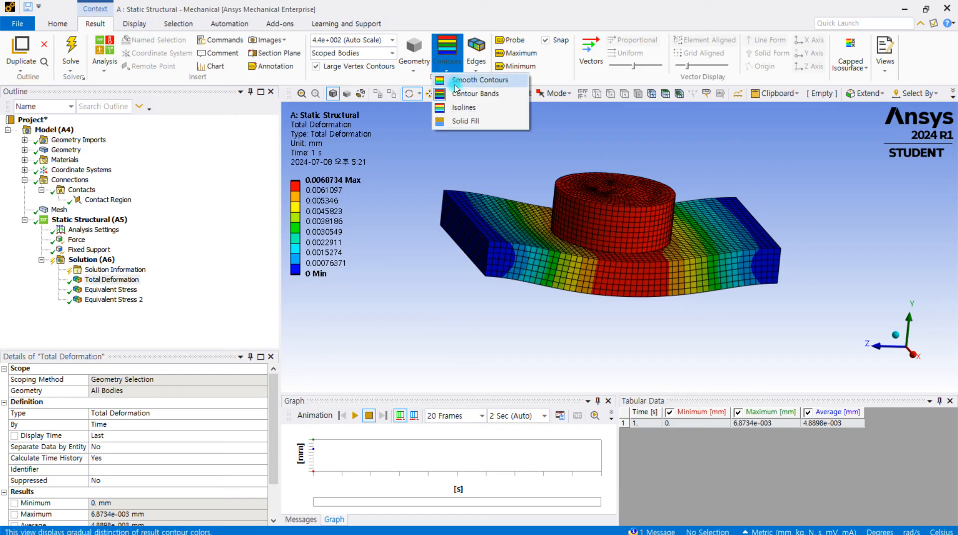
left_click(455, 80)
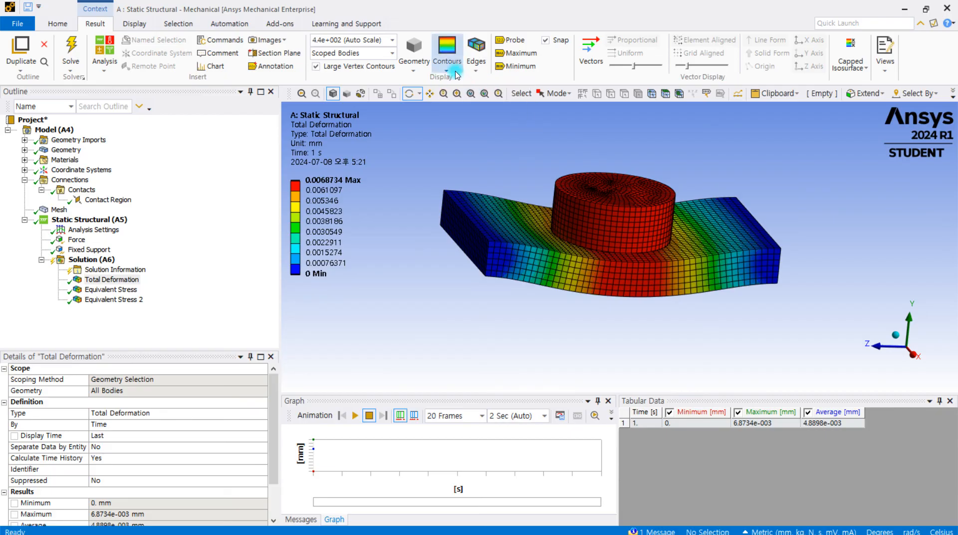
left_click(455, 75)
left_click(462, 93)
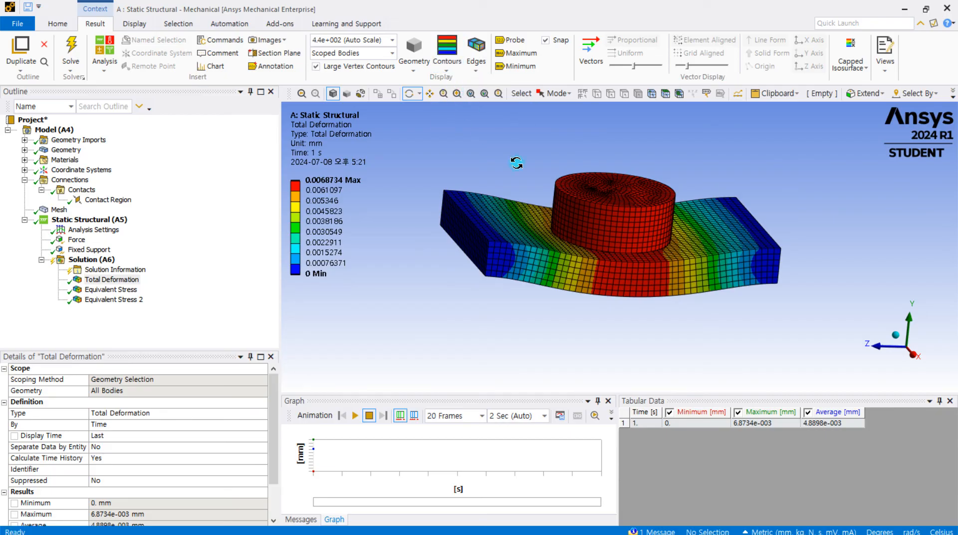
middle_click_drag(529, 198, 512, 207)
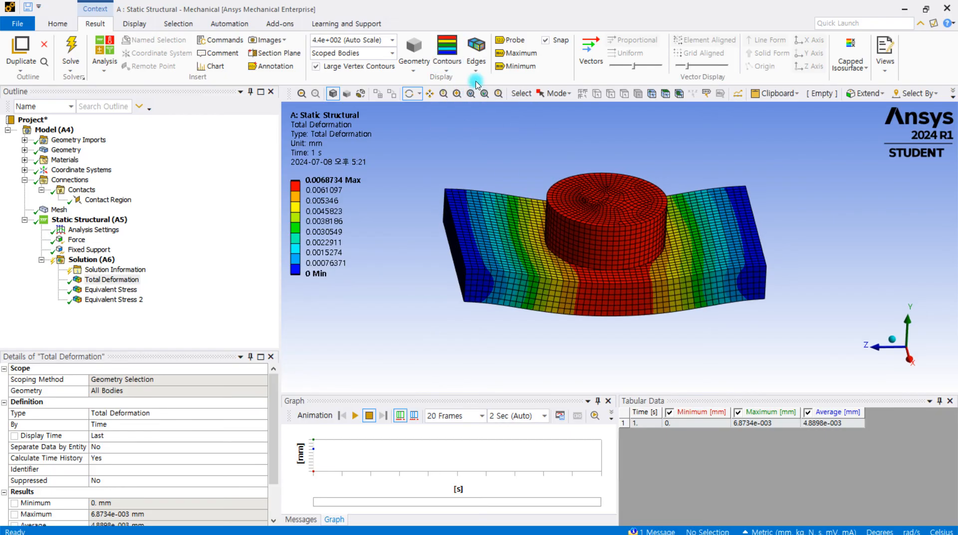
Display the total deformation as IsoSurfaces and as Capped IsoSurfaces, examining each from an oblique angle
left_click(413, 68)
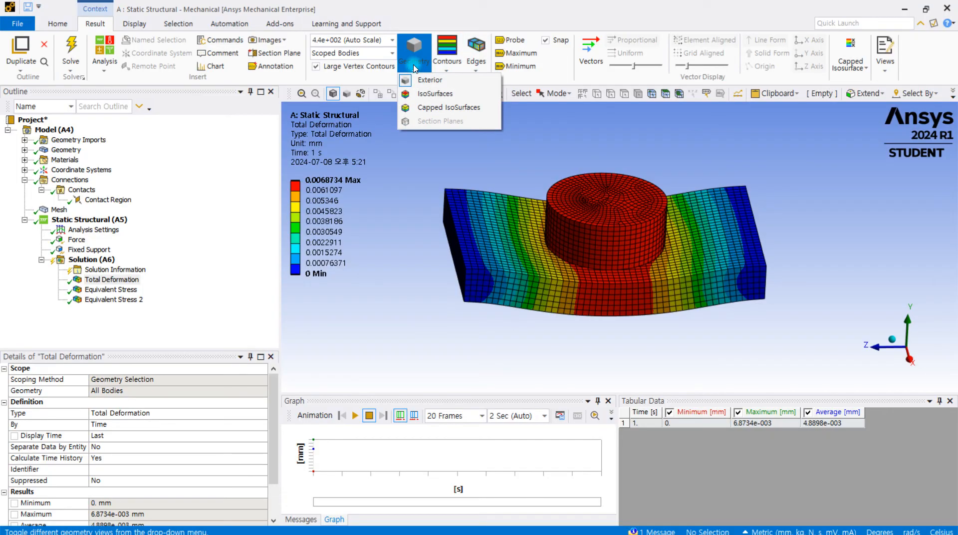
left_click(442, 94)
middle_click_drag(529, 202, 612, 219)
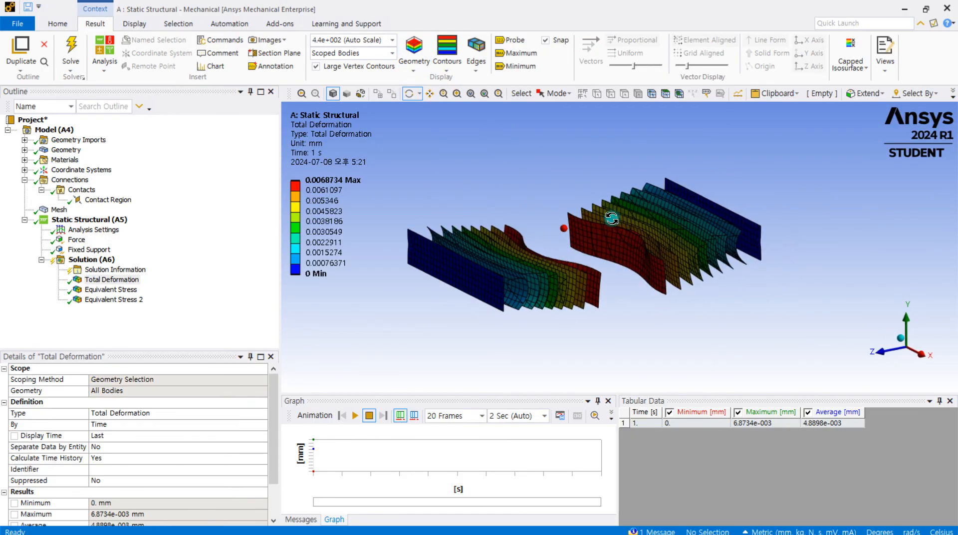
left_click(414, 52)
left_click(435, 107)
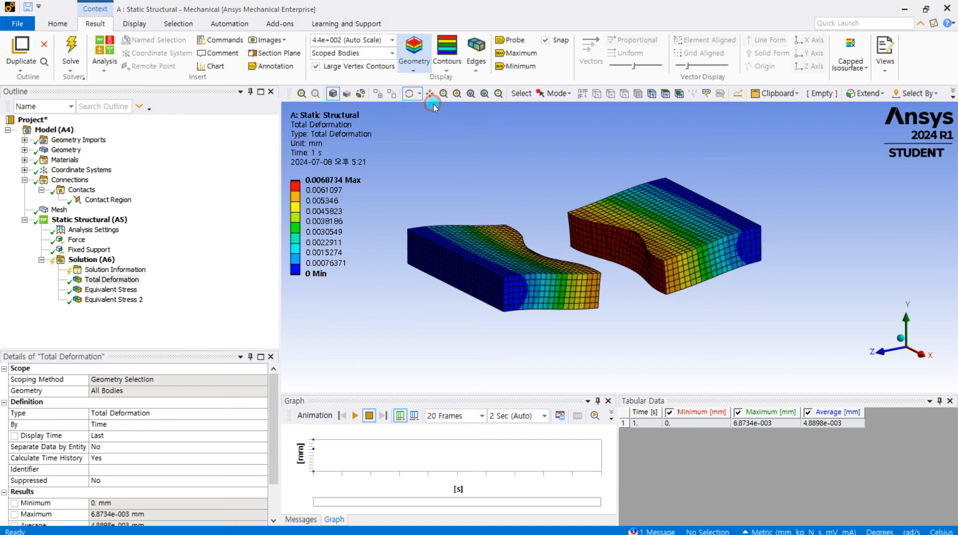
middle_click_drag(551, 209, 494, 270)
Return the total deformation's geometry display to Exterior and view the whole deformed model obliquely
left_click(412, 64)
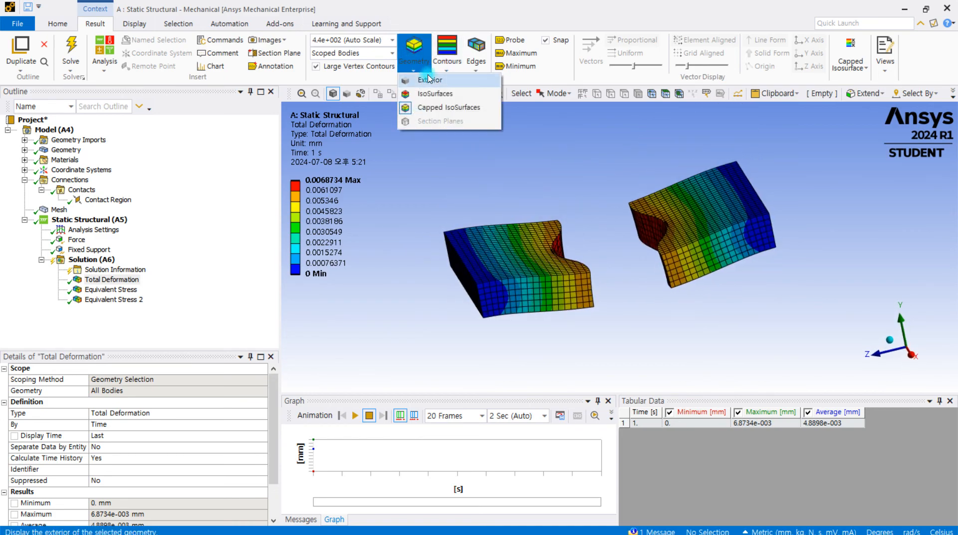
left_click(431, 81)
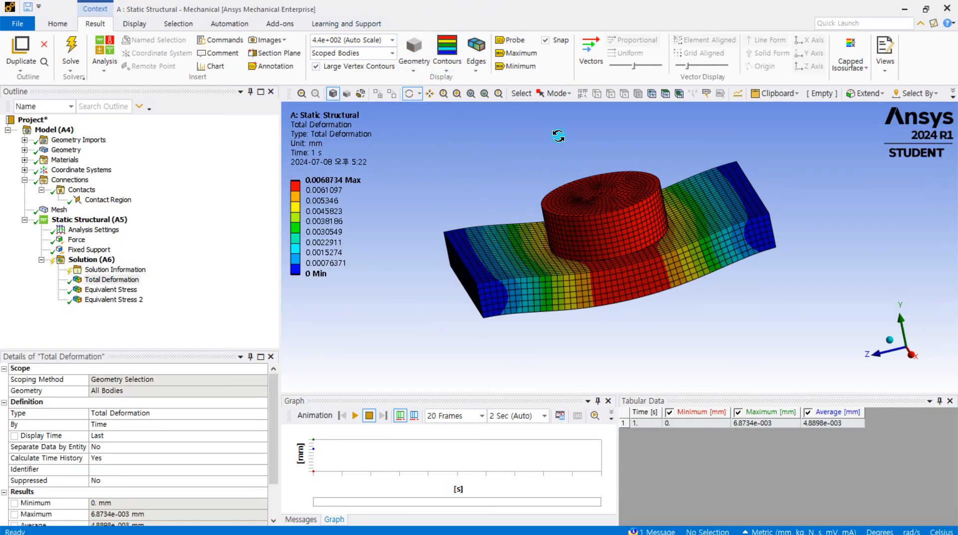
left_click_drag(536, 147, 540, 168)
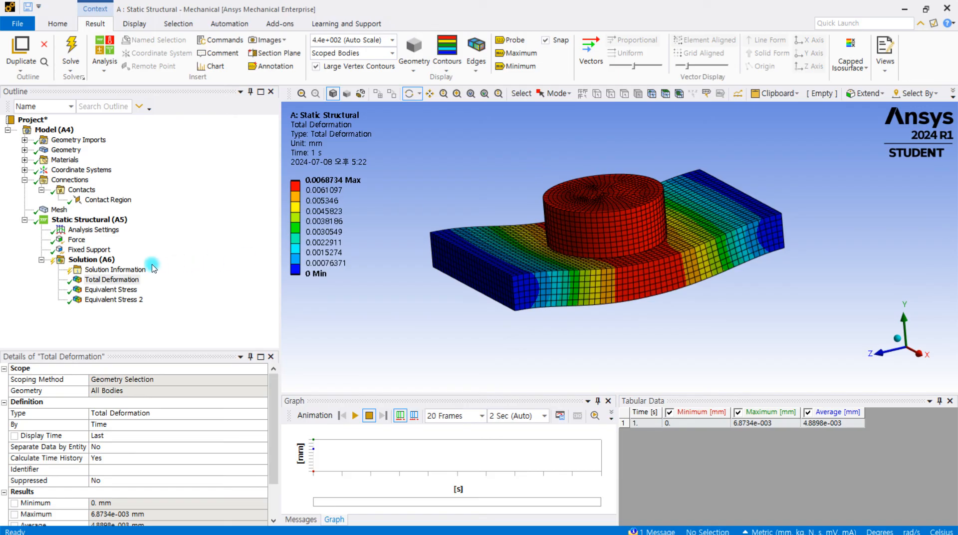
Set the Solution Output of the Solution Information to Solver Output
left_click(115, 270)
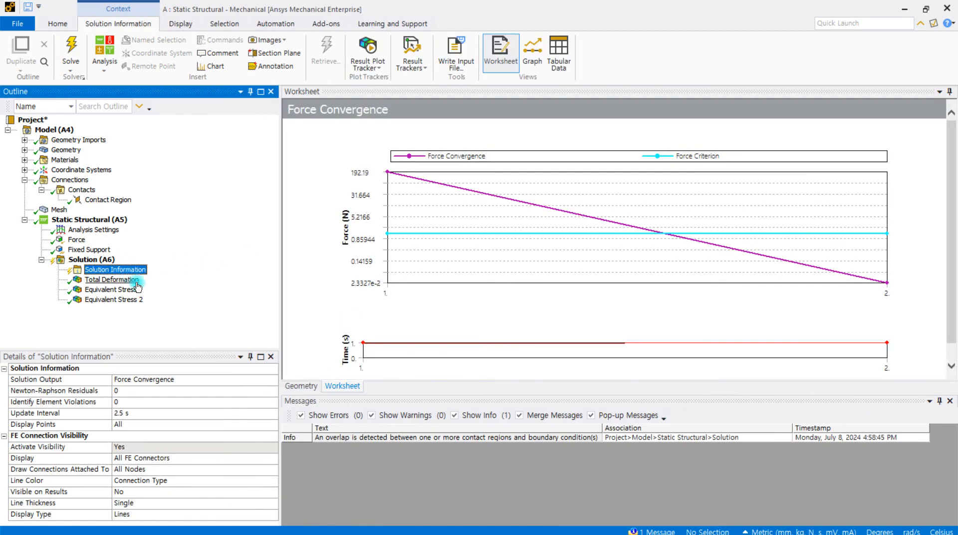
left_click(192, 380)
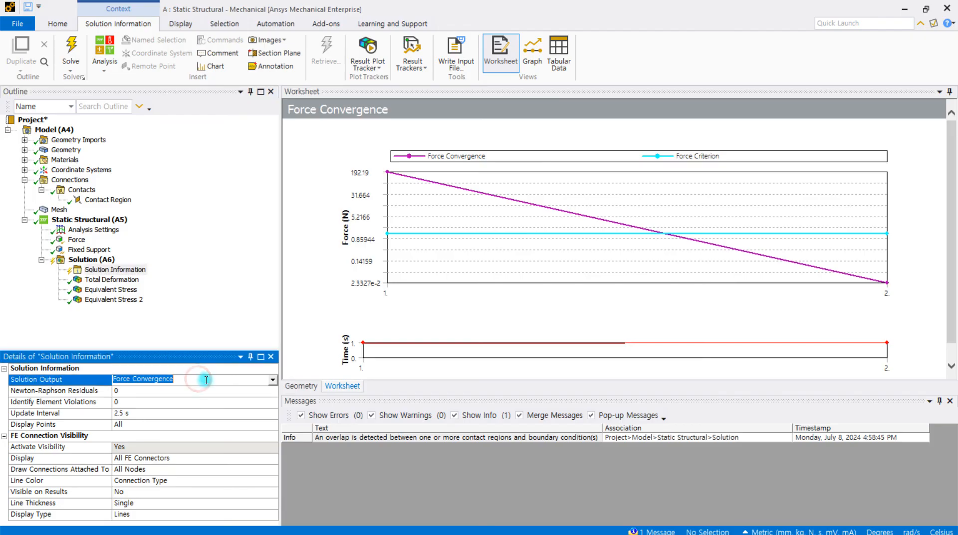
left_click(272, 380)
left_click(252, 389)
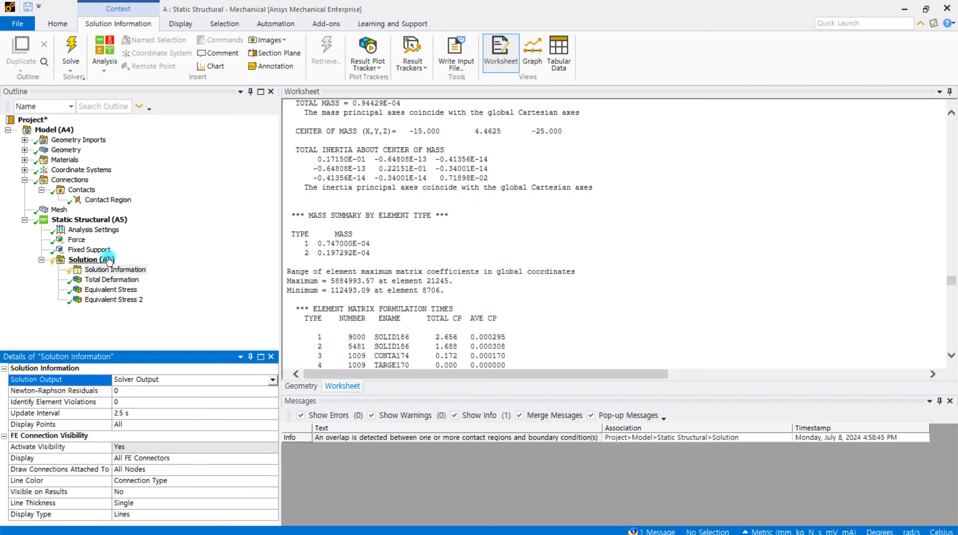
Open the worksheet of the Solution and look through the table of Available Solution Quantities
left_click(97, 261)
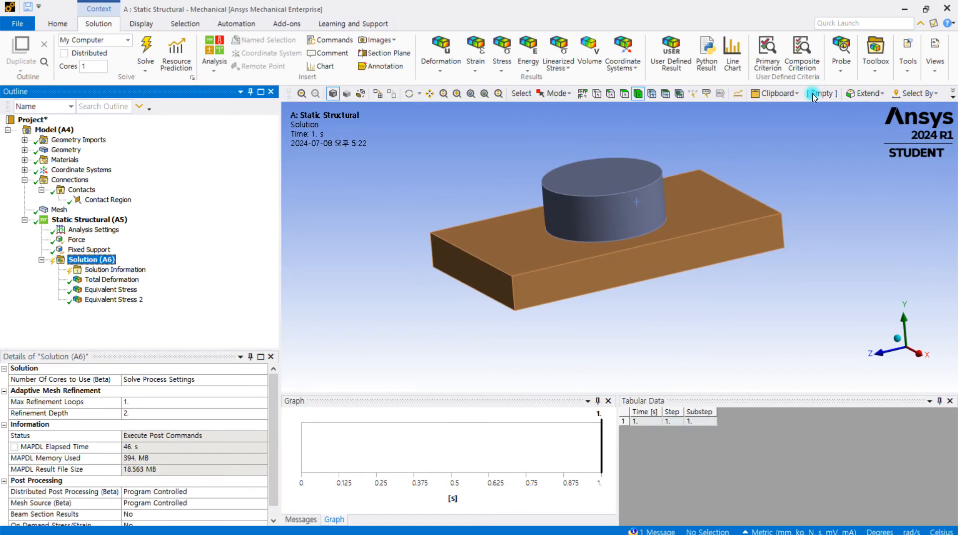
left_click(935, 65)
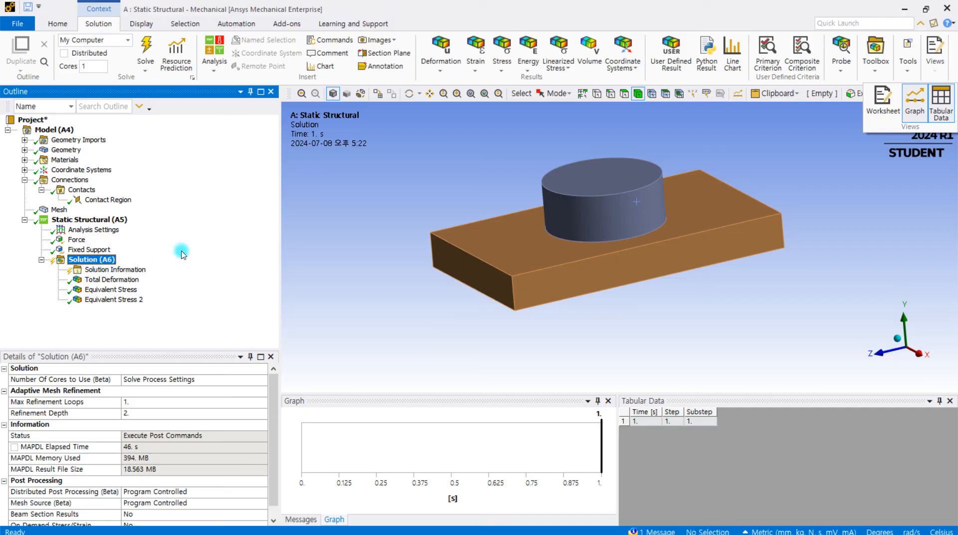
left_click(887, 110)
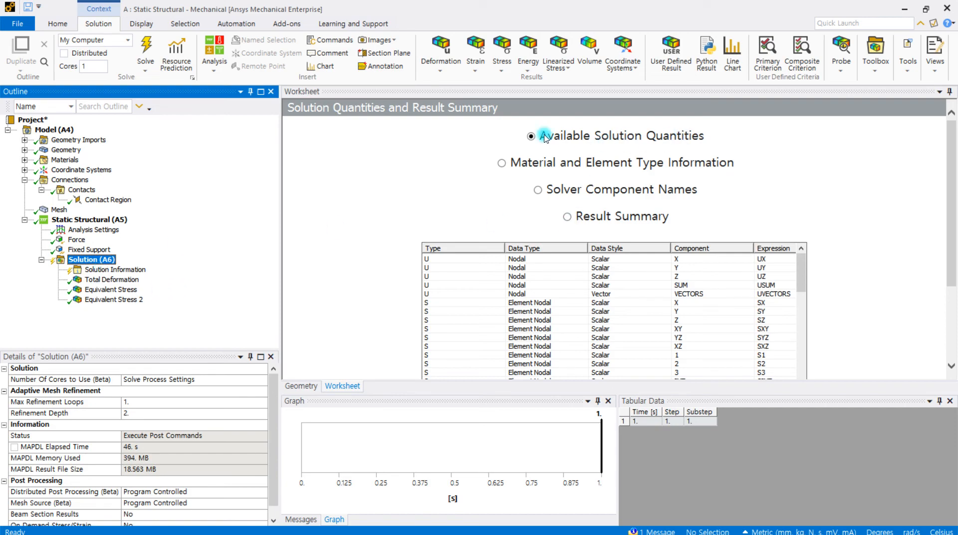
left_click(506, 305)
scroll(505, 305, "down", 3)
scroll(831, 280, "down", 2)
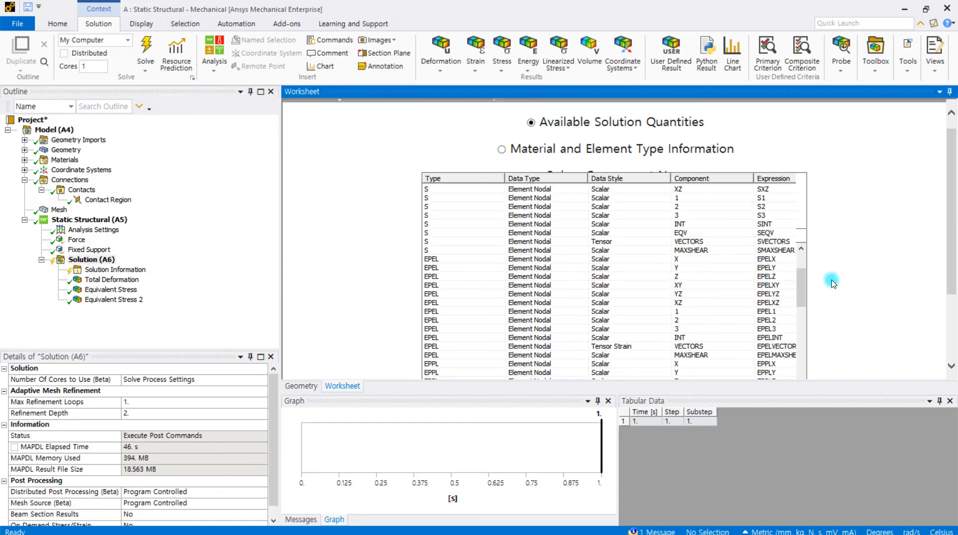
scroll(536, 255, "down", 5)
scroll(576, 297, "down", 5)
scroll(576, 298, "up", 5)
scroll(780, 145, "up", 2)
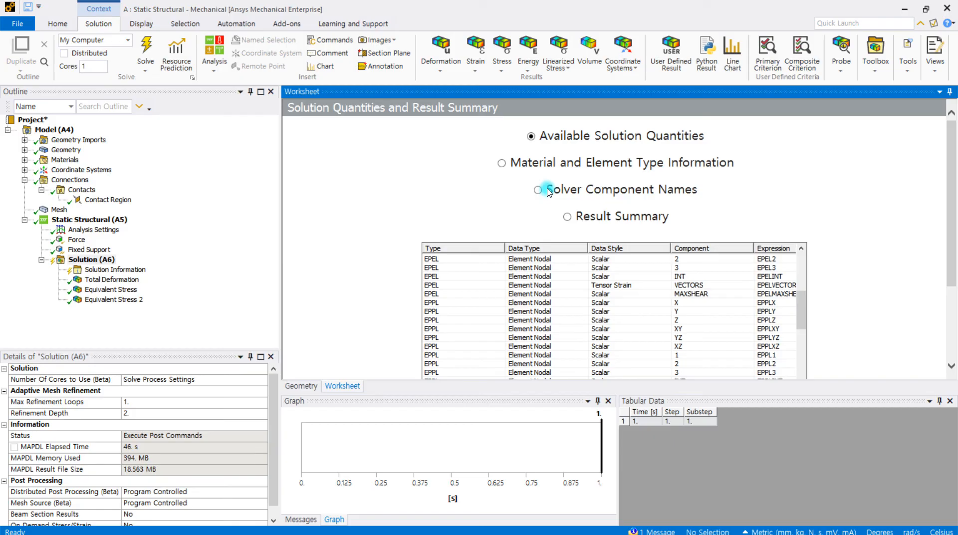
Show the Material and Element Type Information in the Solution worksheet and review its material and element ID tables
left_click(502, 164)
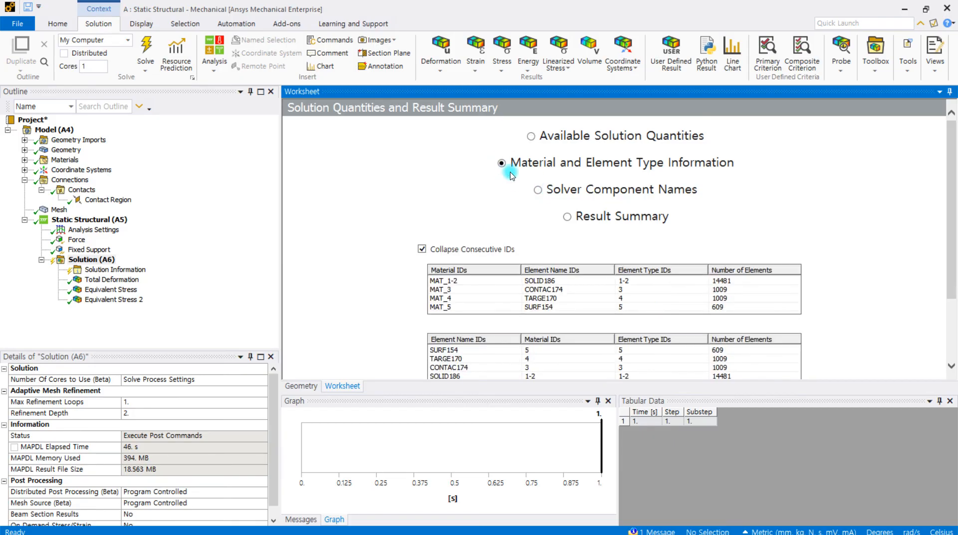
scroll(518, 199, "down", 1)
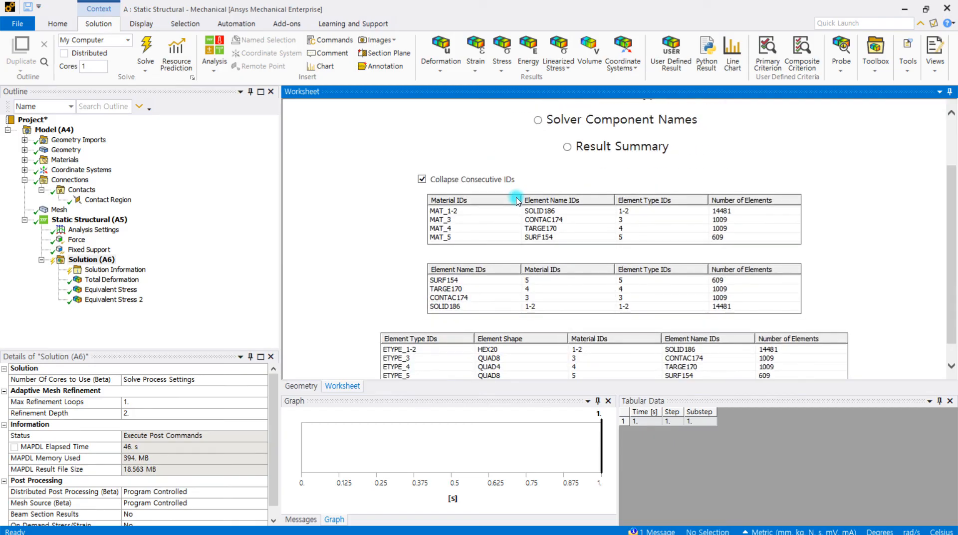
scroll(524, 165, "up", 1)
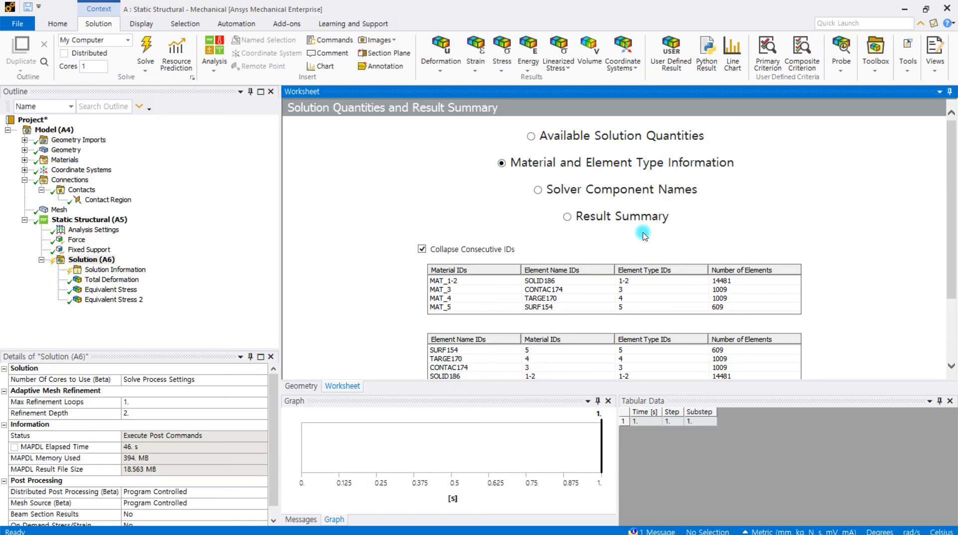
scroll(644, 234, "down", 1)
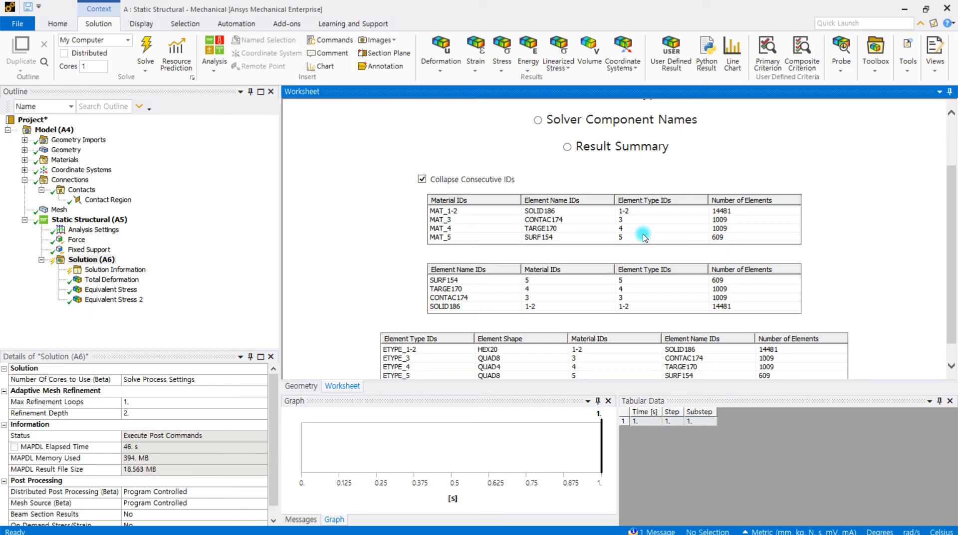
Show the Solver Component Names and the Result Summary in the Solution worksheet
left_click(543, 121)
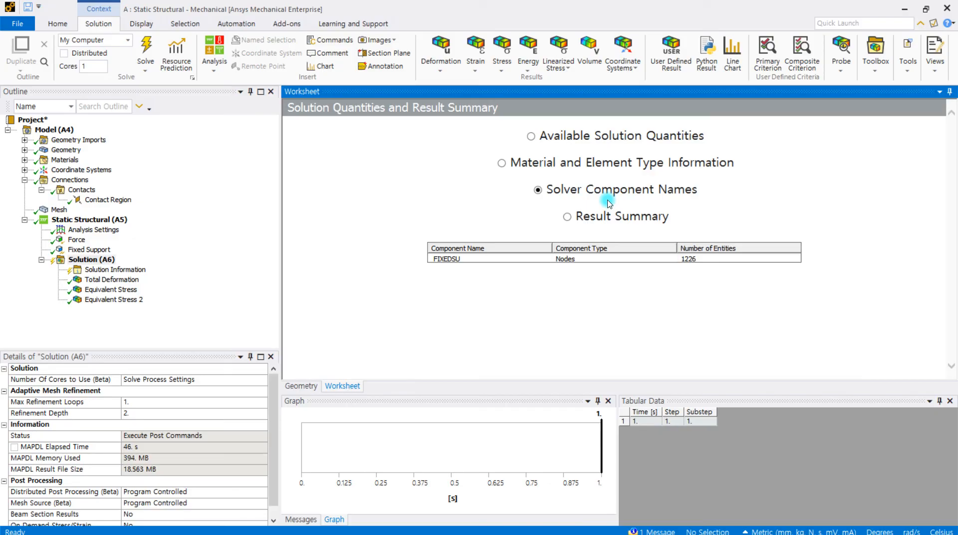
left_click(568, 218)
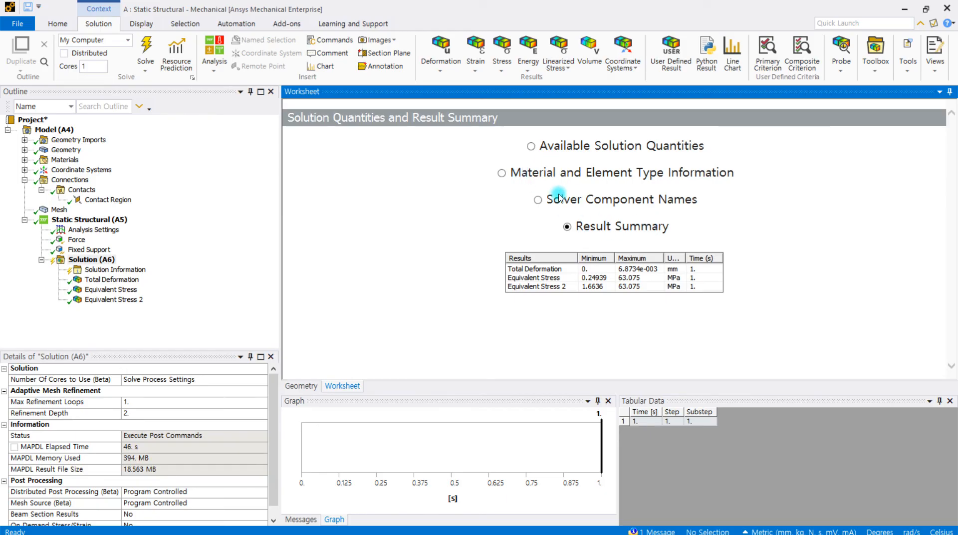
Return the worksheet to Available Solution Quantities and look through the table's types, components and expressions from end to start
left_click(532, 146)
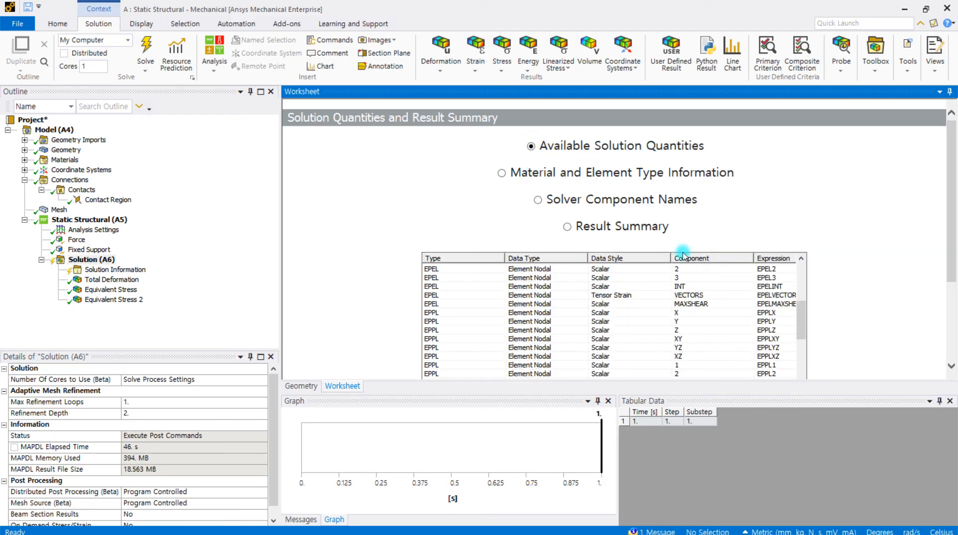
scroll(796, 256, "down", 3)
scroll(585, 254, "down", 10)
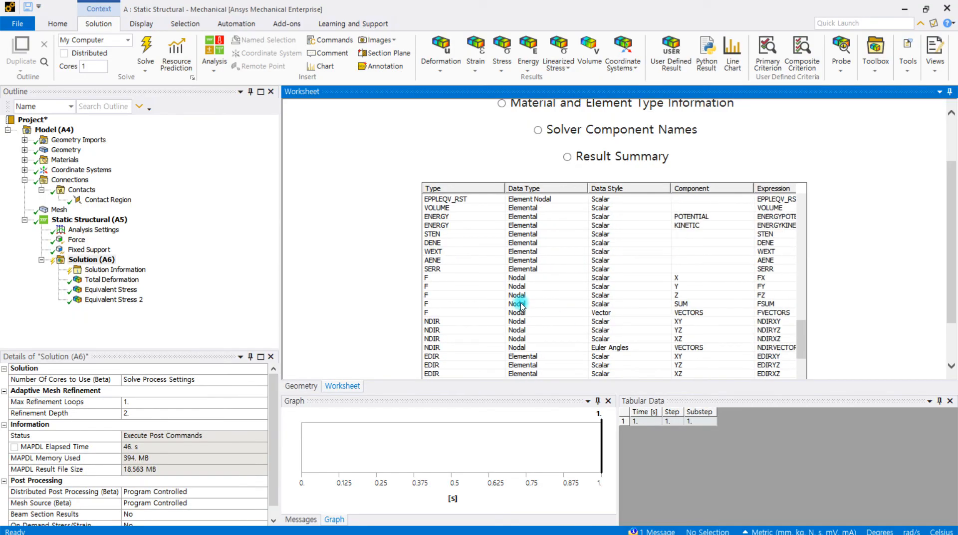
scroll(553, 269, "up", 3)
scroll(552, 270, "up", 3)
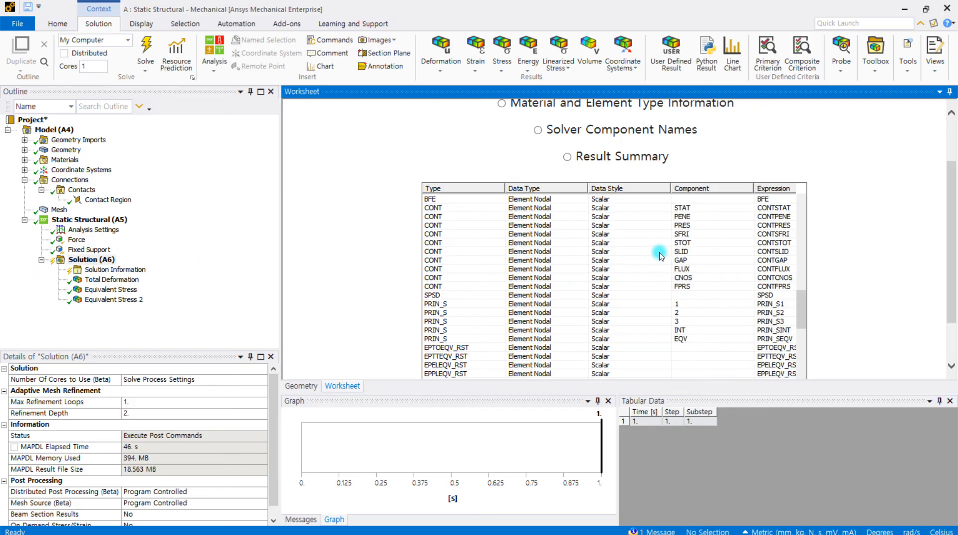
scroll(666, 299, "up", 5)
scroll(577, 292, "up", 15)
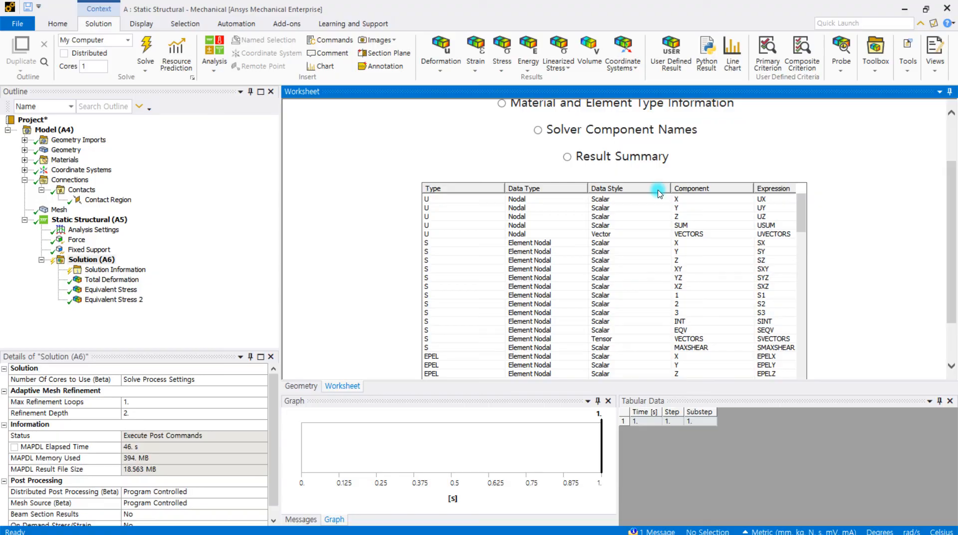
scroll(657, 188, "up", 2)
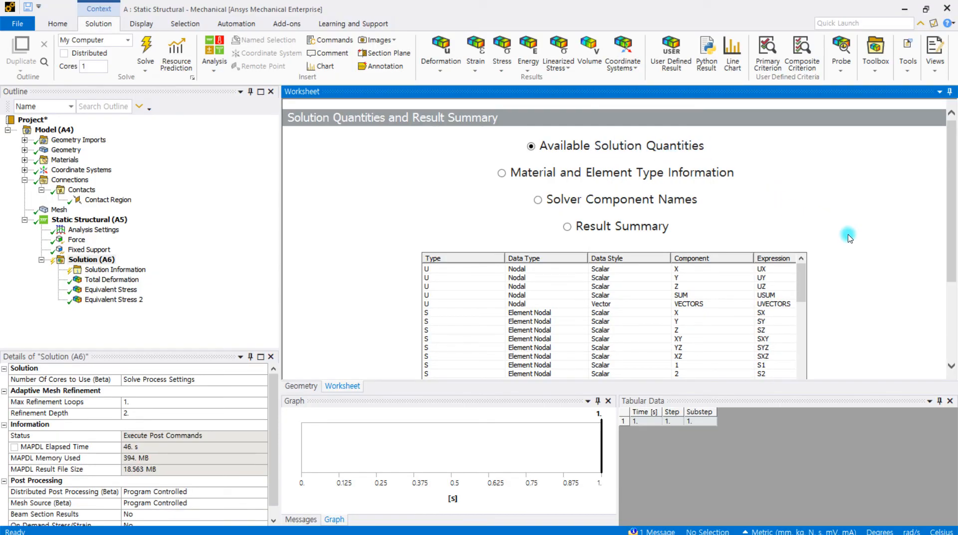
Create a user defined result from the nodal U quantity with component X in the Available Solution Quantities table
left_click(517, 269)
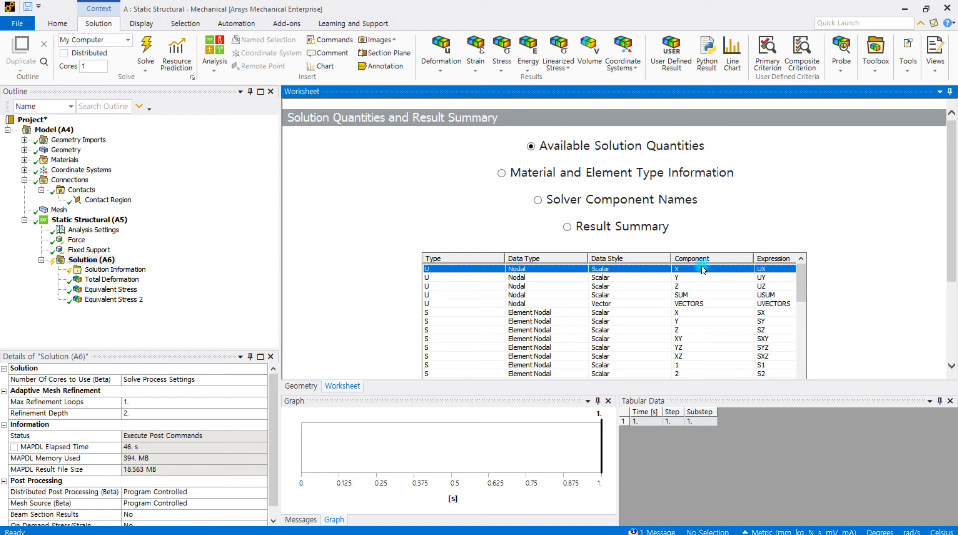
right_click(552, 272)
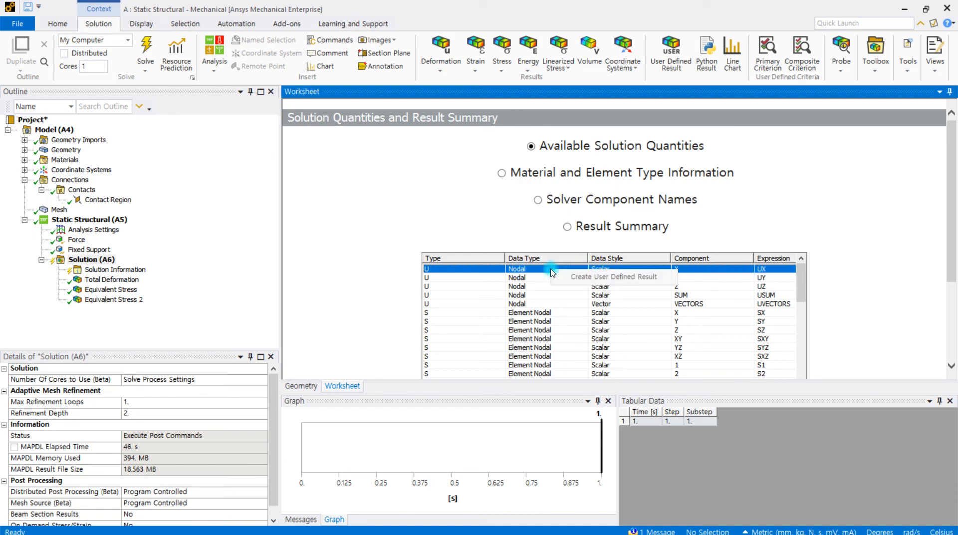
left_click(622, 278)
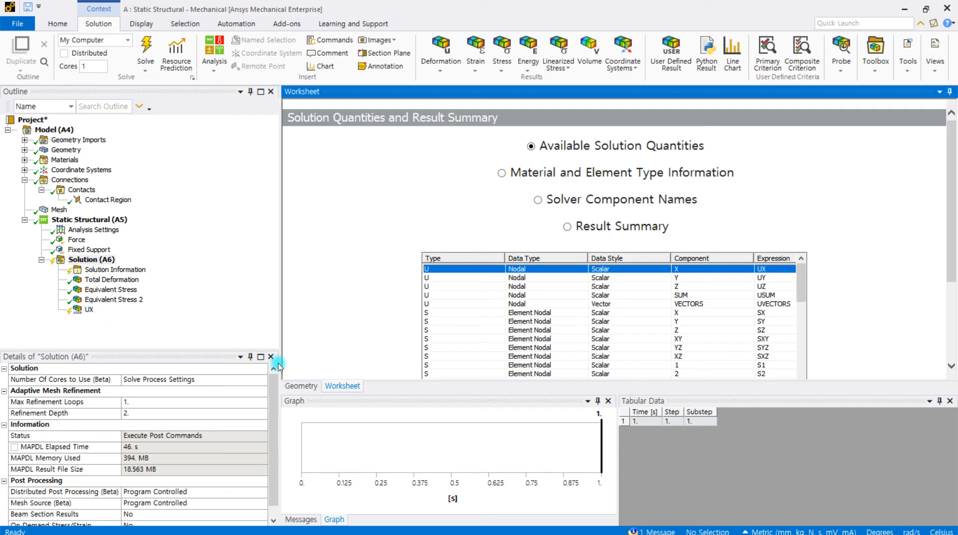
Display the UX result on the model geometry and evaluate all results
left_click(299, 386)
left_click(90, 310)
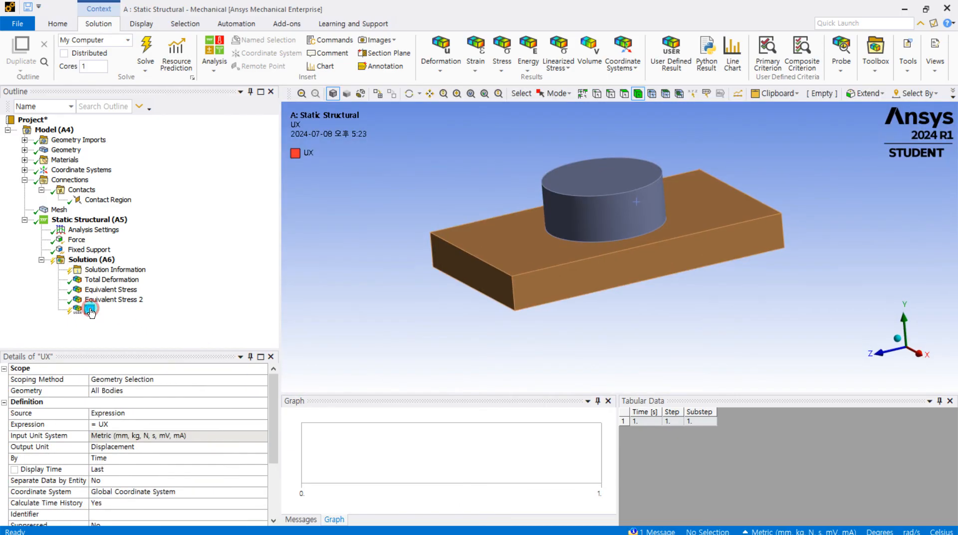
right_click(90, 310)
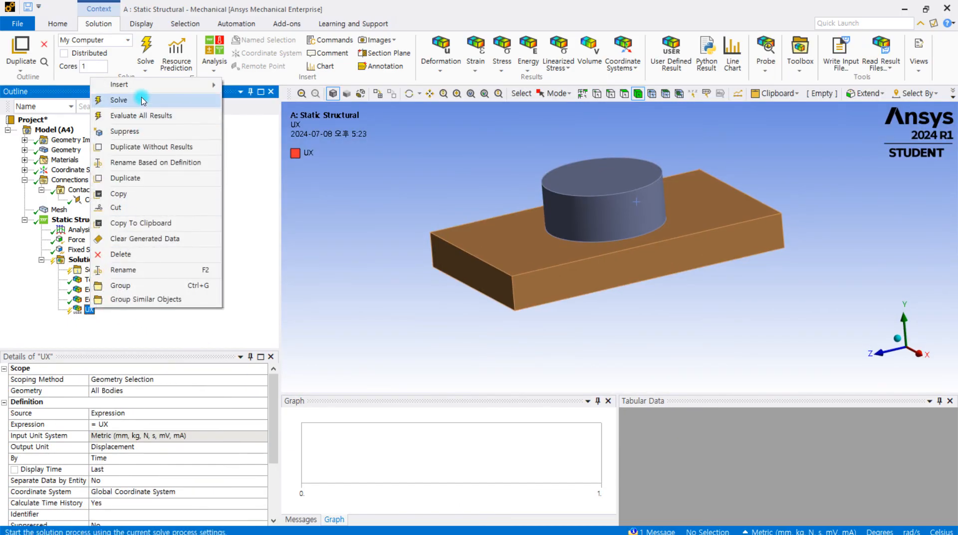
left_click(145, 115)
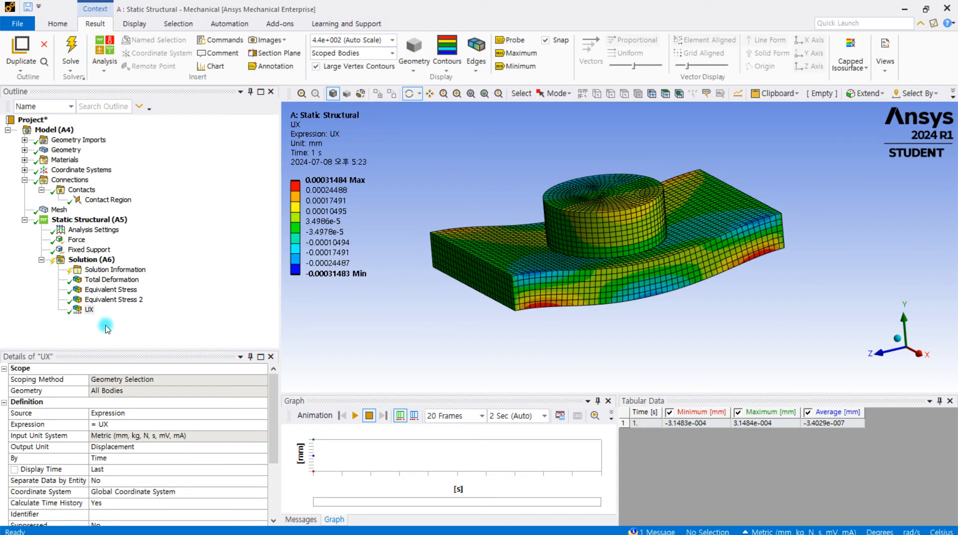
Examine the UX displacement contours from several oblique angles and review the result's definition and minimum, maximum and average details
left_click(89, 312)
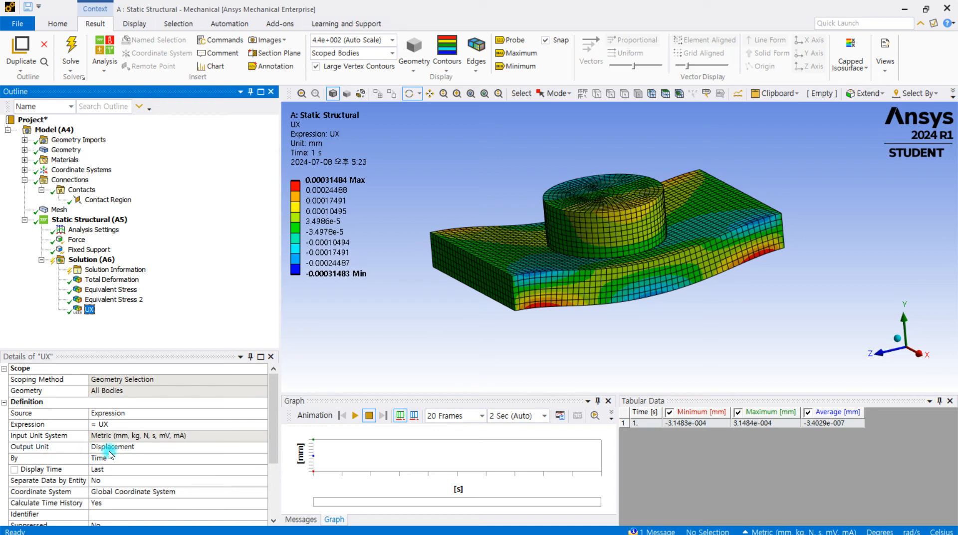
left_click_drag(481, 327, 585, 352)
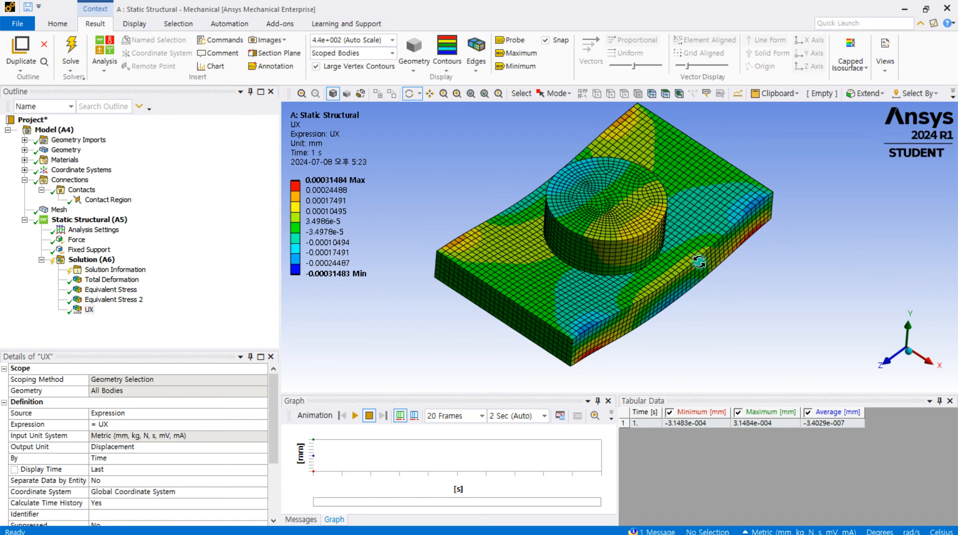
left_click_drag(622, 258, 597, 249)
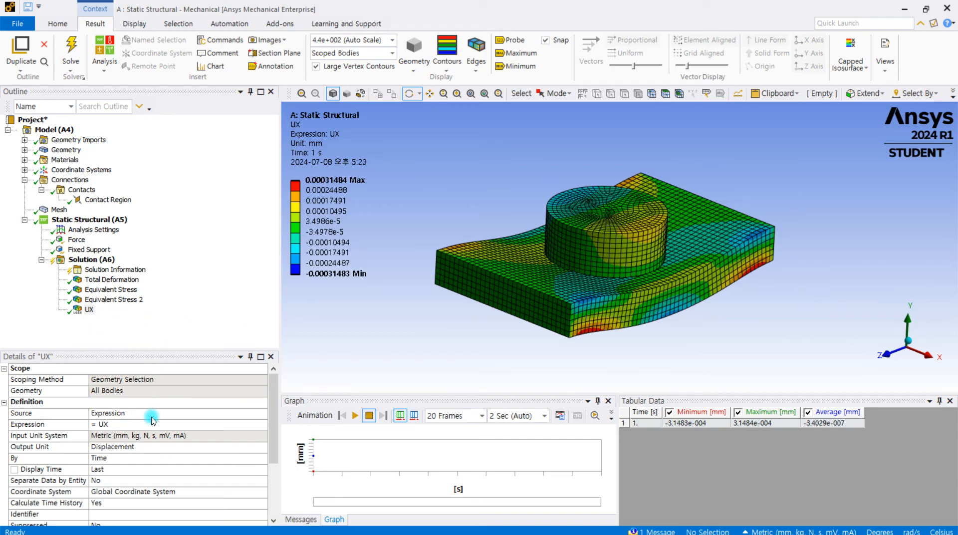
scroll(152, 419, "down", 2)
scroll(152, 419, "down", 1)
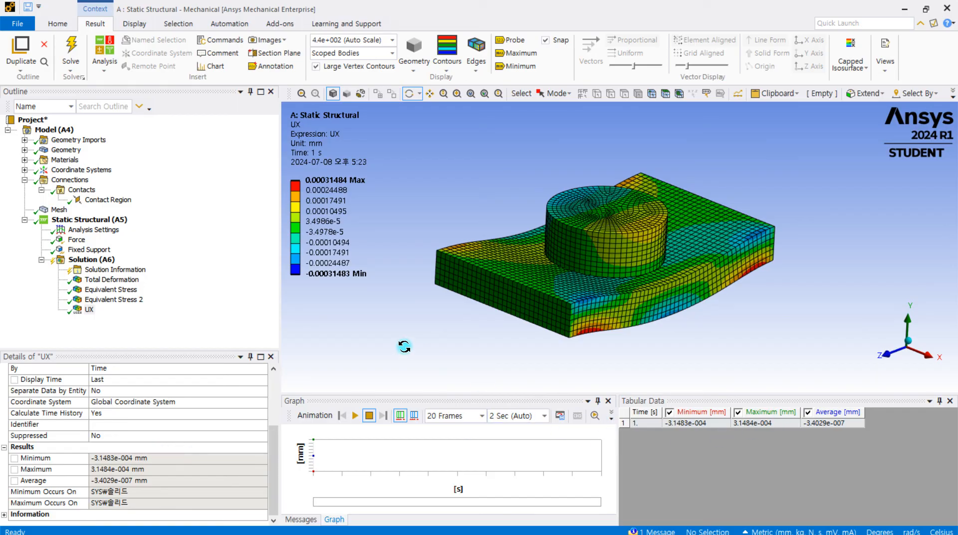
left_click_drag(491, 317, 489, 340)
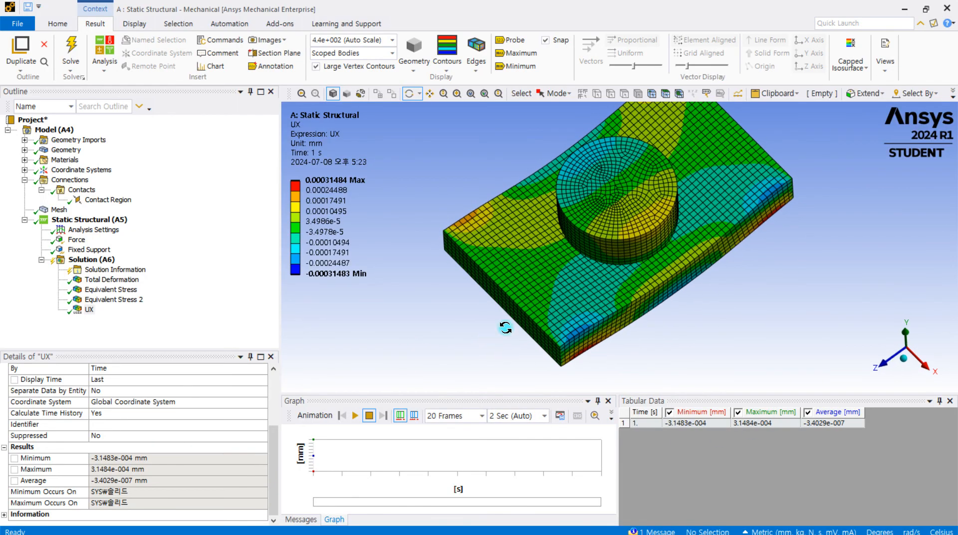
left_click_drag(584, 291, 623, 177)
mouse_move(603, 285)
left_mouse_down()
mouse_move(636, 293)
mouse_move(619, 285)
left_mouse_up()
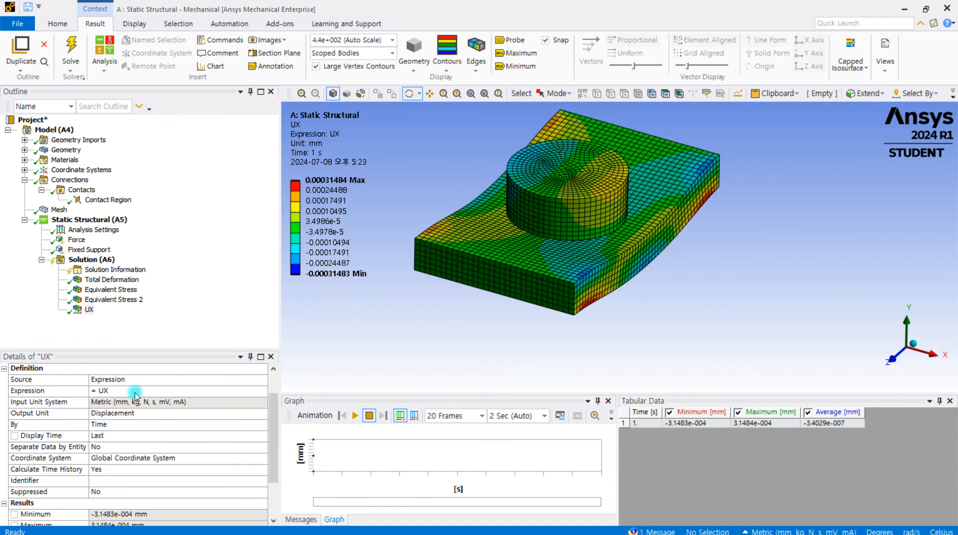
left_click(314, 221)
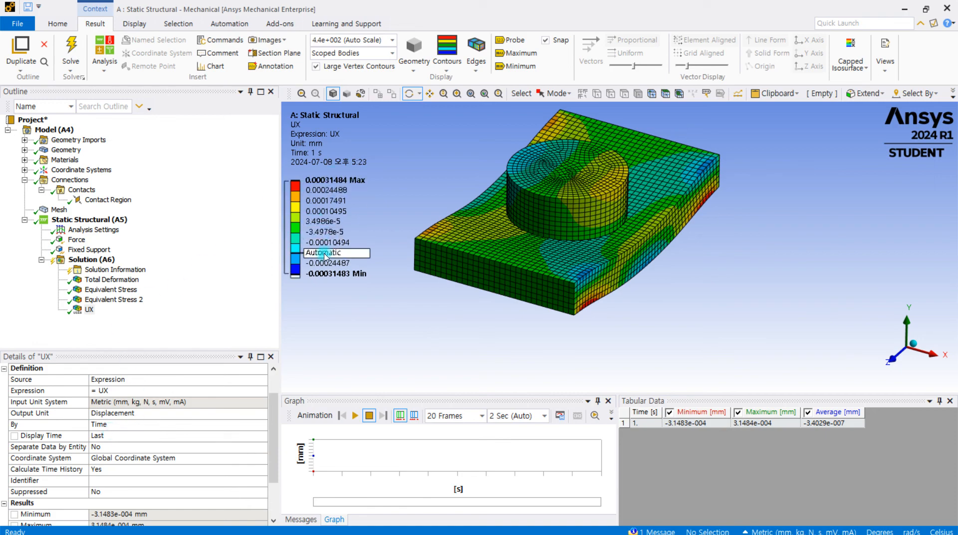
left_click(368, 194)
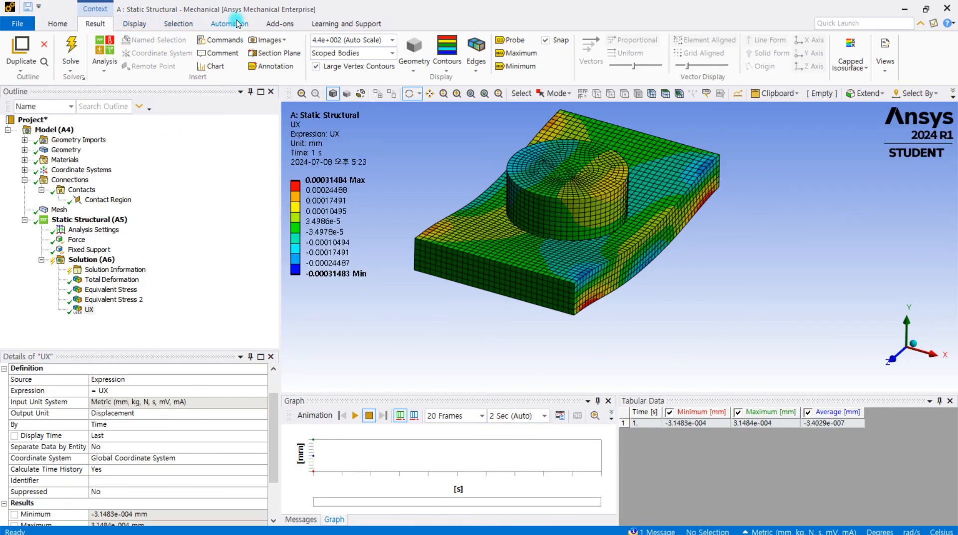
Generate the Report Preview of the project and skim its title page, model image, units and geometry tables
left_click(60, 22)
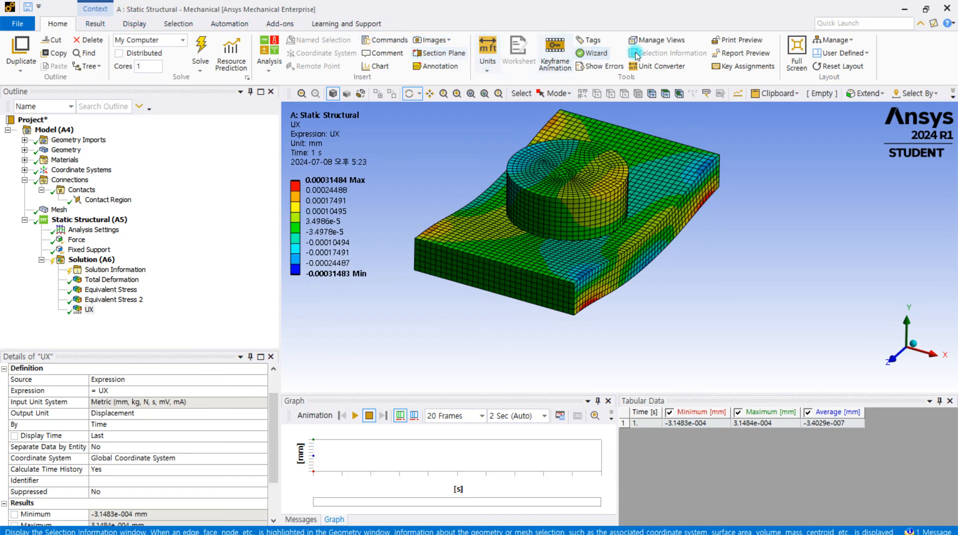
left_click(741, 53)
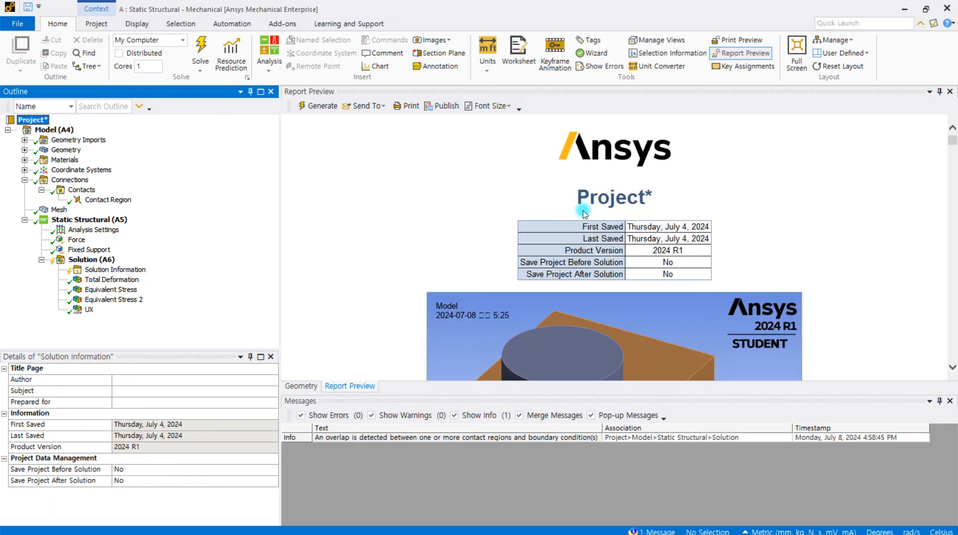
scroll(657, 275, "down", 3)
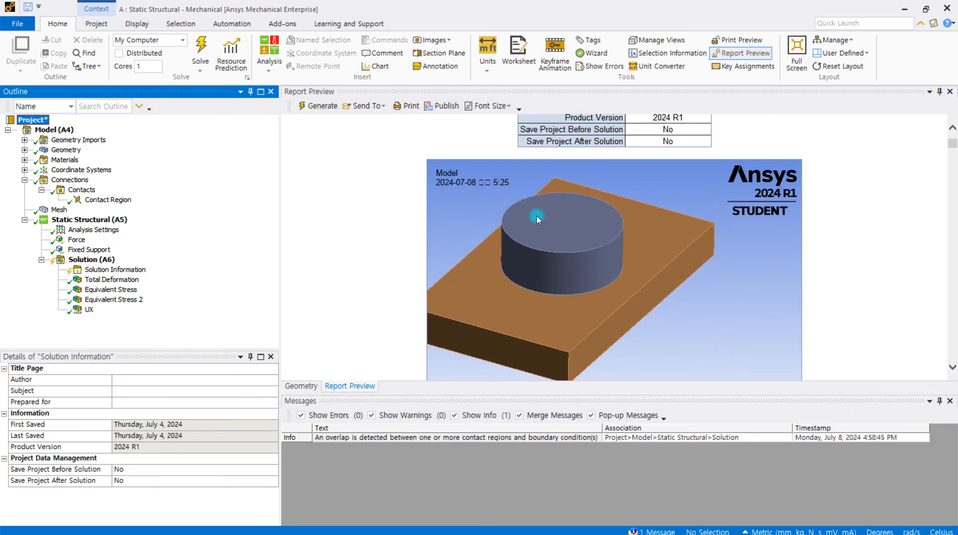
scroll(541, 207, "down", 4)
scroll(607, 241, "up", 3)
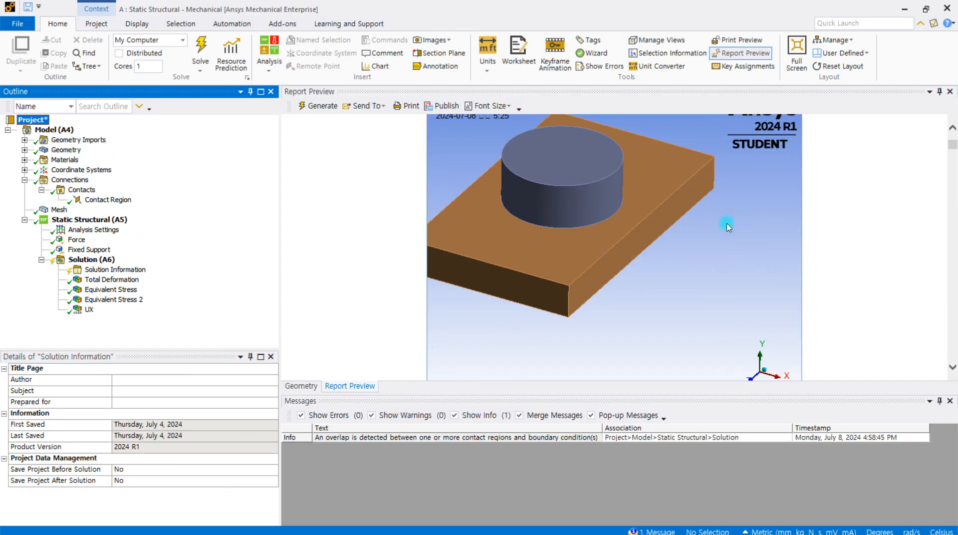
scroll(618, 251, "down", 15)
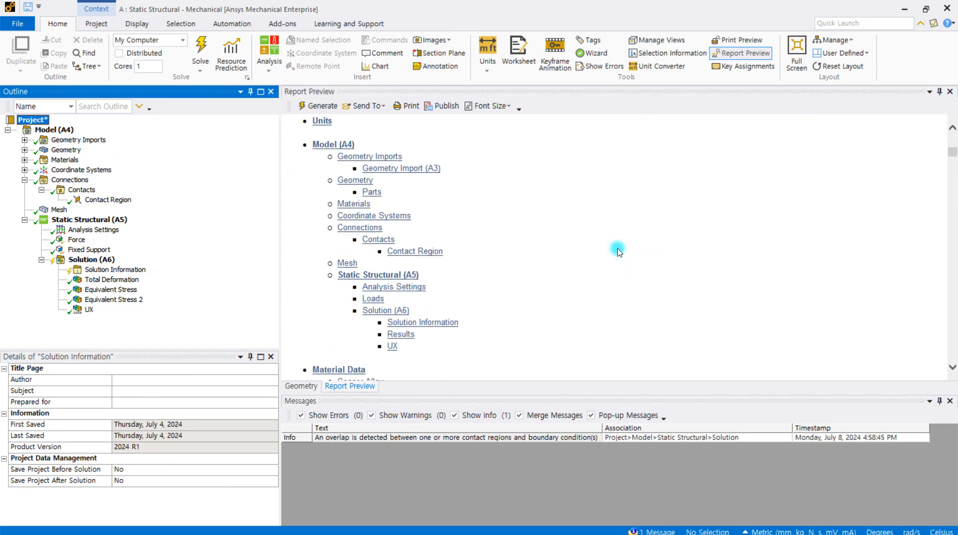
scroll(617, 251, "up", 7)
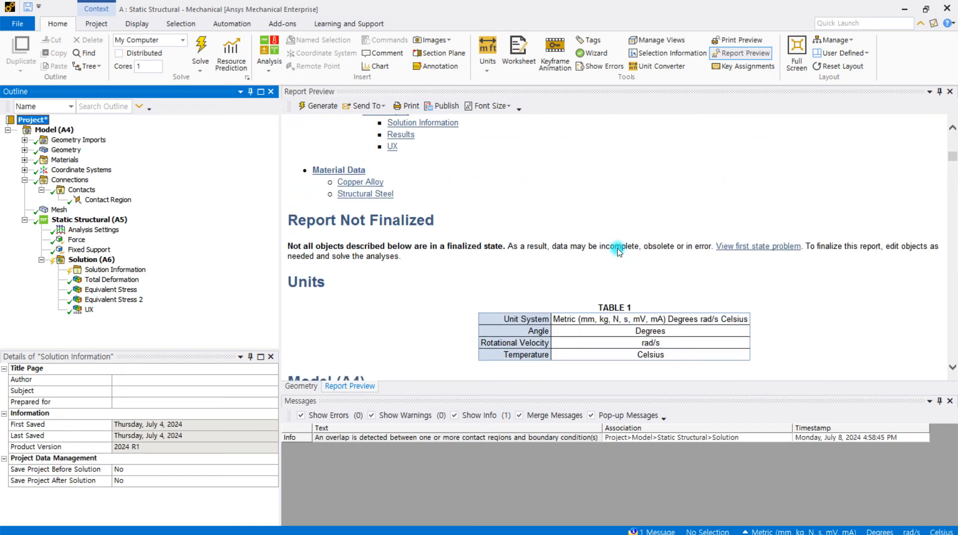
scroll(618, 251, "down", 9)
scroll(618, 251, "down", 8)
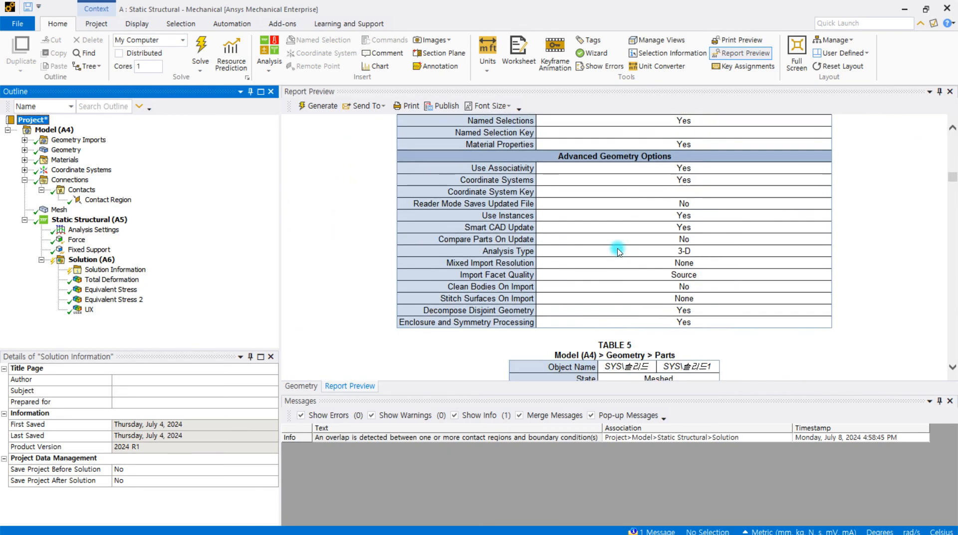
scroll(617, 251, "up", 6)
scroll(617, 251, "down", 8)
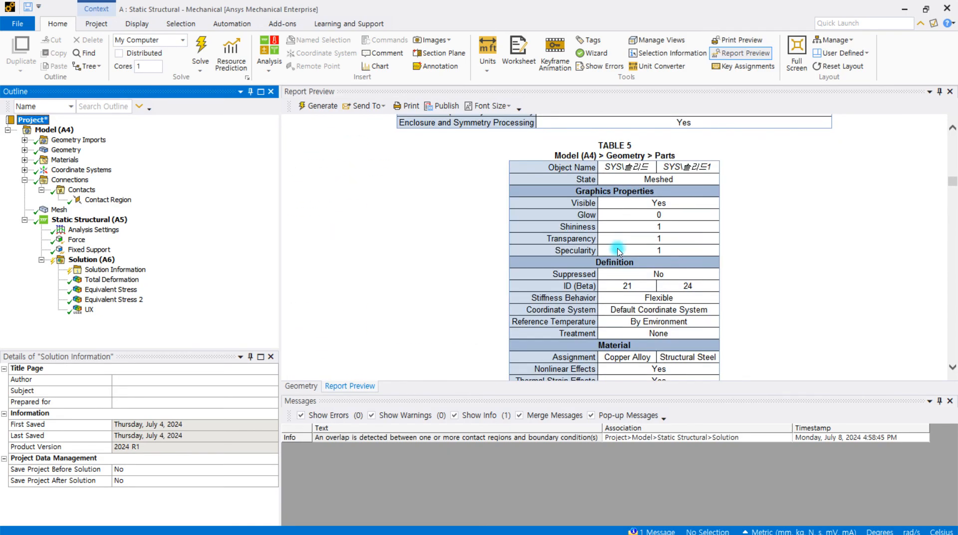
scroll(614, 250, "up", 10)
scroll(538, 235, "down", 5)
scroll(554, 242, "up", 20)
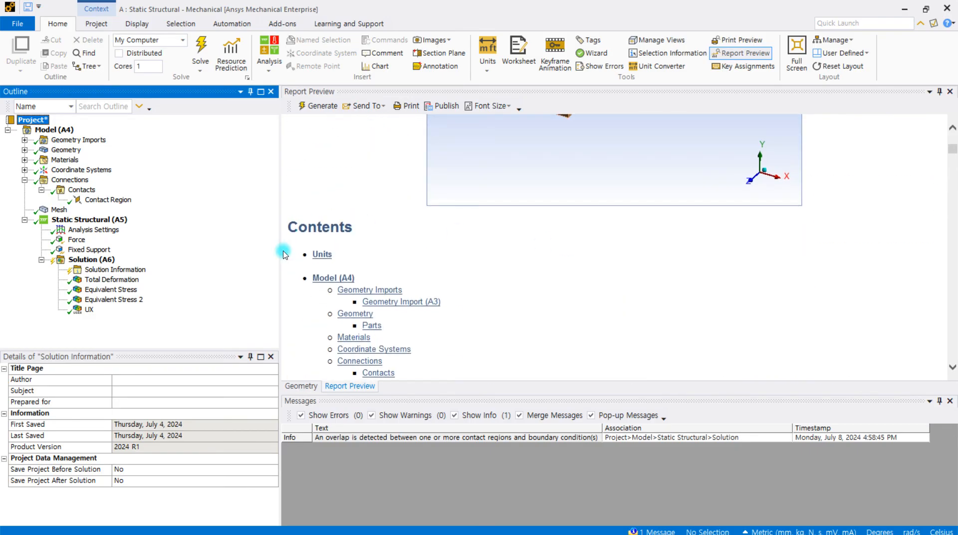
Review the report's Contents list from Units and Model through Static Structural to Material Data
scroll(325, 254, "down", 3)
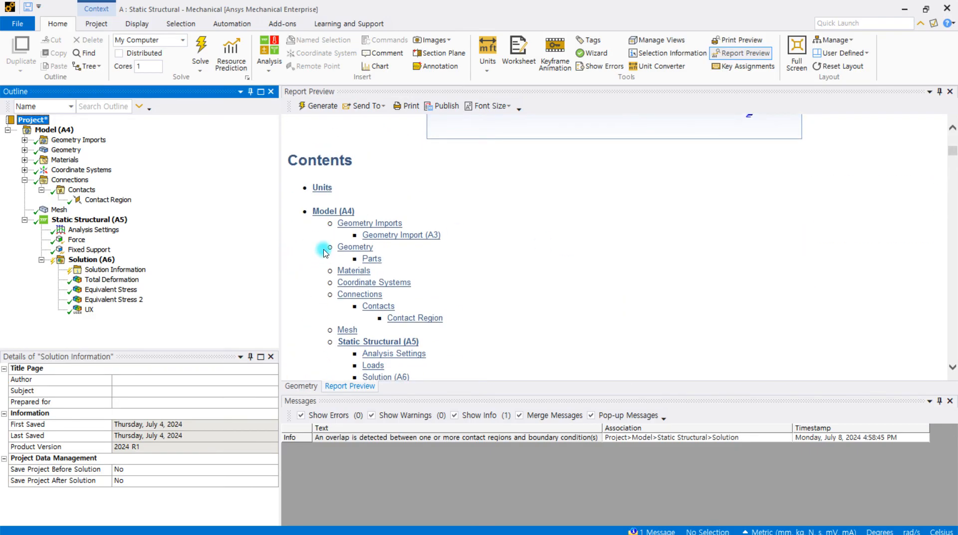
scroll(375, 232, "down", 3)
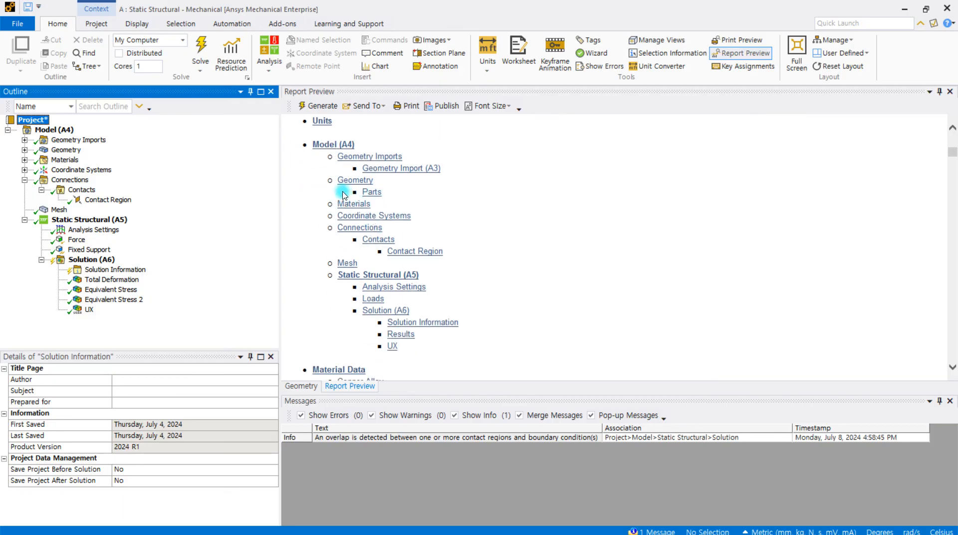
scroll(344, 195, "down", 3)
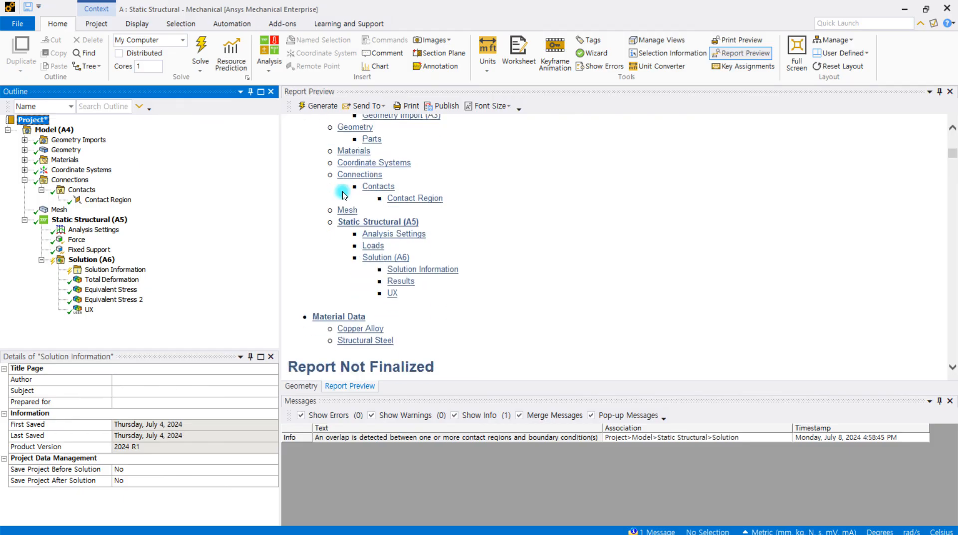
scroll(369, 219, "up", 3)
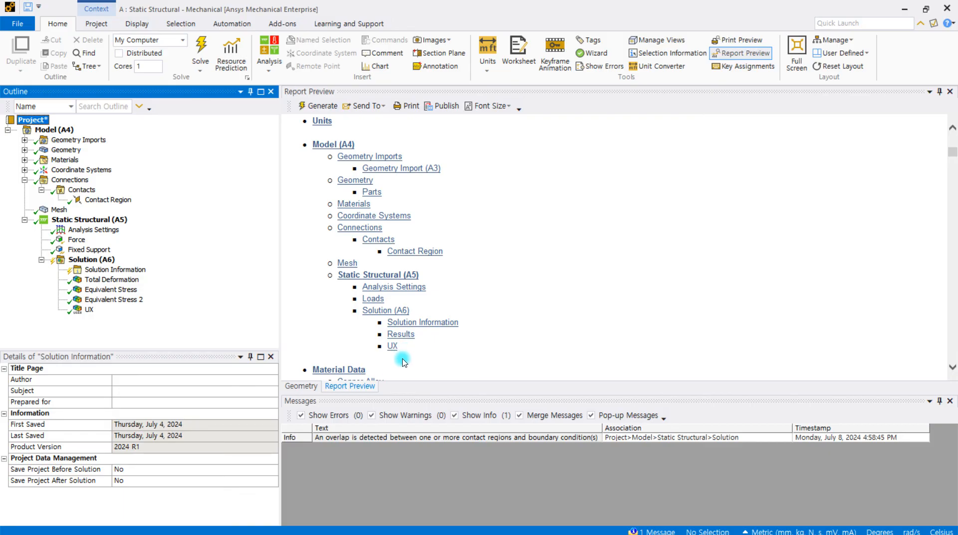
scroll(347, 301, "down", 3)
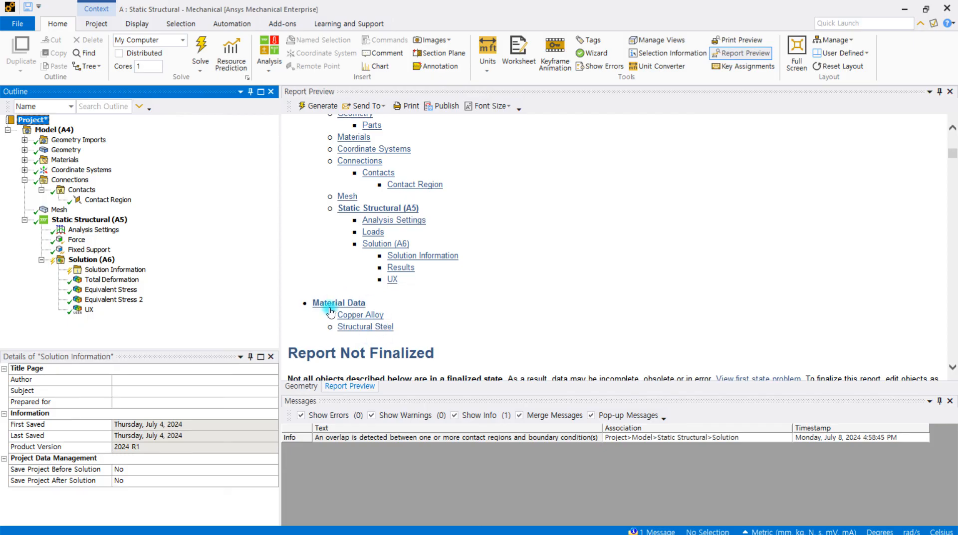
Open the report's Solution (A6) section from the Contents list and skim its tables and figures through to Material Data
scroll(399, 300, "up", 3)
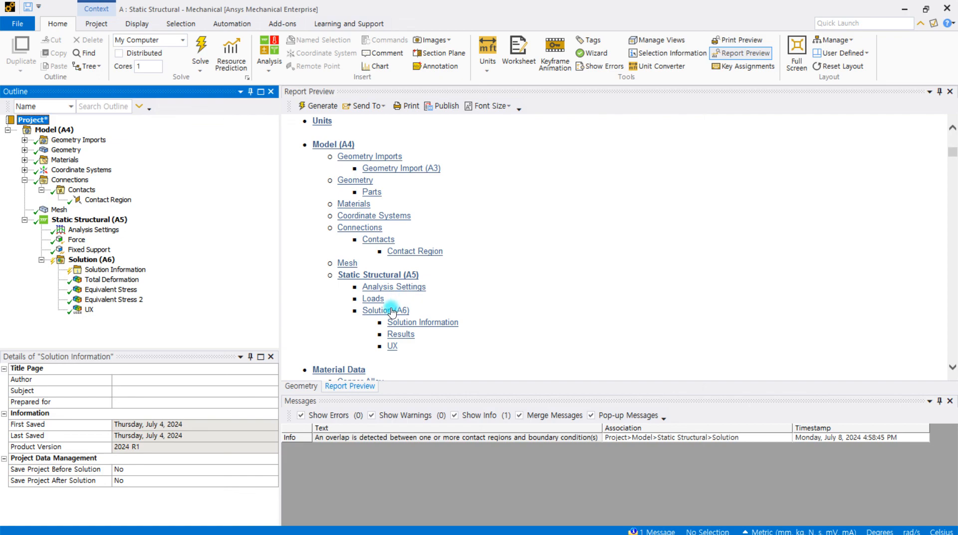
left_click(391, 311)
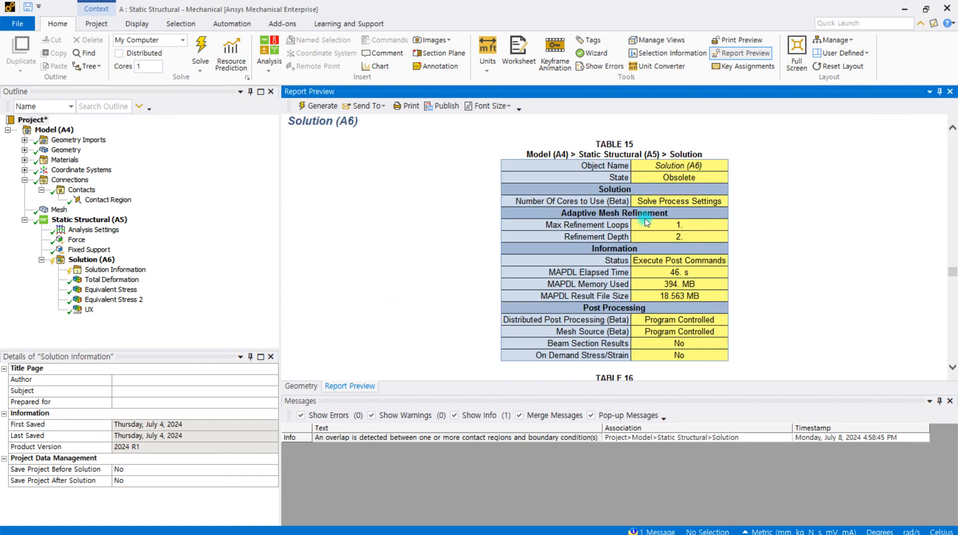
scroll(646, 223, "down", 6)
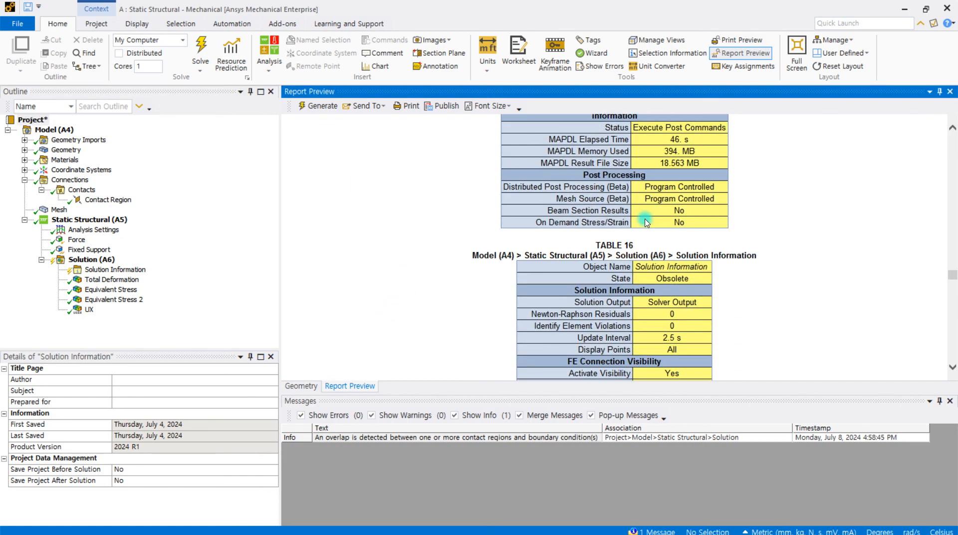
scroll(647, 222, "down", 6)
scroll(647, 222, "down", 14)
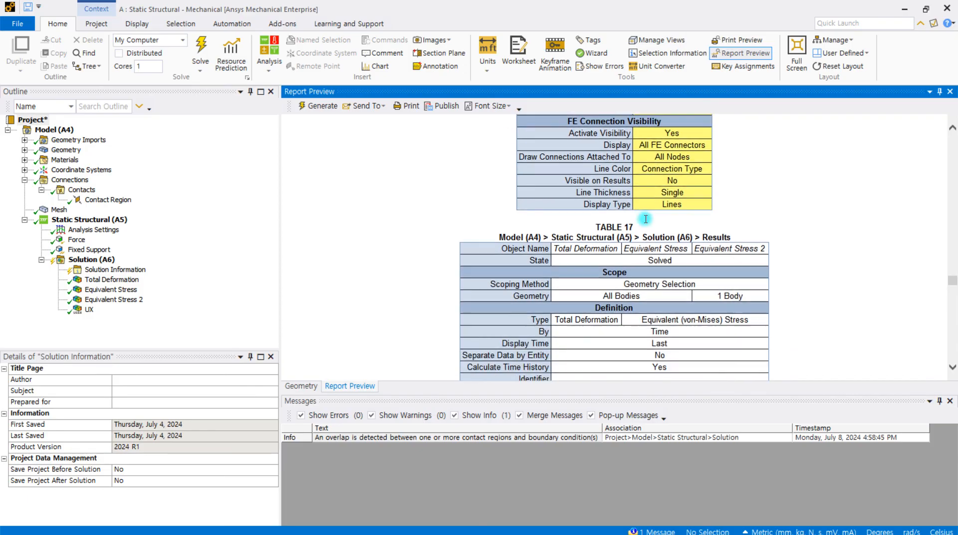
scroll(646, 222, "down", 20)
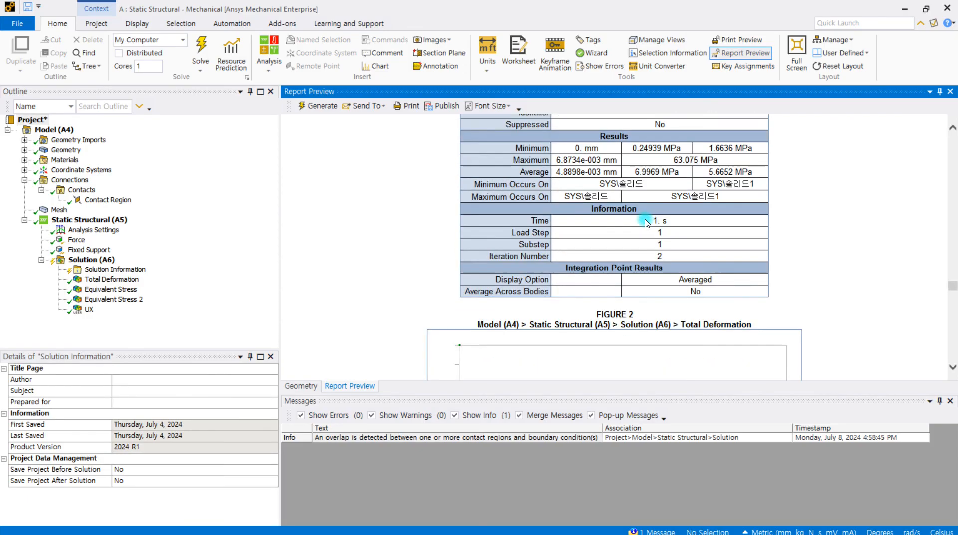
scroll(647, 223, "down", 20)
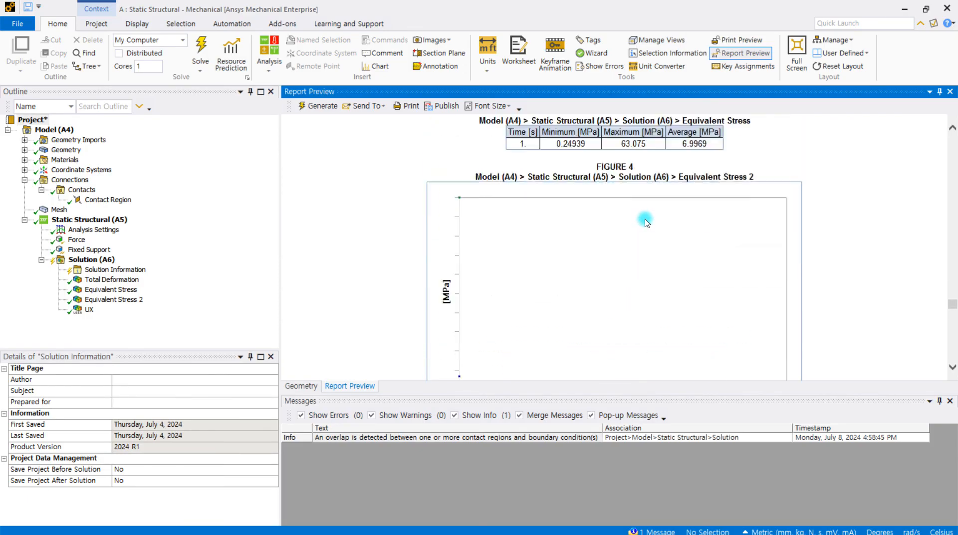
scroll(647, 220, "down", 20)
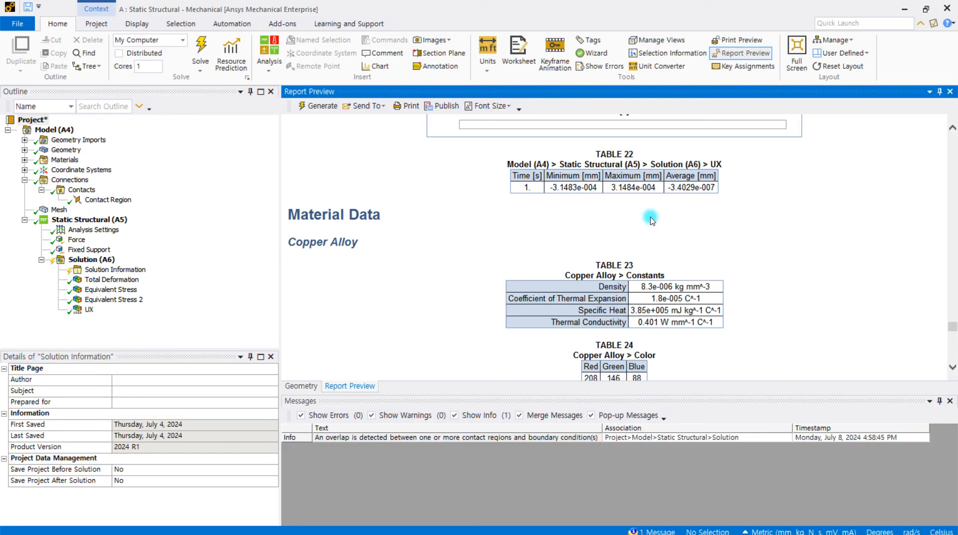
Recheck the report's UX and Total Deformation figures together with the Solution Information and Results tables
scroll(650, 220, "up", 20)
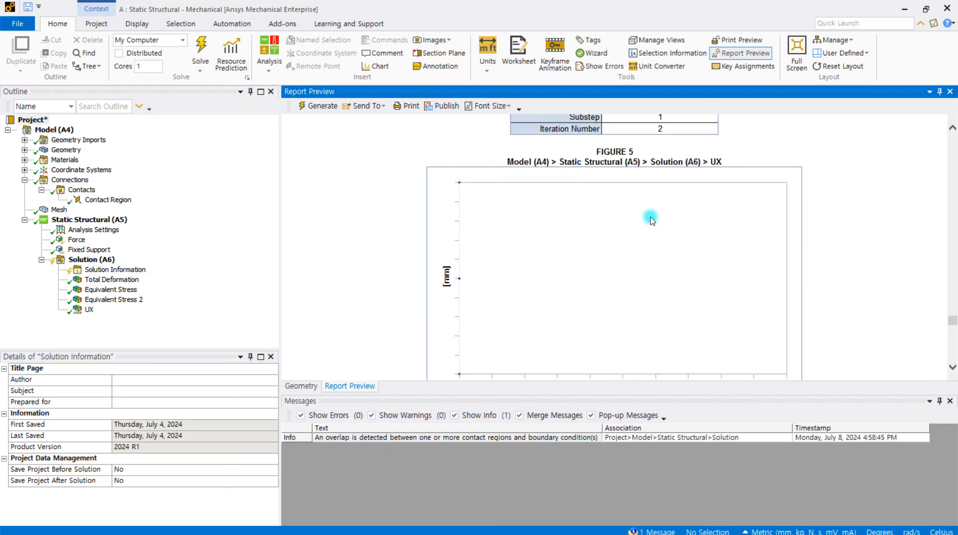
scroll(650, 220, "up", 20)
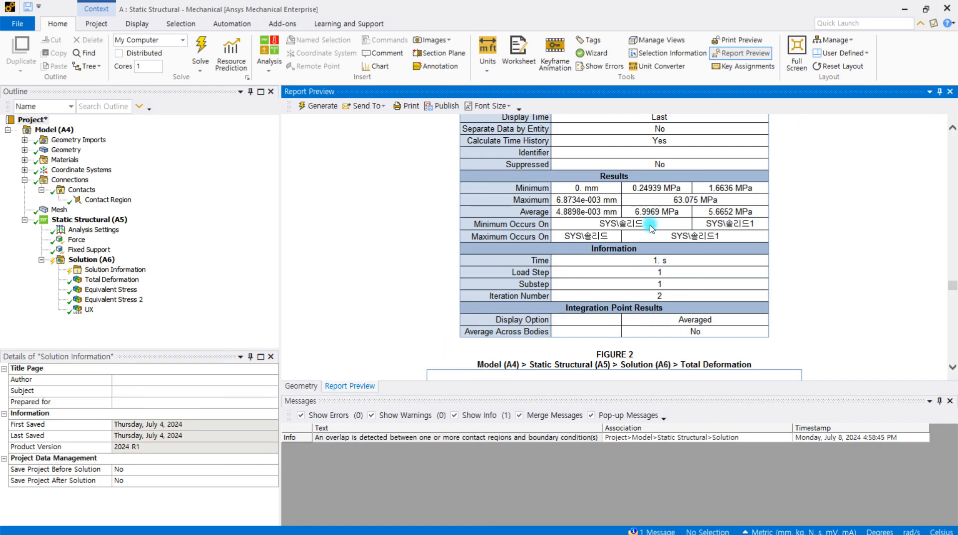
scroll(651, 227, "down", 8)
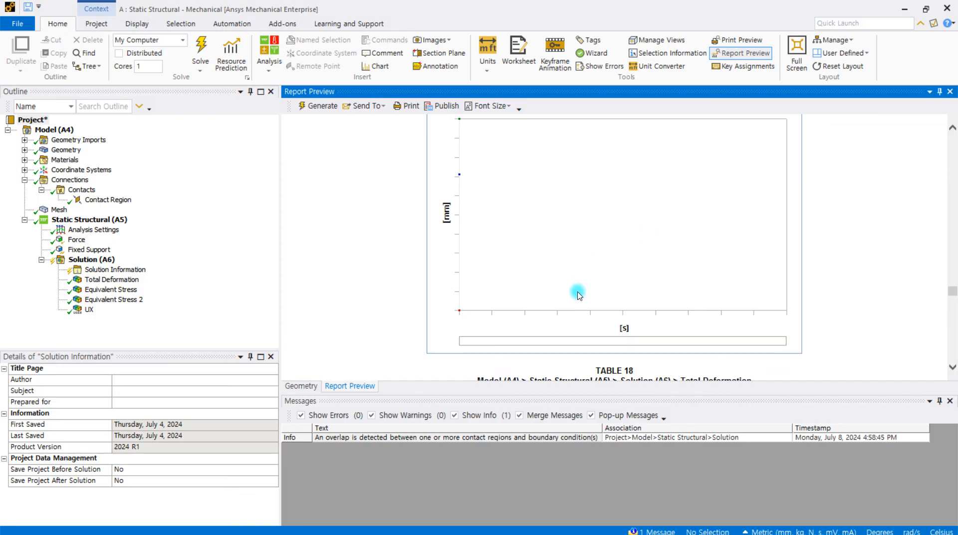
scroll(579, 295, "up", 3)
scroll(651, 272, "down", 3)
scroll(654, 272, "up", 15)
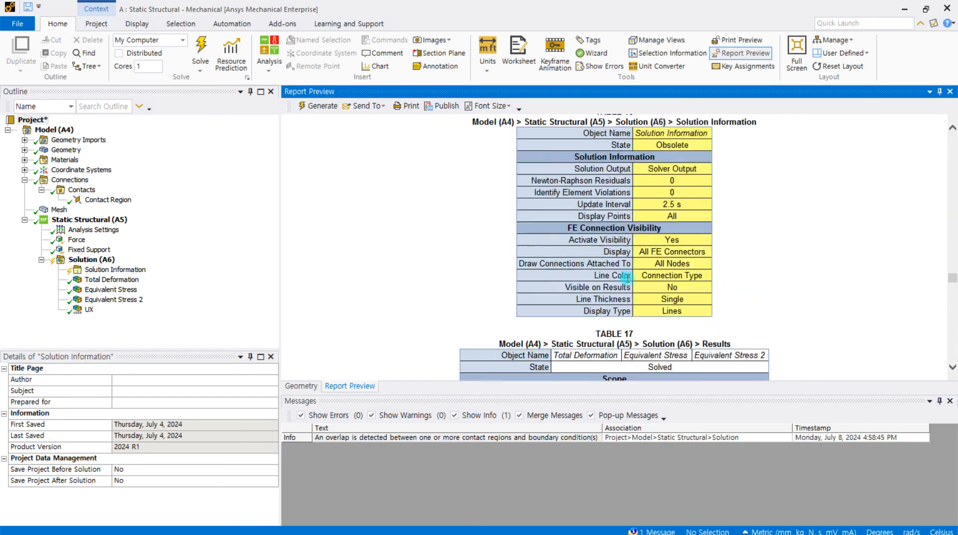
scroll(629, 275, "down", 15)
scroll(634, 273, "up", 6)
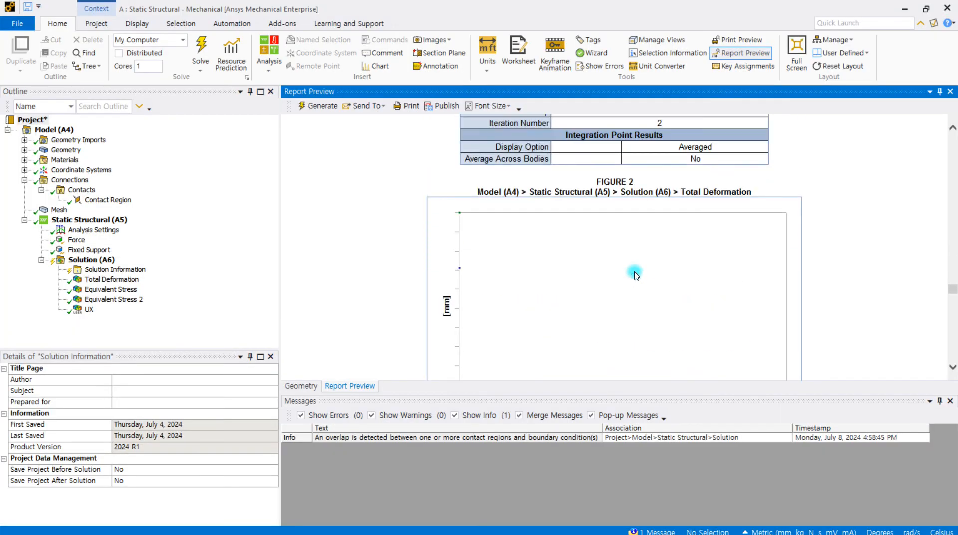
Review the report backwards from the Solution table through Loads and Analysis Data Management to the Static Structural (A5) heading
scroll(634, 275, "up", 15)
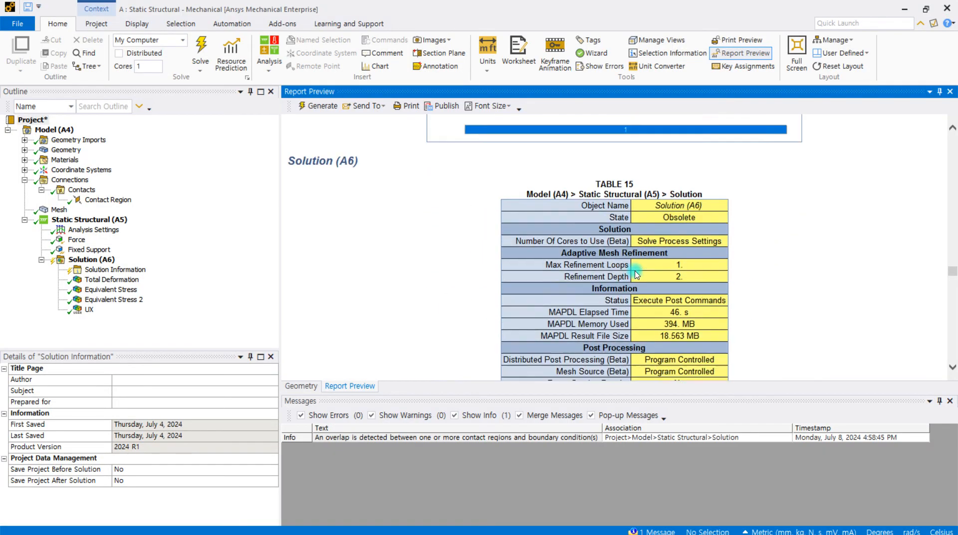
scroll(637, 274, "up", 15)
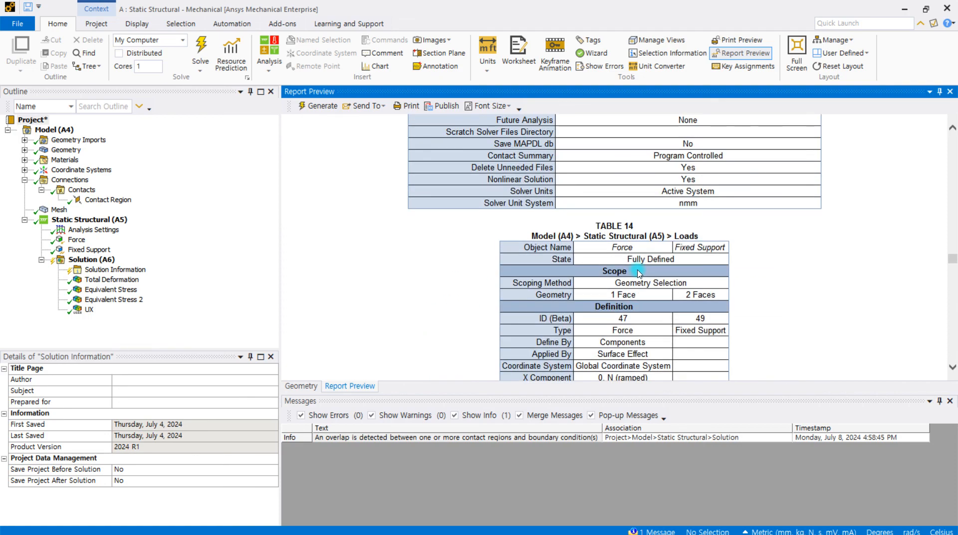
scroll(639, 274, "down", 5)
scroll(699, 283, "up", 5)
scroll(700, 282, "up", 3)
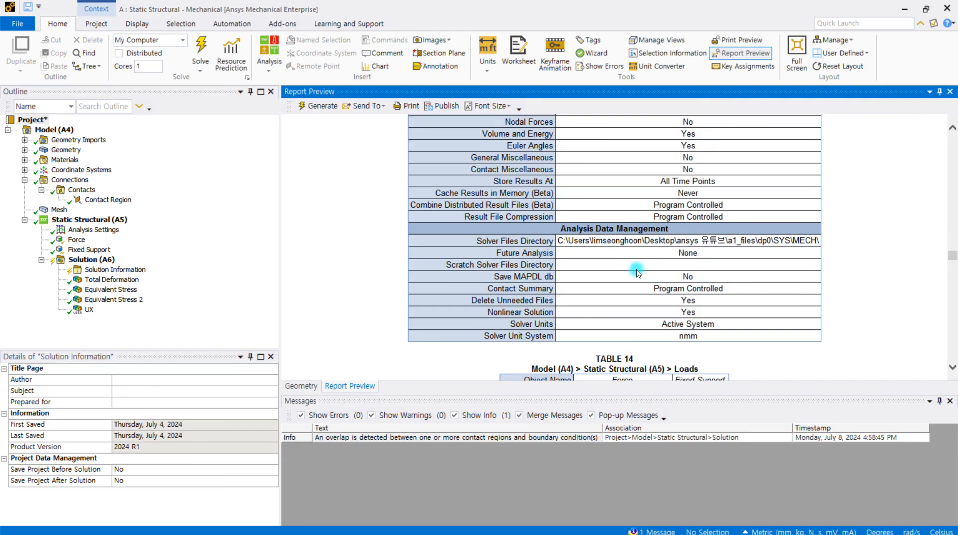
scroll(637, 272, "up", 3)
scroll(637, 272, "up", 15)
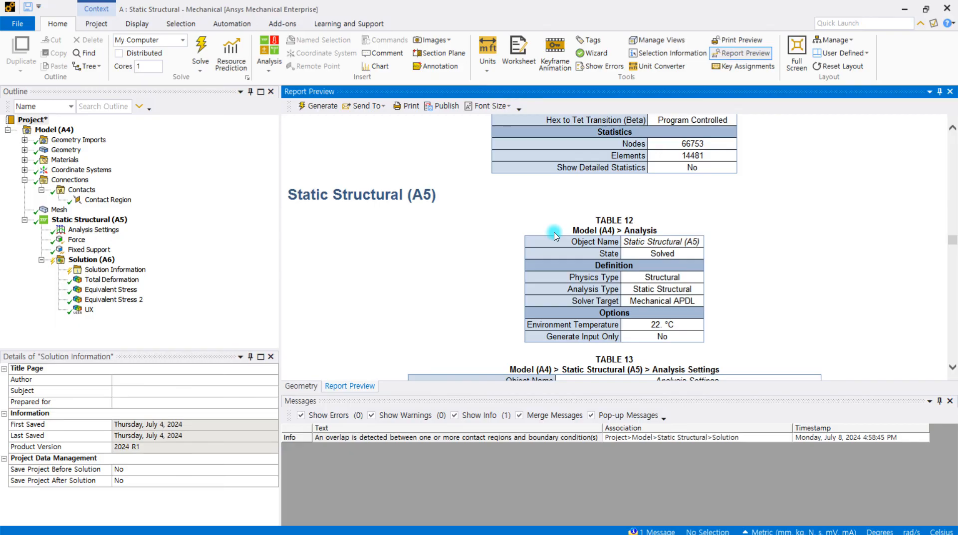
Read the Analysis Settings table's step, solver, restart and nonlinear controls, and the Loads table for the force and fixed support
scroll(556, 235, "down", 3)
scroll(555, 235, "down", 3)
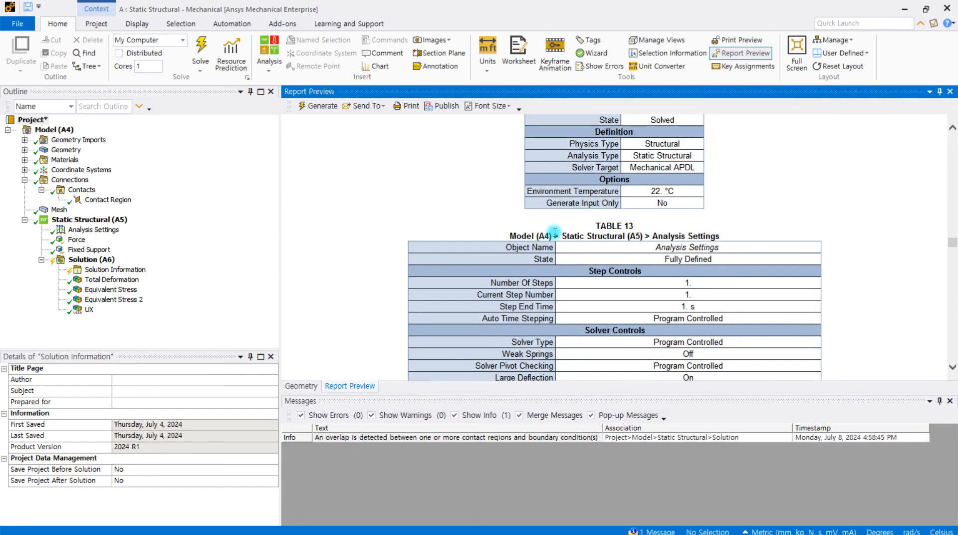
scroll(556, 234, "down", 3)
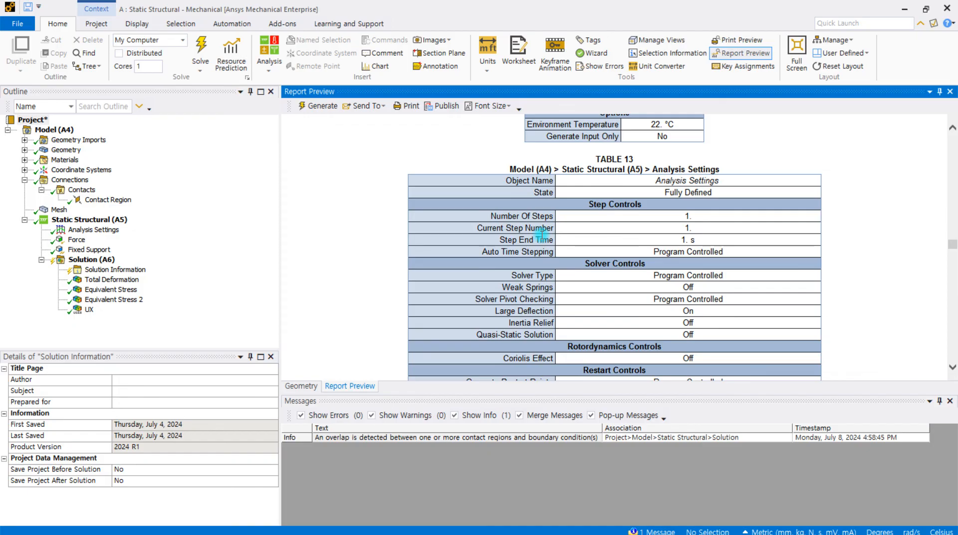
scroll(542, 234, "down", 3)
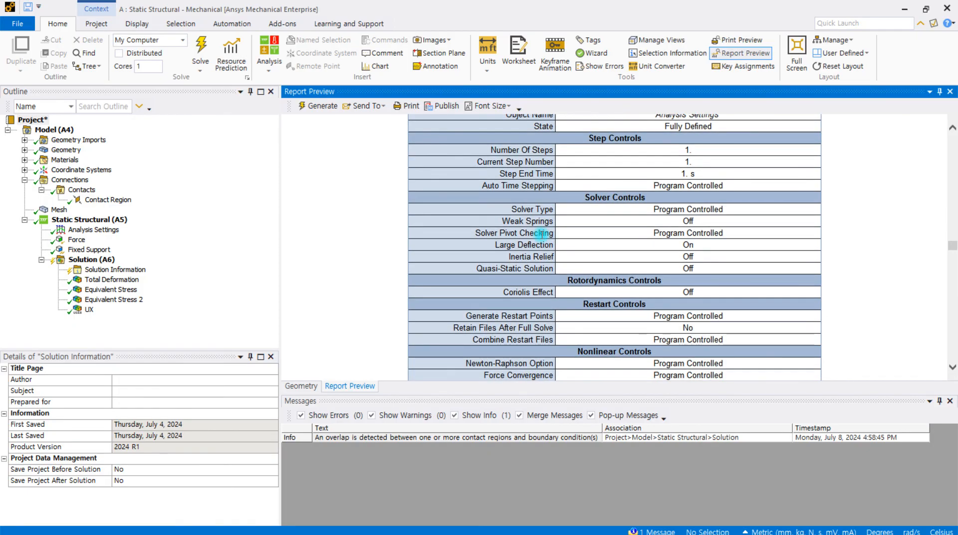
scroll(542, 234, "down", 3)
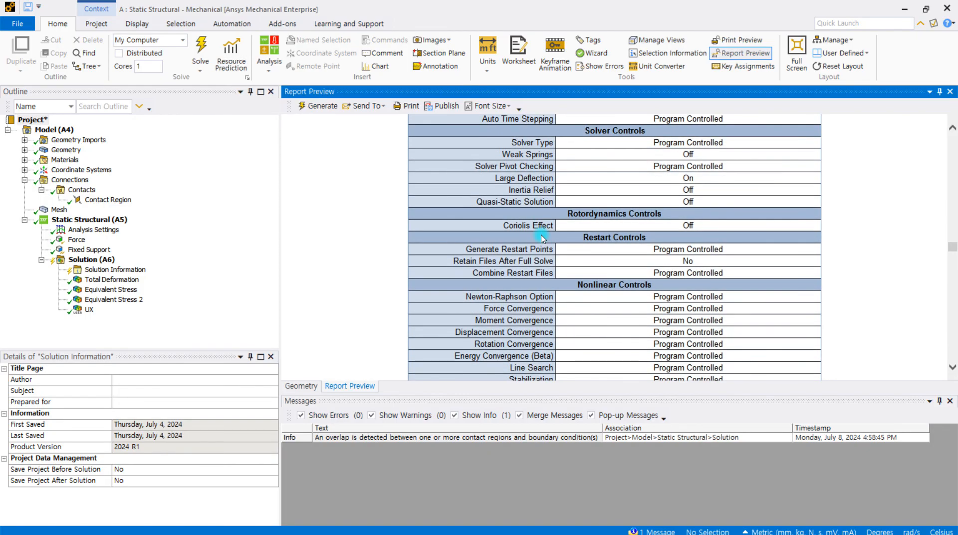
scroll(542, 234, "down", 20)
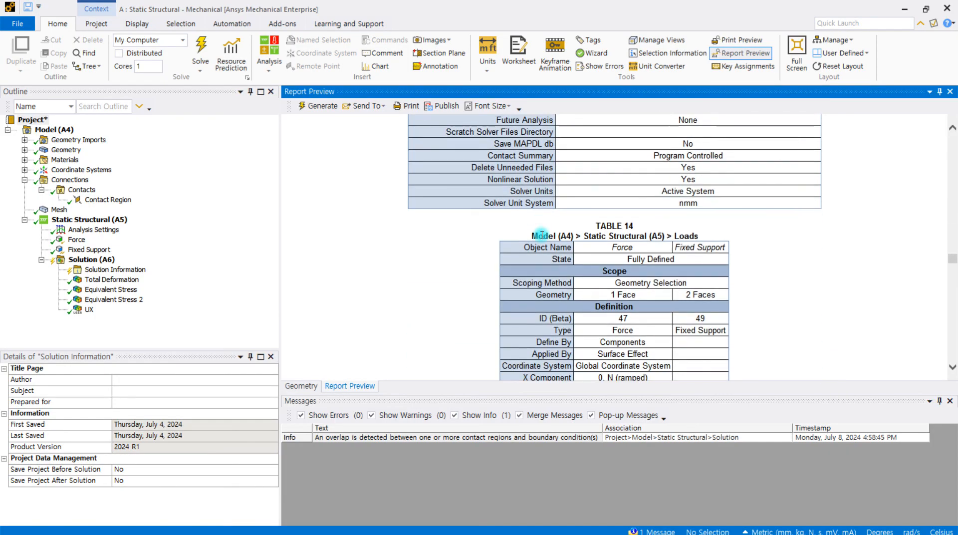
scroll(541, 234, "up", 3)
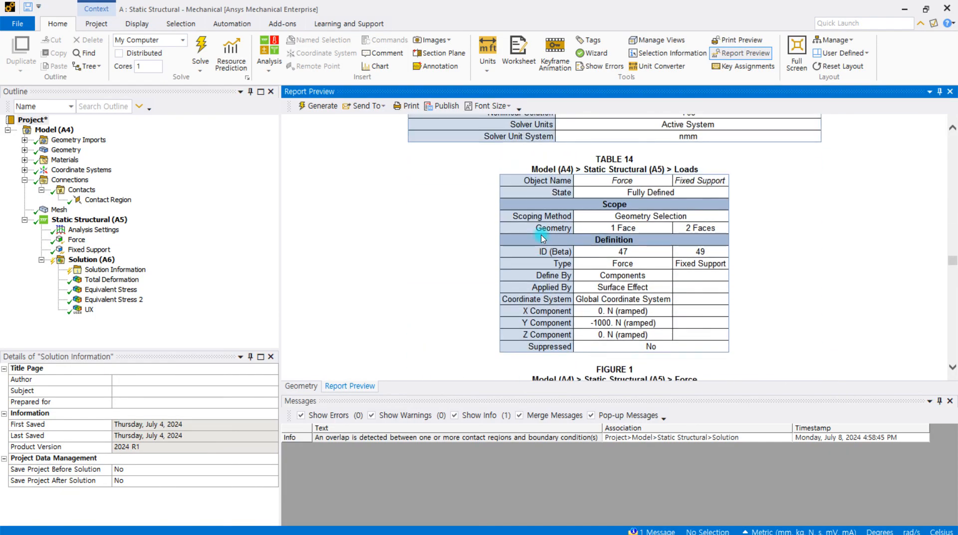
Read the report's Solution, Solution Information, Results and UX tables in sequence
scroll(543, 238, "down", 20)
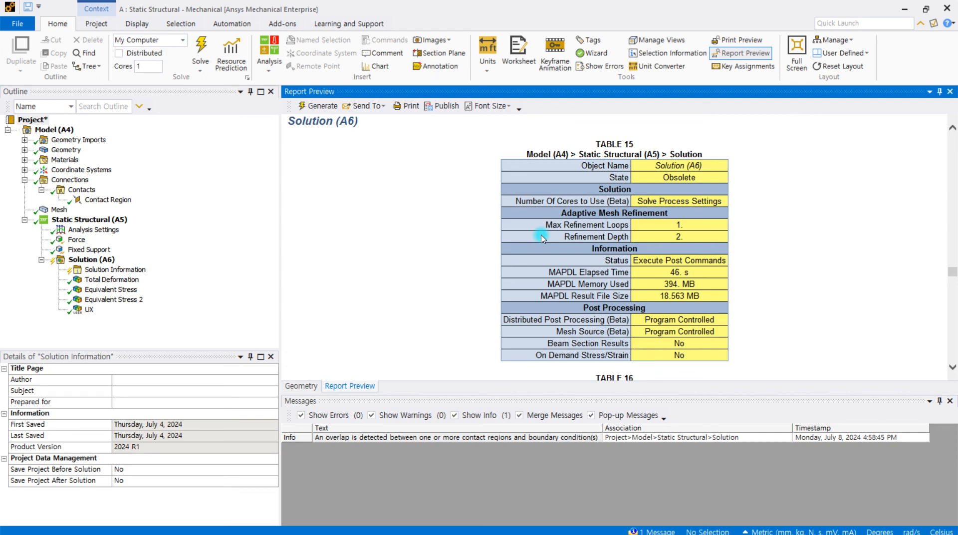
scroll(542, 238, "down", 6)
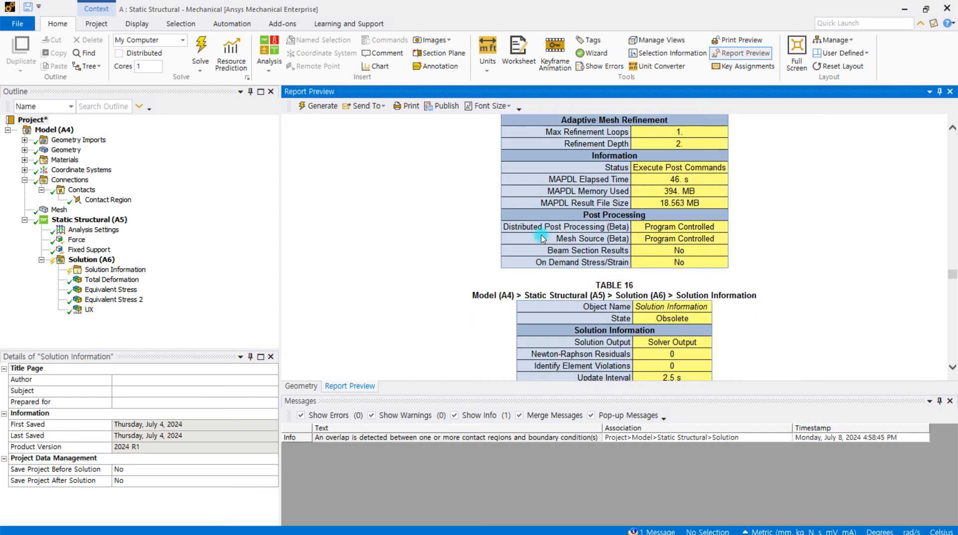
scroll(543, 238, "down", 6)
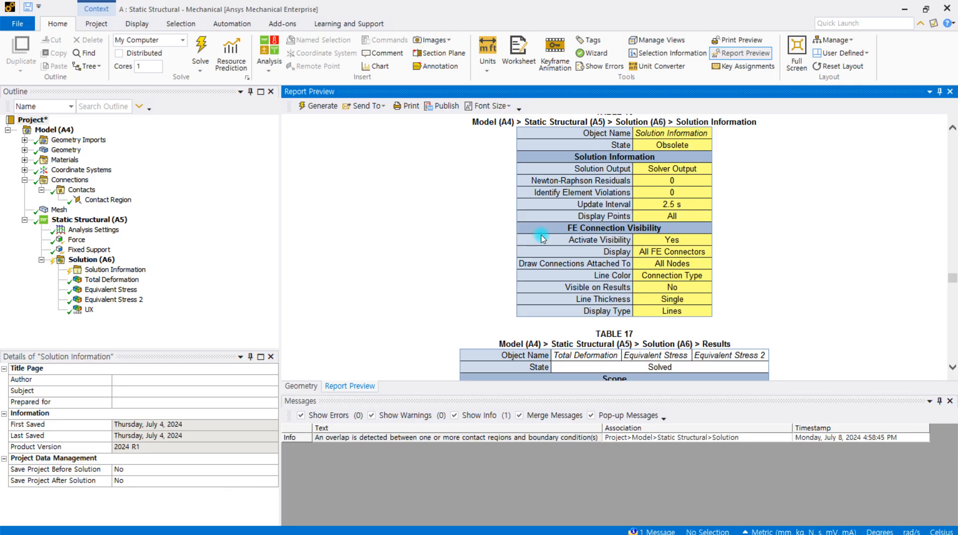
scroll(542, 238, "down", 12)
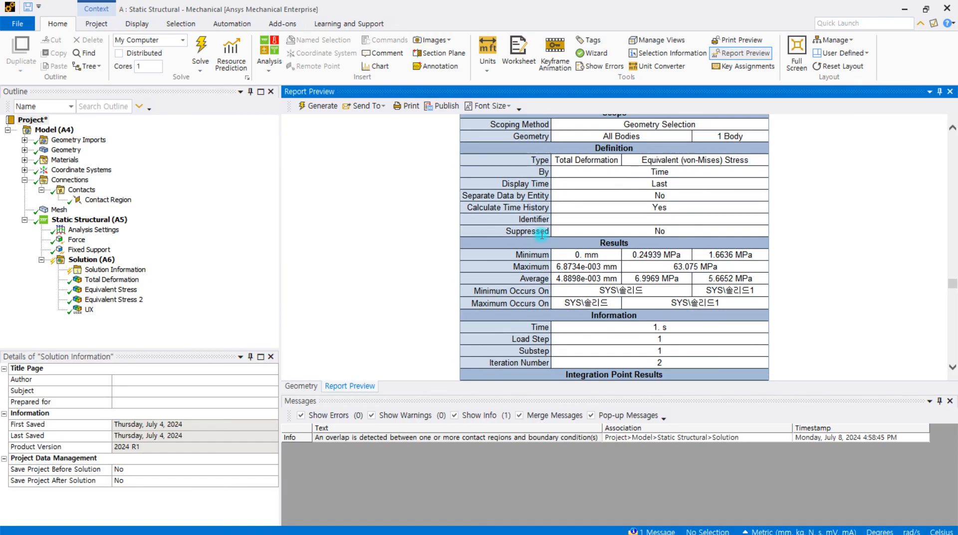
scroll(543, 235, "down", 6)
scroll(543, 238, "down", 20)
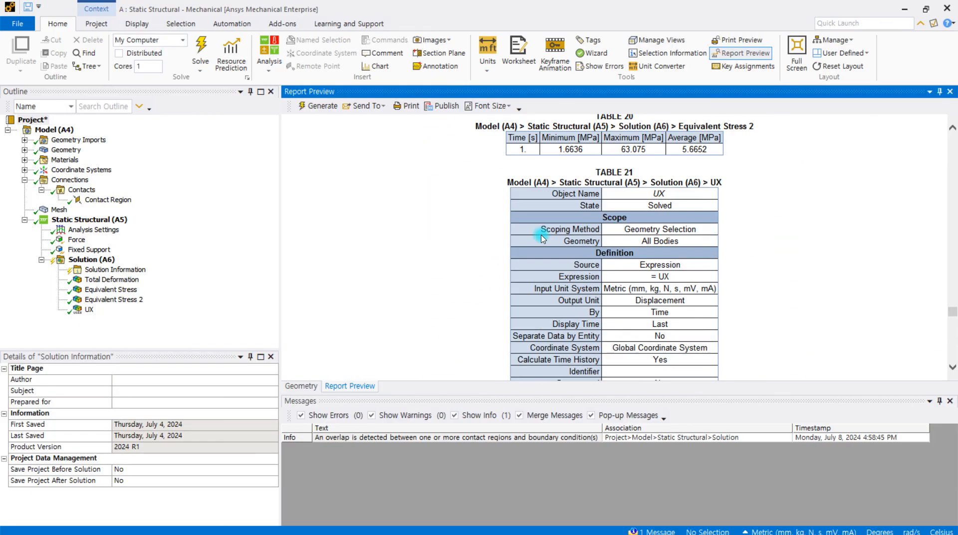
scroll(543, 238, "down", 6)
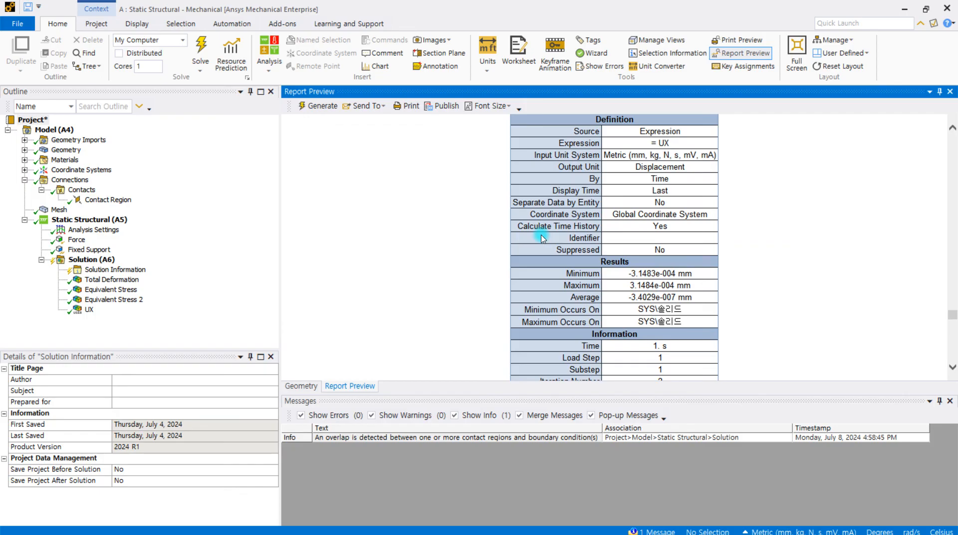
Review the Material Data tables for Copper Alloy and Structural Steel, including the S-N curve, strain-life parameters and isotropic elasticity
scroll(543, 238, "down", 20)
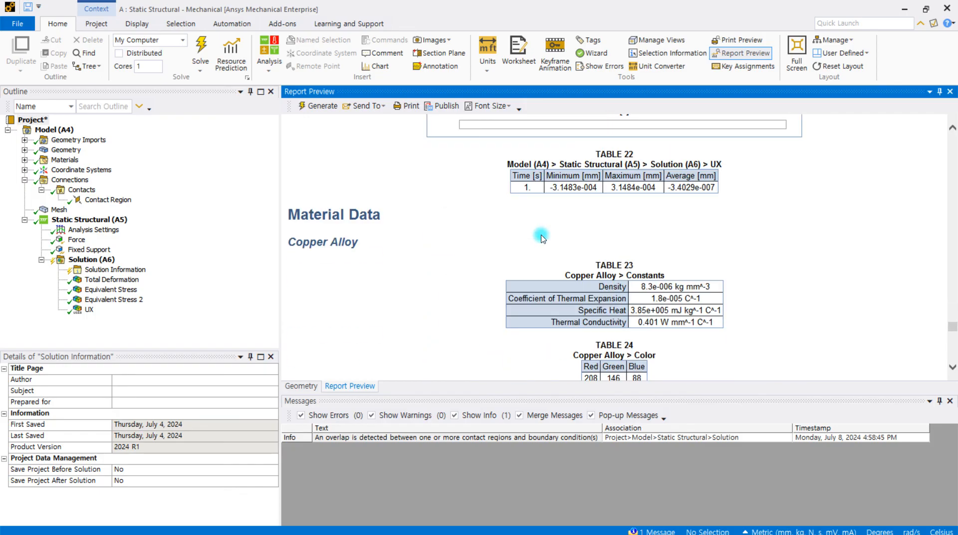
scroll(542, 238, "down", 20)
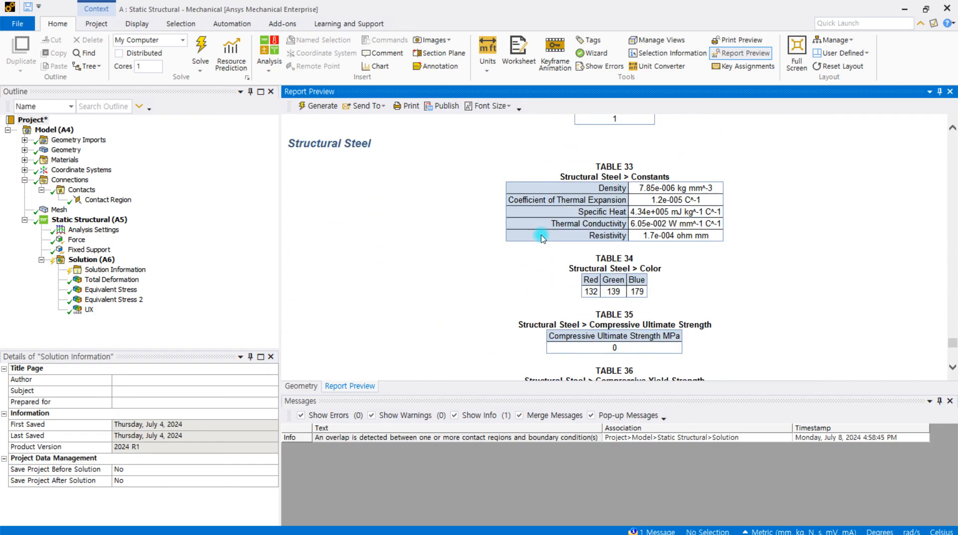
scroll(543, 238, "down", 20)
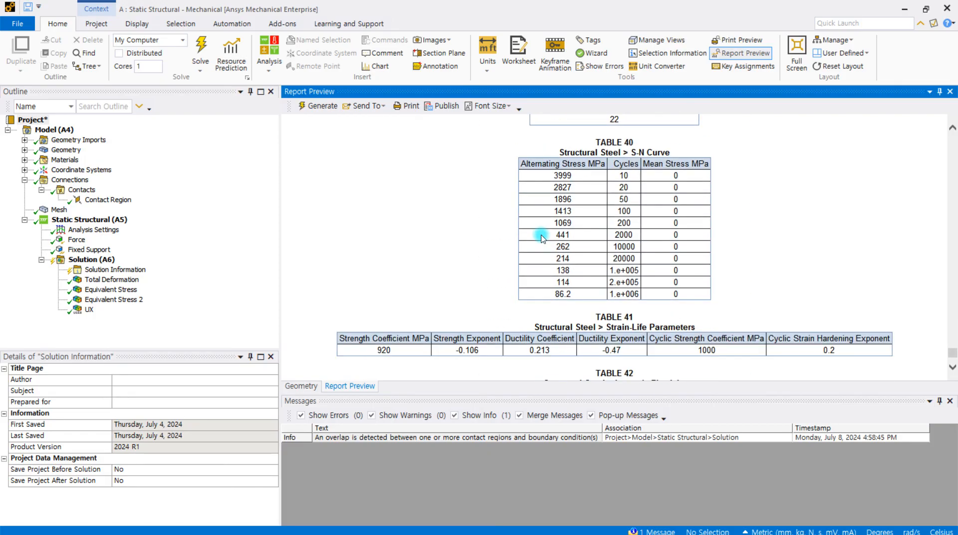
scroll(543, 238, "down", 2)
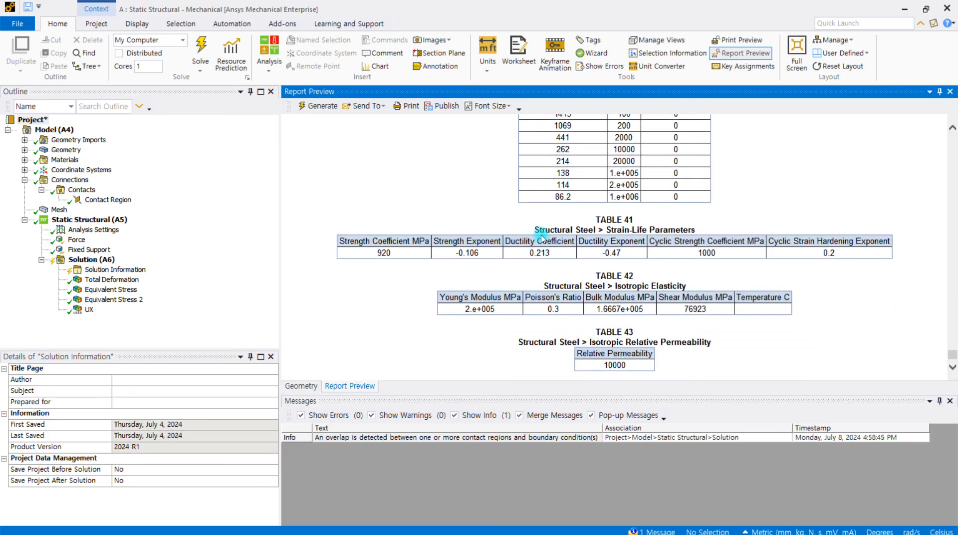
Return to the Results table and examine the scope, definition, minimum, maximum and average rows for deformation and both equivalent stresses
scroll(426, 254, "up", 20)
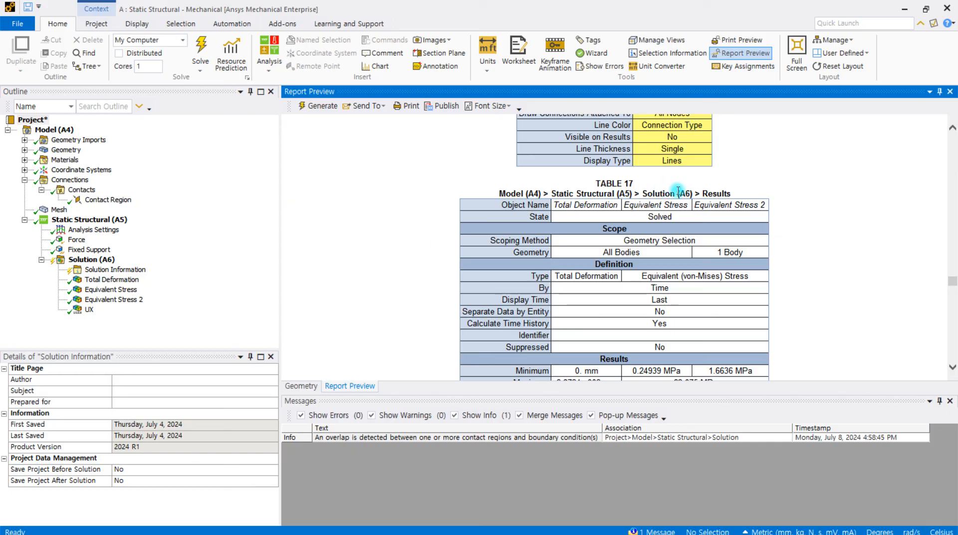
scroll(695, 212, "down", 3)
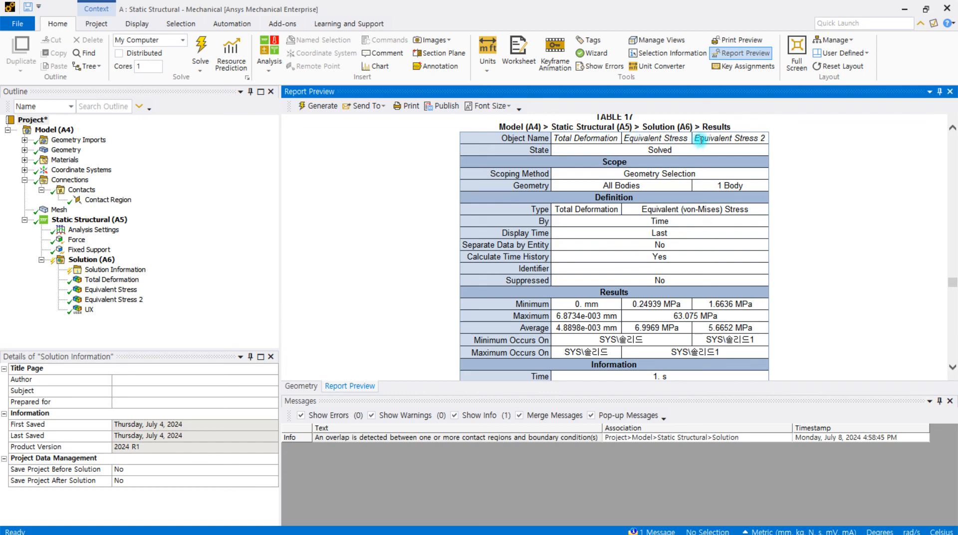
scroll(589, 293, "down", 2)
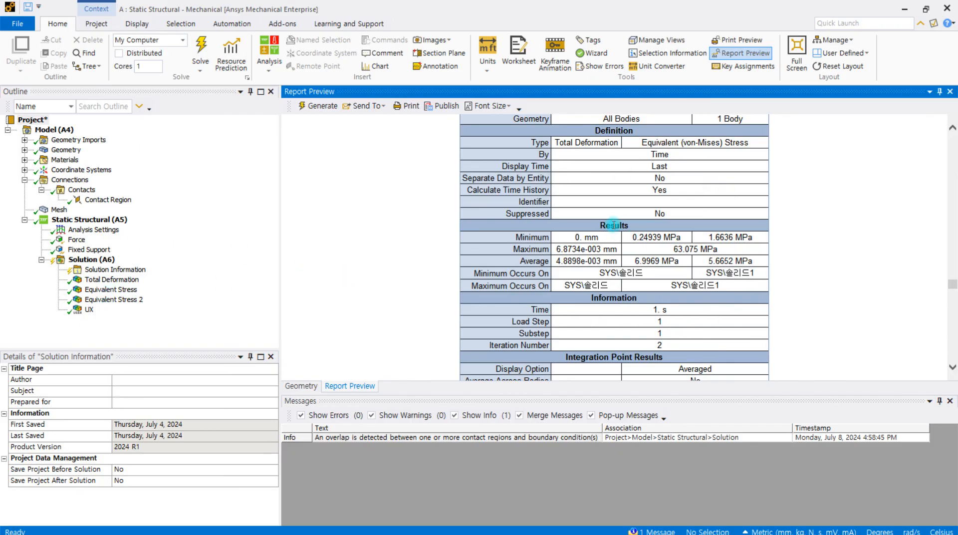
Review the report's Results and Integration Point Results rows, and switch to Workbench to open the Parameter Set
scroll(707, 220, "down", 2)
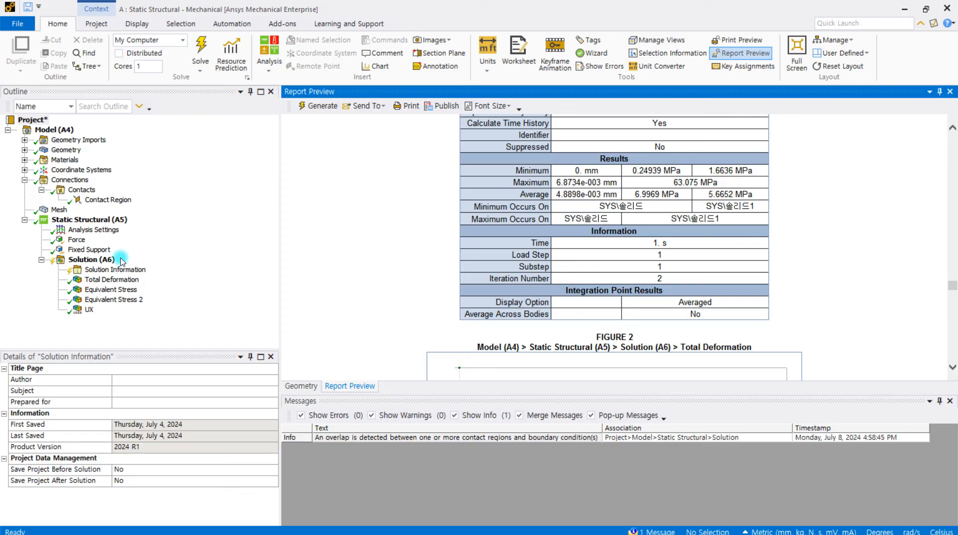
scroll(720, 239, "up", 6)
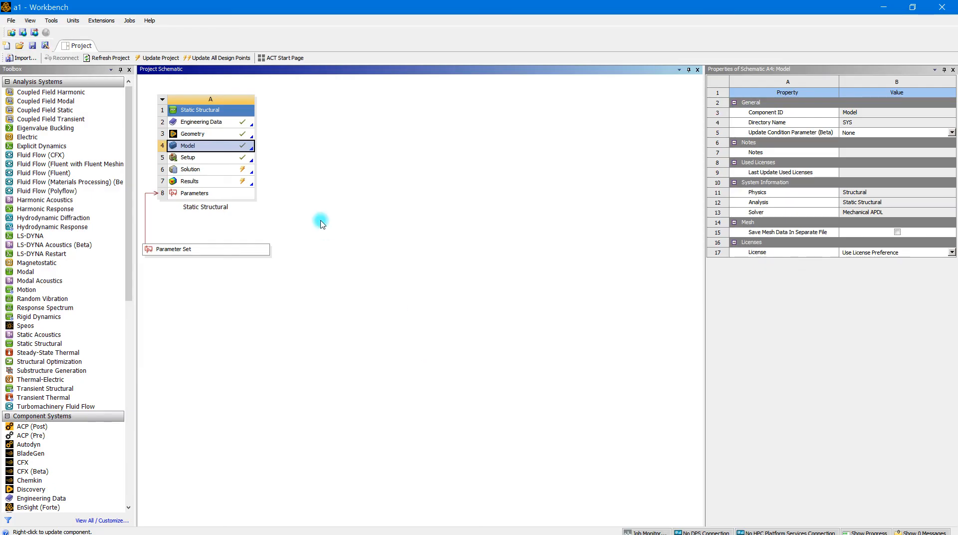
double_click(182, 251)
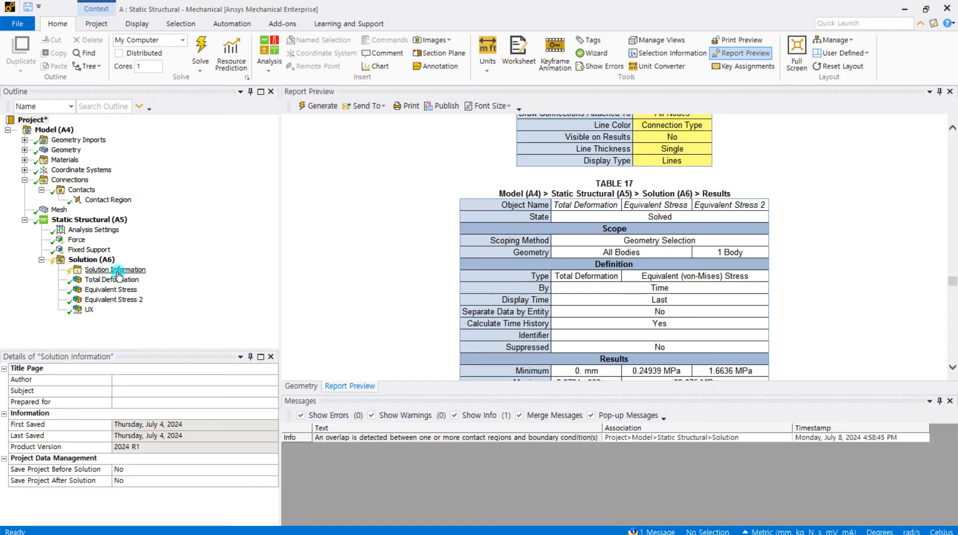
In Mechanical, mark the Equivalent Stress average and maximum as output parameters and the mesh element size as an input parameter
left_click(105, 291)
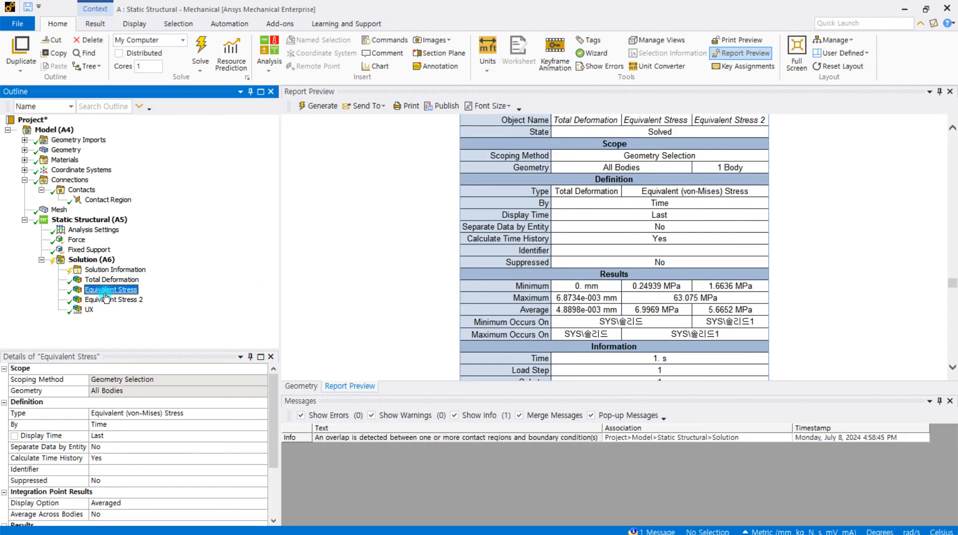
scroll(72, 438, "down", 3)
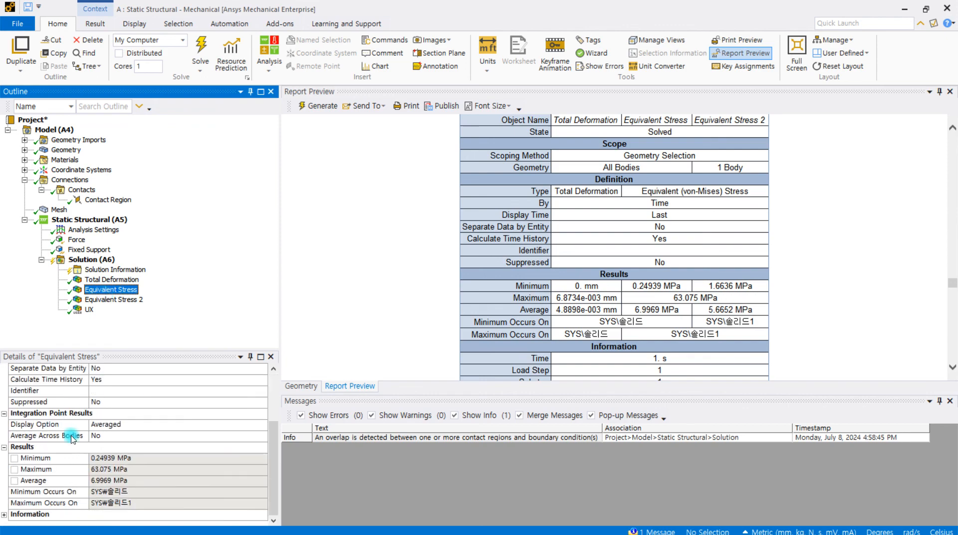
left_click(14, 481)
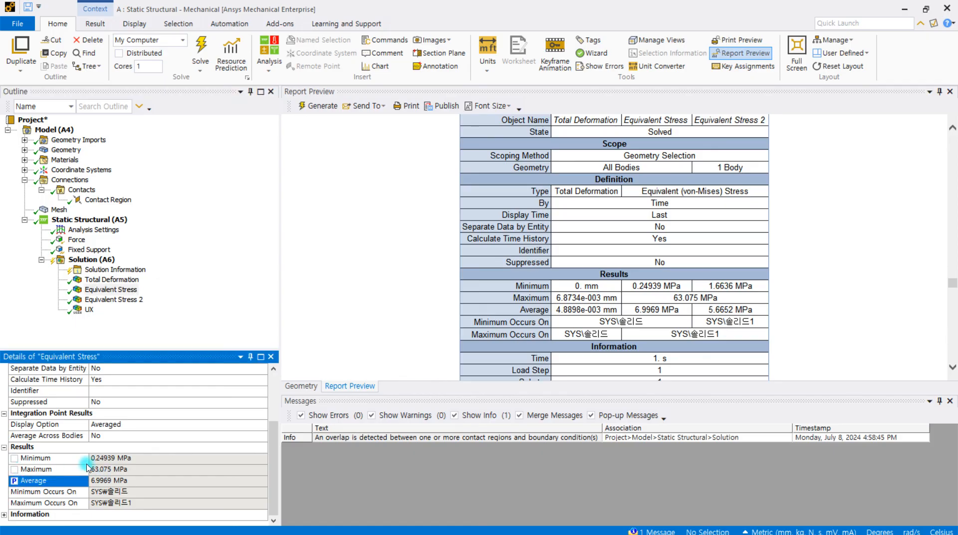
left_click(14, 470)
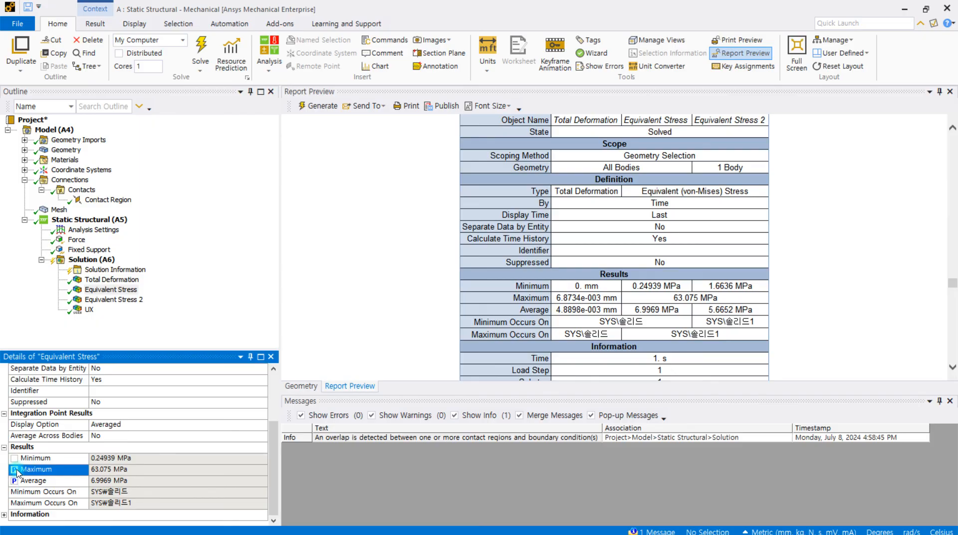
left_click(59, 209)
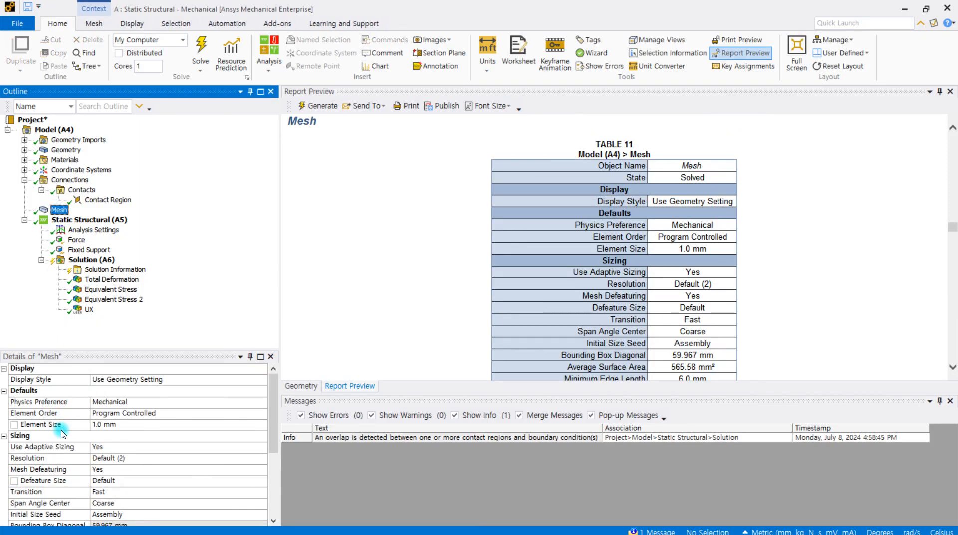
left_click(14, 424)
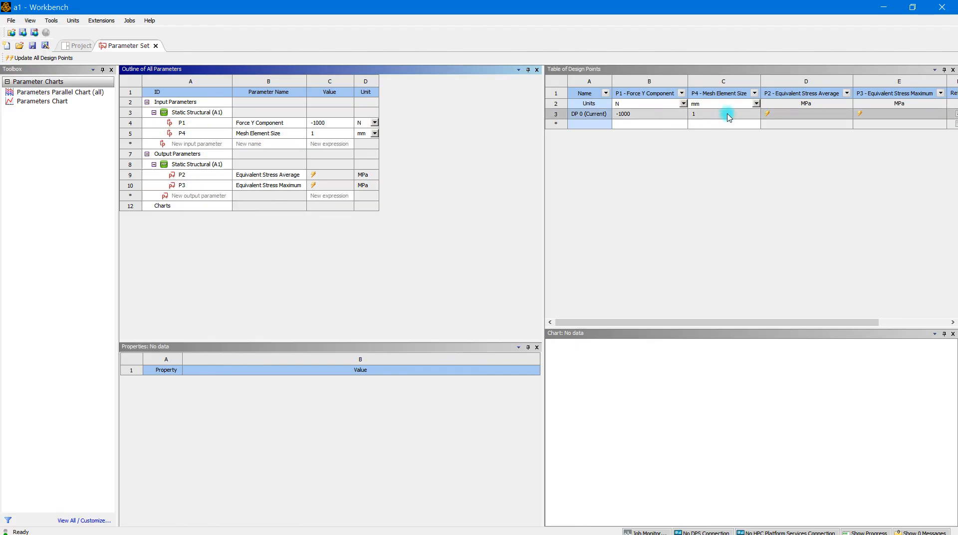
In the Workbench Parameter Set, widen the Table of Design Points and update design point DP 0, accepting that open editors may close
left_click(841, 113)
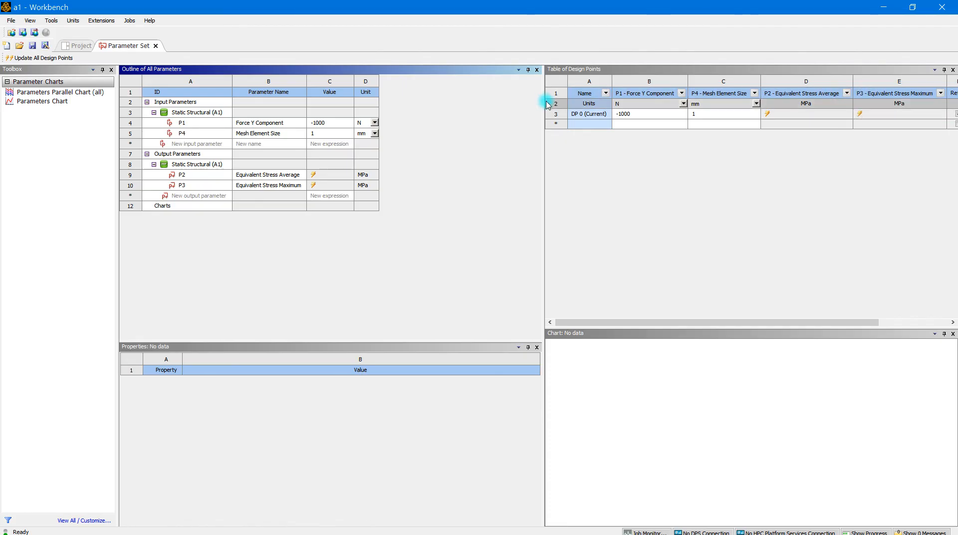
left_click_drag(544, 100, 448, 101)
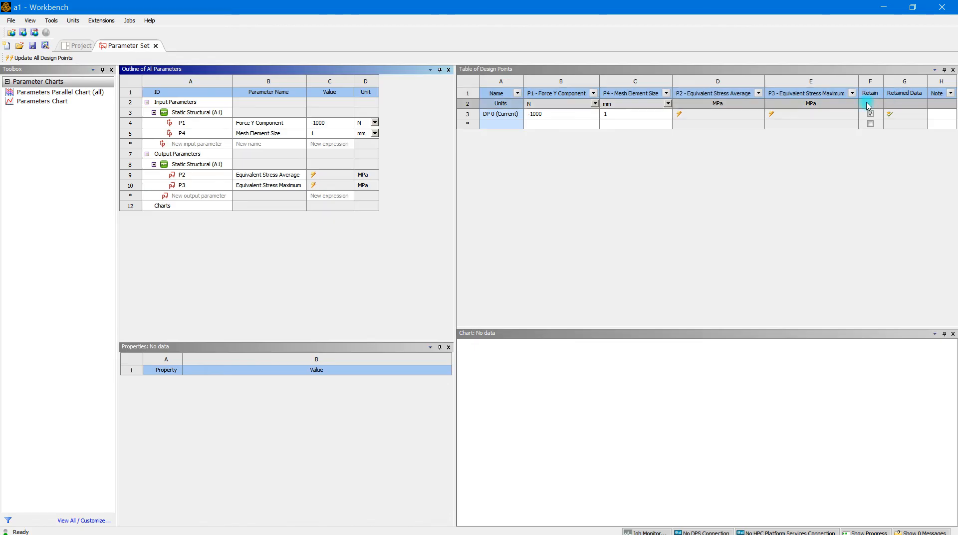
left_click(695, 113)
right_click(695, 113)
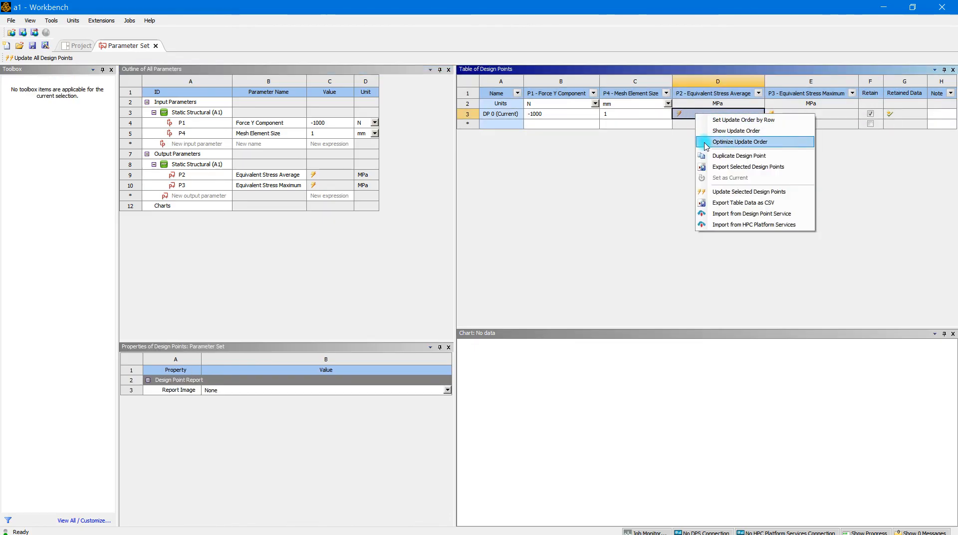
left_click(730, 192)
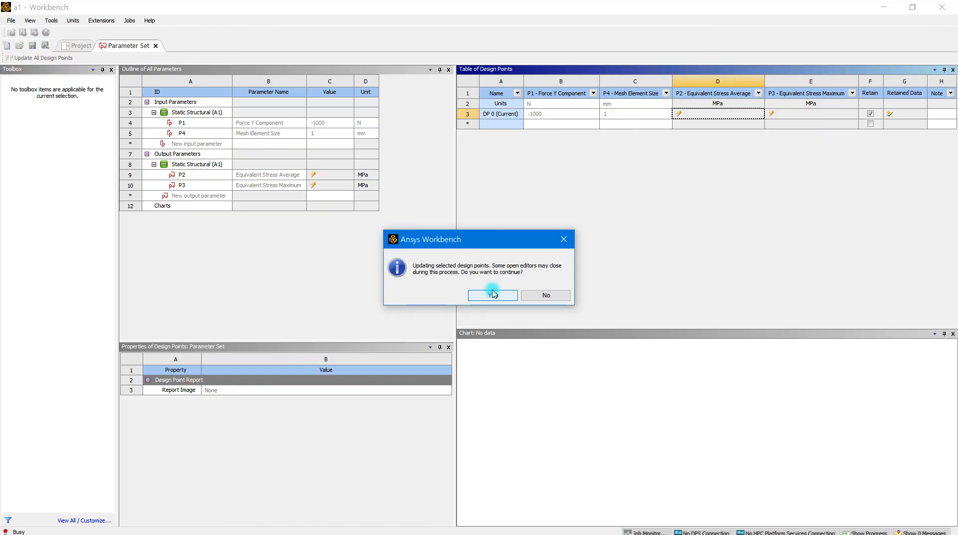
left_click(492, 296)
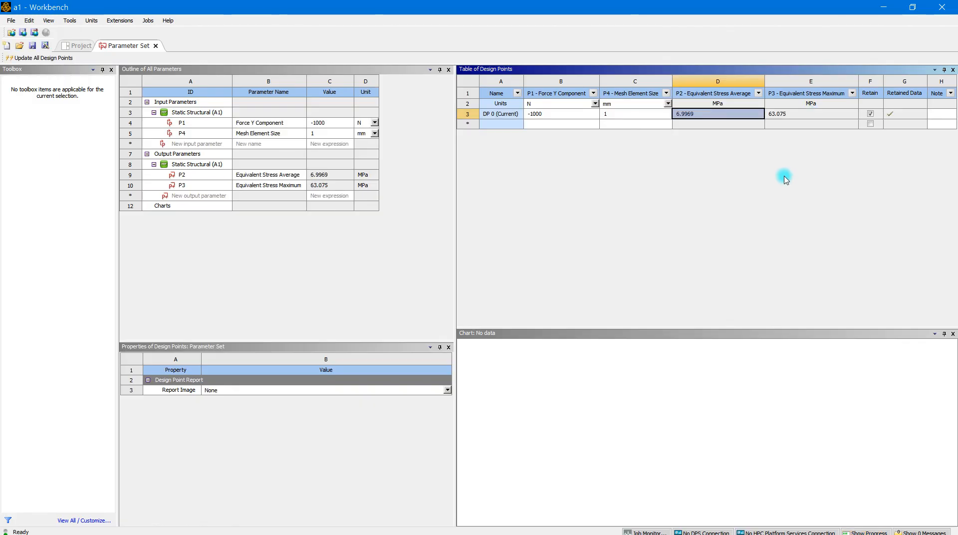
Add a design point with a Force Y Component of -2000 N and start updating all design points
left_click(544, 124)
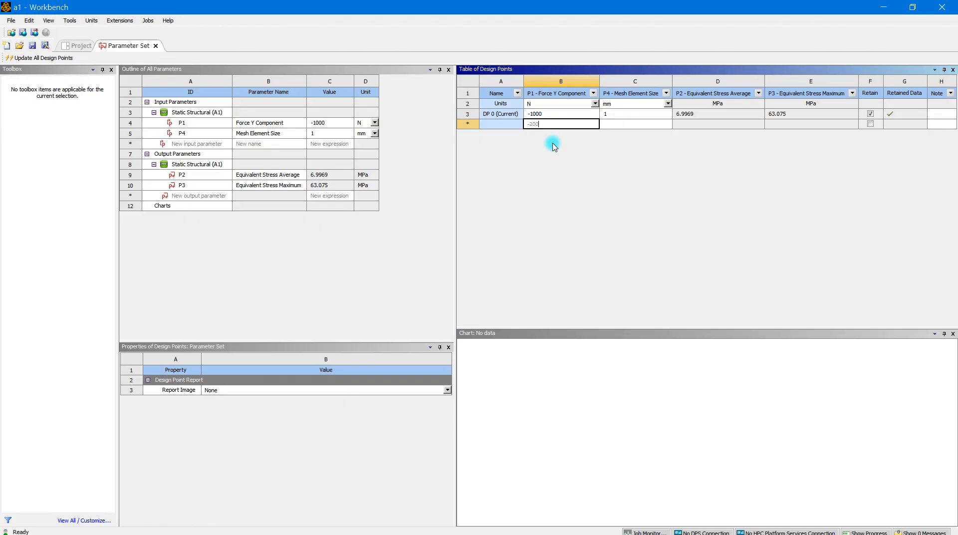
type("-2000")
key("Return")
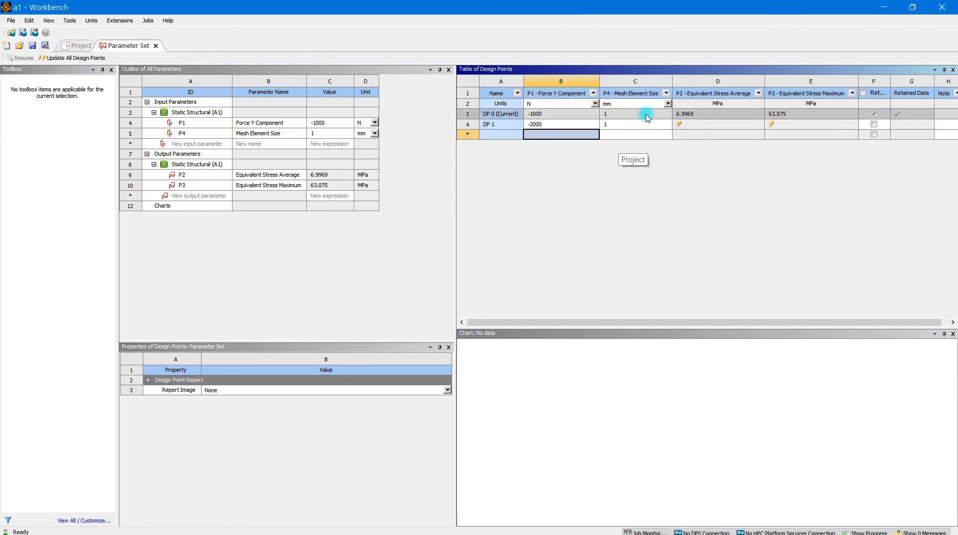
left_click(55, 59)
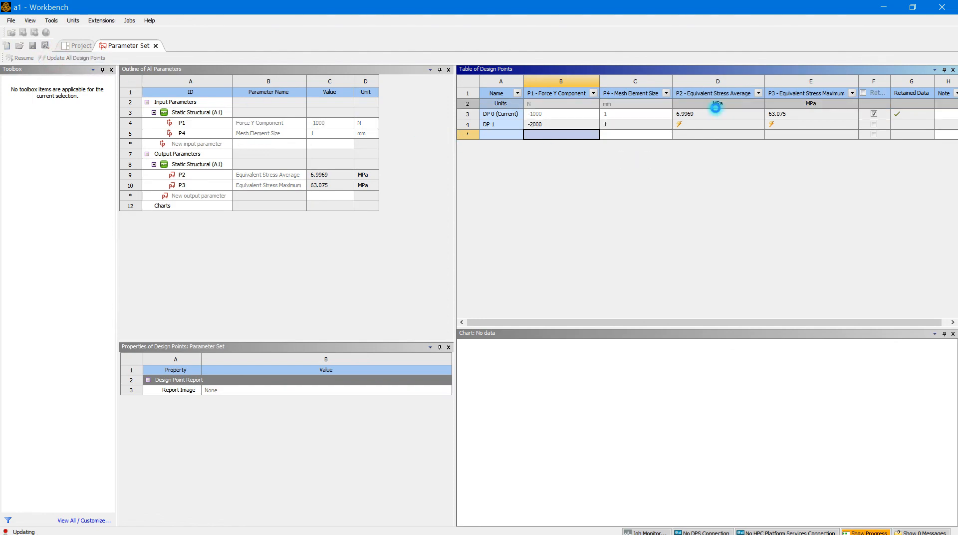